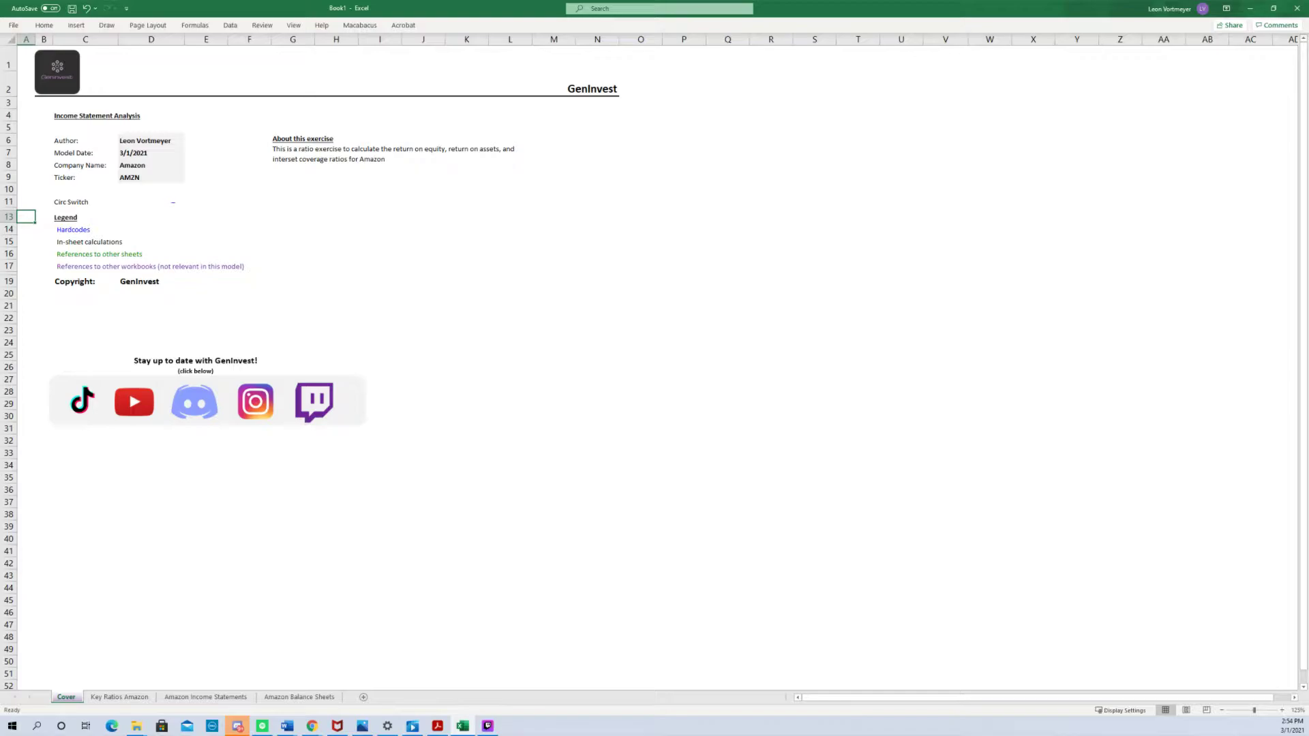
Look over the top and lower part of the Cover sheet.
{"action": "key", "text": "ctrl+Home"}
{"action": "key", "text": "Page_Down"}
{"action": "key", "text": "Page_Down"}
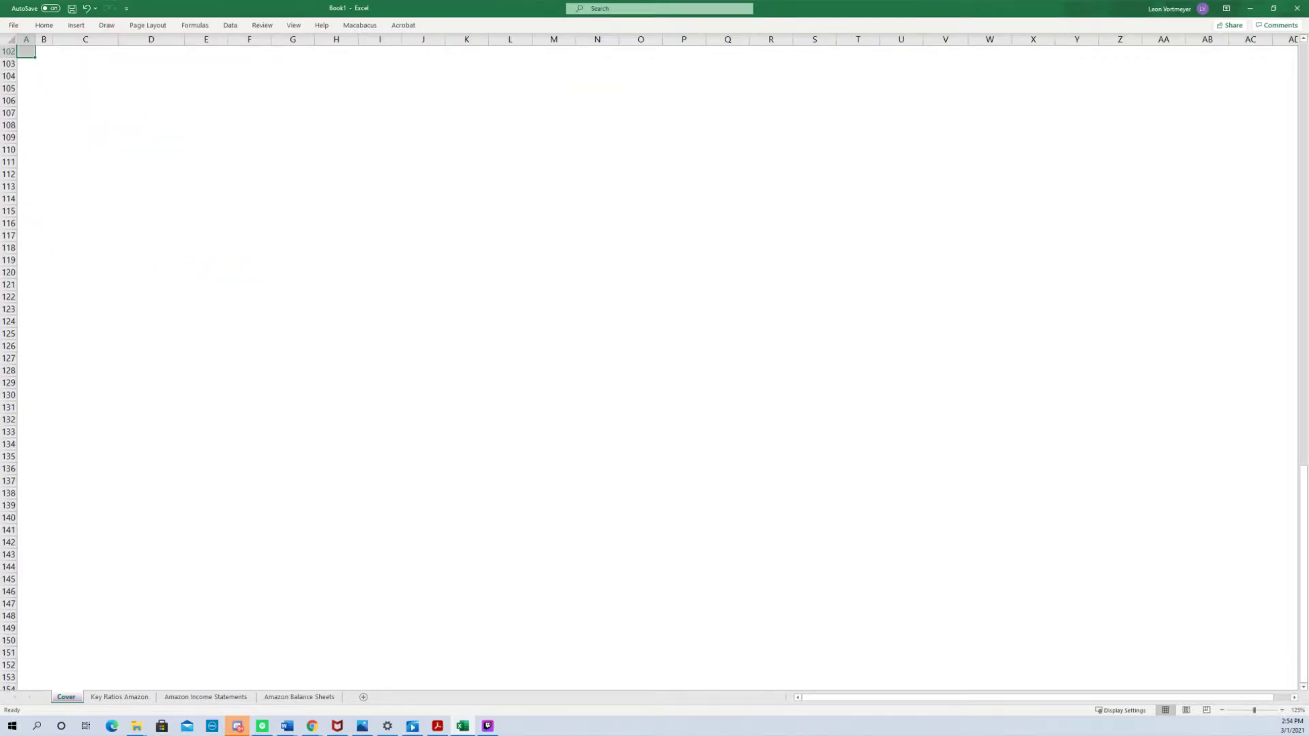
{"action": "key", "text": "ctrl+Home"}
Flip through the sheet tabs to inspect the balance sheet headings, then step back a sheet.
{"action": "key", "text": "ctrl+Page_Down"}
{"action": "key", "text": "ctrl+Page_Down"}
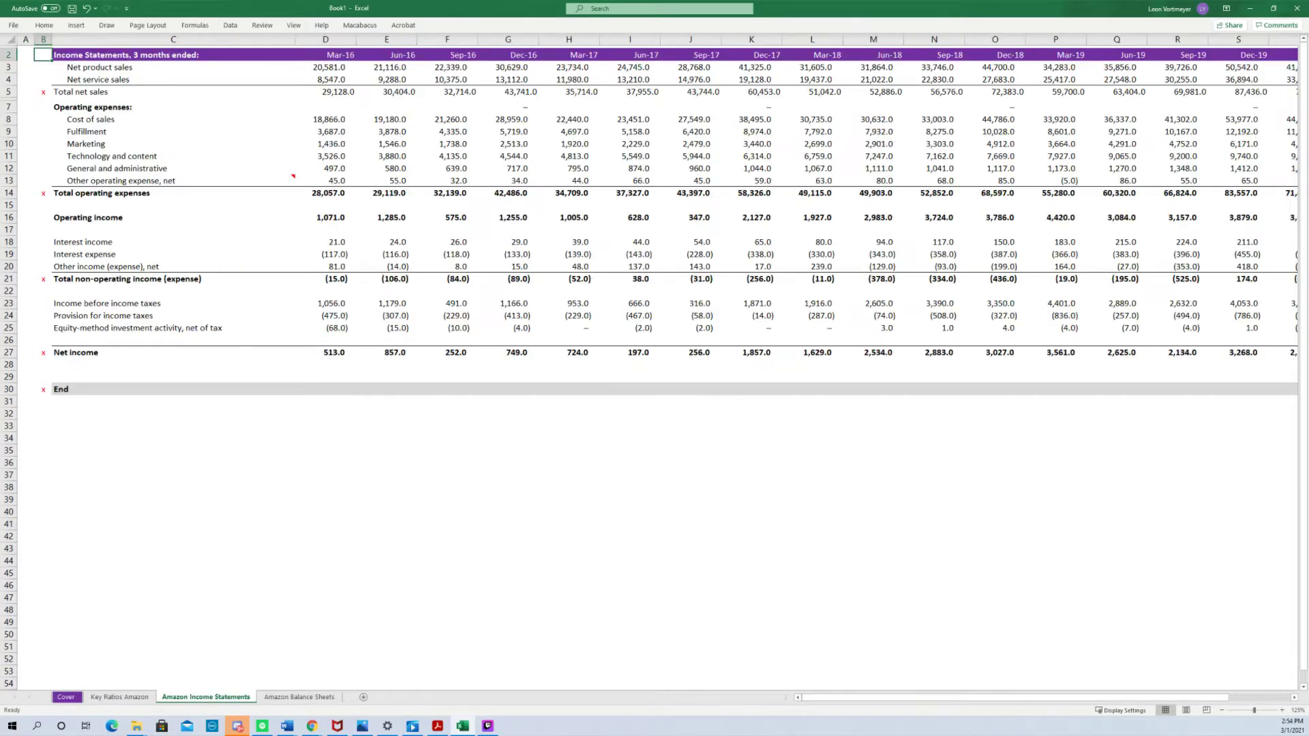
{"action": "key", "text": "ctrl+Page_Down"}
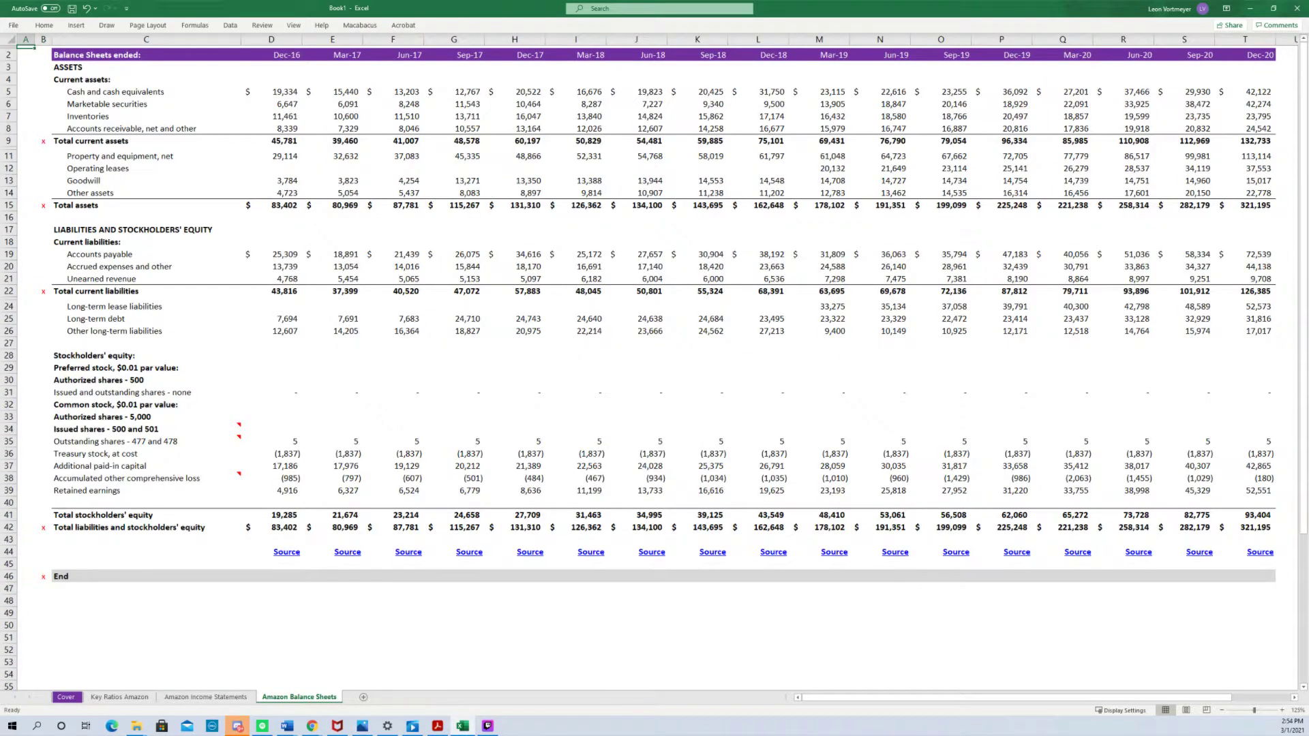
{"action": "key", "text": "Down"}
{"action": "key", "text": "Down"}
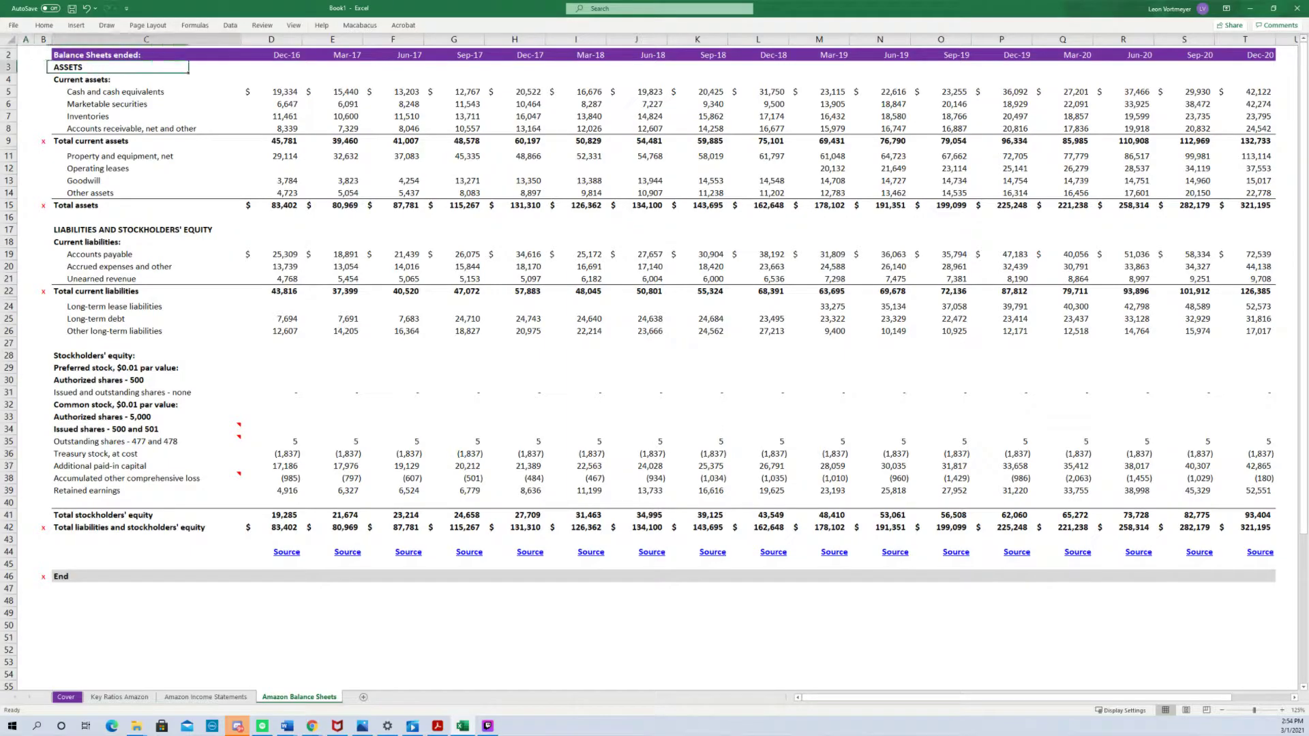
{"action": "key", "text": "Down"}
{"action": "key", "text": "Down"}
{"action": "key", "text": "ctrl+Home"}
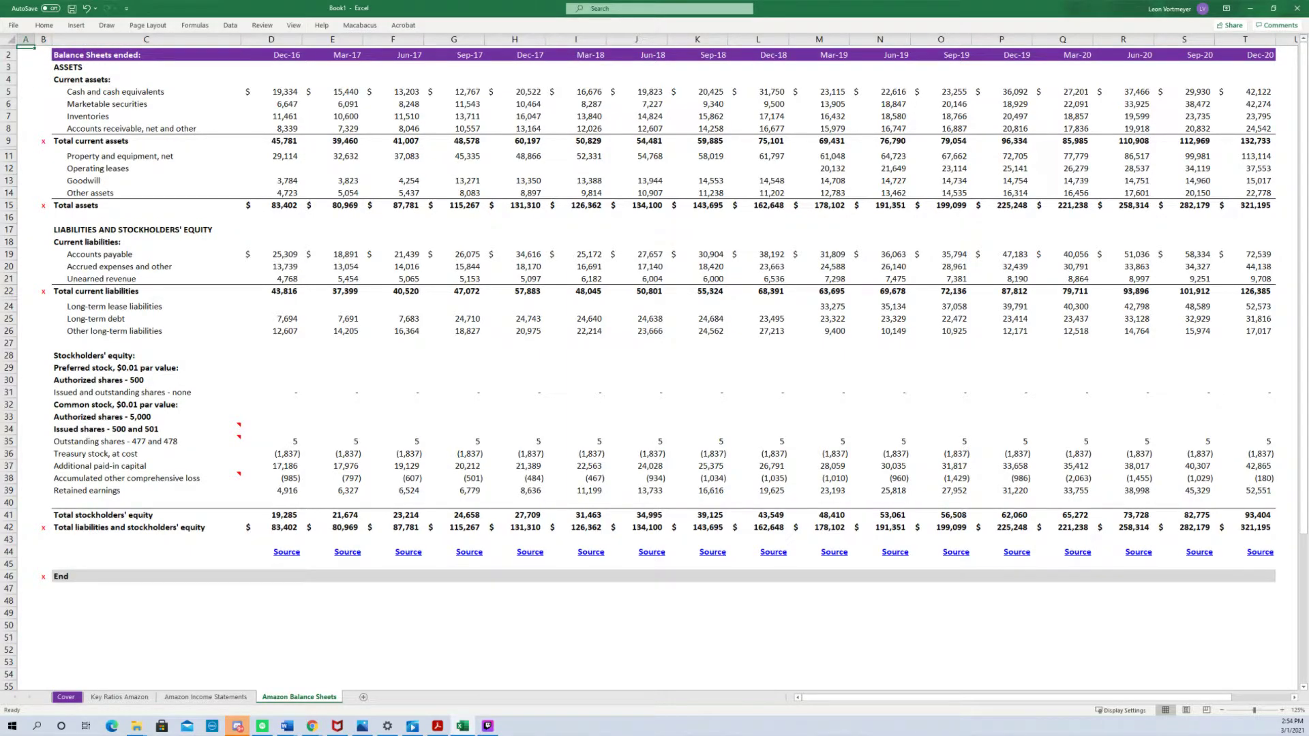
{"action": "key", "text": "ctrl+Page_Up"}
Review the Amazon Balance Sheets stockholders' equity and share count lines.
{"action": "key", "text": "ctrl+Page_Up"}
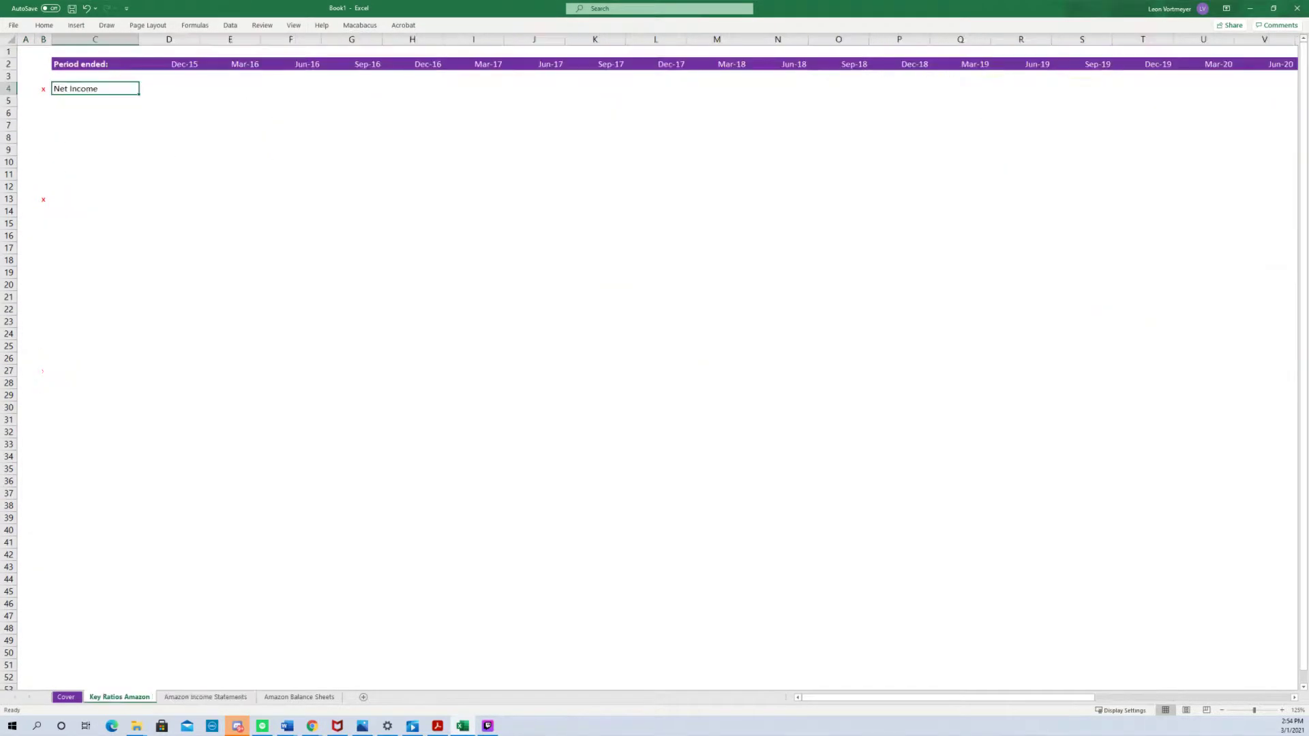
{"action": "key", "text": "ctrl+Page_Up"}
{"action": "key", "text": "ctrl+Page_Down"}
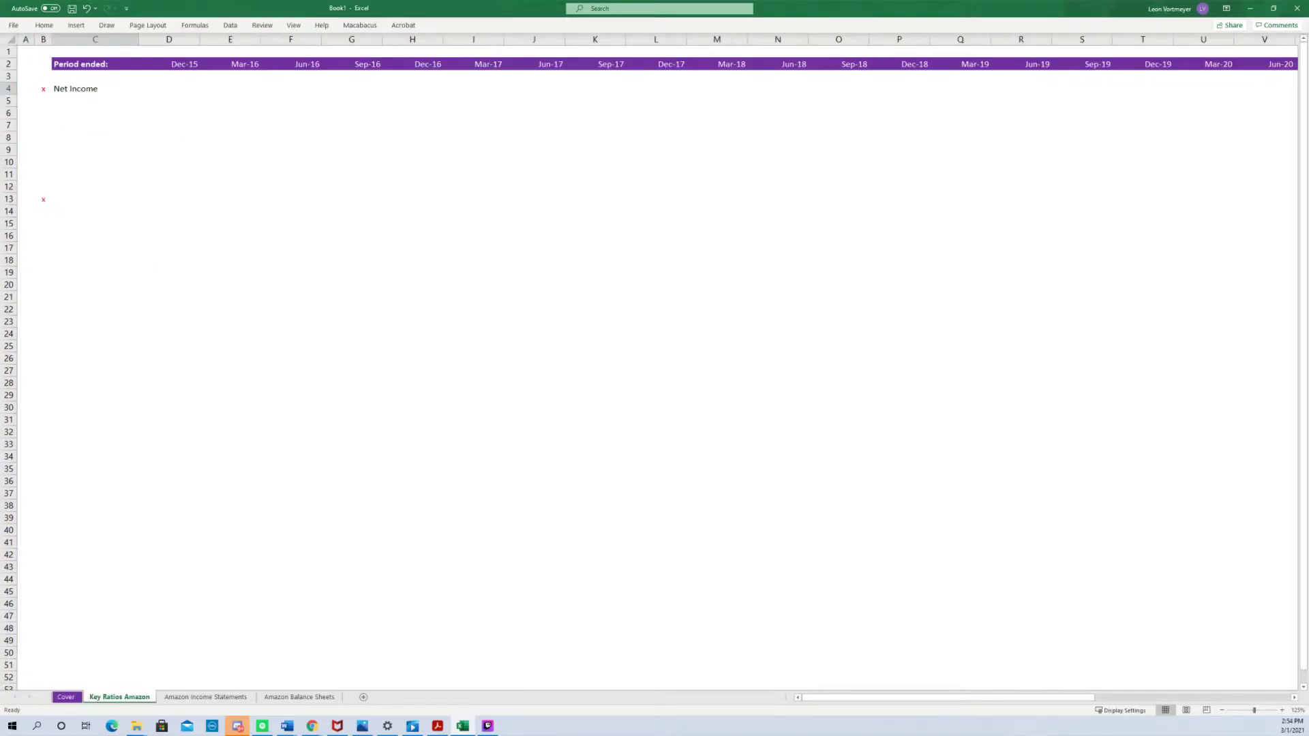
{"action": "key", "text": "ctrl+Page_Down"}
{"action": "key", "text": "ctrl+Page_Down"}
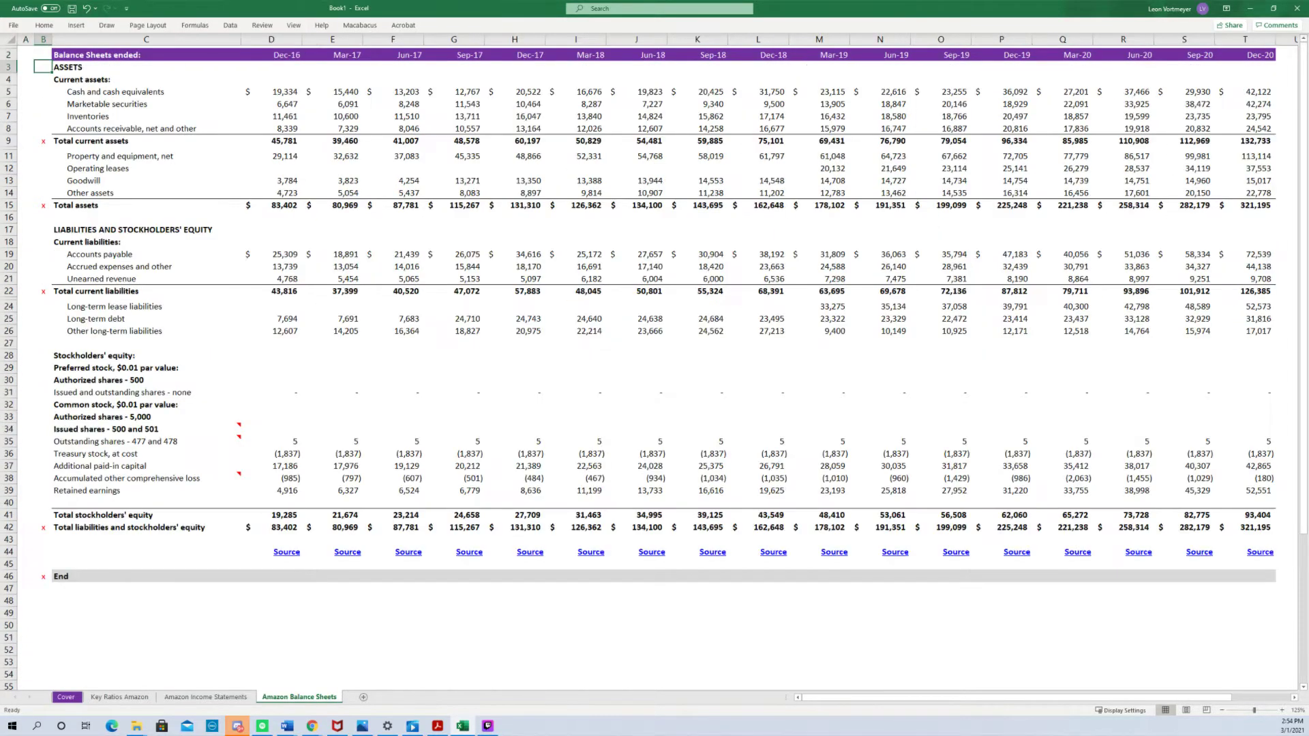
{"action": "key", "text": "Right"}
{"action": "key", "text": "Right"}
{"action": "key", "text": "Down"}
{"action": "key", "text": "Down"}
{"action": "key", "text": "Down"}
{"action": "key", "text": "Down"}
{"action": "key", "text": "Down"}
{"action": "key", "text": "Down"}
{"action": "key", "text": "Down"}
{"action": "key", "text": "Down"}
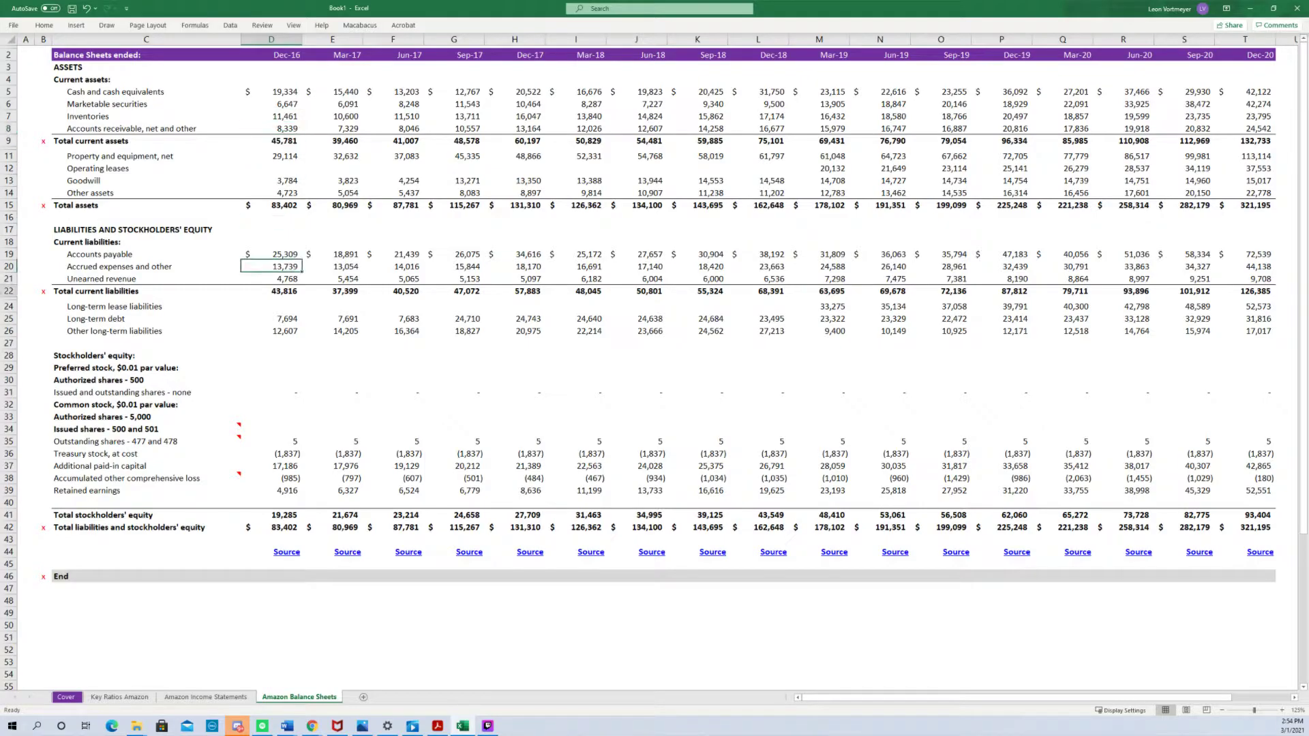
{"action": "key", "text": "Down"}
{"action": "key", "text": "Down"}
{"action": "key", "text": "Down"}
{"action": "key", "text": "Left"}
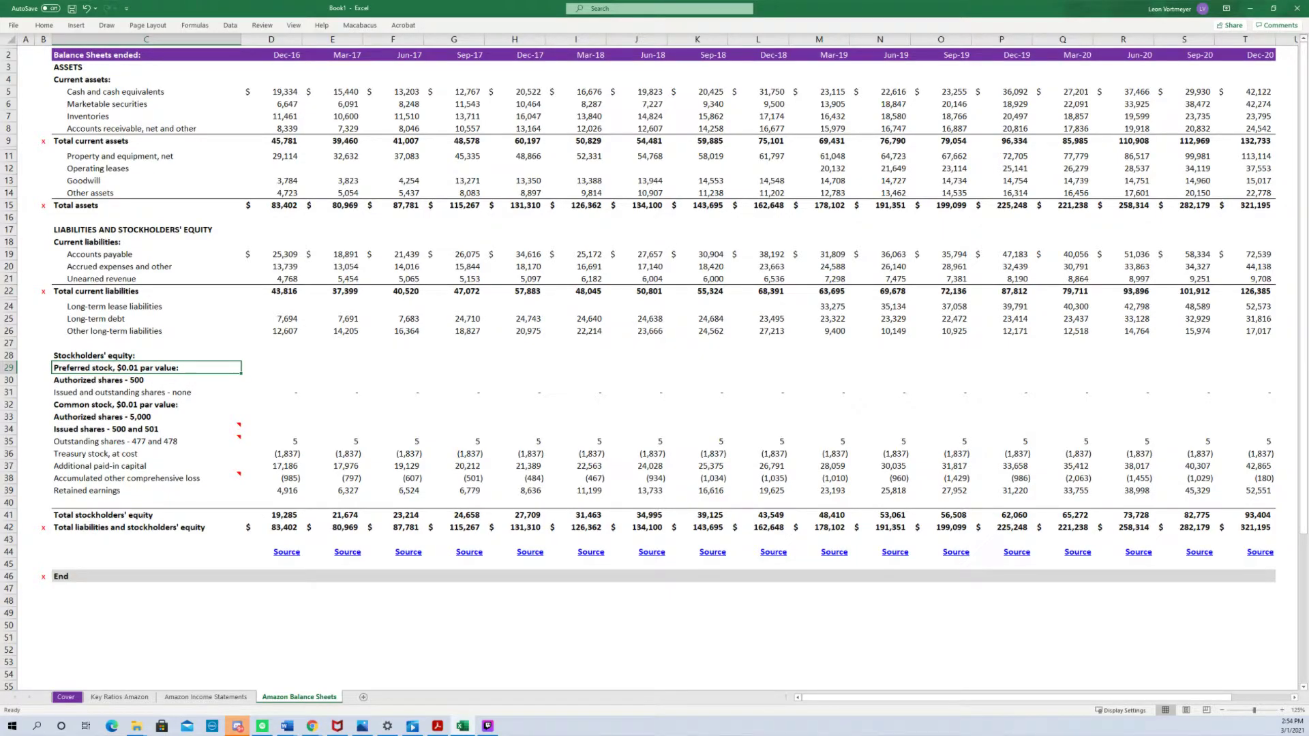
{"action": "key", "text": "Down"}
{"action": "key", "text": "Down"}
{"action": "key", "text": "Down"}
{"action": "key", "text": "Down"}
{"action": "key", "text": "Down"}
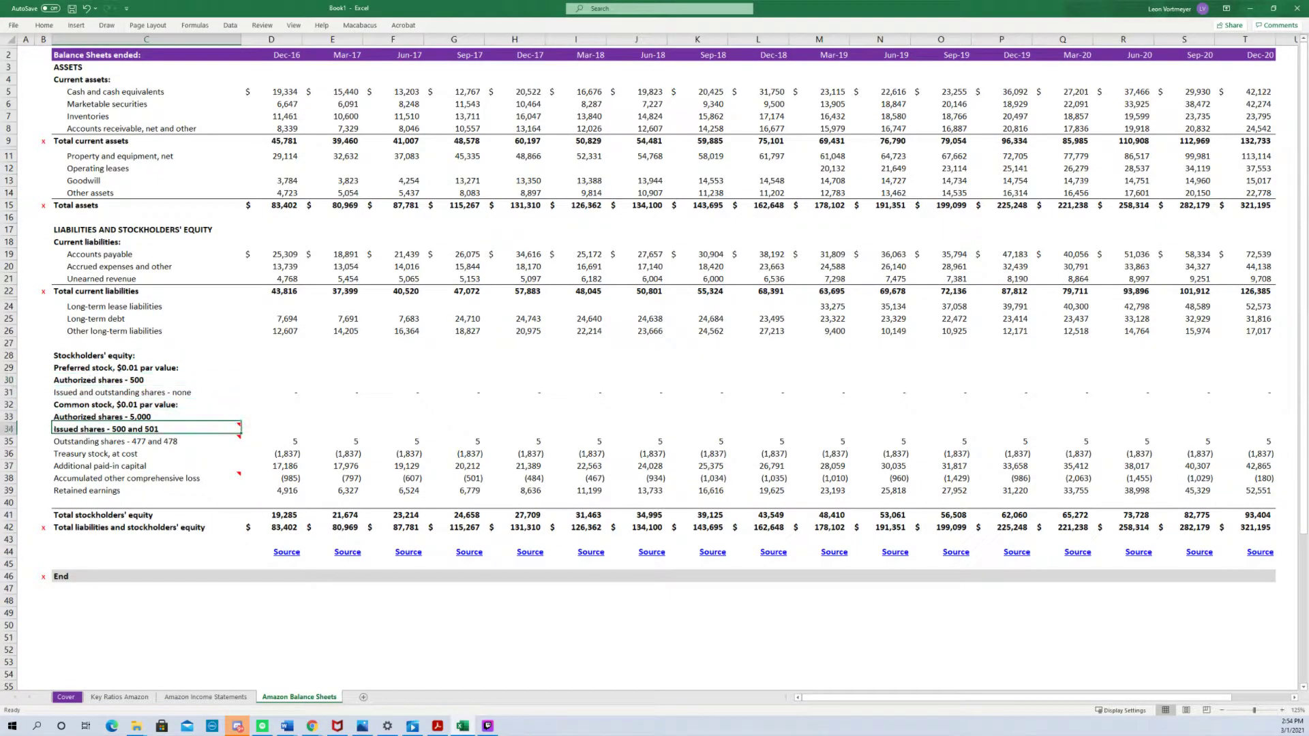
{"action": "key", "text": "Down"}
{"action": "key", "text": "Down"}
{"action": "key", "text": "Down"}
{"action": "key", "text": "Down"}
{"action": "key", "text": "Up"}
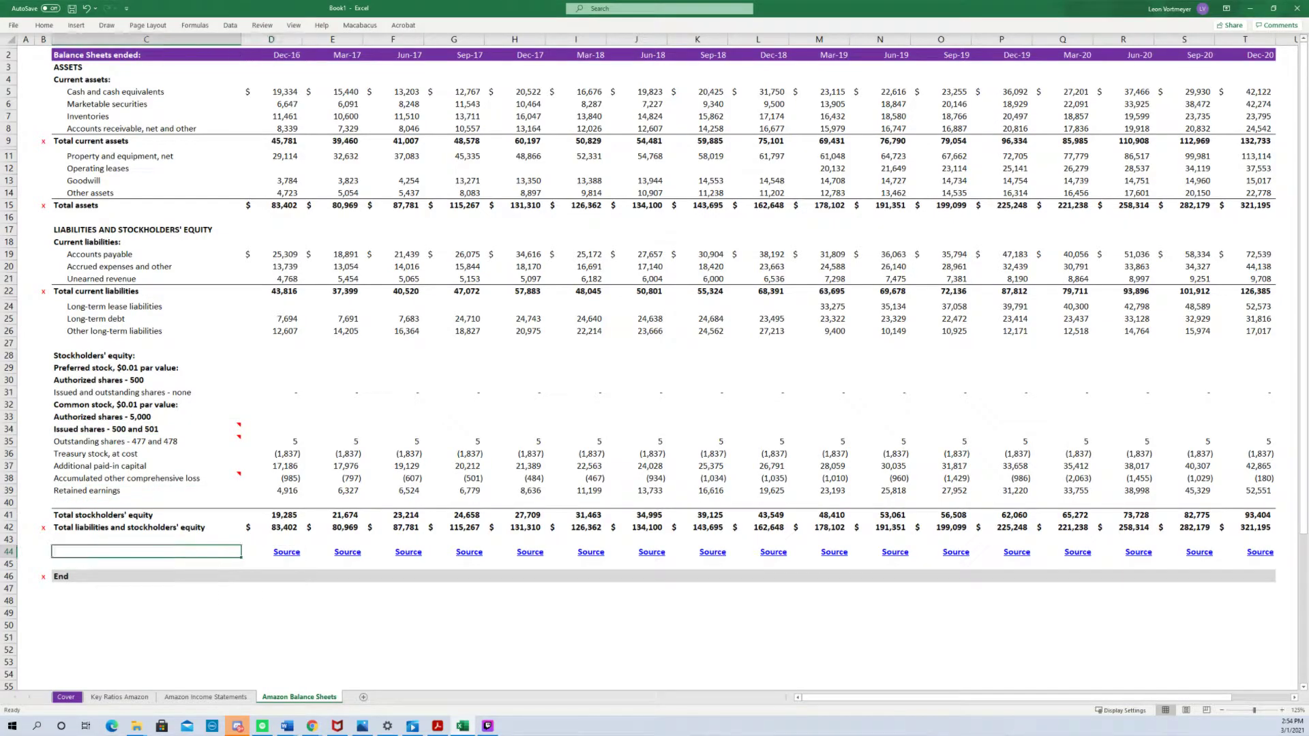
Return to the balance sheet top and go back through Income Statements to Key Ratios Amazon.
{"action": "key", "text": "ctrl+Home"}
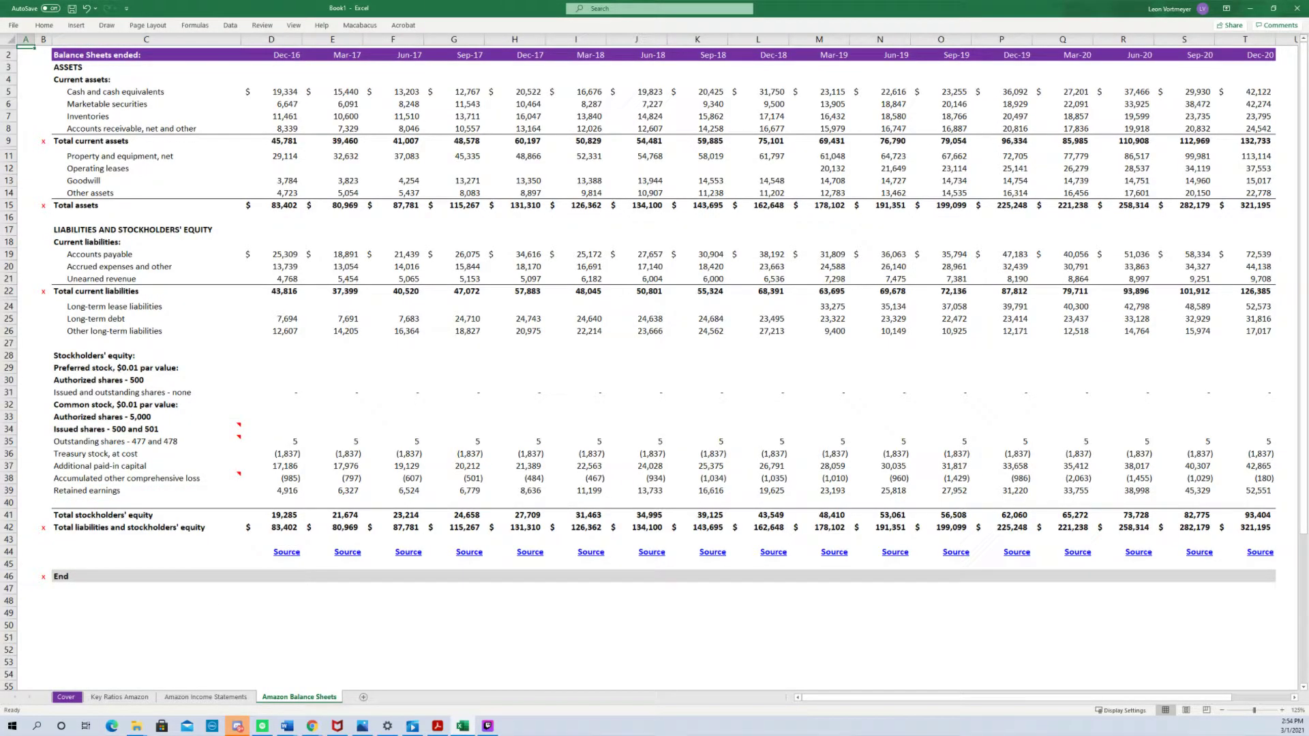
{"action": "key", "text": "ctrl+Page_Up"}
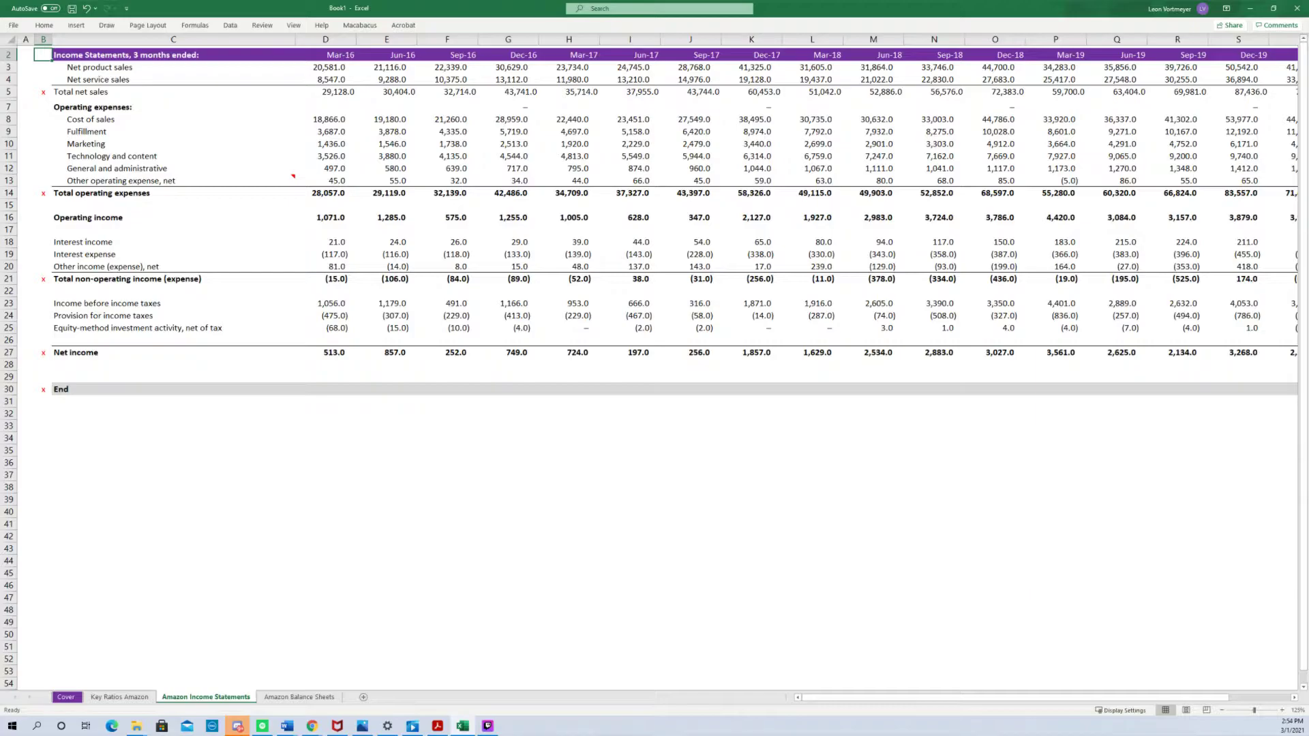
{"action": "key", "text": "Up"}
{"action": "key", "text": "ctrl+Page_Up"}
Enter Return on Equity, Return on Assets and Interest Coverage Ratio labels in C13, C23 and C33.
{"action": "key", "text": "Down"}
{"action": "key", "text": "Down"}
{"action": "key", "text": "Down"}
{"action": "key", "text": "Down"}
{"action": "key", "text": "Down"}
{"action": "key", "text": "Down"}
{"action": "key", "text": "Up"}
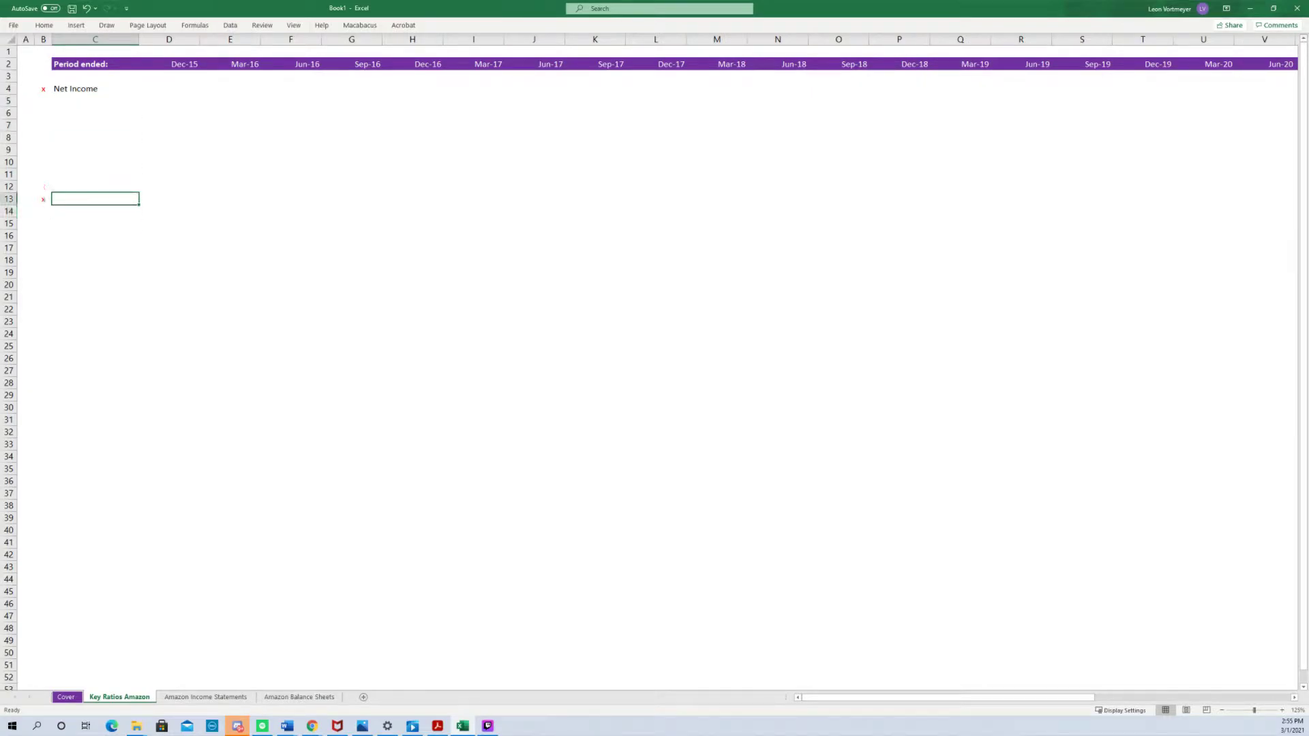
{"action": "type", "text": "Ret"}
{"action": "type", "text": "ty"}
{"action": "key", "text": "Return"}
{"action": "key", "text": "Down"}
{"action": "key", "text": "Down"}
{"action": "key", "text": "Down"}
{"action": "key", "text": "Down"}
{"action": "key", "text": "Down"}
{"action": "key", "text": "Down"}
{"action": "key", "text": "Down"}
{"action": "key", "text": "Down"}
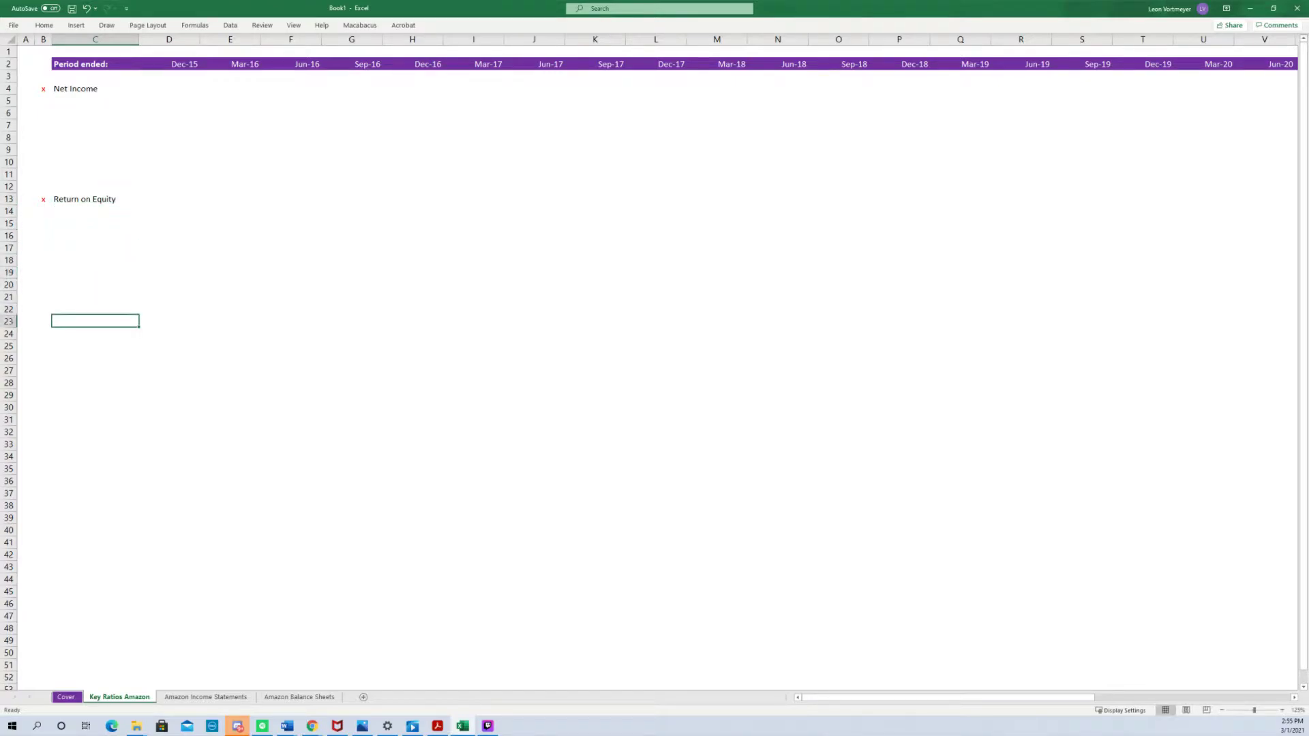
{"action": "type", "text": "Return on Assets"}
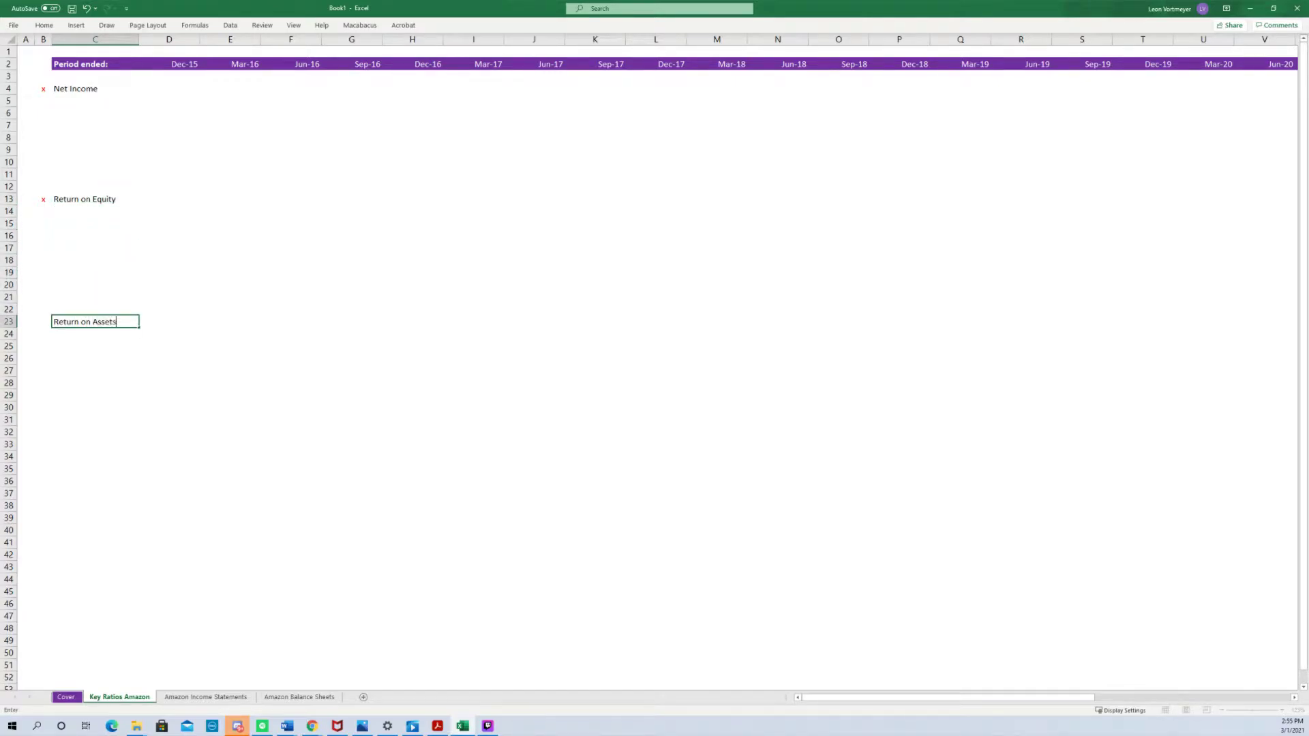
{"action": "key", "text": "Return"}
{"action": "key", "text": "Down"}
{"action": "key", "text": "Down"}
{"action": "key", "text": "Down"}
{"action": "key", "text": "Down"}
{"action": "key", "text": "Down"}
{"action": "key", "text": "Down"}
{"action": "key", "text": "Down"}
{"action": "key", "text": "Down"}
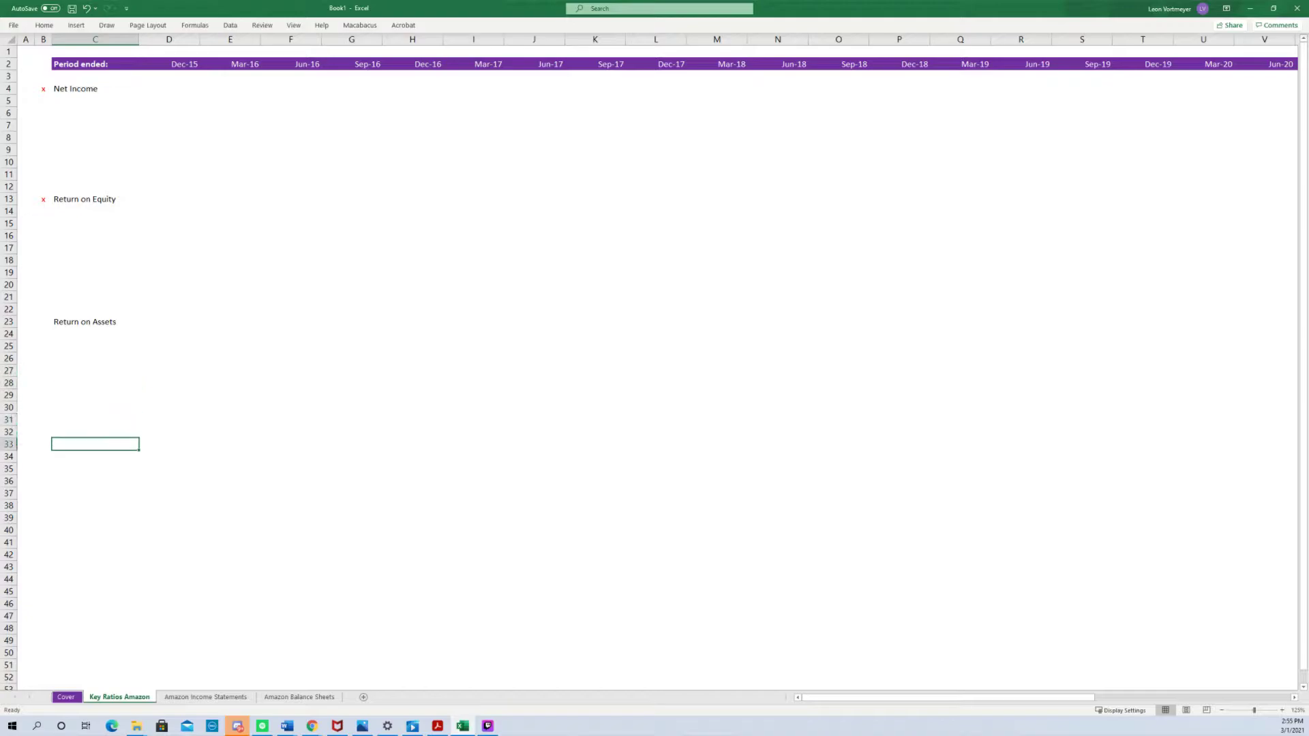
{"action": "type", "text": "Interest Coverage Ra"}
{"action": "type", "text": "tio"}
{"action": "key", "text": "Left"}
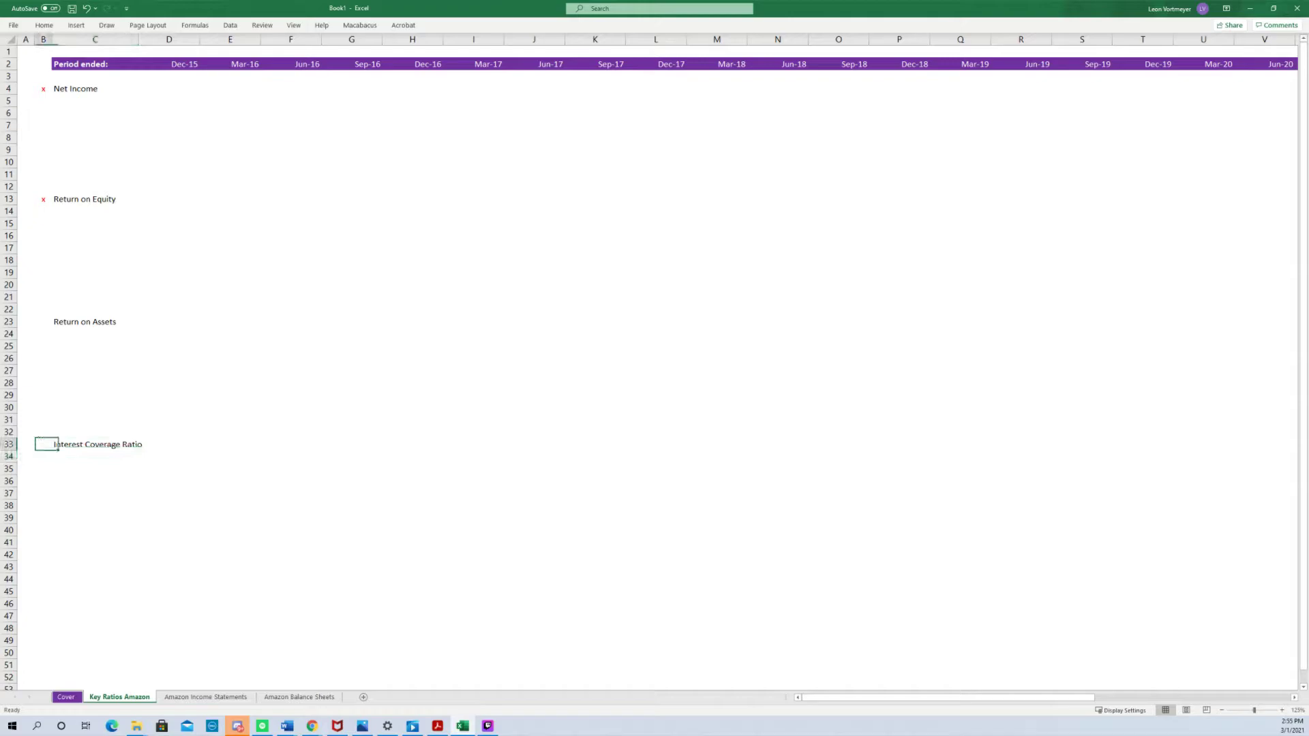
Copy the red x from B13 into B23 and B33 beside the new ratio labels.
{"action": "key", "text": "Up"}
{"action": "key", "text": "Up"}
{"action": "key", "text": "Up"}
{"action": "key", "text": "Up"}
{"action": "key", "text": "Up"}
{"action": "key", "text": "Up"}
{"action": "key", "text": "Up"}
{"action": "key", "text": "Up"}
{"action": "key", "text": "Up"}
{"action": "key", "text": "ctrl+c"}
{"action": "key", "text": "Down"}
{"action": "key", "text": "Down"}
{"action": "key", "text": "Down"}
{"action": "key", "text": "Down"}
{"action": "key", "text": "Down"}
{"action": "key", "text": "Down"}
{"action": "key", "text": "Up"}
{"action": "key", "text": "ctrl+v"}
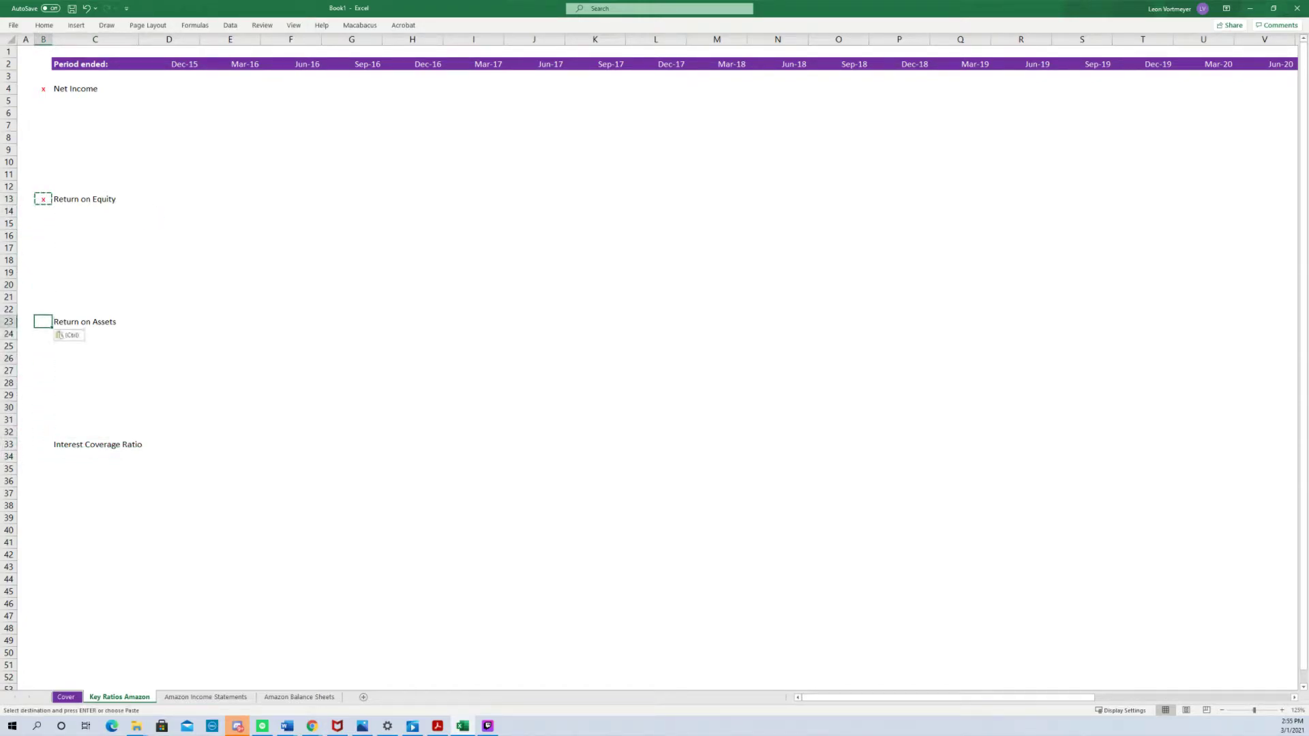
Return to the top of the sheet and look over the Net Income row.
{"action": "key", "text": "Down"}
{"action": "key", "text": "Down"}
{"action": "key", "text": "Down"}
{"action": "key", "text": "Down"}
{"action": "key", "text": "Down"}
{"action": "key", "text": "ctrl+v"}
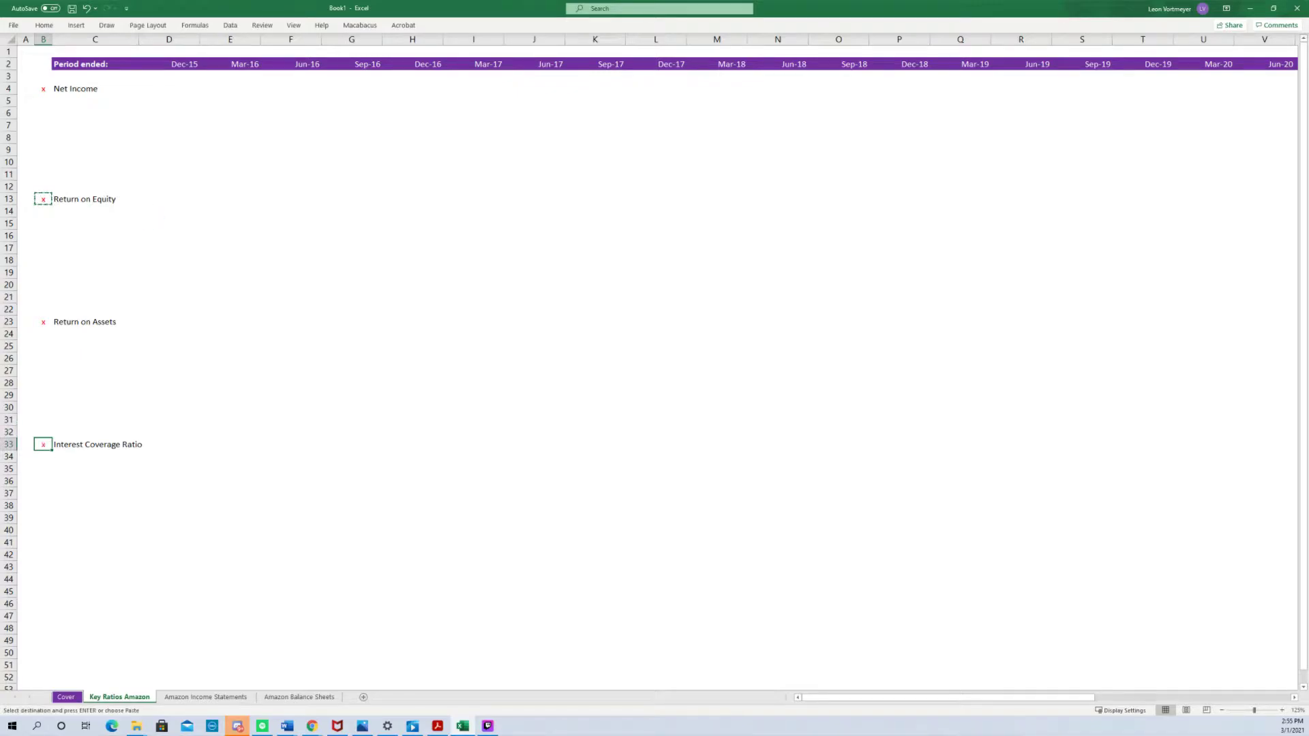
{"action": "key", "text": "Escape"}
{"action": "key", "text": "Up"}
{"action": "key", "text": "Left"}
{"action": "key", "text": "ctrl+Home"}
{"action": "key", "text": "Down"}
{"action": "key", "text": "Down"}
{"action": "key", "text": "Down"}
{"action": "key", "text": "Right"}
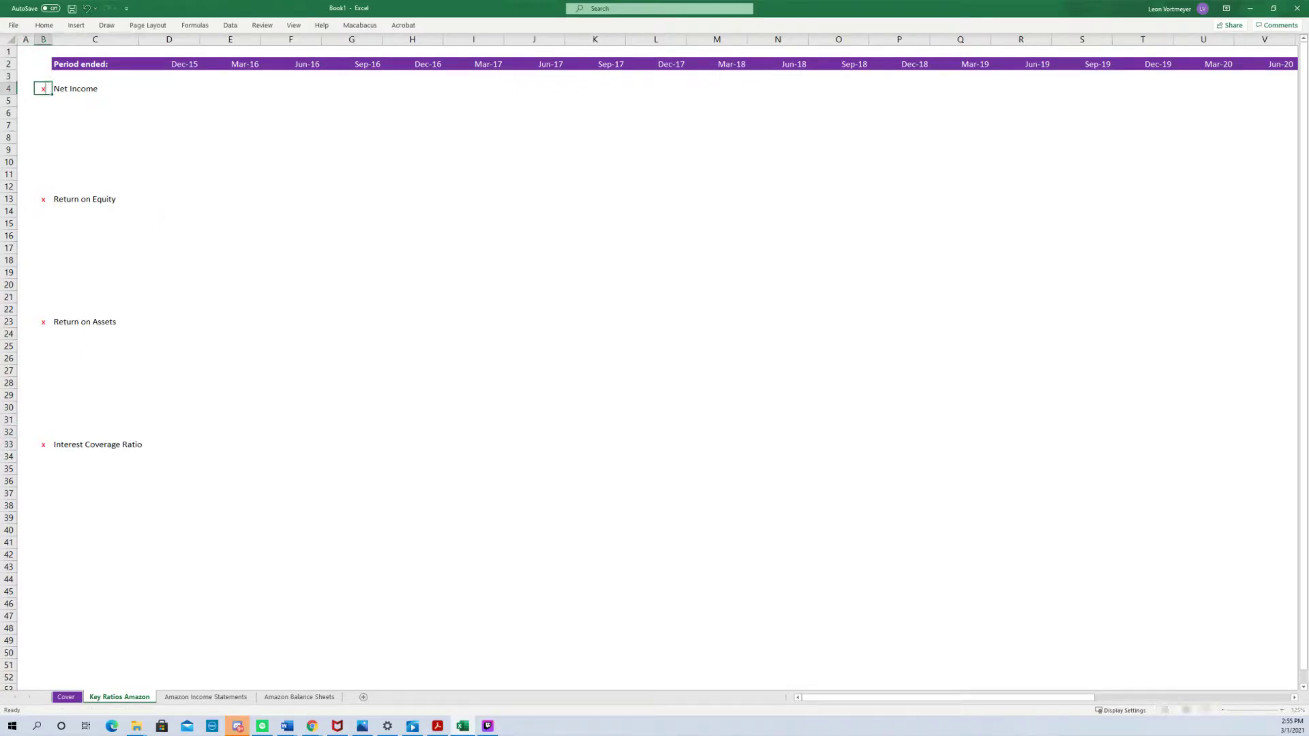
{"action": "key", "text": "Right"}
{"action": "key", "text": "Left"}
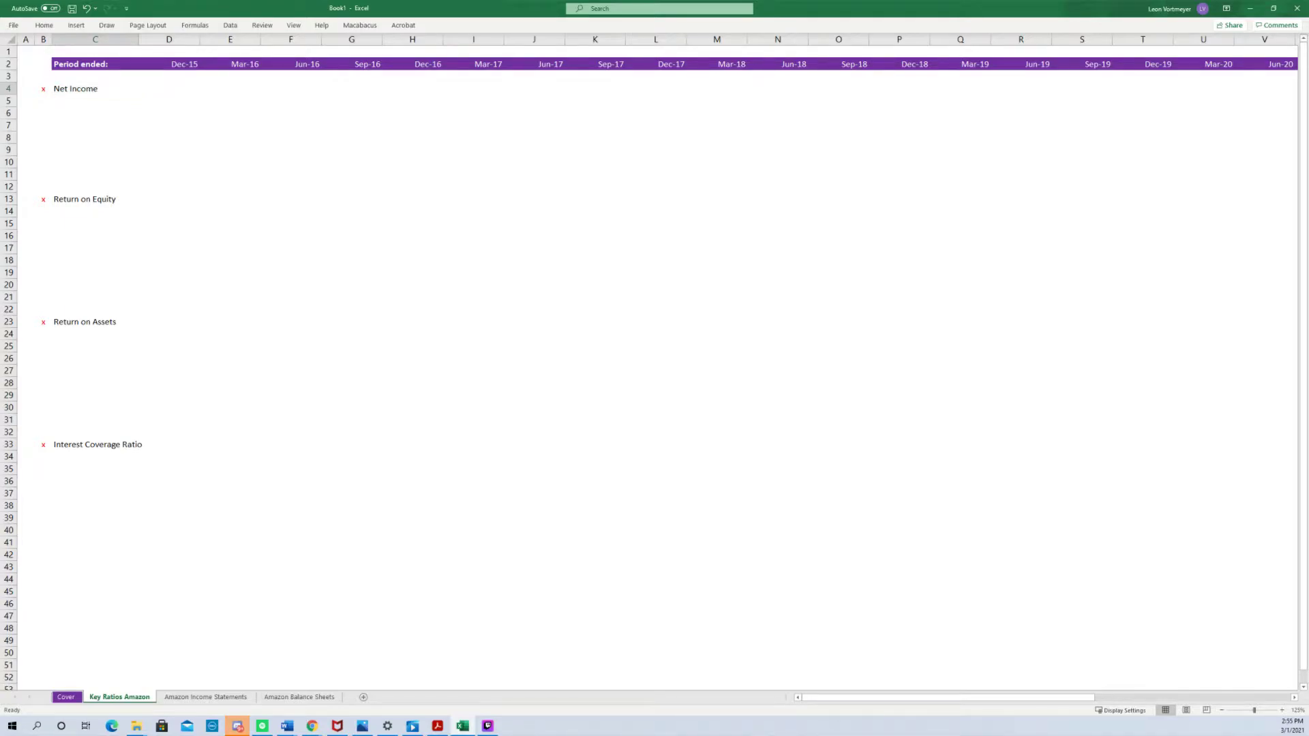
{"action": "key", "text": "ctrl+Page_Down"}
{"action": "key", "text": "Down"}
{"action": "key", "text": "Down"}
{"action": "key", "text": "Down"}
{"action": "key", "text": "Down"}
{"action": "key", "text": "Down"}
{"action": "key", "text": "Down"}
{"action": "key", "text": "Down"}
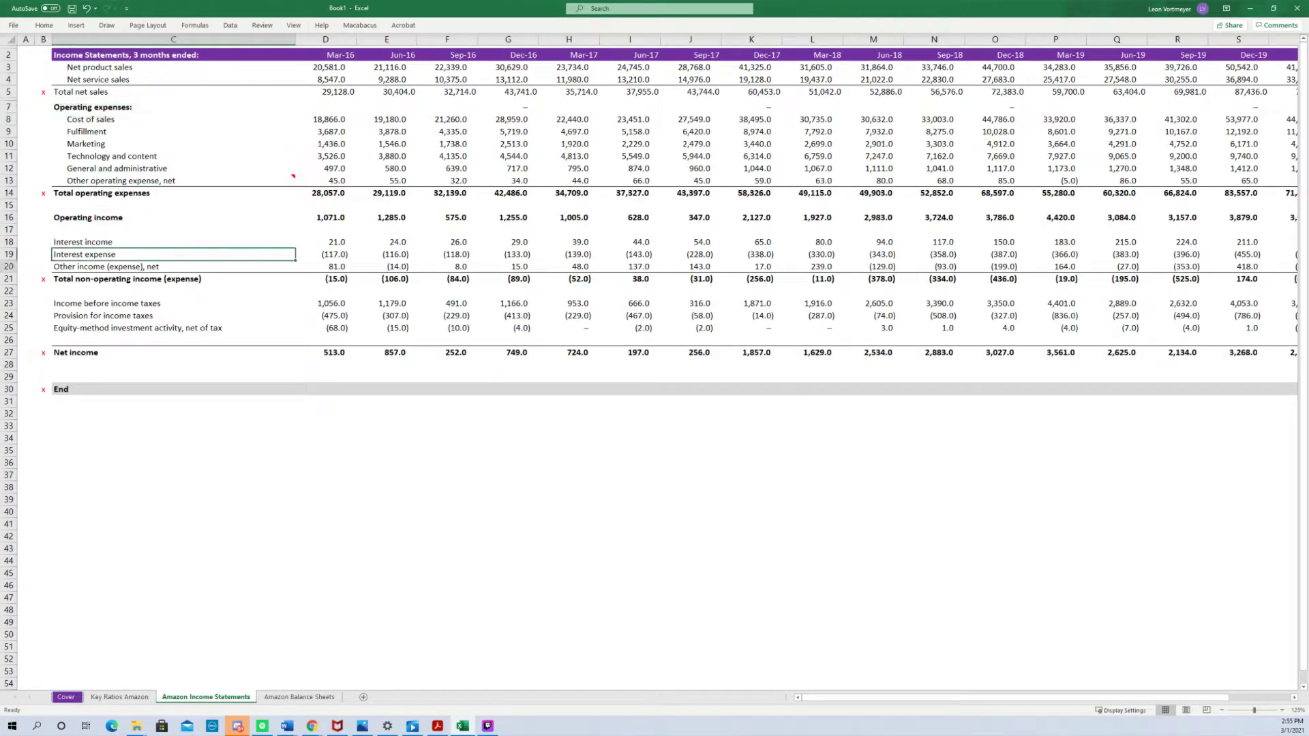
{"action": "key", "text": "Down"}
{"action": "key", "text": "Down"}
{"action": "key", "text": "Down"}
{"action": "key", "text": "Down"}
{"action": "key", "text": "Down"}
{"action": "key", "text": "Right"}
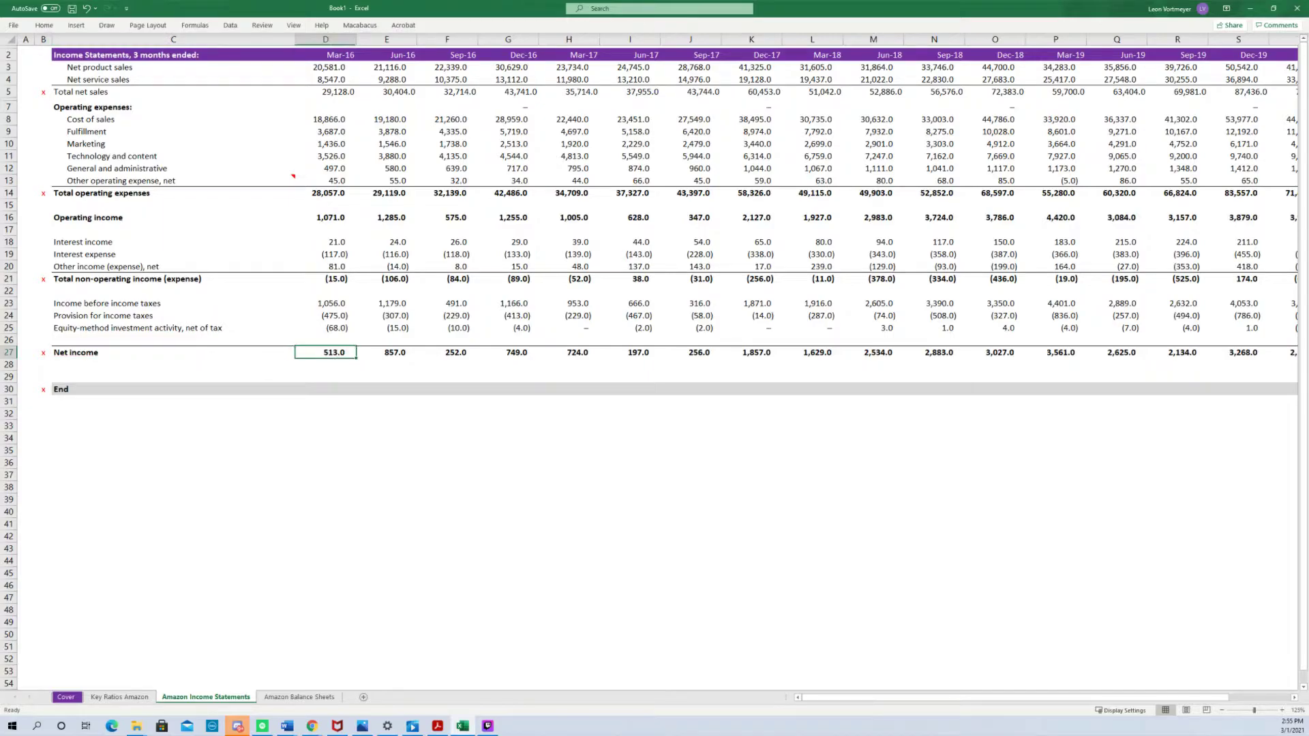
{"action": "key", "text": "Right"}
{"action": "key", "text": "Right"}
{"action": "key", "text": "Left"}
{"action": "key", "text": "Left"}
{"action": "key", "text": "Up"}
{"action": "key", "text": "Up"}
{"action": "key", "text": "Up"}
{"action": "key", "text": "Up"}
{"action": "key", "text": "Up"}
{"action": "key", "text": "Up"}
{"action": "key", "text": "Up"}
{"action": "key", "text": "Up"}
{"action": "key", "text": "Up"}
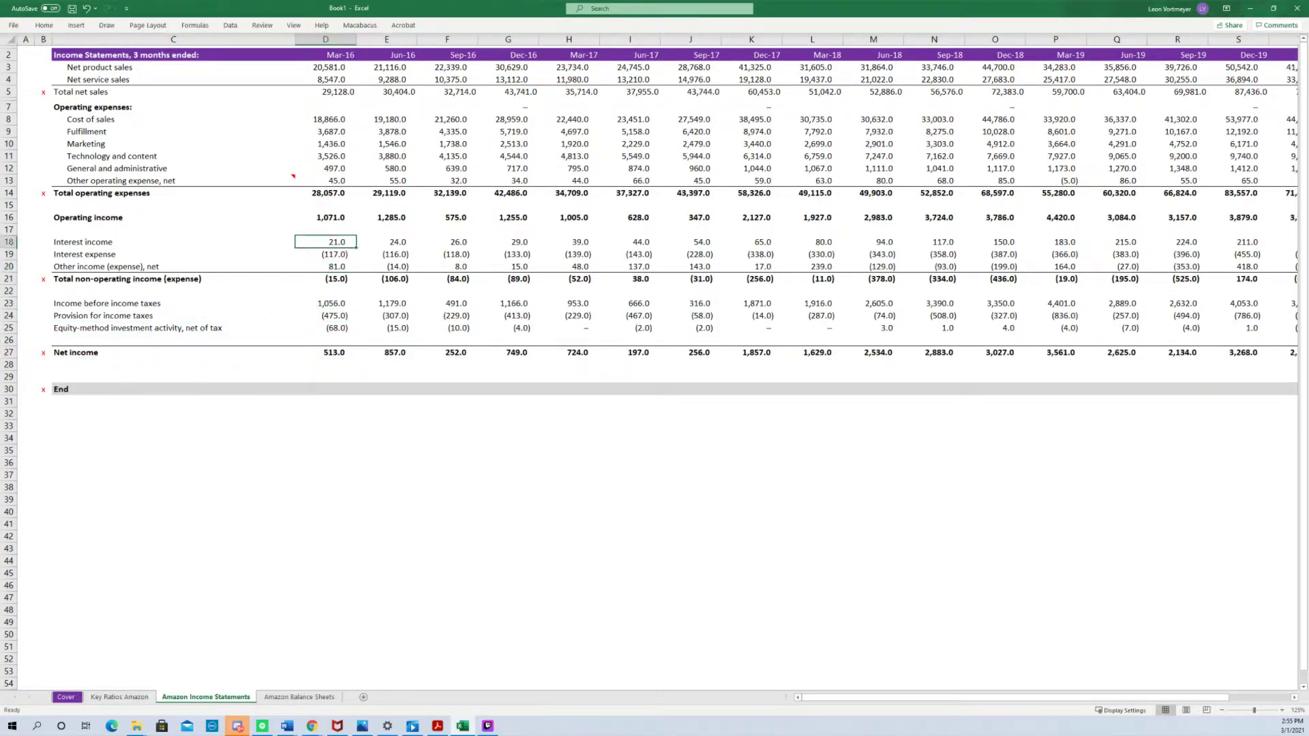
{"action": "key", "text": "Down"}
{"action": "key", "text": "Down"}
{"action": "key", "text": "Up"}
{"action": "key", "text": "Up"}
{"action": "key", "text": "Down"}
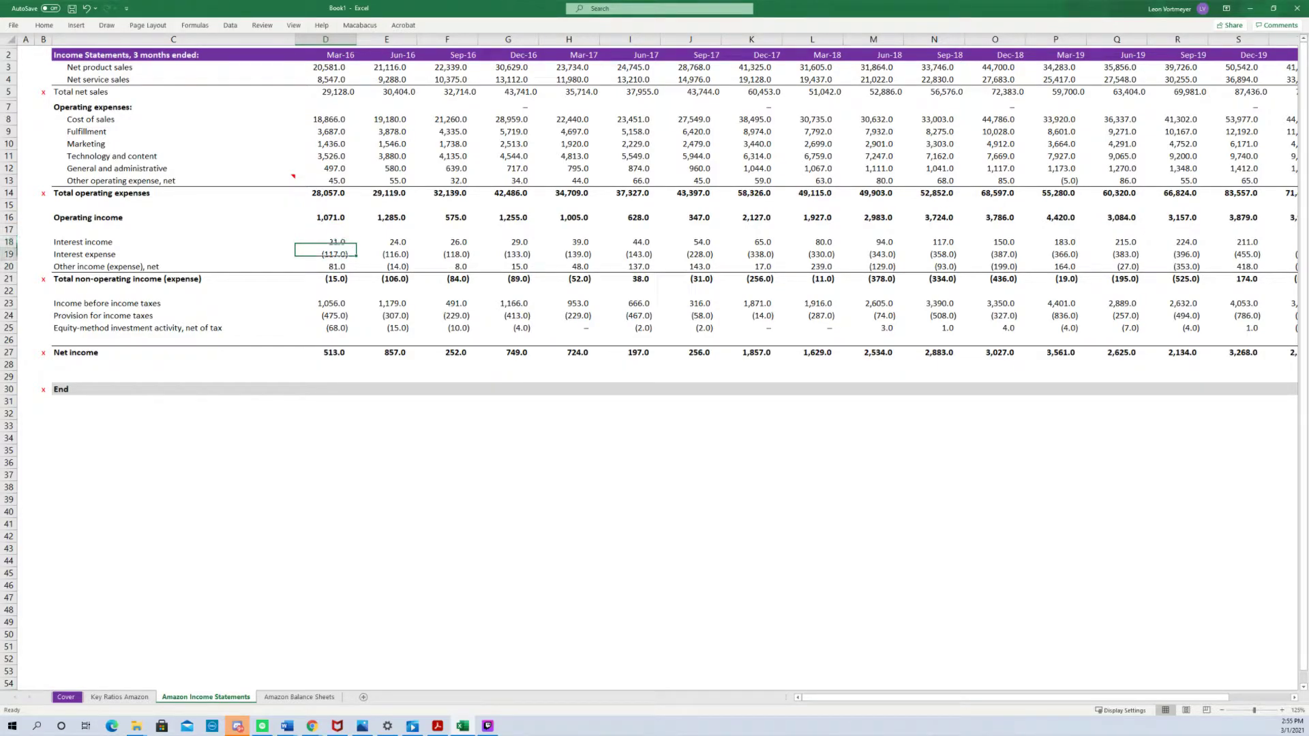
{"action": "key", "text": "ctrl+Page_Down"}
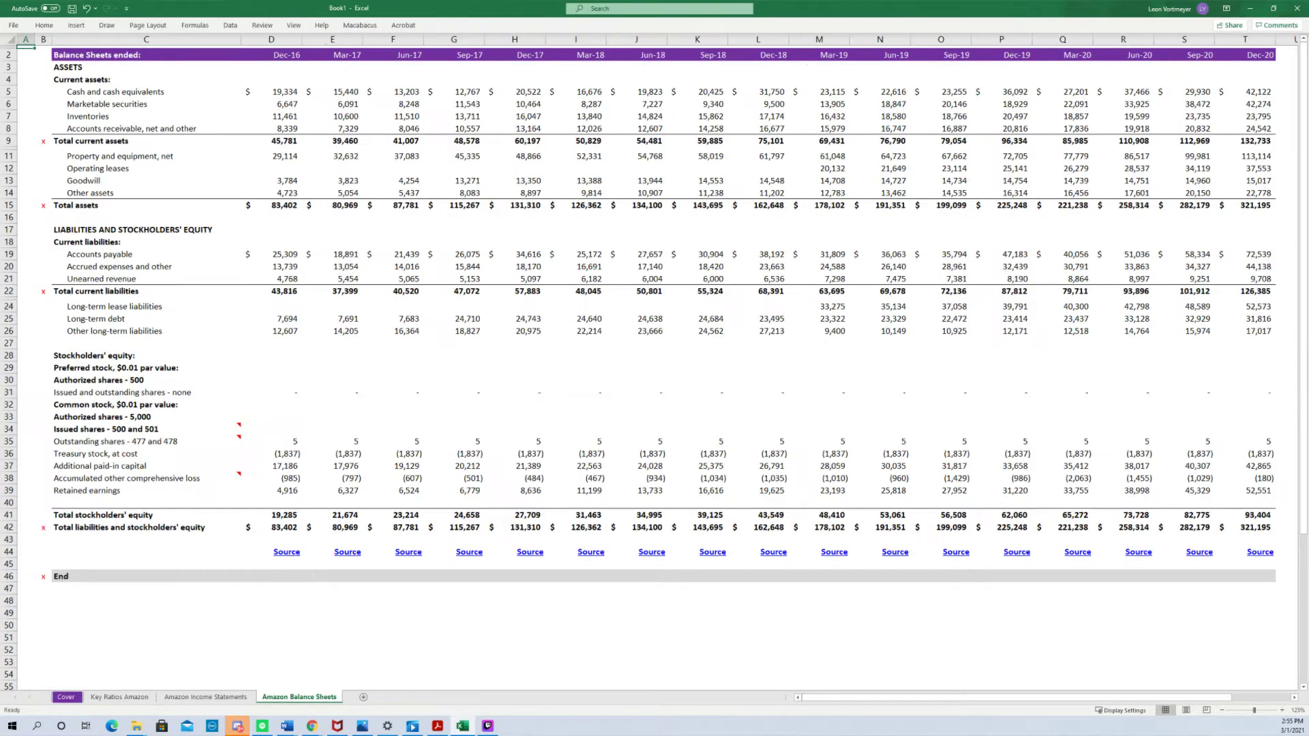
{"action": "key", "text": "Down"}
{"action": "key", "text": "Right"}
{"action": "key", "text": "Down"}
{"action": "key", "text": "Down"}
{"action": "key", "text": "Down"}
{"action": "key", "text": "Down"}
{"action": "key", "text": "Up"}
{"action": "key", "text": "Up"}
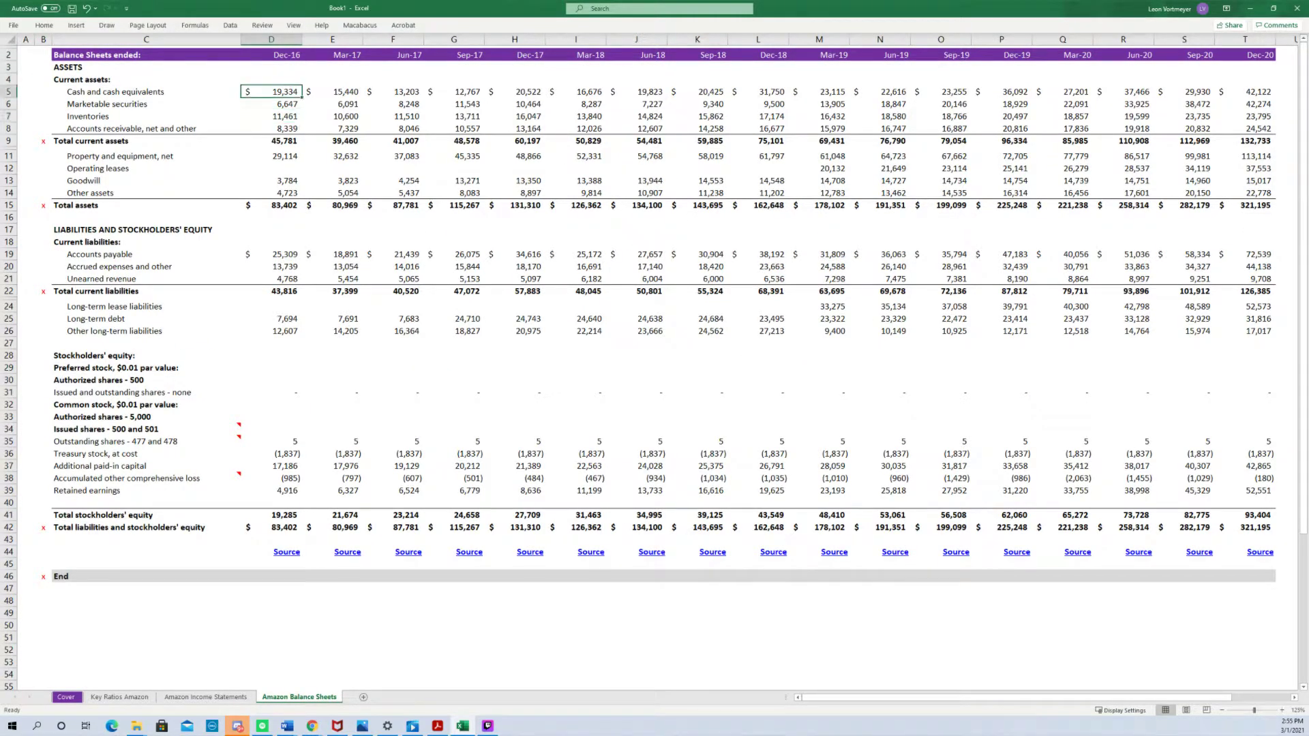
{"action": "key", "text": "Down"}
{"action": "key", "text": "Down"}
{"action": "key", "text": "Down"}
{"action": "key", "text": "Down"}
{"action": "key", "text": "Down"}
{"action": "key", "text": "Down"}
{"action": "key", "text": "Down"}
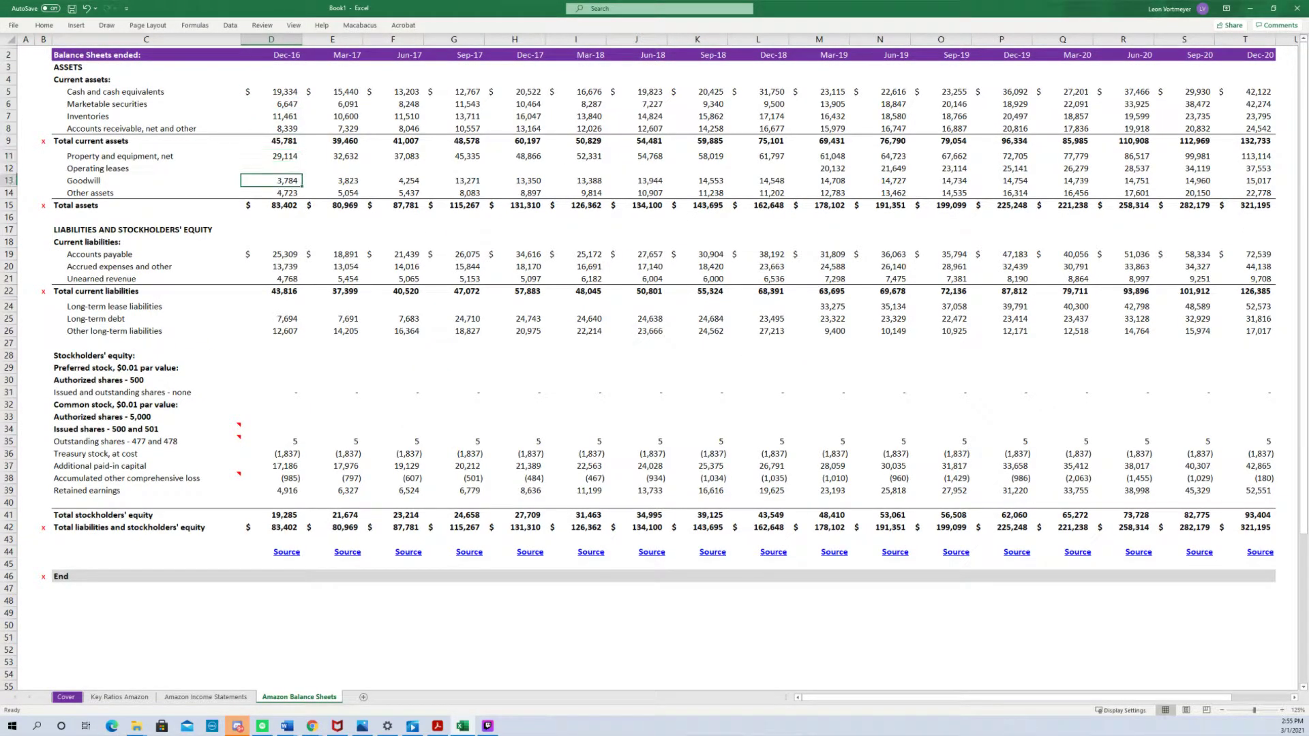
{"action": "key", "text": "Down"}
{"action": "key", "text": "Down"}
{"action": "key", "text": "Down"}
{"action": "key", "text": "Down"}
{"action": "key", "text": "Down"}
{"action": "key", "text": "Down"}
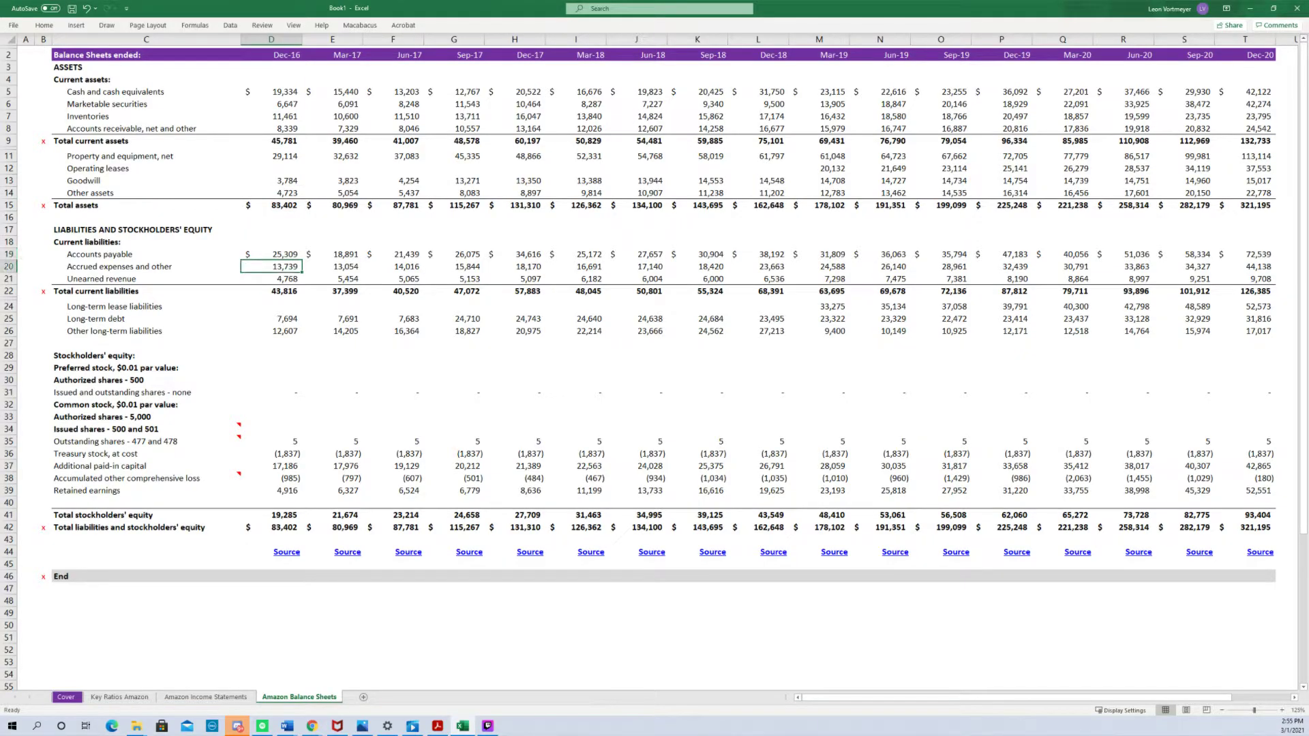
{"action": "key", "text": "Down"}
{"action": "key", "text": "Up"}
{"action": "key", "text": "Up"}
{"action": "key", "text": "Down"}
{"action": "key", "text": "Down"}
{"action": "key", "text": "Down"}
{"action": "key", "text": "Down"}
{"action": "key", "text": "Down"}
{"action": "key", "text": "Down"}
{"action": "key", "text": "Up"}
{"action": "key", "text": "Up"}
{"action": "key", "text": "Up"}
{"action": "key", "text": "Up"}
{"action": "key", "text": "Up"}
{"action": "key", "text": "Up"}
{"action": "key", "text": "Up"}
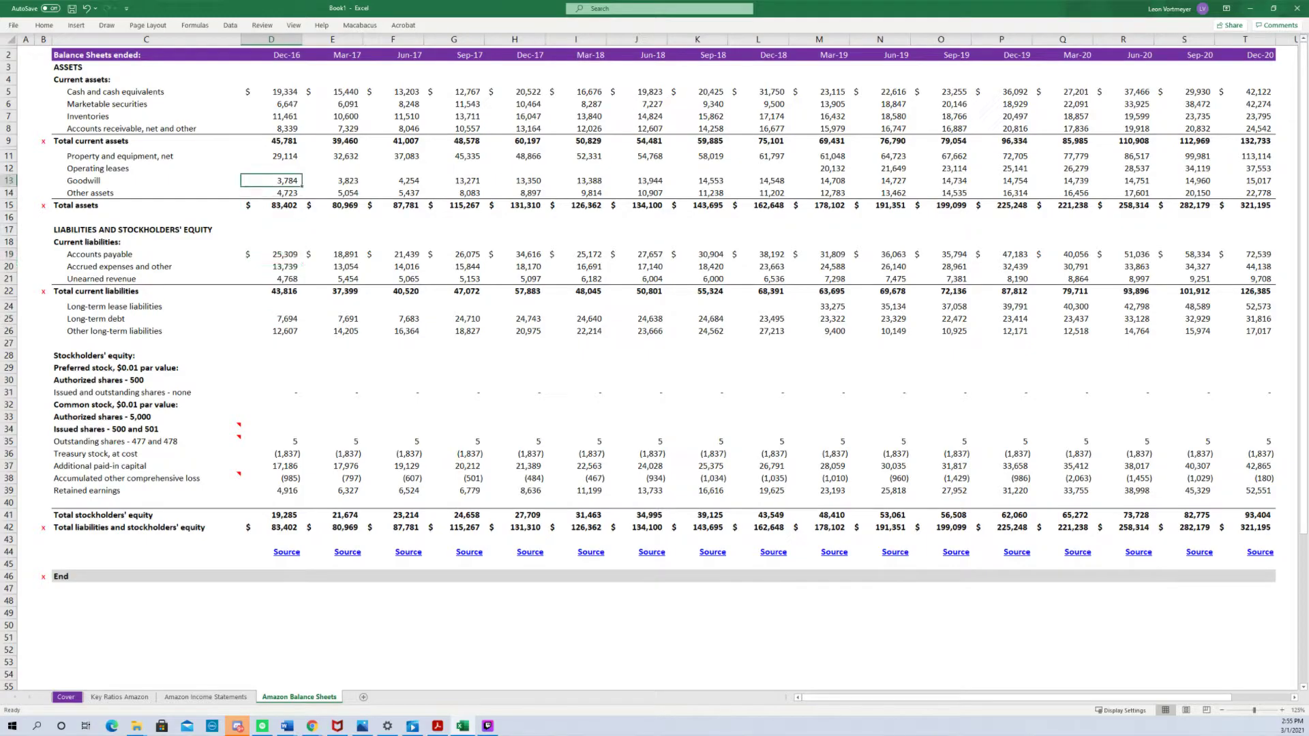
{"action": "key", "text": "Down"}
{"action": "key", "text": "Down"}
{"action": "key", "text": "Right"}
{"action": "key", "text": "Left"}
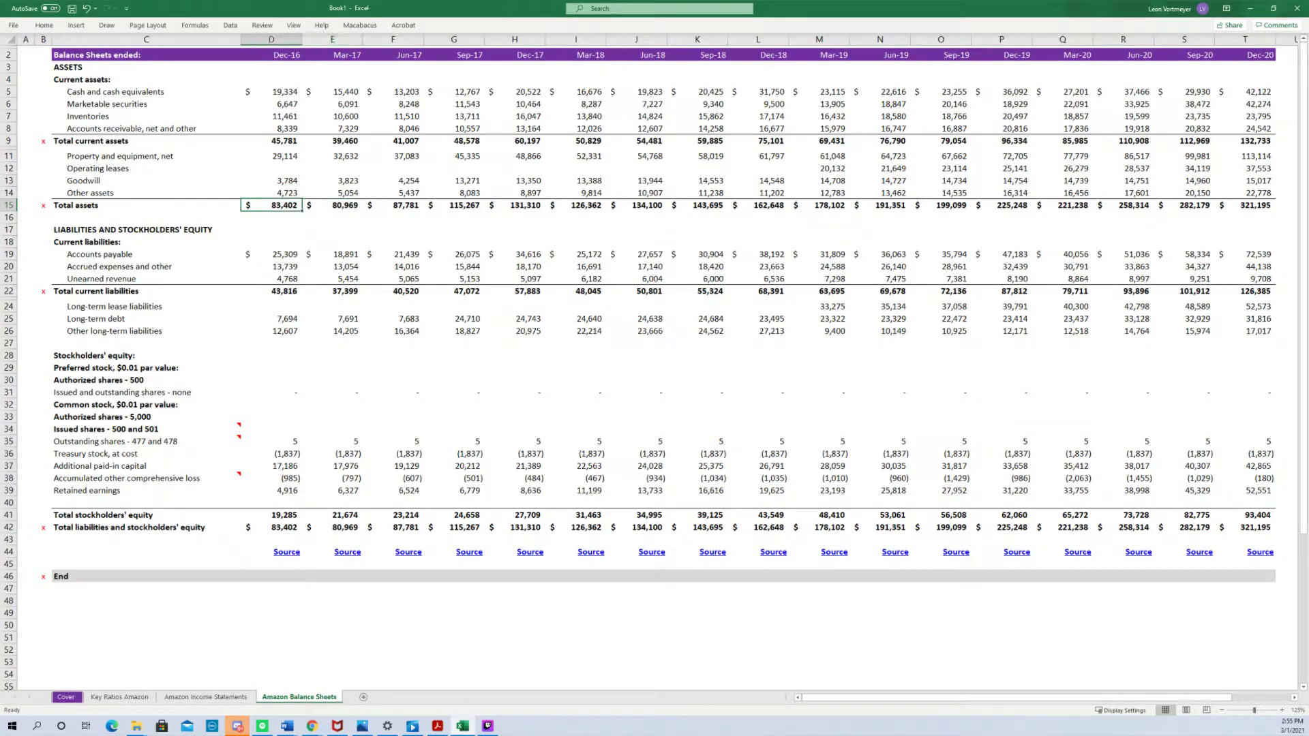
{"action": "key", "text": "Down"}
{"action": "key", "text": "Down"}
{"action": "key", "text": "Up"}
{"action": "key", "text": "Up"}
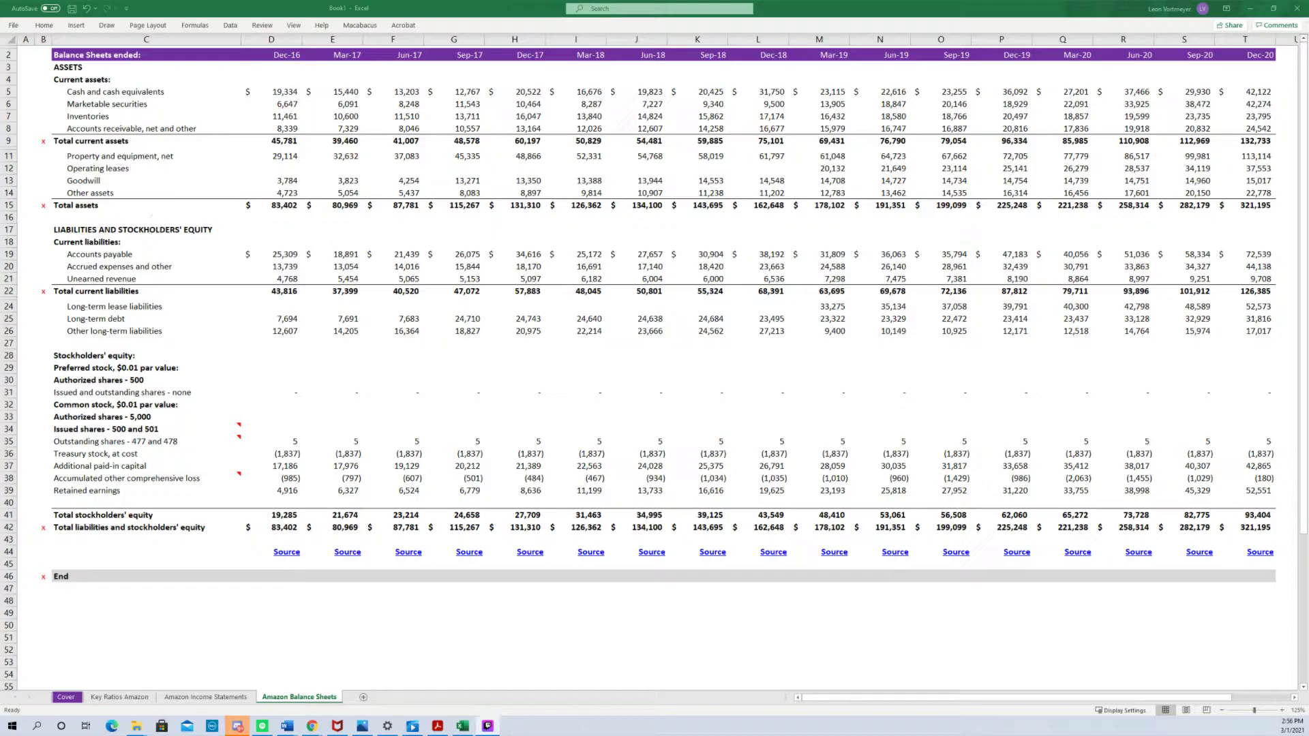
{"action": "left_click", "coordinate": [143, 120]}
Go to Key Ratios Amazon and begin, then cancel, a Net Income link formula.
{"action": "key", "text": "Down"}
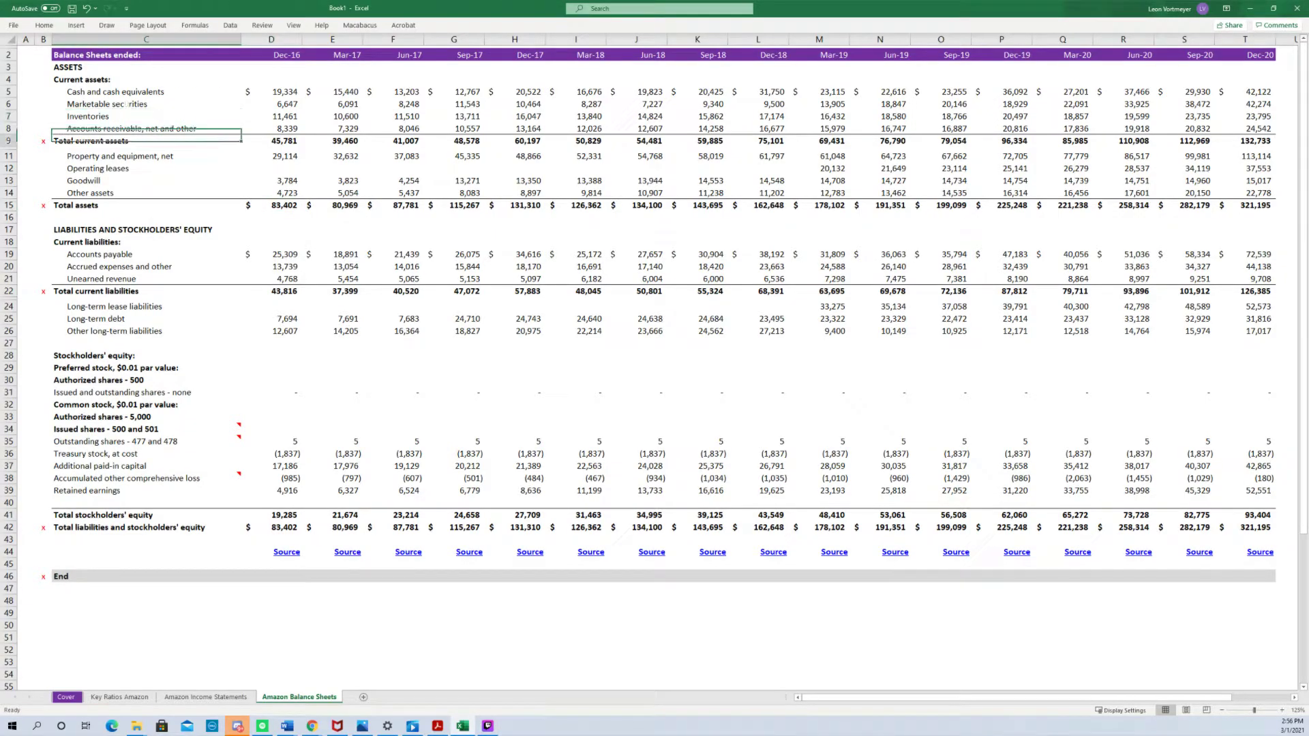
{"action": "key", "text": "ctrl+Home"}
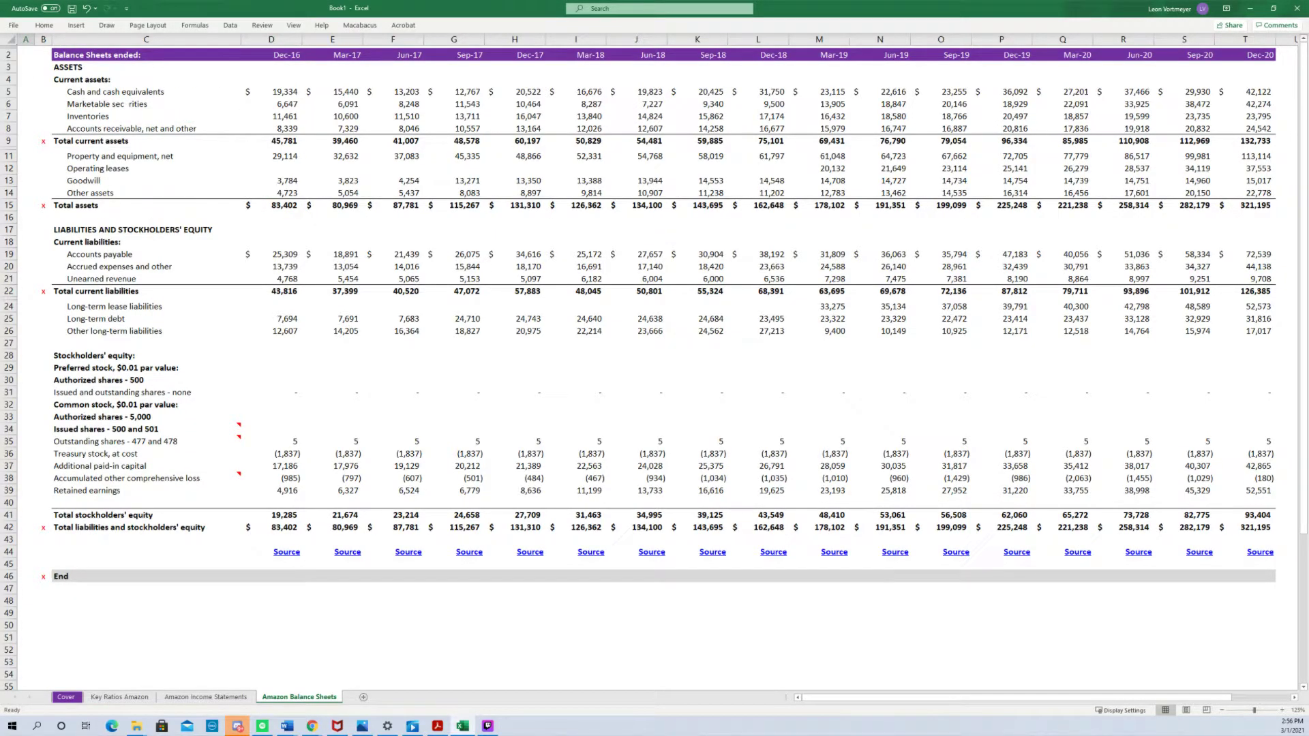
{"action": "key", "text": "ctrl+Page_Up"}
{"action": "key", "text": "ctrl+Page_Up"}
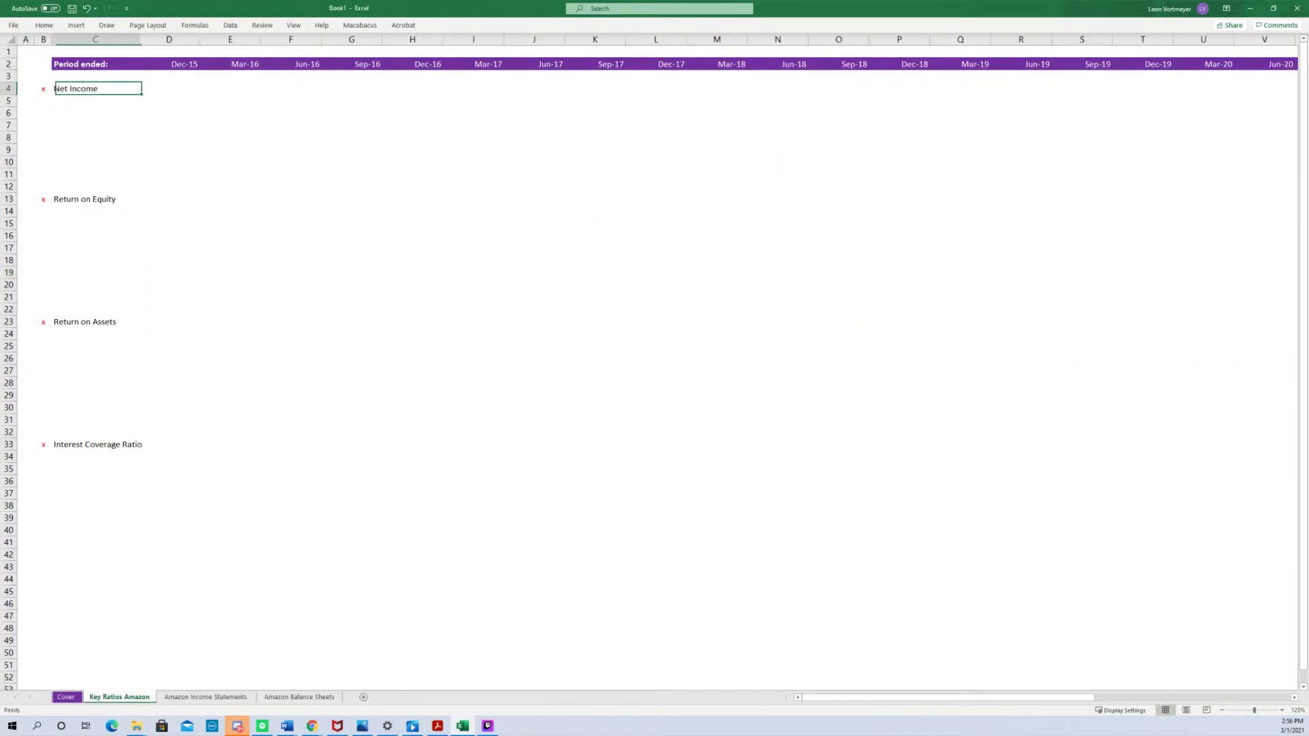
{"action": "key", "text": "Right"}
{"action": "type", "text": "="}
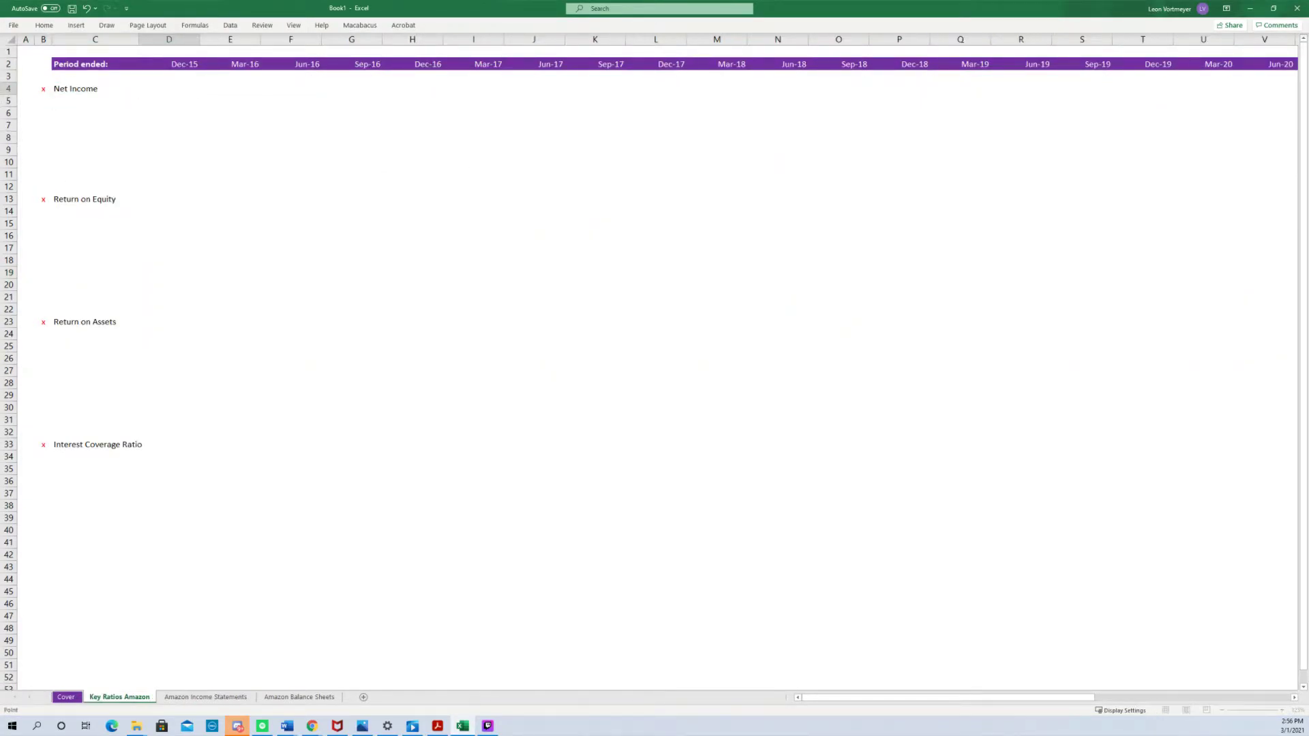
{"action": "key", "text": "ctrl+Page_Down"}
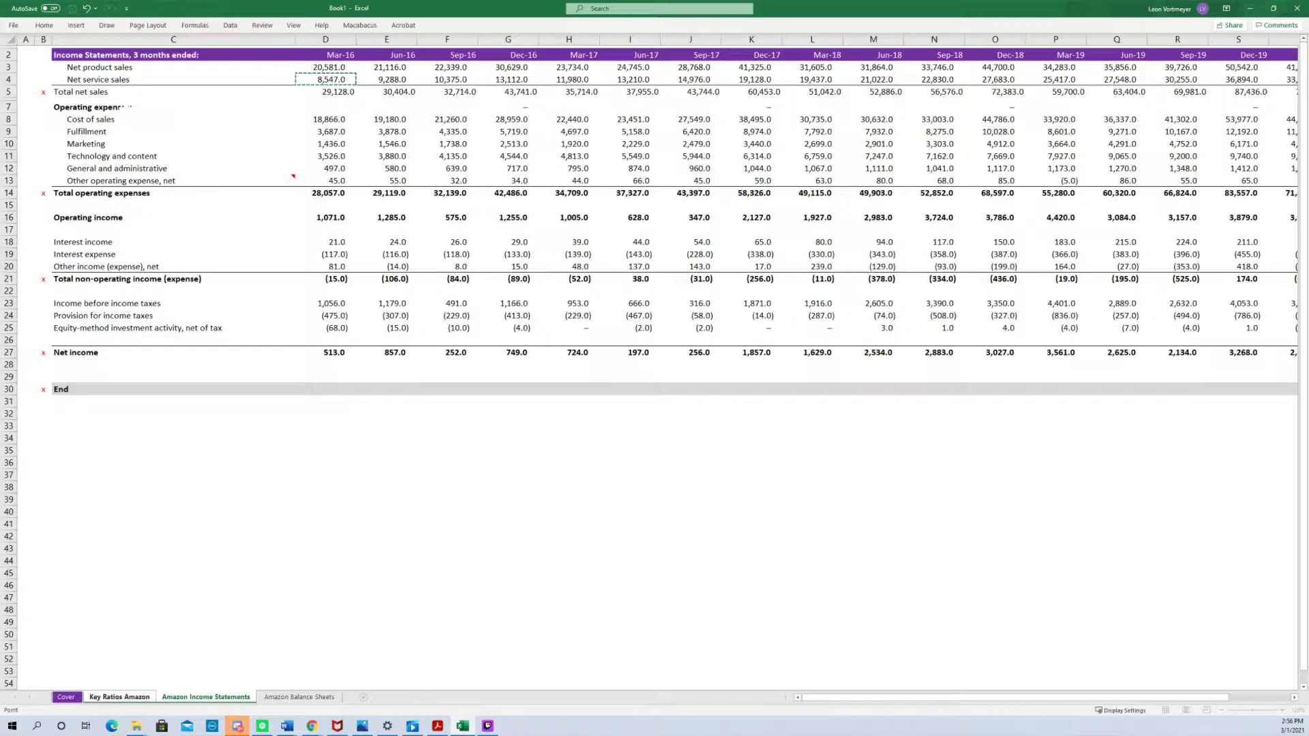
{"action": "key", "text": "Escape"}
Delete the Dec-15 date, then undo the deletion after it breaks the dates.
{"action": "key", "text": "Up"}
{"action": "key", "text": "Up"}
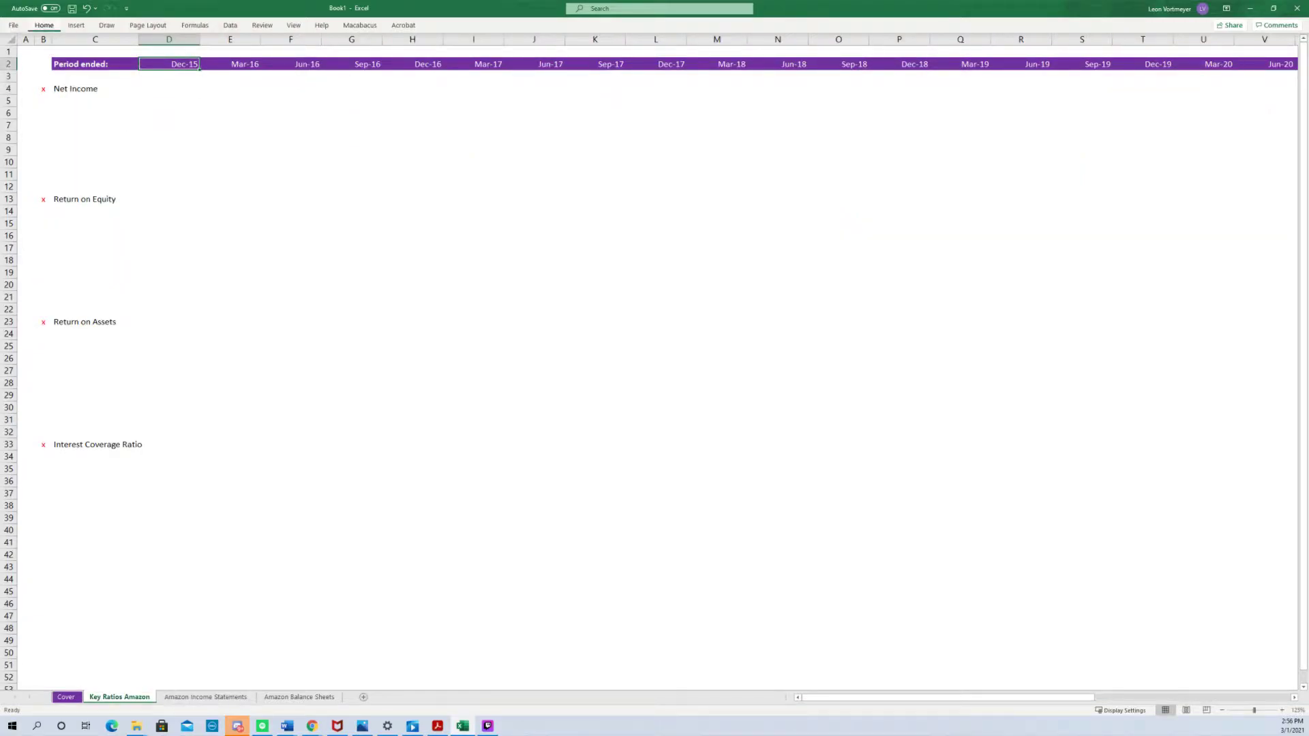
{"action": "key", "text": "Down"}
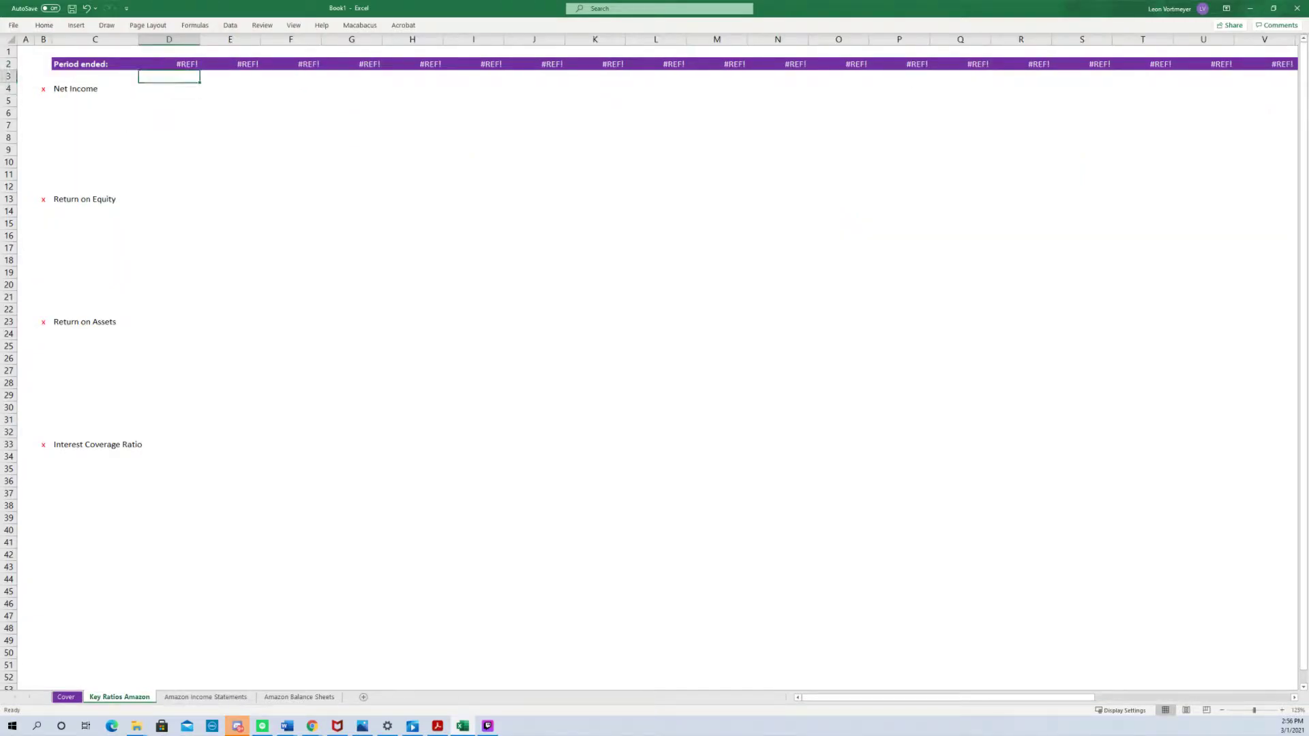
{"action": "key", "text": "Up"}
{"action": "key", "text": "ctrl+z"}
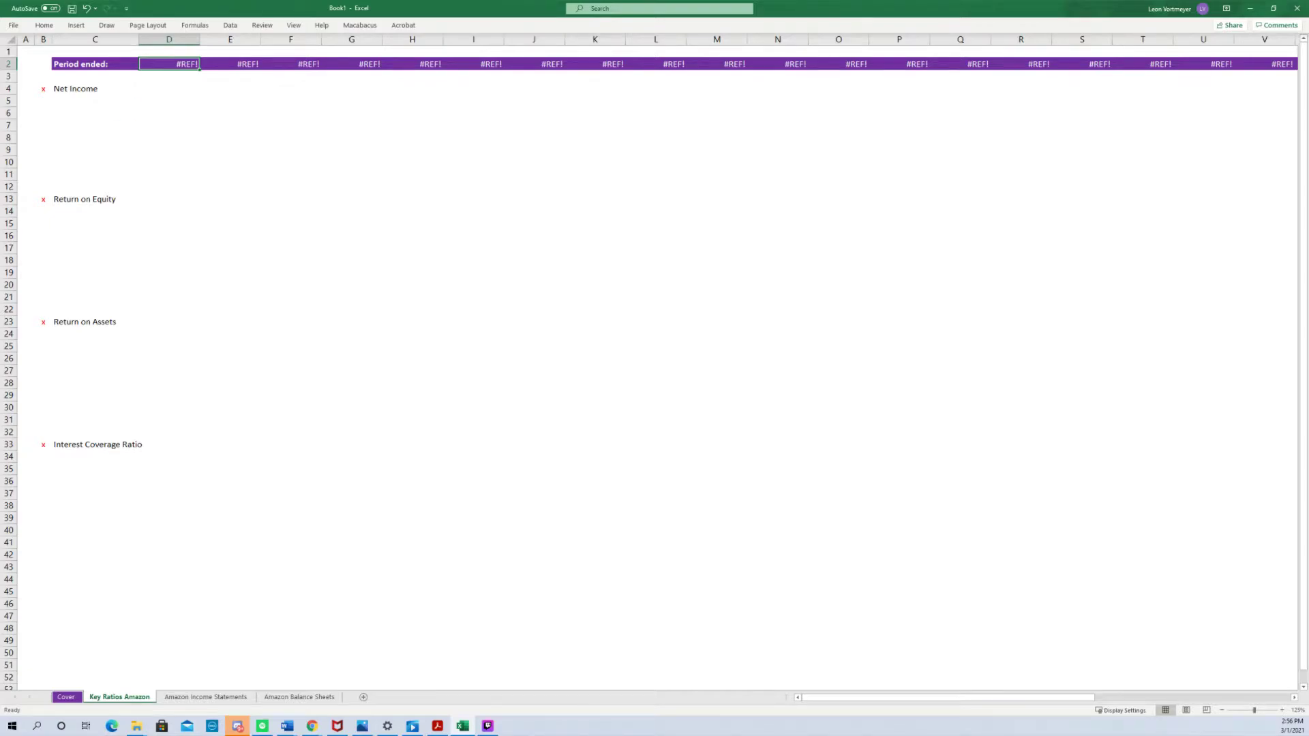
Paste the Mar-16 date as a value into D2 so the period dates start at Mar-16.
{"action": "type", "text": "Dec-15\tMar-16"}
{"action": "key", "text": "ctrl+c"}
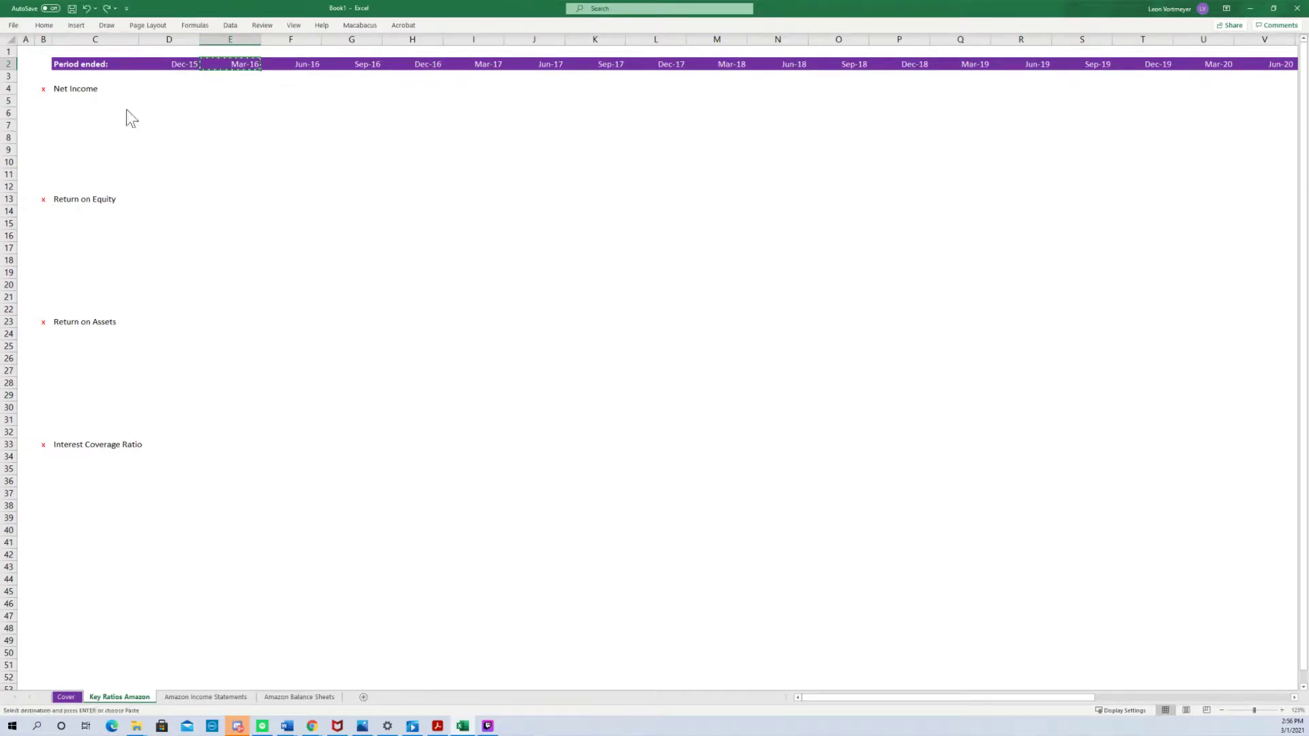
{"action": "key", "text": "ctrl+alt+v"}
{"action": "key", "text": "Return"}
{"action": "key", "text": "Left"}
{"action": "key", "text": "ctrl+c"}
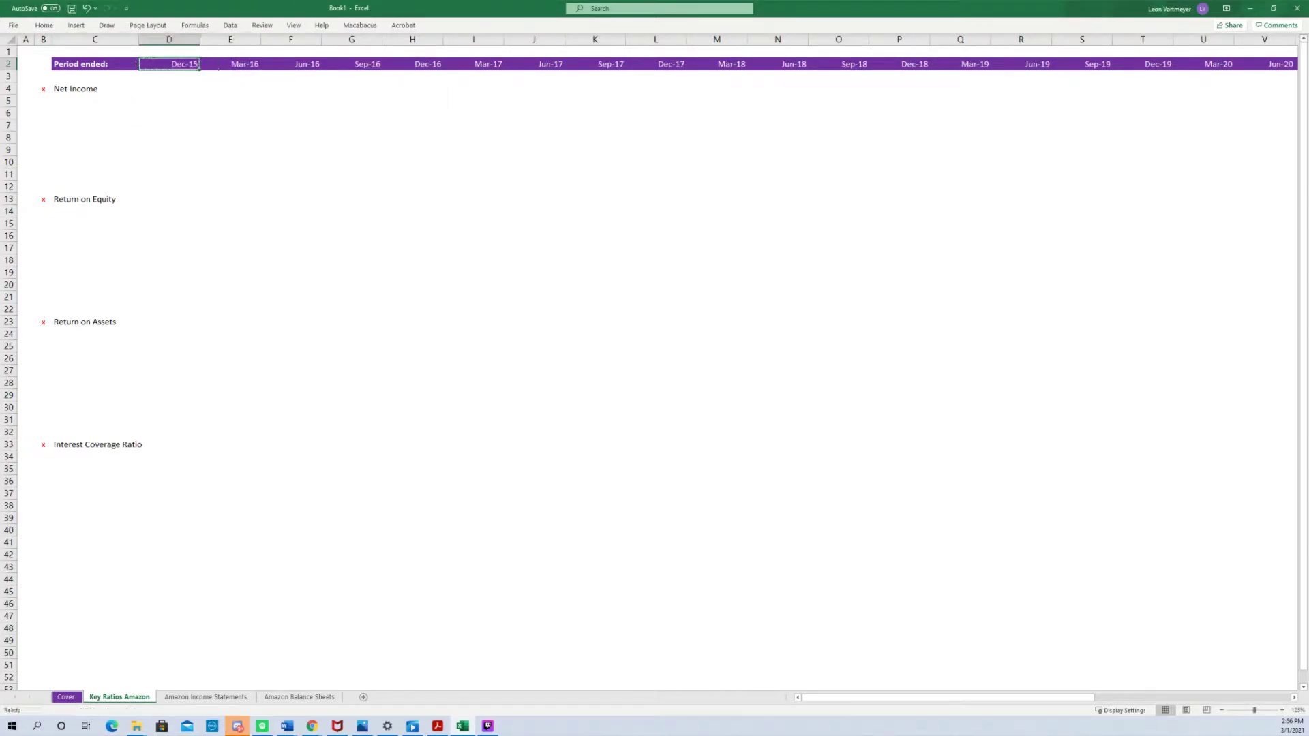
{"action": "key", "text": "alt+h"}
{"action": "key", "text": "v"}
{"action": "key", "text": "v"}
{"action": "key", "text": "Down"}
{"action": "key", "text": "Down"}
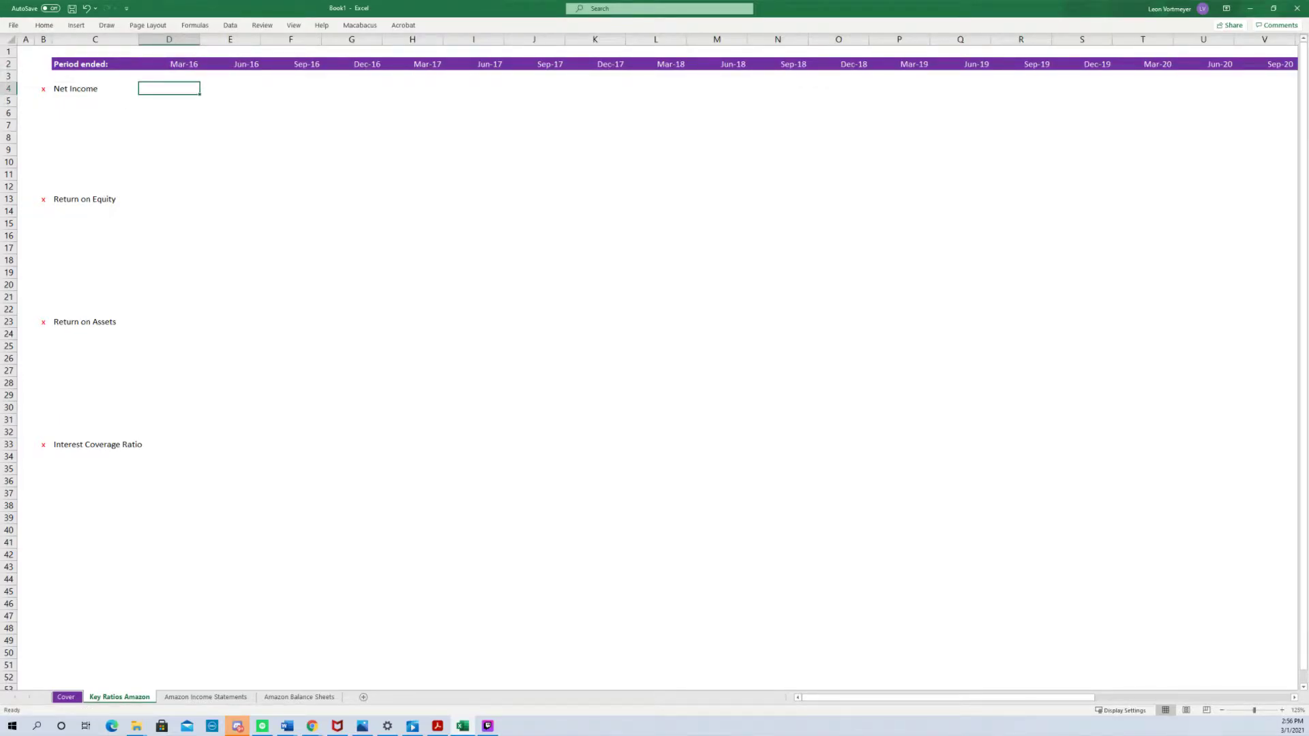
Link D4 to Amazon's Mar-16 net income of 513 on the Income Statements sheet.
{"action": "type", "text": "="}
{"action": "key", "text": "ctrl+Page_Down"}
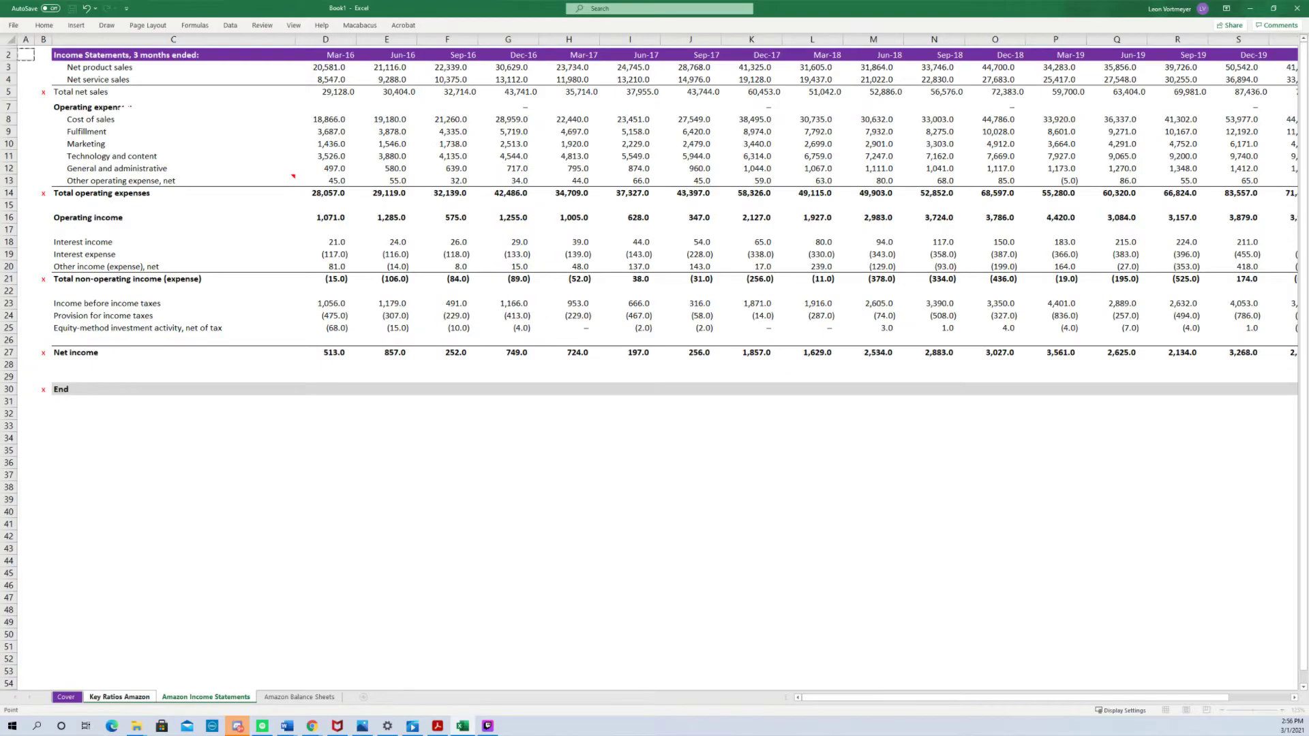
{"action": "key", "text": "Down"}
{"action": "key", "text": "Down"}
{"action": "key", "text": "Down"}
{"action": "key", "text": "Down"}
{"action": "key", "text": "Down"}
{"action": "key", "text": "Down"}
{"action": "key", "text": "Down"}
{"action": "key", "text": "Down"}
{"action": "key", "text": "Down"}
{"action": "key", "text": "Down"}
{"action": "key", "text": "Right"}
{"action": "key", "text": "Right"}
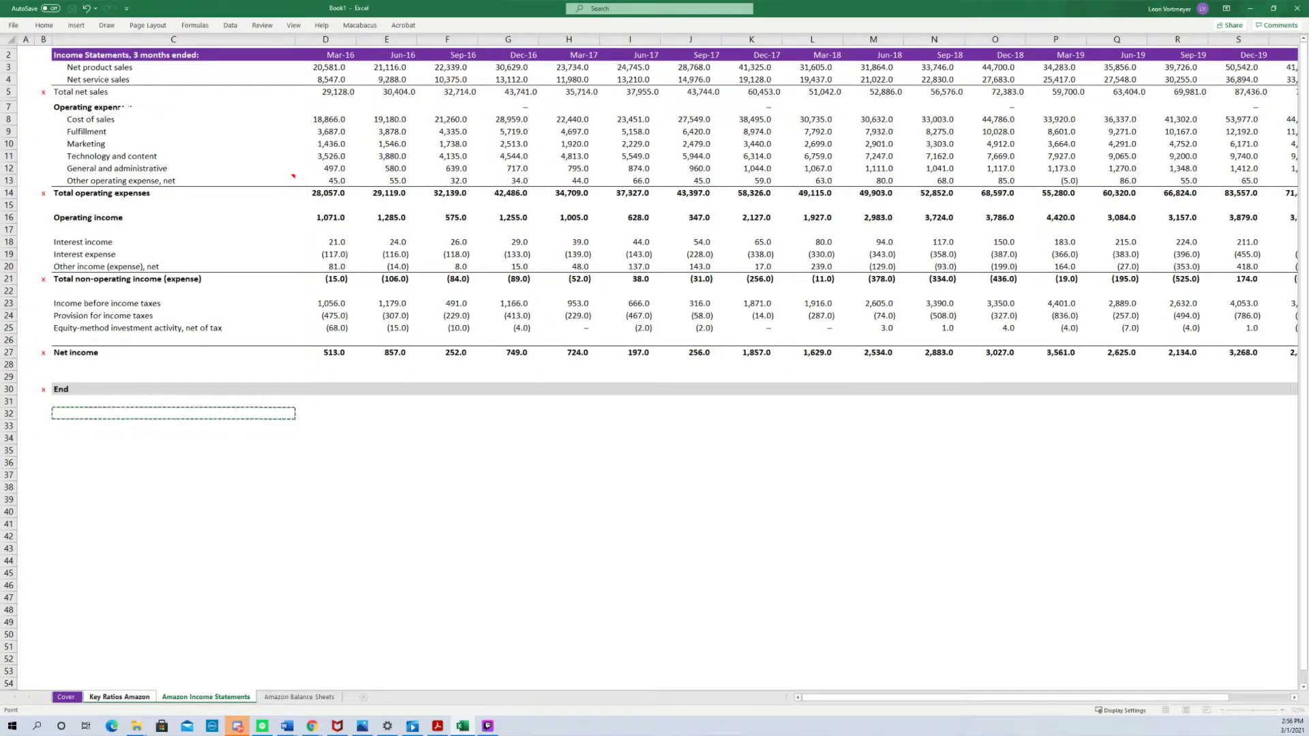
{"action": "key", "text": "Right"}
{"action": "key", "text": "Up"}
{"action": "key", "text": "Up"}
{"action": "key", "text": "Up"}
{"action": "key", "text": "Up"}
{"action": "key", "text": "Up"}
{"action": "key", "text": "Return"}
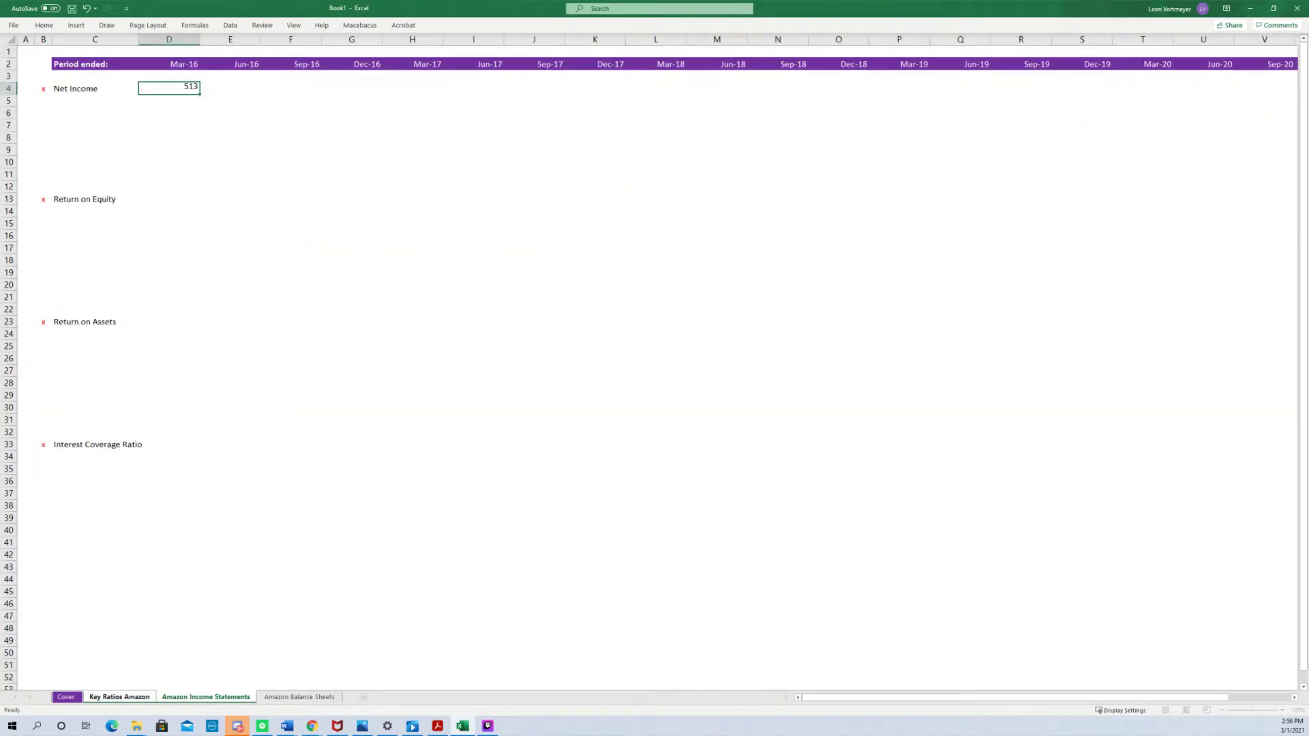
Fill the Net Income link across every quarter through Dec-20.
{"action": "key", "text": "shift+Right"}
{"action": "key", "text": "shift+Right"}
{"action": "key", "text": "shift+Right"}
{"action": "key", "text": "shift+Right"}
{"action": "key", "text": "shift+Right"}
{"action": "key", "text": "shift+Right"}
{"action": "key", "text": "shift+Right"}
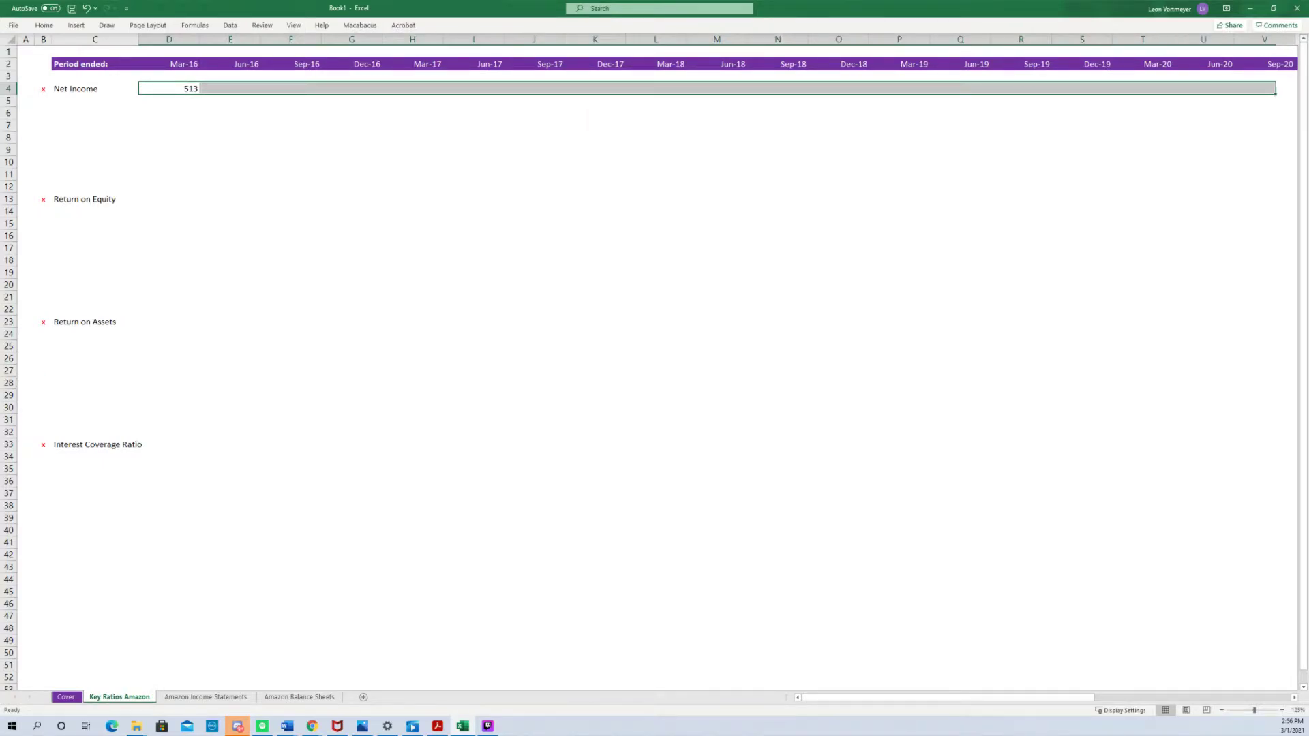
{"action": "key", "text": "shift+Right"}
{"action": "key", "text": "shift+Right"}
{"action": "key", "text": "shift+Right"}
{"action": "key", "text": "shift+Right"}
{"action": "key", "text": "shift+Right"}
{"action": "key", "text": "shift+Right"}
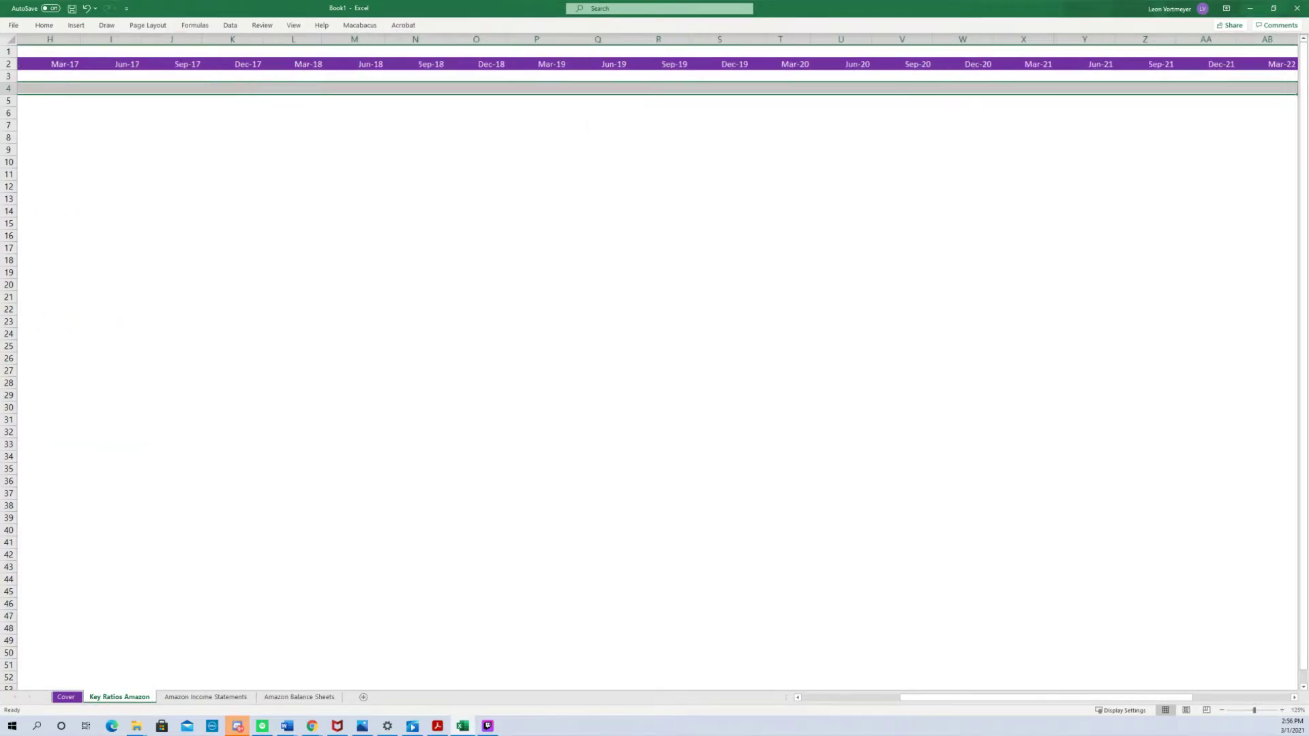
{"action": "key", "text": "shift+Right"}
{"action": "key", "text": "shift+Right"}
{"action": "key", "text": "shift+Right"}
{"action": "key", "text": "shift+Right"}
{"action": "key", "text": "shift+Right"}
{"action": "key", "text": "shift+Right"}
{"action": "key", "text": "shift+Left"}
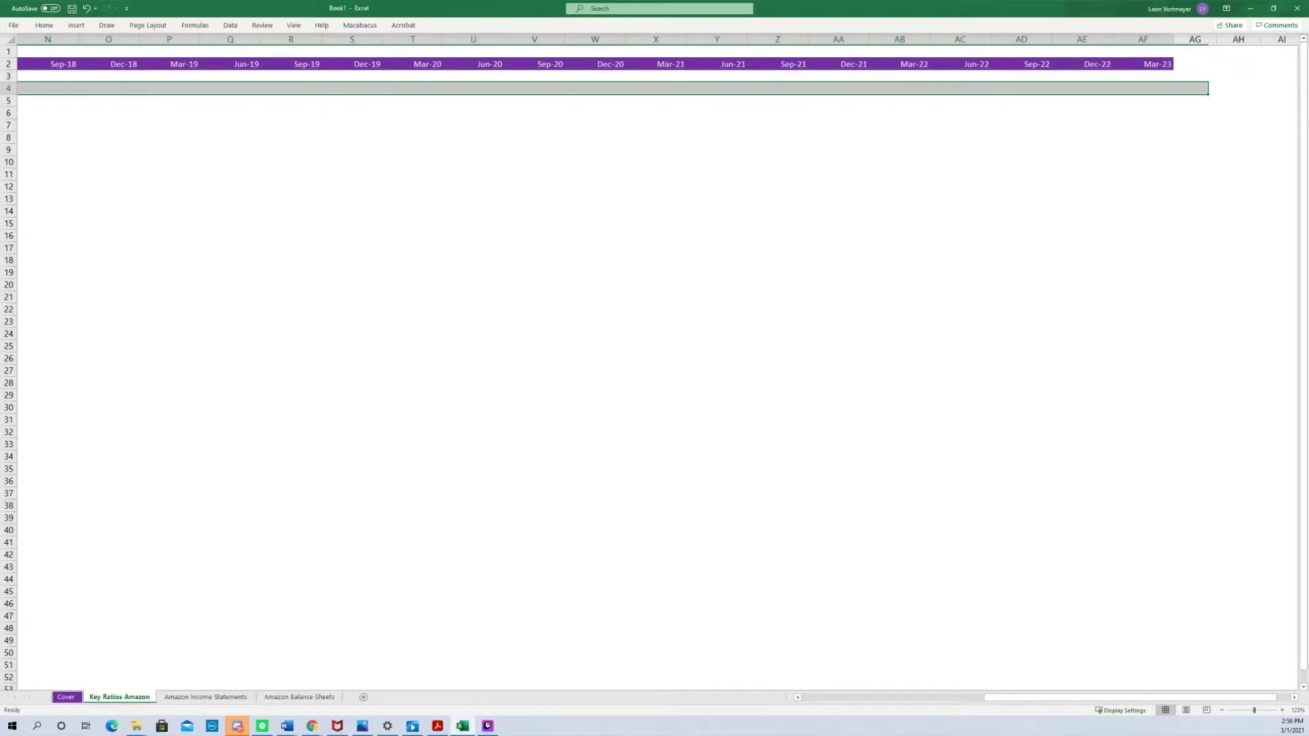
{"action": "key", "text": "shift+Left"}
{"action": "key", "text": "shift+Left"}
{"action": "key", "text": "shift+Left"}
{"action": "key", "text": "shift+Left"}
{"action": "key", "text": "shift+Left"}
{"action": "key", "text": "ctrl+v"}
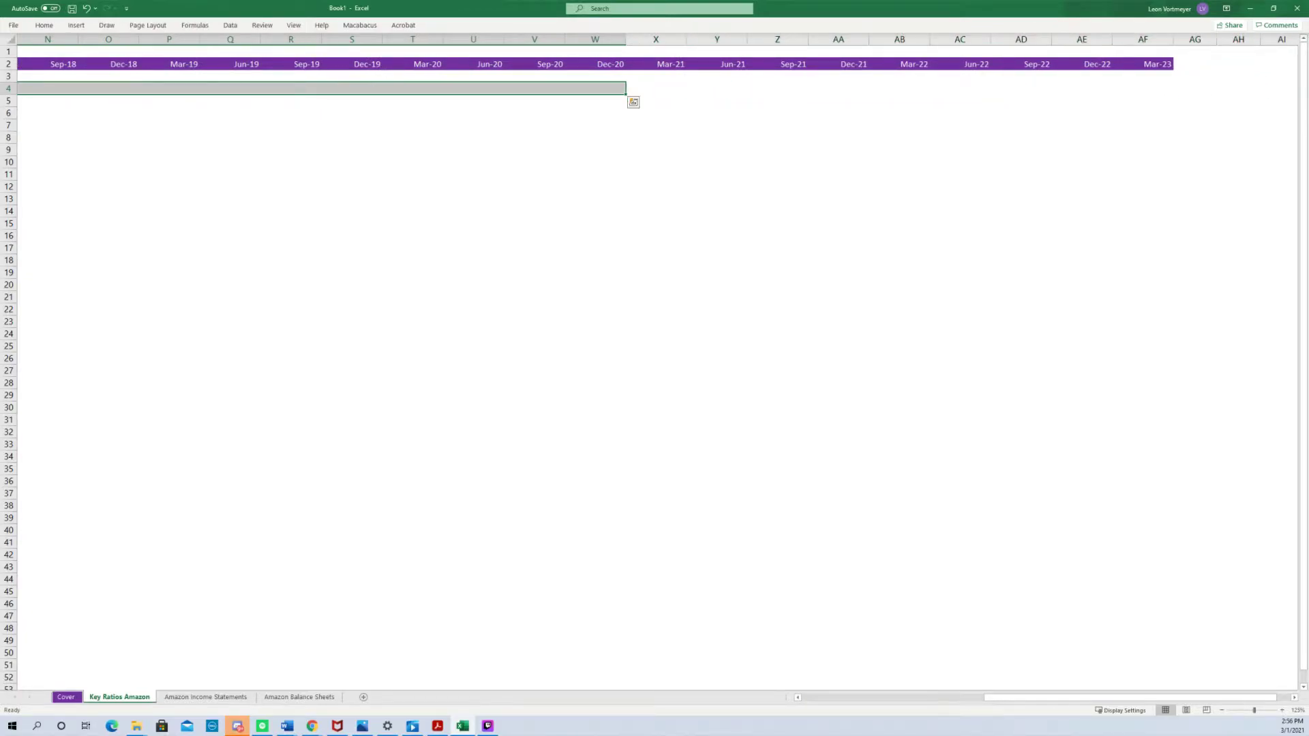
{"action": "key", "text": "Up"}
{"action": "key", "text": "Up"}
Clear the period dates after Dec-20 from row 2.
{"action": "key", "text": "Right"}
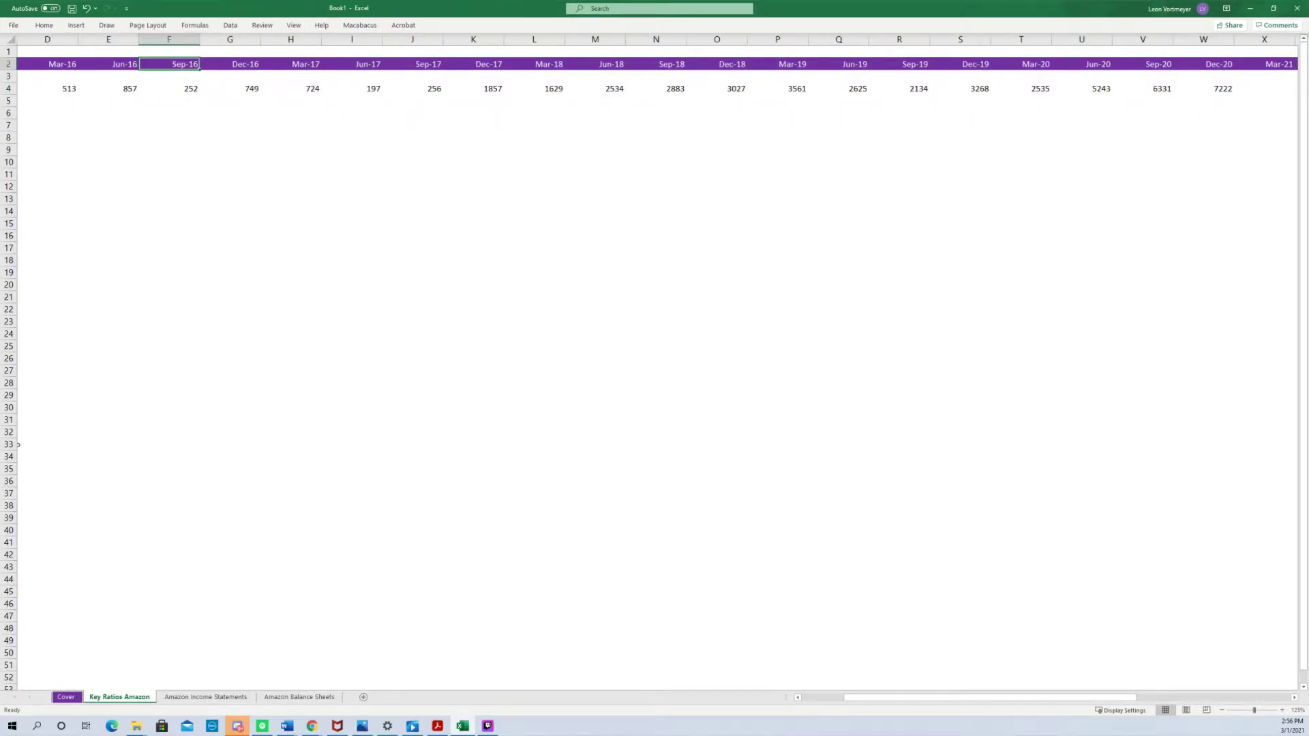
{"action": "key", "text": "ctrl+Right"}
{"action": "key", "text": "Left"}
{"action": "key", "text": "Left"}
{"action": "key", "text": "Left"}
{"action": "key", "text": "Left"}
{"action": "key", "text": "Left"}
{"action": "key", "text": "Left"}
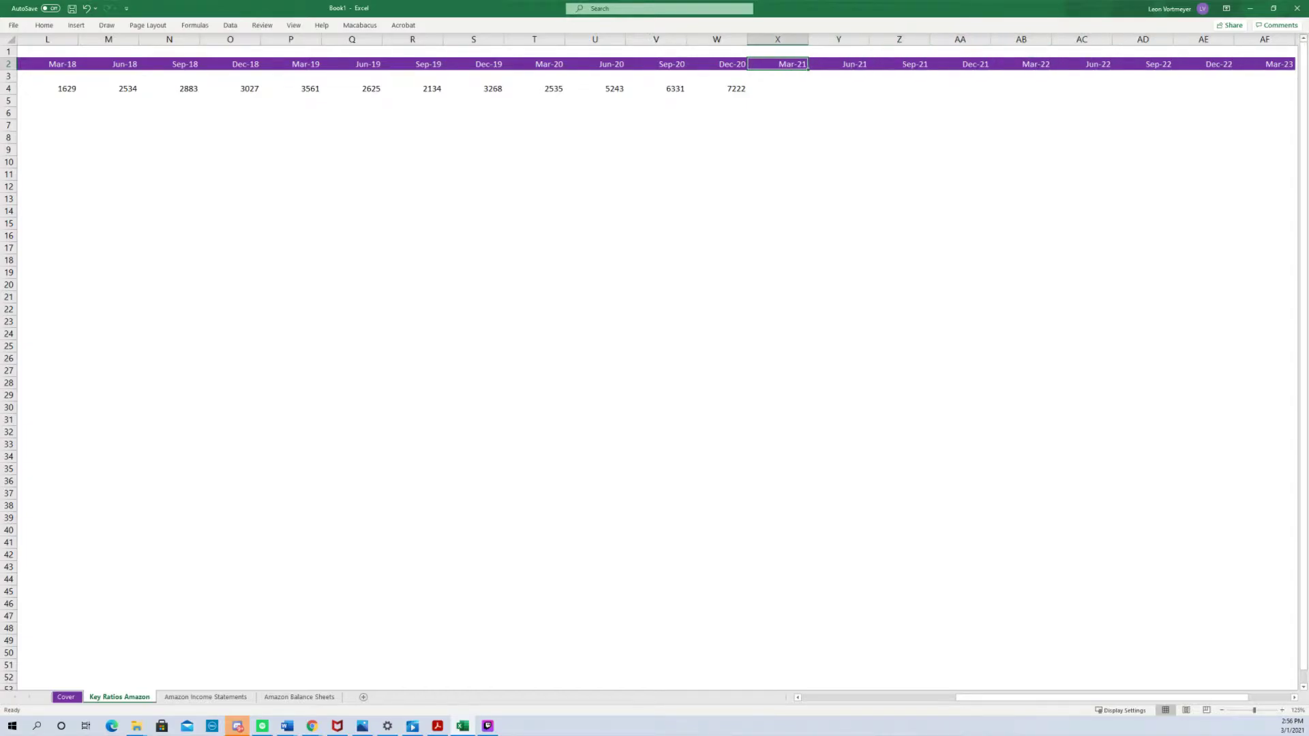
{"action": "key", "text": "ctrl+shift+Right"}
{"action": "key", "text": "alt+h"}
{"action": "key", "text": "e"}
{"action": "key", "text": "a"}
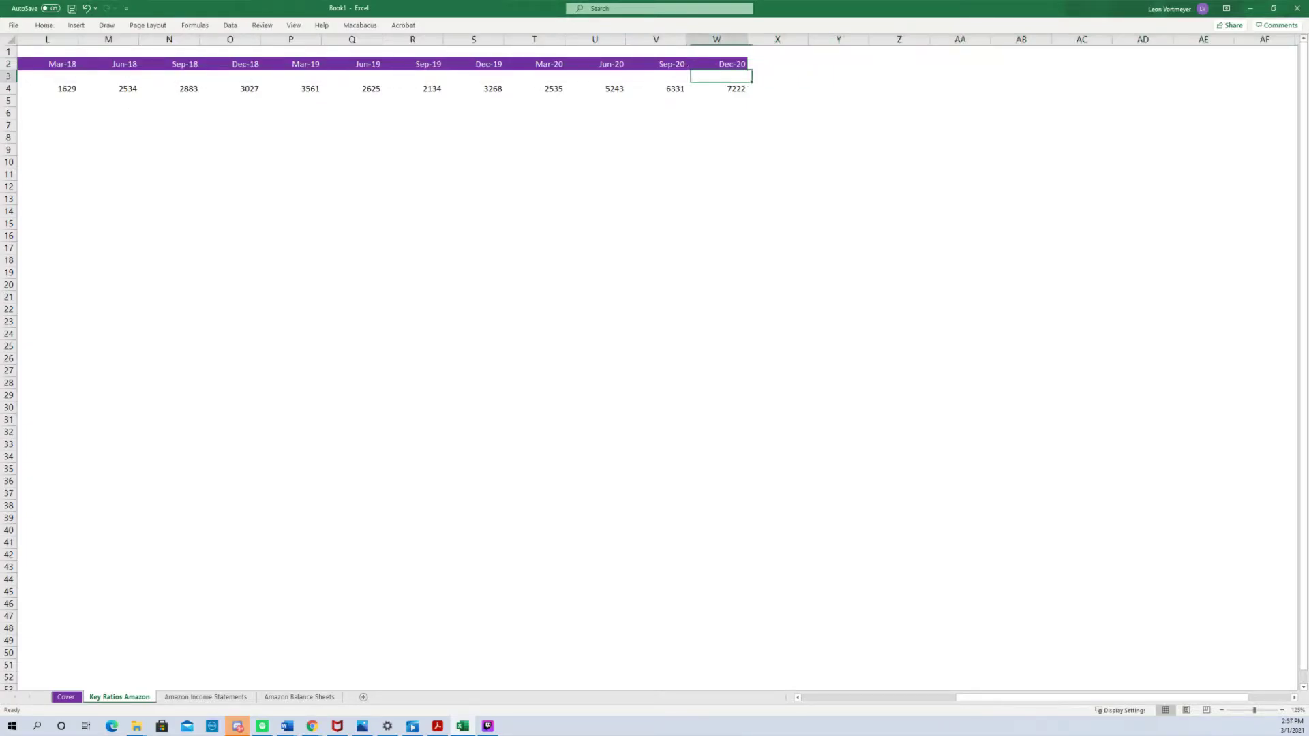
{"action": "key", "text": "Down"}
{"action": "key", "text": "ctrl+Left"}
Freeze panes so the labels and period dates stay fixed while scrolling.
{"action": "key", "text": "Right"}
{"action": "key", "text": "Right"}
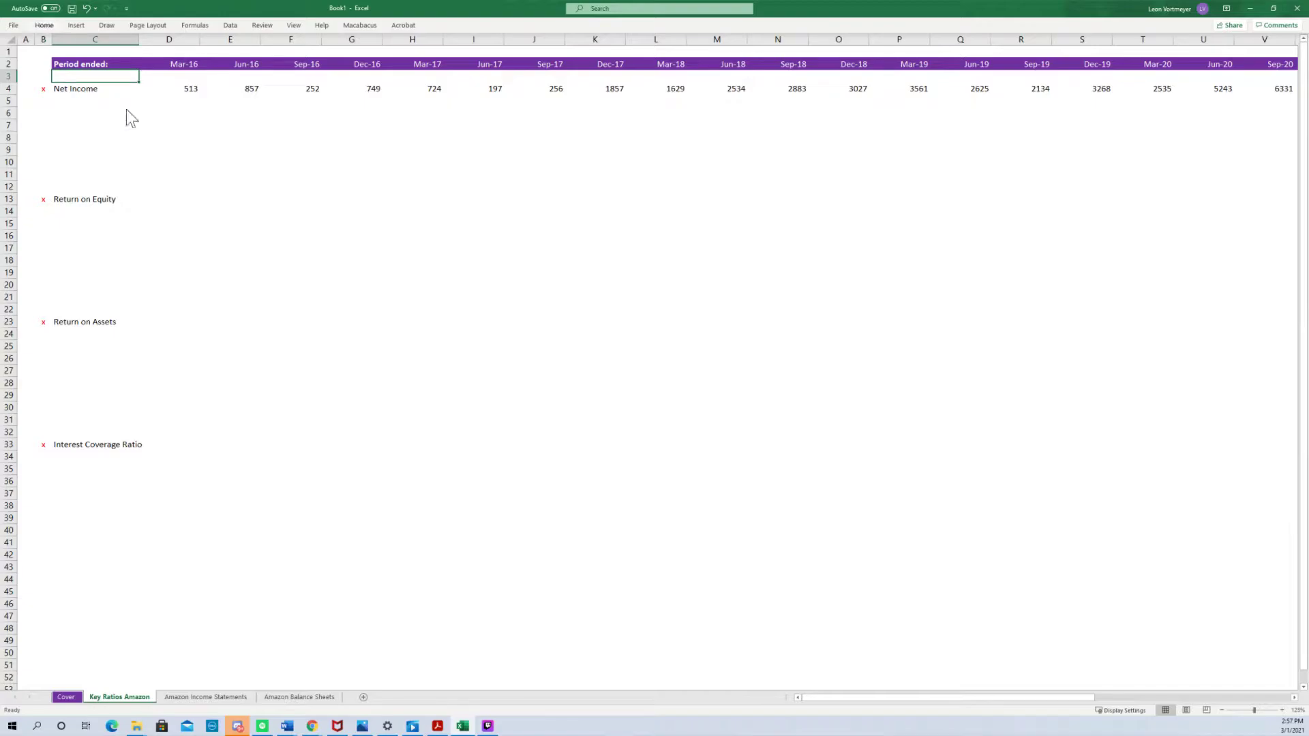
{"action": "key", "text": "alt+w"}
{"action": "key", "text": "Escape"}
{"action": "key", "text": "Escape"}
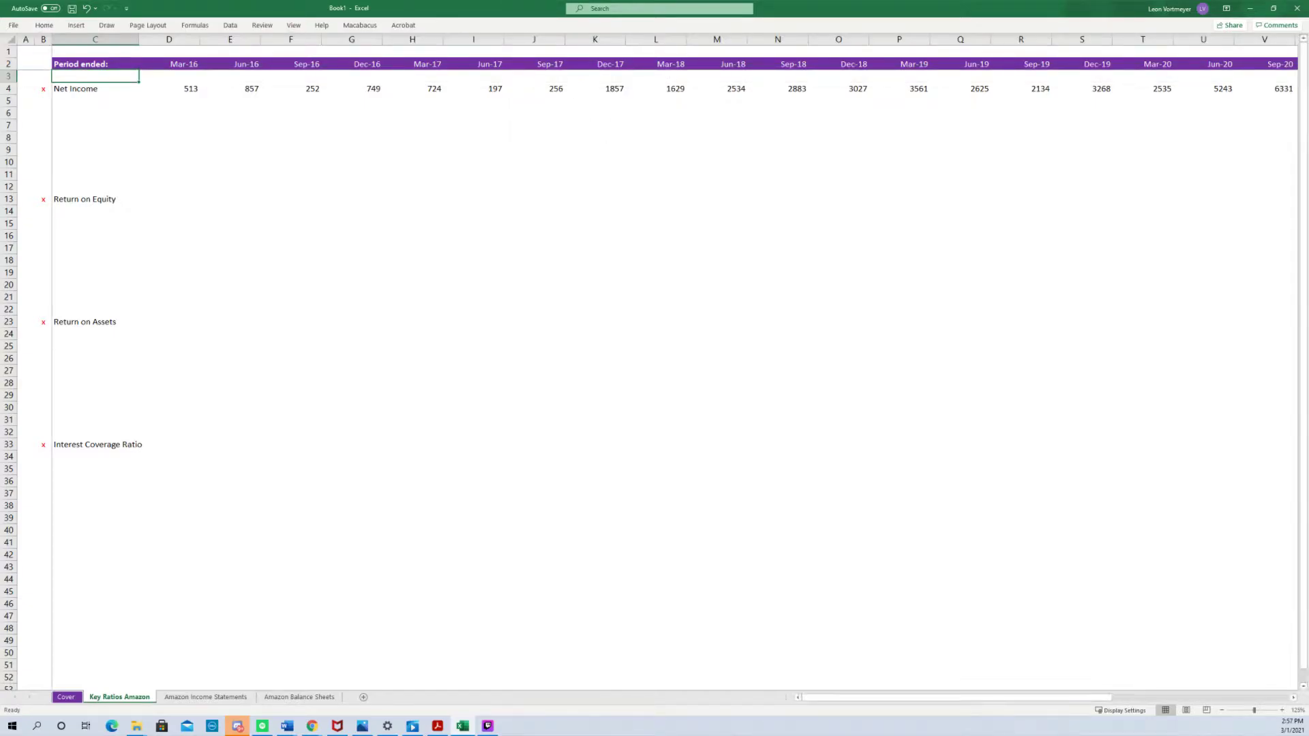
{"action": "key", "text": "Down"}
{"action": "key", "text": "Up"}
{"action": "key", "text": "alt+w"}
{"action": "key", "text": "Escape"}
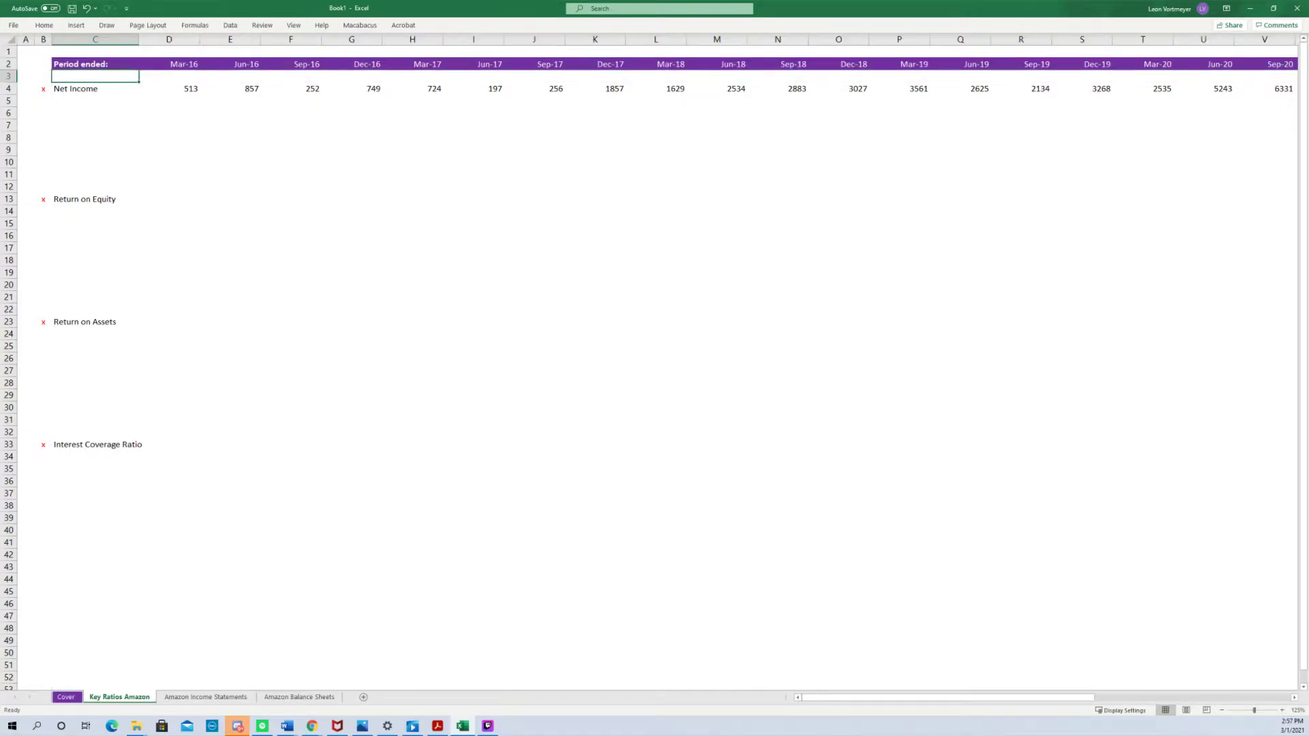
{"action": "key", "text": "Right"}
{"action": "key", "text": "alt+w"}
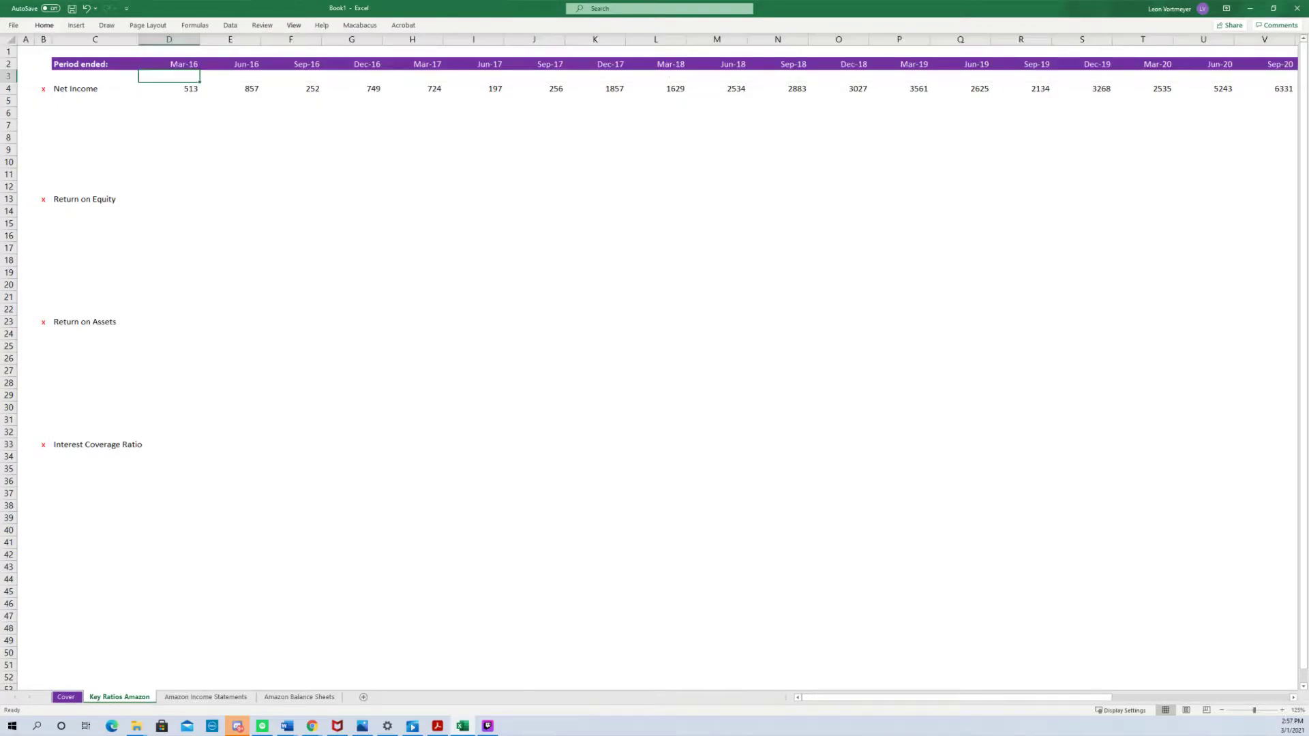
{"action": "key", "text": "f"}
{"action": "key", "text": "f"}
Check the frozen labels, the D4 Net Income link formula, and where the row ends.
{"action": "key", "text": "Down"}
{"action": "key", "text": "Left"}
{"action": "key", "text": "Down"}
{"action": "key", "text": "Down"}
{"action": "key", "text": "Down"}
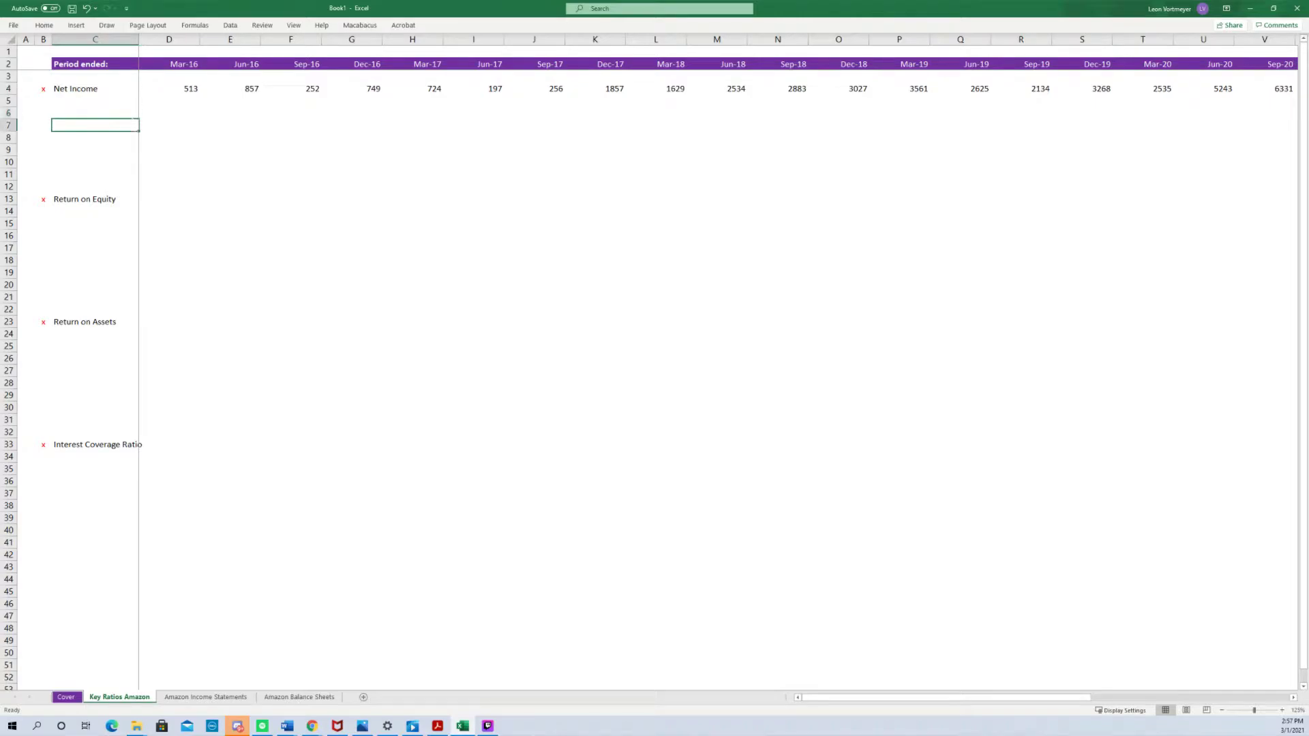
{"action": "key", "text": "Up"}
{"action": "key", "text": "Up"}
{"action": "key", "text": "Up"}
{"action": "key", "text": "Right"}
{"action": "key", "text": "Up"}
{"action": "key", "text": "Right"}
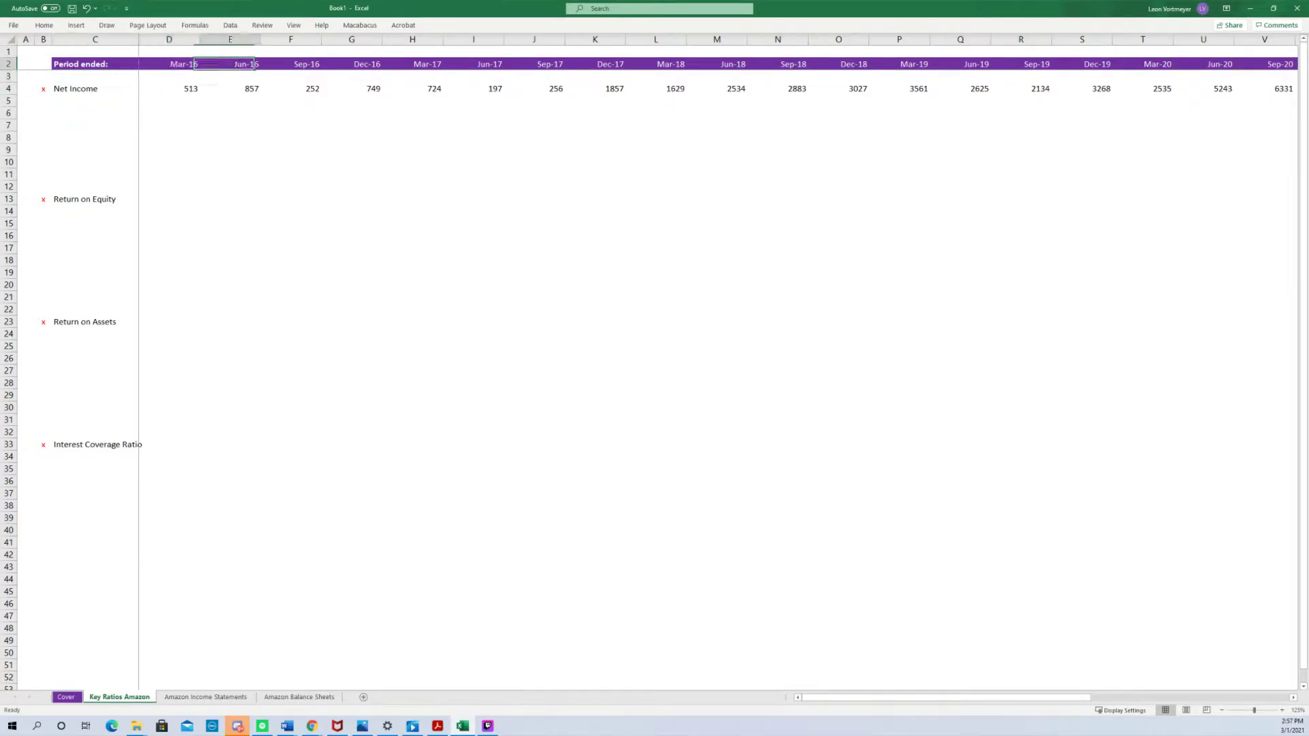
{"action": "key", "text": "Right"}
{"action": "key", "text": "Left"}
{"action": "key", "text": "Left"}
{"action": "key", "text": "Down"}
{"action": "key", "text": "F2"}
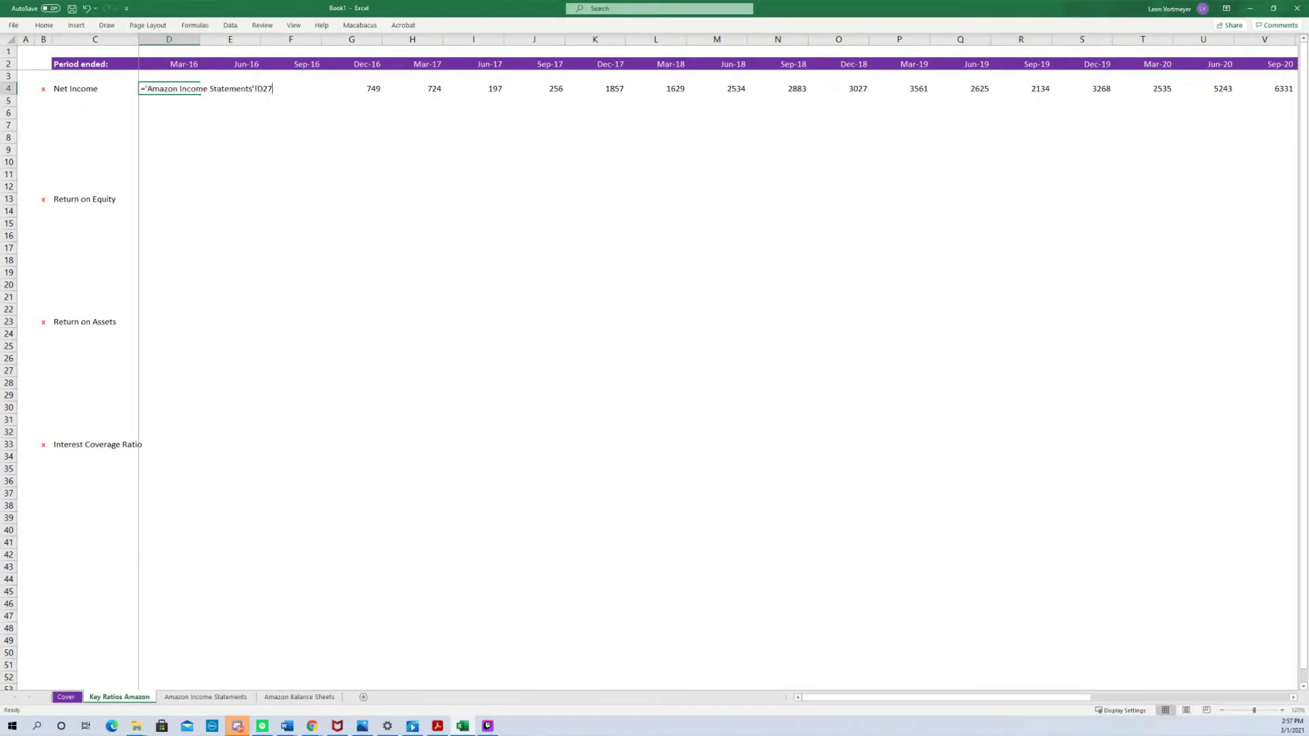
{"action": "key", "text": "Escape"}
{"action": "key", "text": "ctrl+Right"}
{"action": "key", "text": "ctrl+Left"}
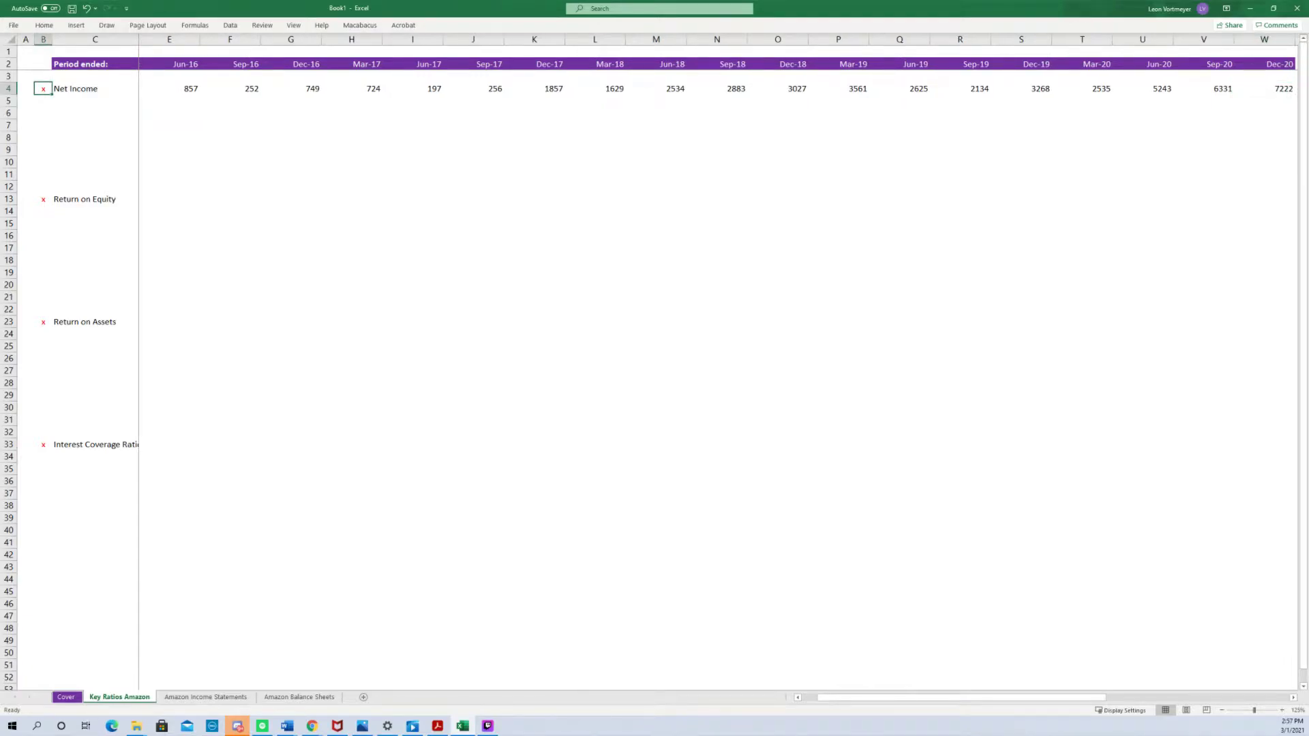
Make the Net Income label in C4 bold.
{"action": "key", "text": "Right"}
{"action": "key", "text": "Right"}
{"action": "key", "text": "Left"}
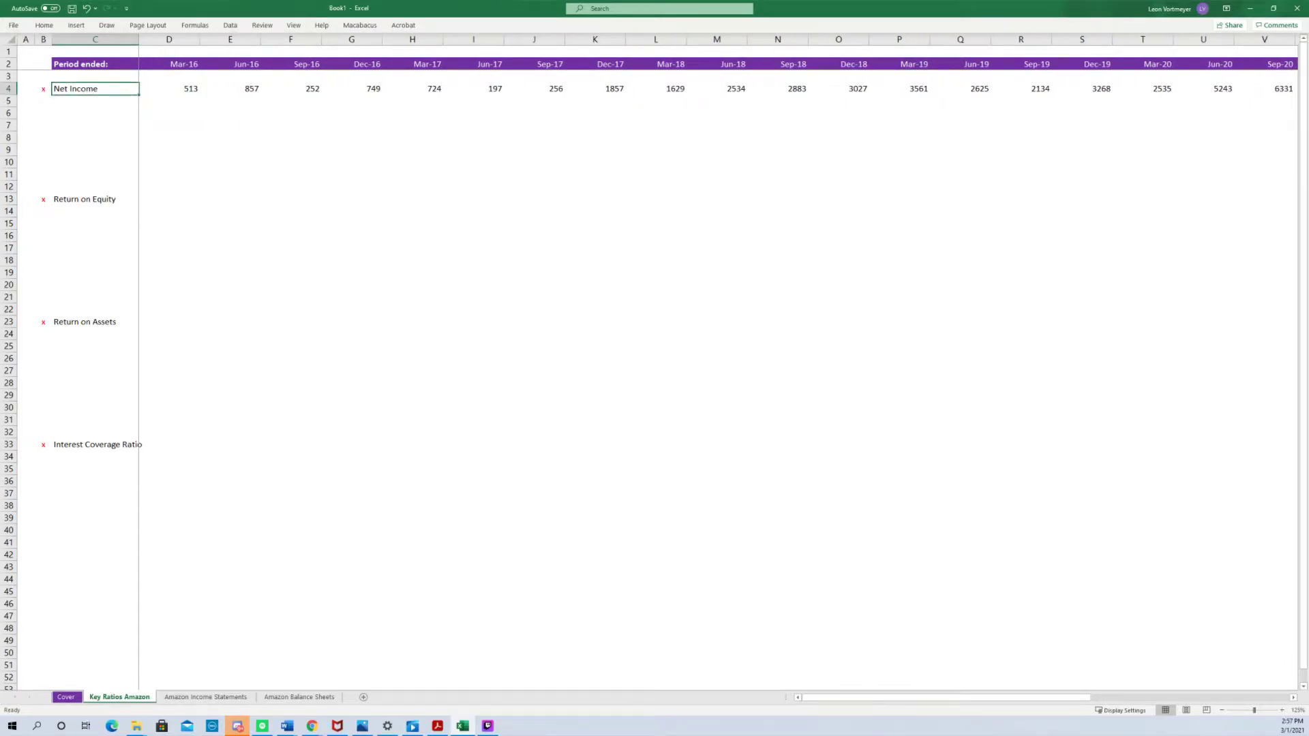
{"action": "key", "text": "Down"}
{"action": "key", "text": "Up"}
{"action": "key", "text": "ctrl+b"}
{"action": "key", "text": "Down"}
{"action": "key", "text": "Down"}
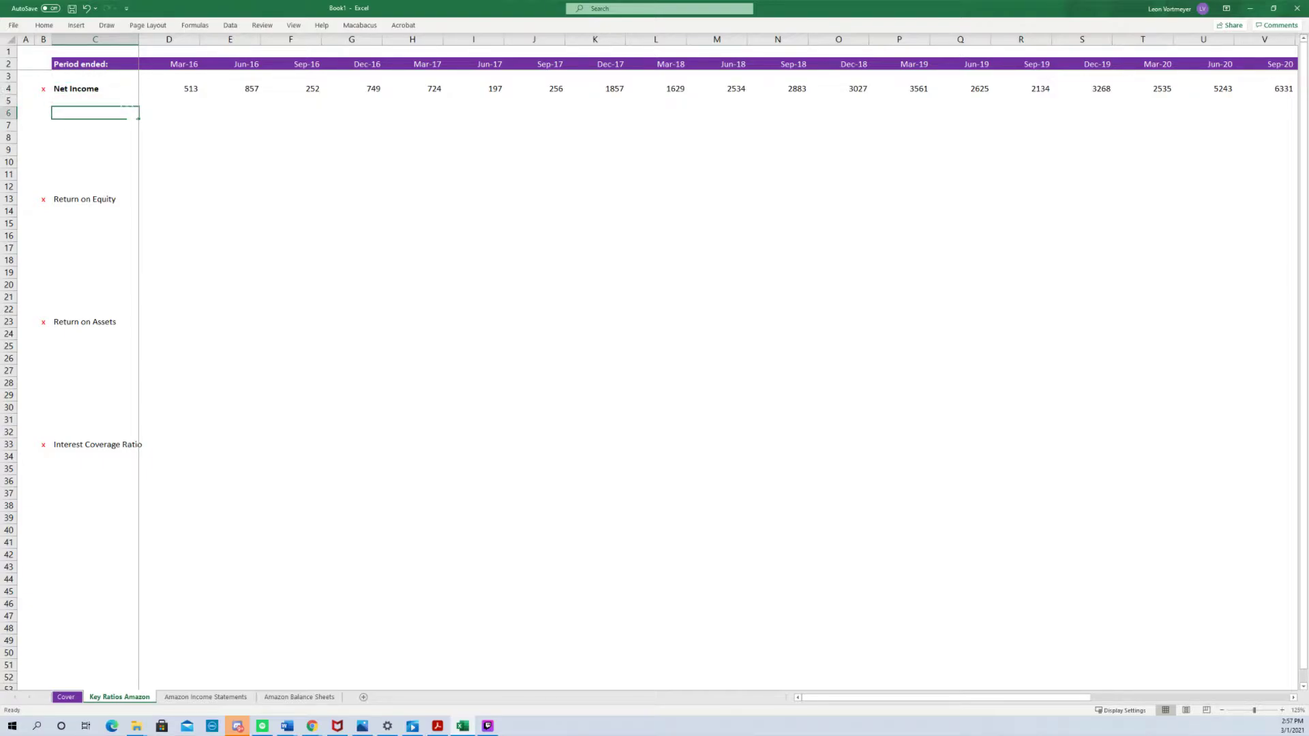
Enter a bold 'Shareholders' Equity' label in C6.
{"action": "type", "text": "Shareholders' Equity"}
{"action": "key", "text": "Return"}
{"action": "key", "text": "Up"}
{"action": "key", "text": "ctrl+b"}
Start a link formula to the Amazon Balance Sheets, then abandon it.
{"action": "key", "text": "Right"}
{"action": "type", "text": "="}
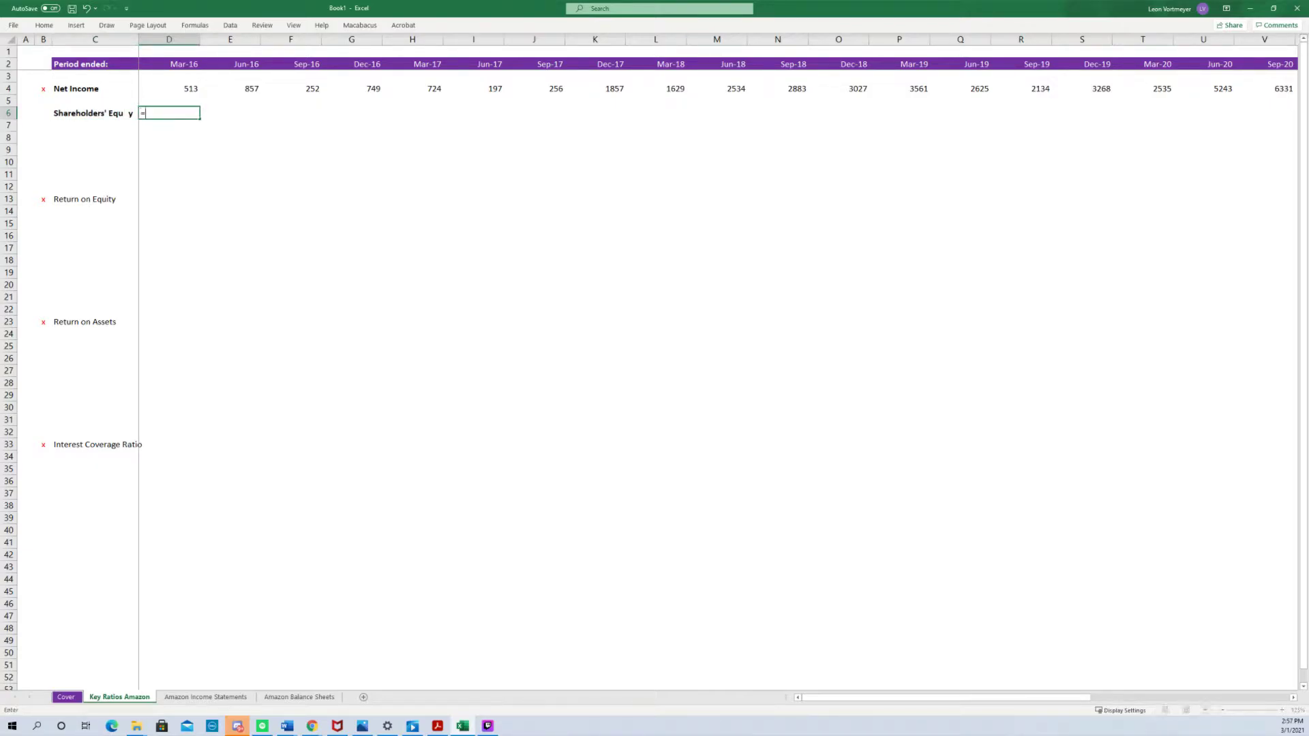
{"action": "key", "text": "ctrl+Page_Down"}
{"action": "key", "text": "ctrl+Page_Down"}
{"action": "key", "text": "Down"}
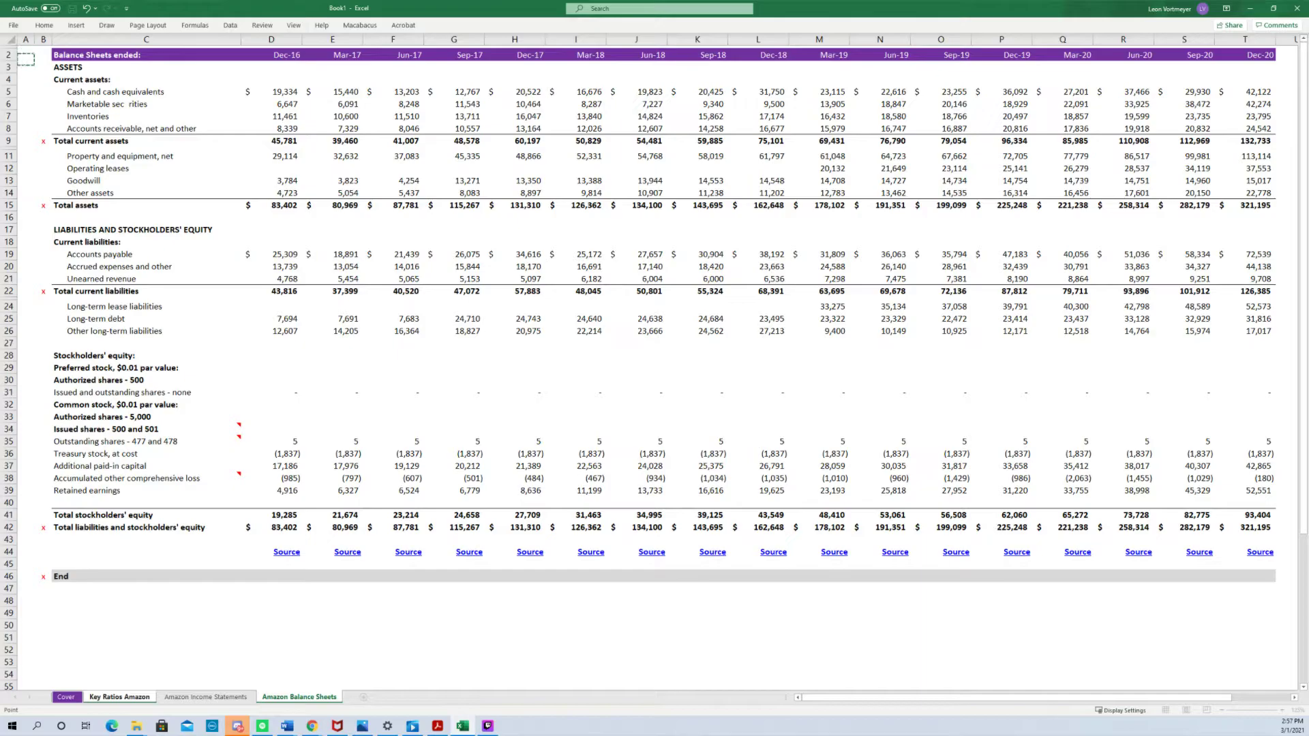
{"action": "key", "text": "Down"}
{"action": "key", "text": "Down"}
{"action": "key", "text": "Down"}
{"action": "key", "text": "Down"}
{"action": "key", "text": "Down"}
{"action": "key", "text": "Down"}
{"action": "key", "text": "Down"}
{"action": "key", "text": "Down"}
{"action": "key", "text": "Down"}
{"action": "key", "text": "Right"}
{"action": "key", "text": "Up"}
{"action": "key", "text": "Up"}
{"action": "key", "text": "Up"}
{"action": "key", "text": "Up"}
{"action": "key", "text": "Escape"}
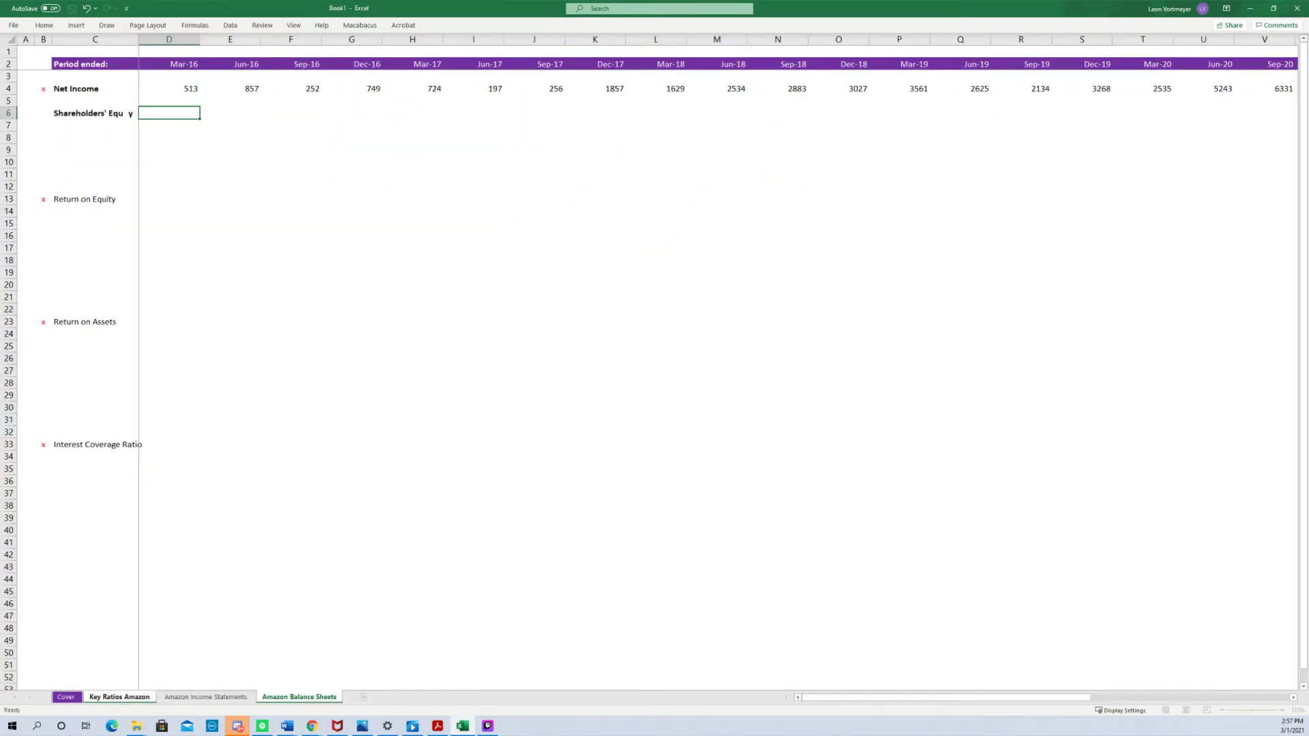
Link G6 to Dec-16 total stockholders' equity: ='Amazon Balance Sheets'!D41.
{"action": "key", "text": "Right"}
{"action": "key", "text": "Right"}
{"action": "key", "text": "Right"}
{"action": "type", "text": "="}
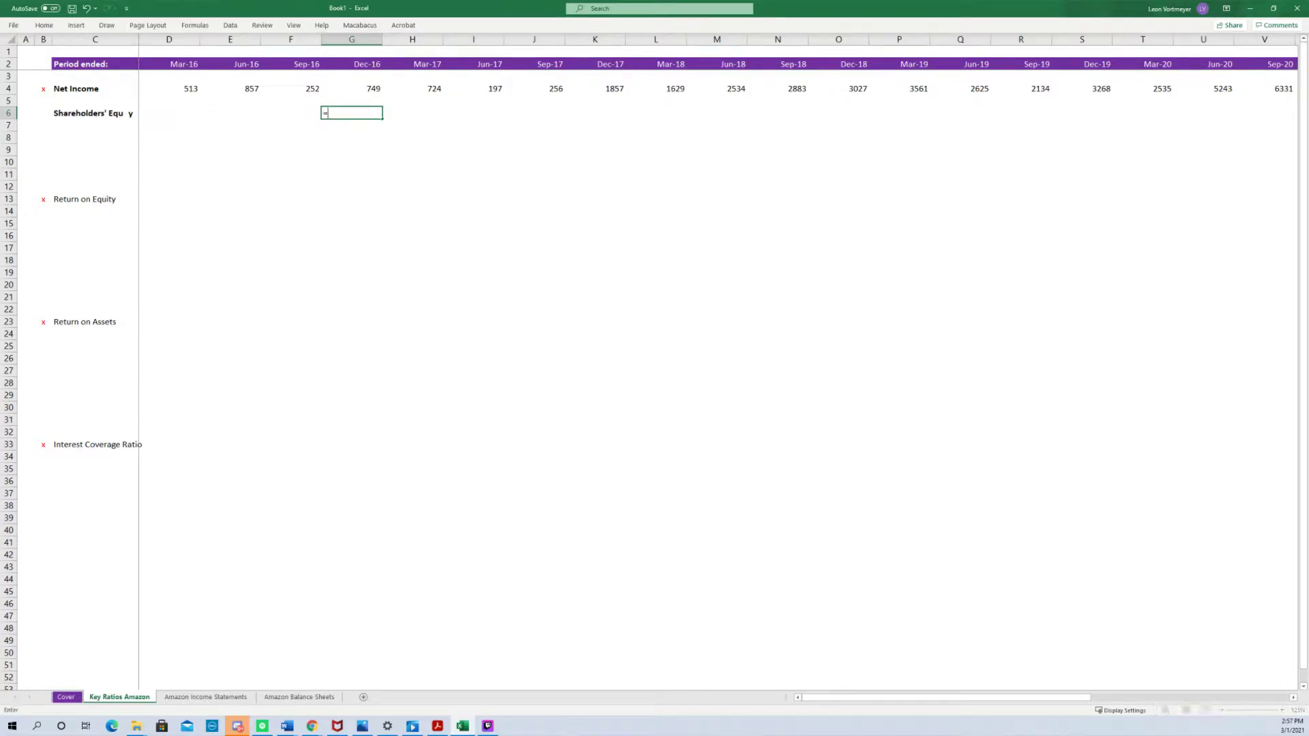
{"action": "key", "text": "ctrl+Page_Down"}
{"action": "key", "text": "ctrl+Page_Down"}
{"action": "key", "text": "Down"}
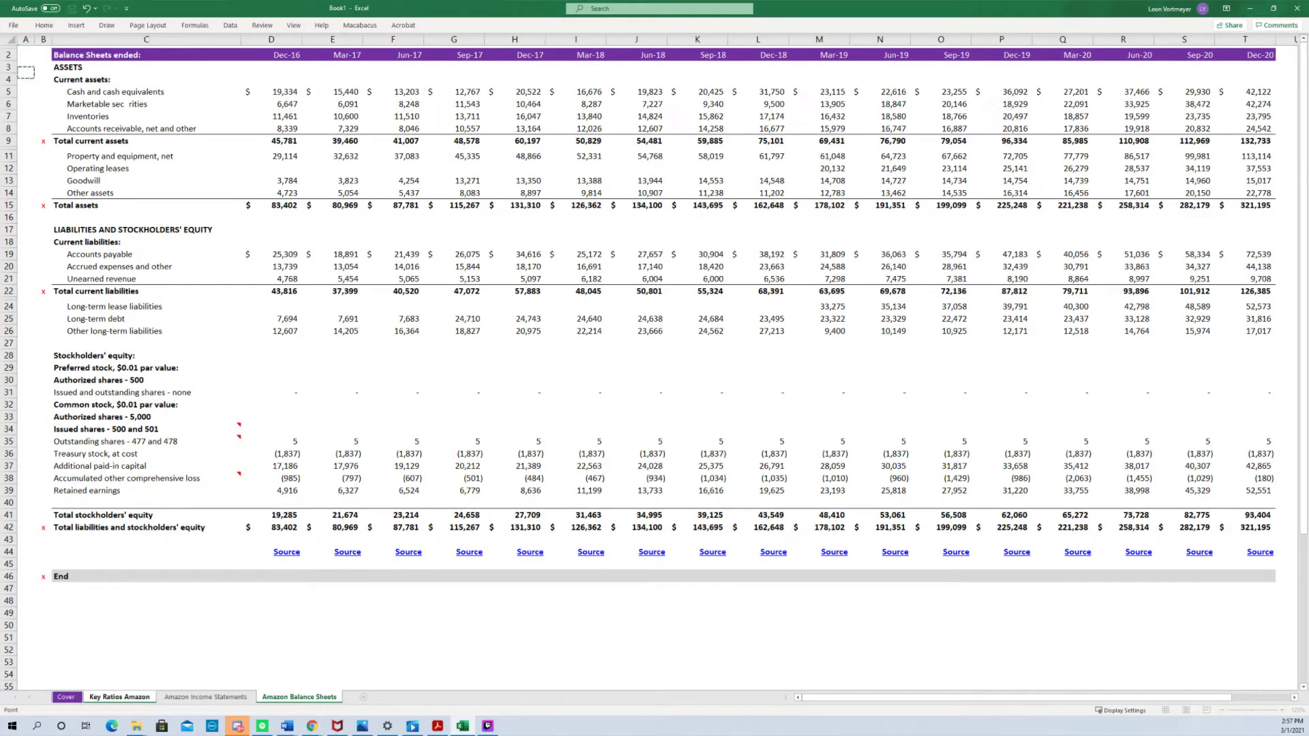
{"action": "key", "text": "Down"}
{"action": "key", "text": "Down"}
{"action": "key", "text": "Down"}
{"action": "key", "text": "Down"}
{"action": "key", "text": "Down"}
{"action": "key", "text": "Down"}
{"action": "key", "text": "Down"}
{"action": "key", "text": "Down"}
{"action": "key", "text": "Down"}
{"action": "key", "text": "Right"}
{"action": "key", "text": "Right"}
{"action": "key", "text": "Right"}
{"action": "key", "text": "Up"}
{"action": "key", "text": "Up"}
{"action": "key", "text": "Up"}
{"action": "key", "text": "Return"}
{"action": "key", "text": "Up"}
Fill the equity link formula across G6:X6.
{"action": "key", "text": "shift+Right"}
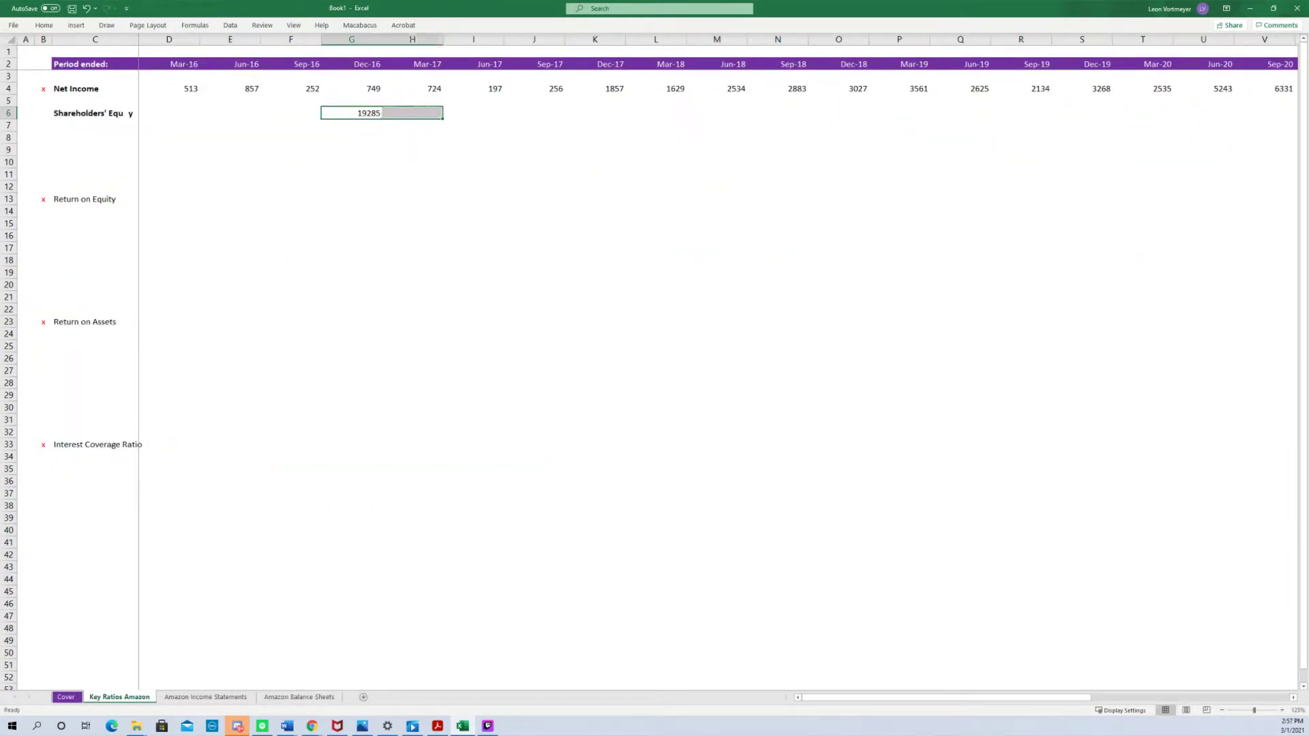
{"action": "key", "text": "shift+Right"}
{"action": "key", "text": "shift+Right"}
{"action": "key", "text": "shift+Right"}
{"action": "key", "text": "shift+Right"}
{"action": "key", "text": "shift+Right"}
{"action": "key", "text": "shift+Right"}
{"action": "key", "text": "shift+Right"}
{"action": "key", "text": "shift+Right"}
{"action": "key", "text": "shift+Right"}
{"action": "key", "text": "shift+Right"}
{"action": "key", "text": "shift+Right"}
{"action": "key", "text": "shift+Right"}
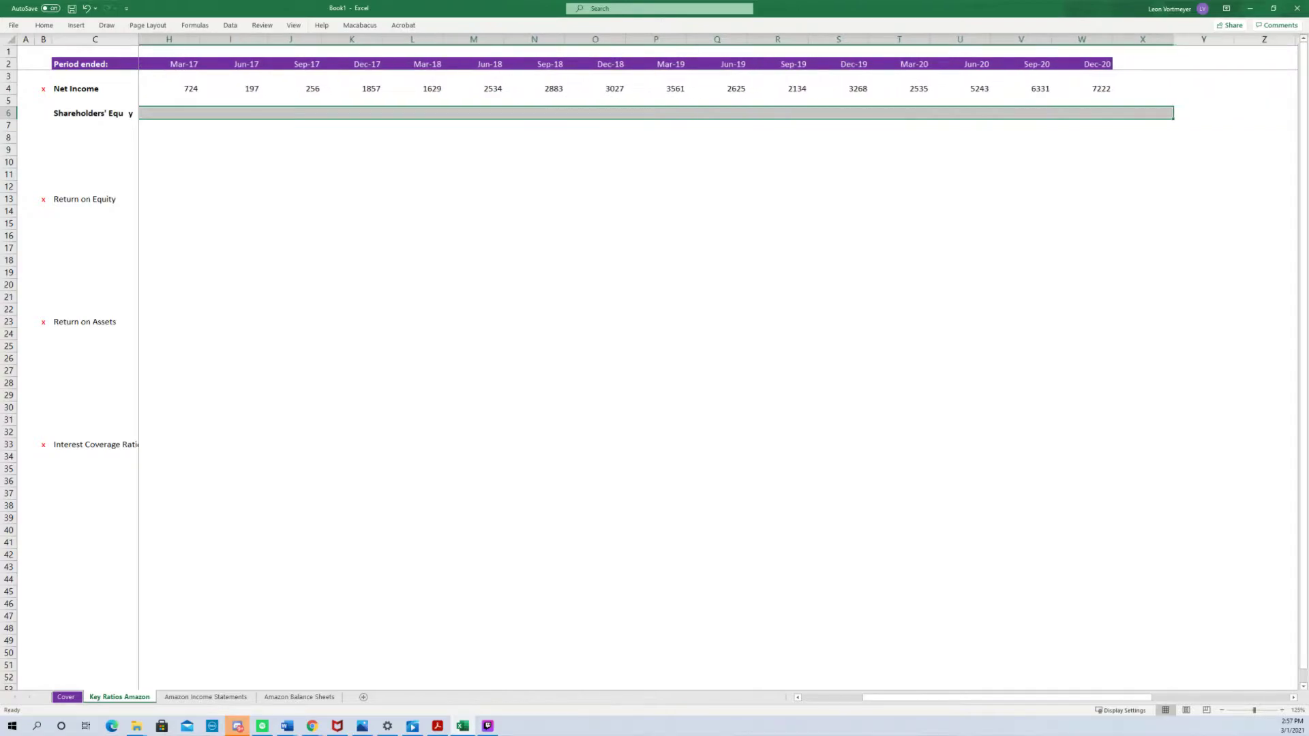
{"action": "key", "text": "ctrl+r"}
Select the empty Mar-16 to Sep-16 cells; browse format options without changes.
{"action": "key", "text": "ctrl+Left"}
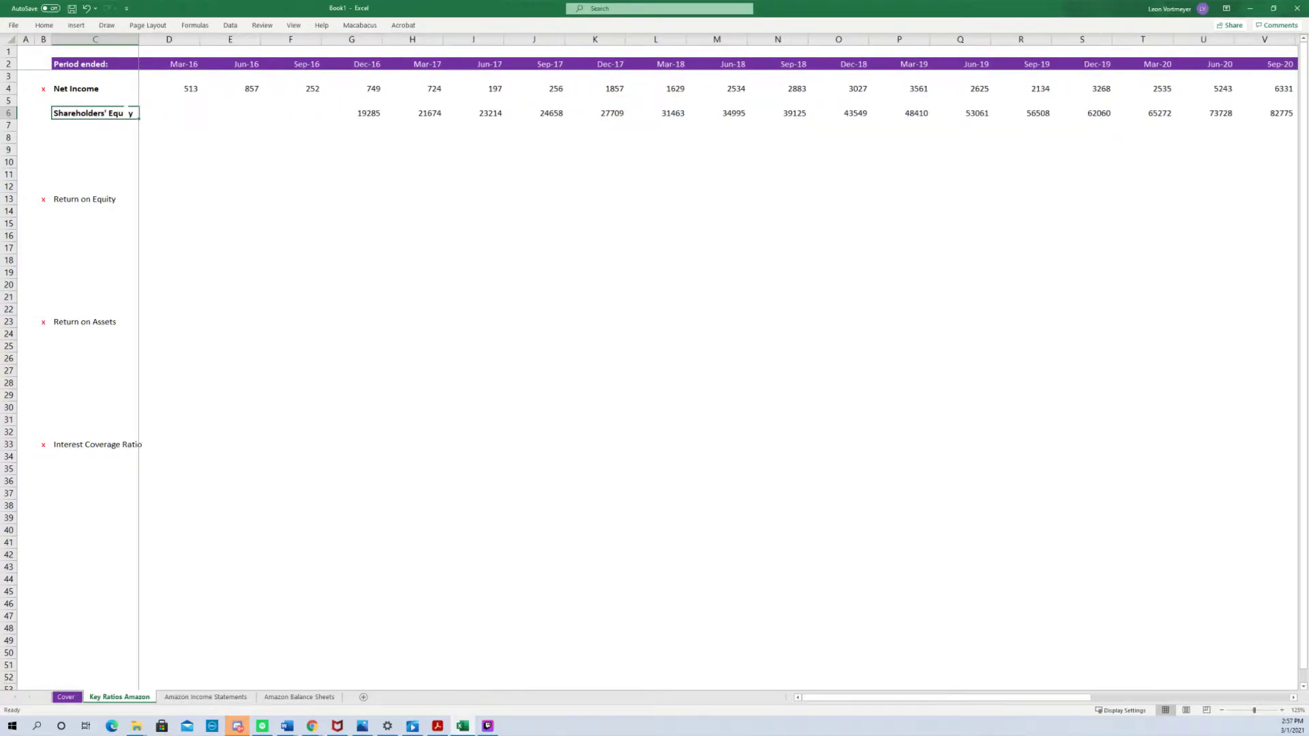
{"action": "key", "text": "Right"}
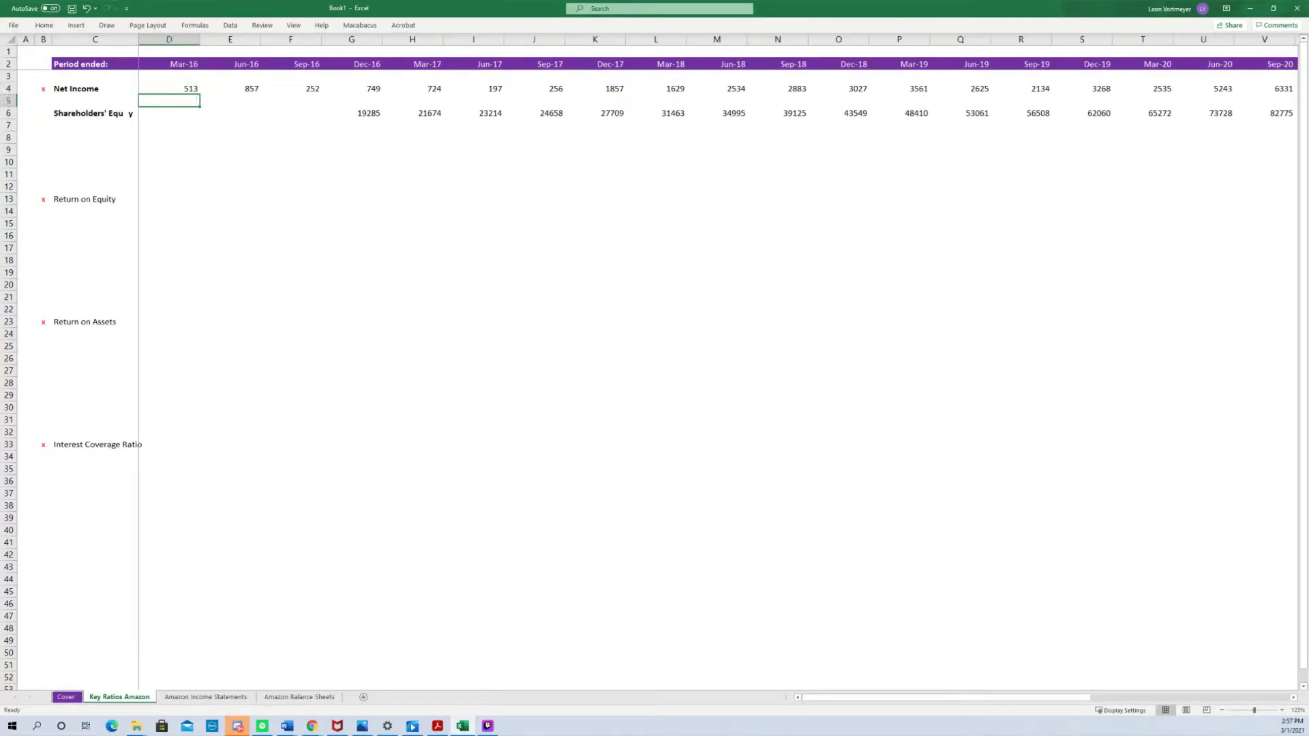
{"action": "key", "text": "shift+Right"}
{"action": "key", "text": "shift+Right"}
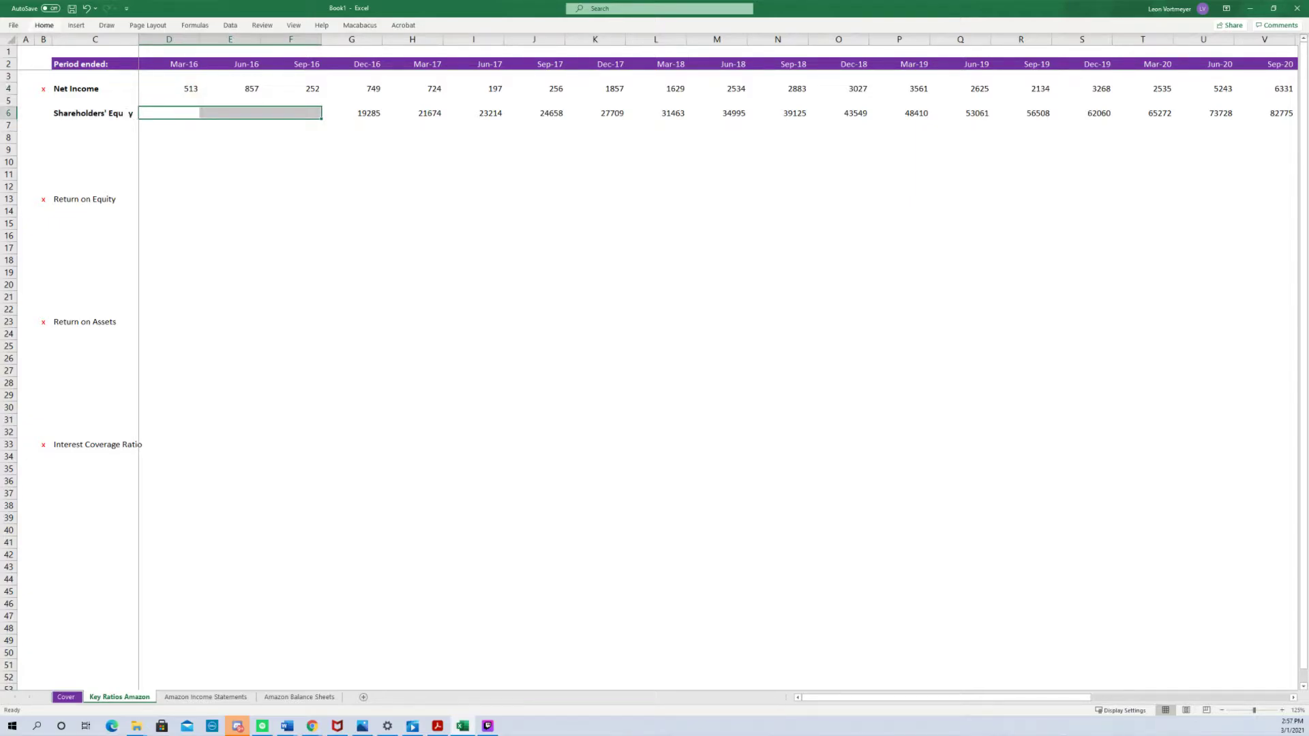
{"action": "key", "text": "ctrl+F1"}
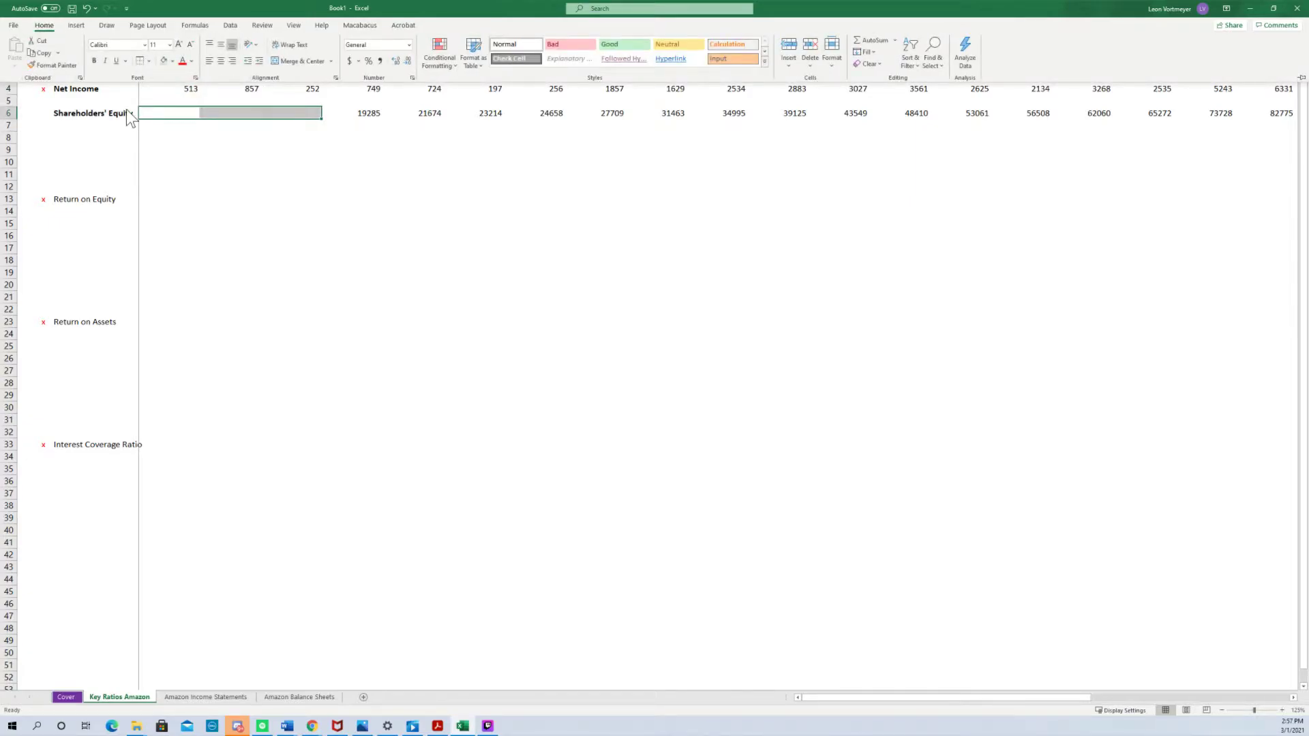
{"action": "key", "text": "alt+h"}
{"action": "key", "text": "o"}
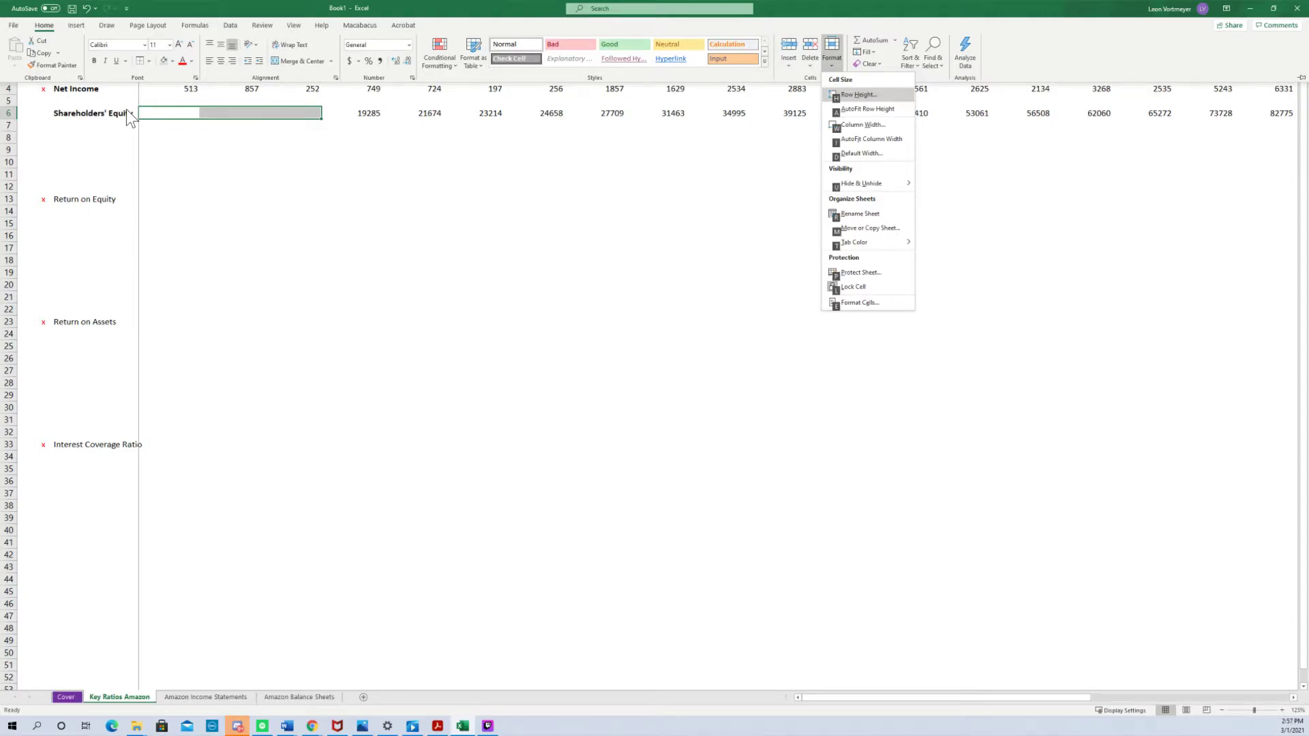
{"action": "key", "text": "Escape"}
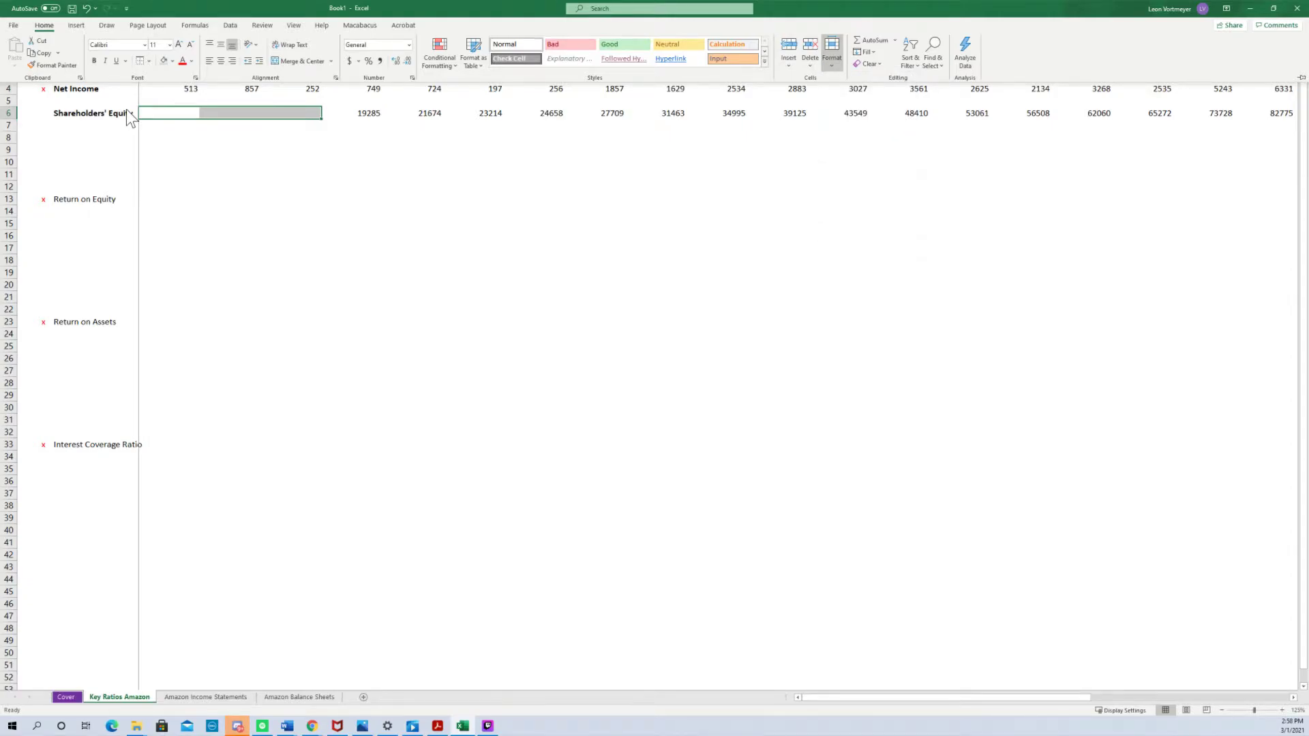
{"action": "key", "text": "Escape"}
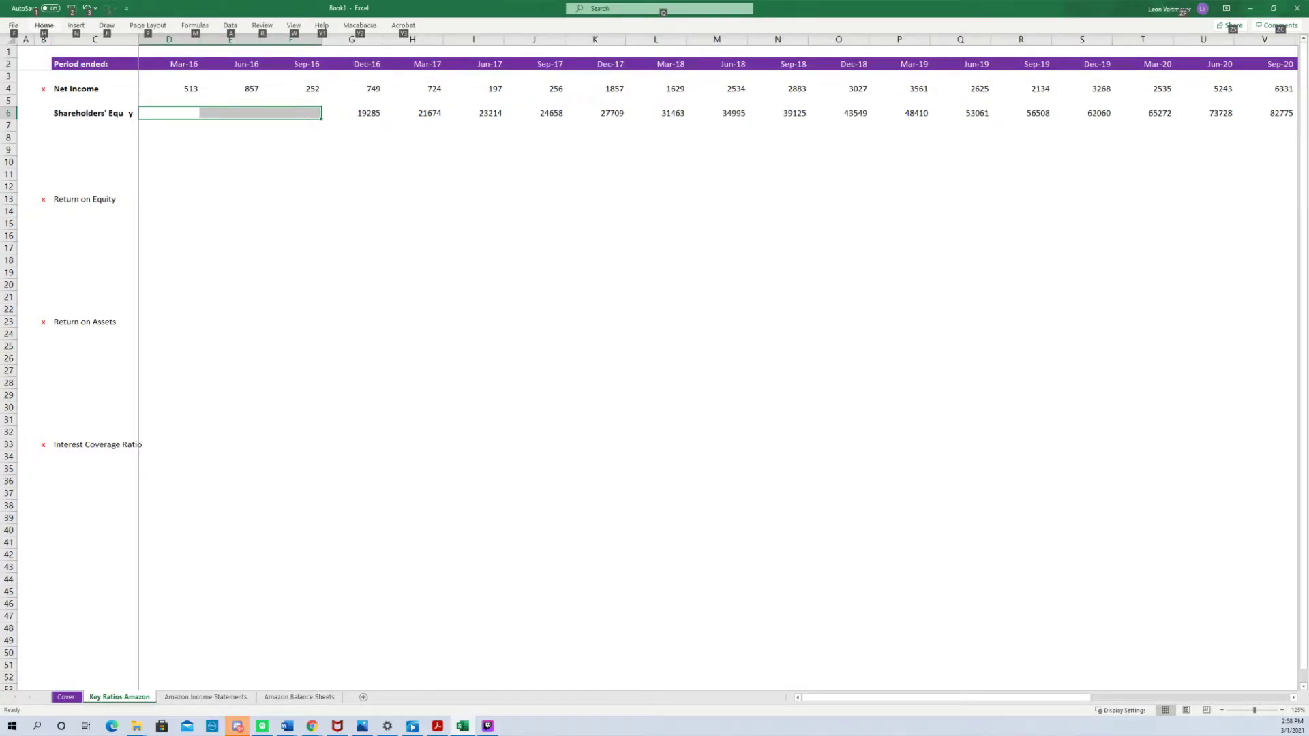
Group row 6 by mistake, then group columns D to F.
{"action": "key", "text": "a"}
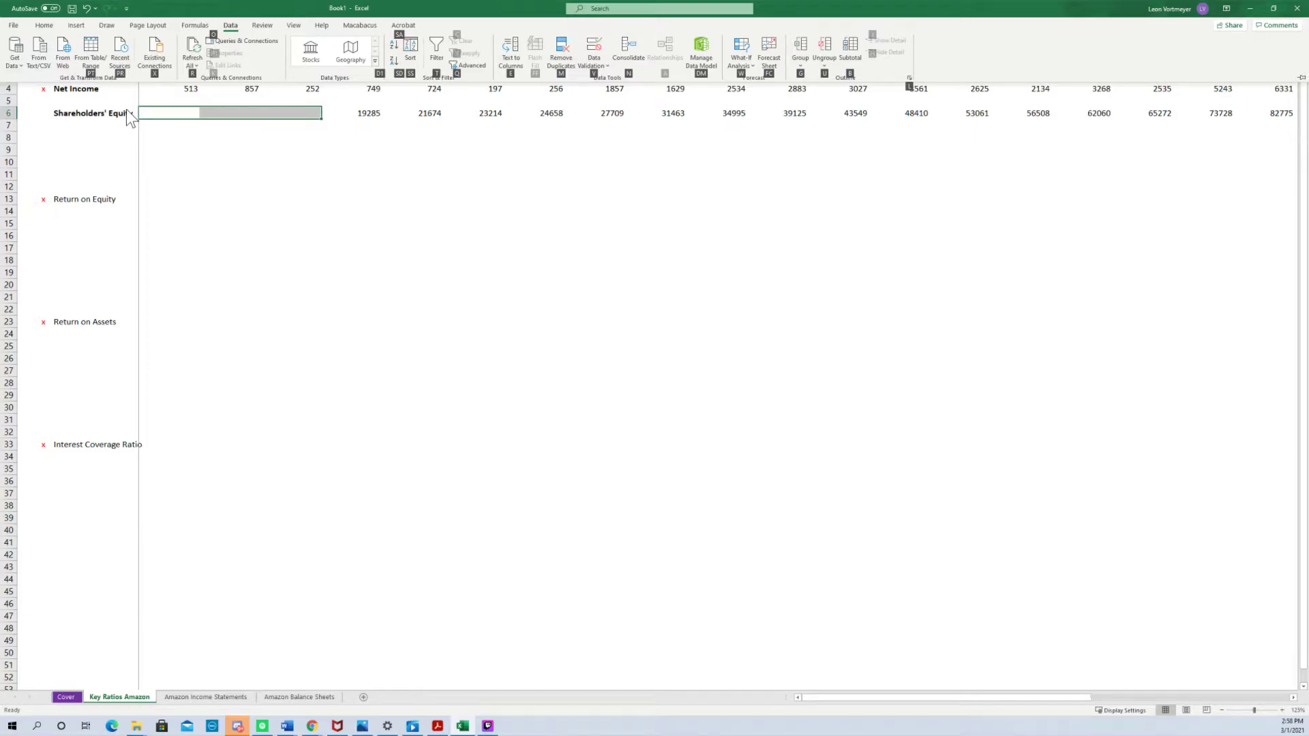
{"action": "key", "text": "g"}
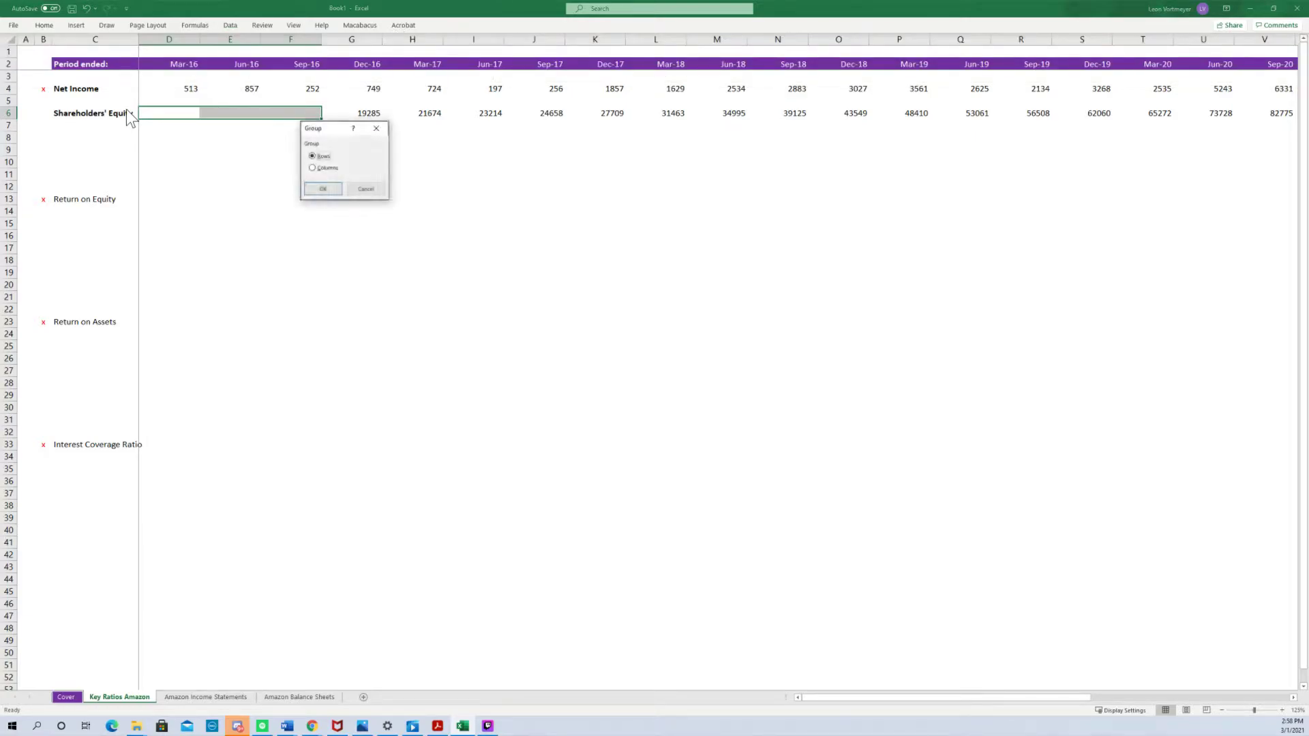
{"action": "key", "text": "Return"}
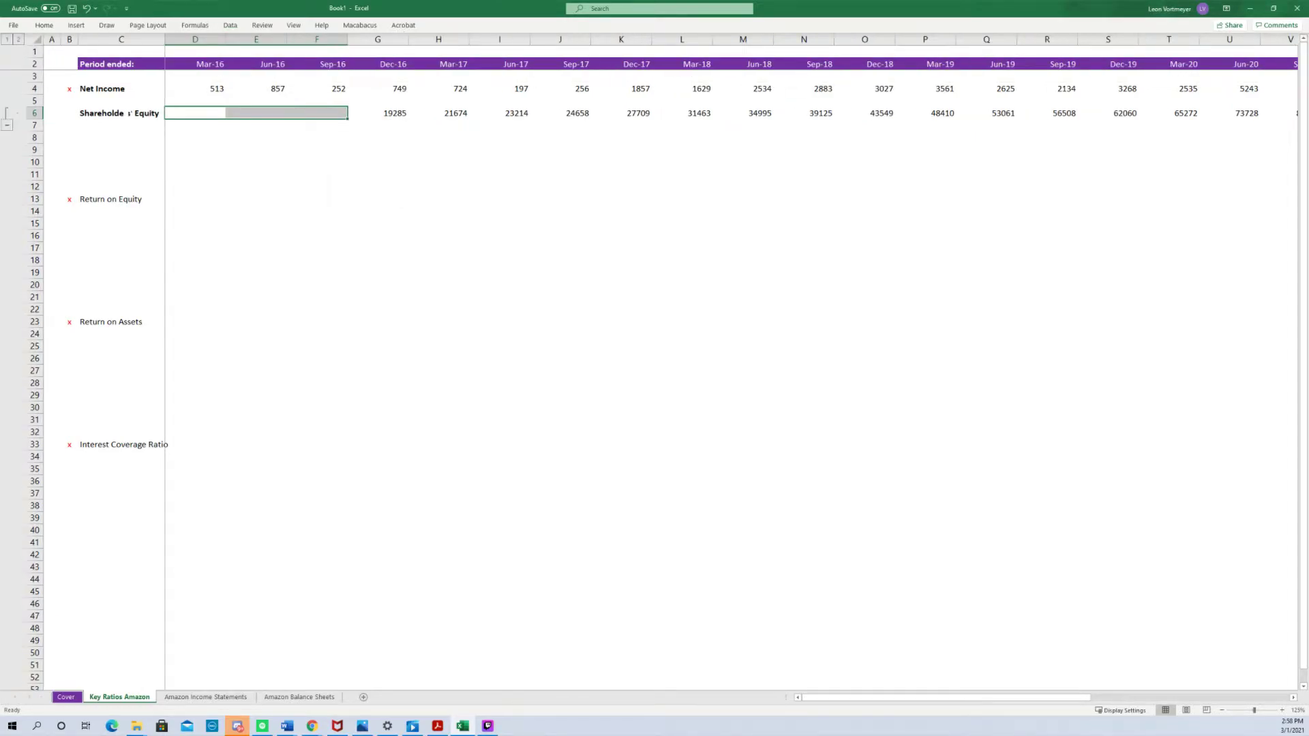
{"action": "key", "text": "shift+Left"}
{"action": "key", "text": "shift+Left"}
{"action": "key", "text": "shift+Right"}
{"action": "key", "text": "shift+Right"}
{"action": "key", "text": "alt"}
{"action": "key", "text": "a"}
{"action": "key", "text": "shift+alt+Right"}
{"action": "key", "text": "c"}
{"action": "key", "text": "Return"}
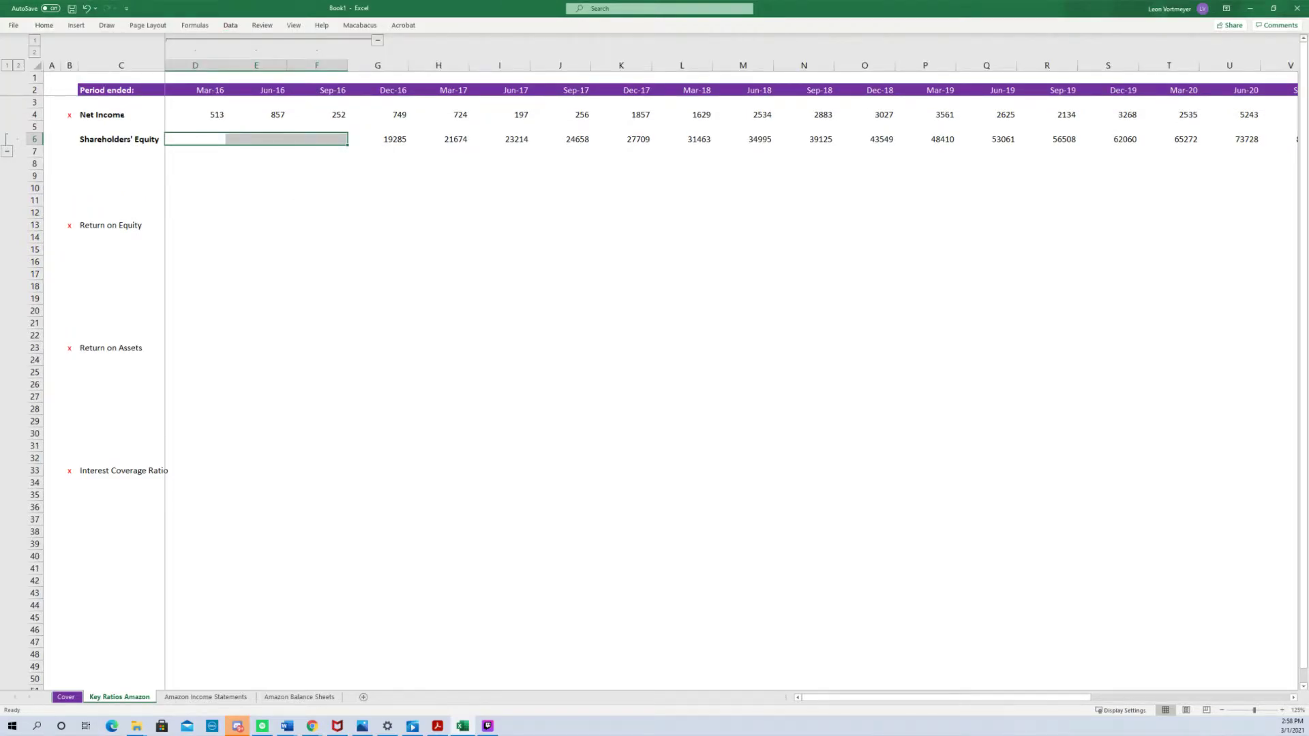
Collapse the grouped columns and row out of view.
{"action": "key", "text": "alt+a"}
{"action": "key", "text": "h"}
{"action": "key", "text": "Left"}
{"action": "key", "text": "alt+a"}
{"action": "key", "text": "h"}
{"action": "key", "text": "Up"}
{"action": "key", "text": "Up"}
{"action": "key", "text": "Up"}
{"action": "key", "text": "Up"}
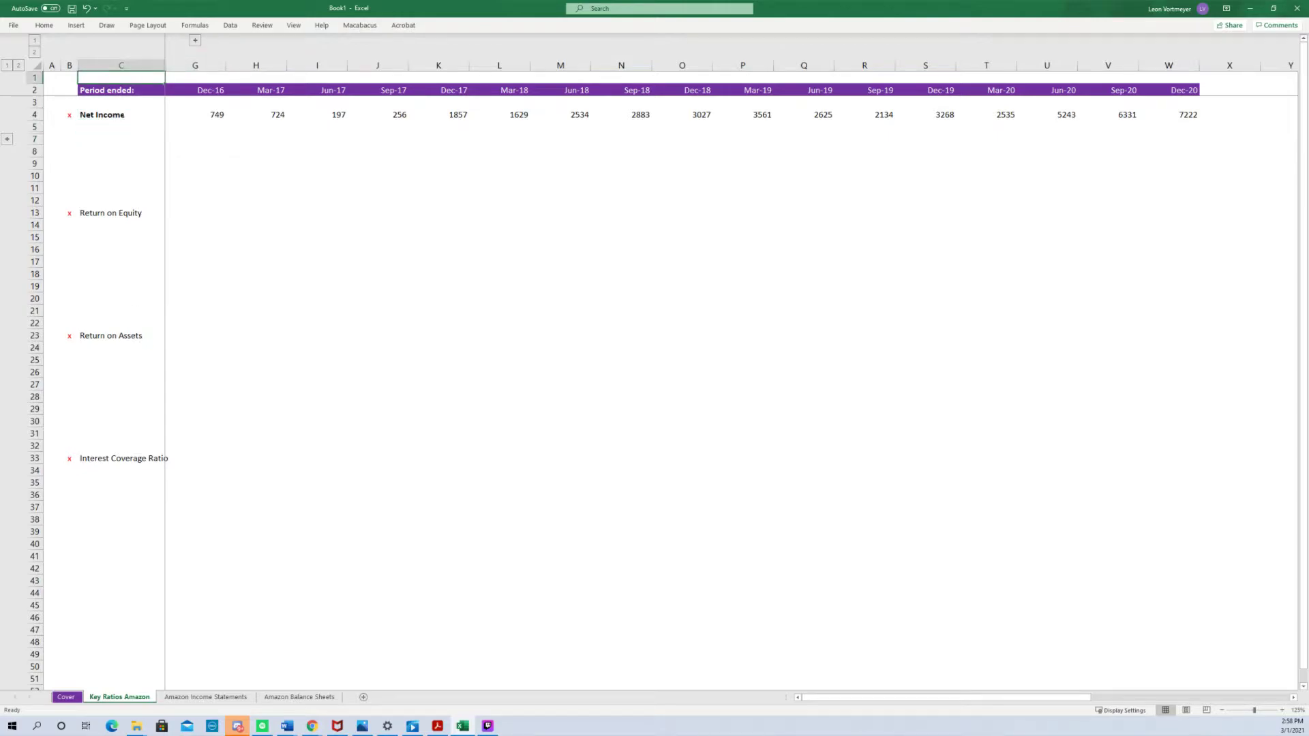
Move to the Net Income values, then start and abandon an entry in row 8.
{"action": "key", "text": "Down"}
{"action": "key", "text": "Right"}
{"action": "key", "text": "Down"}
{"action": "key", "text": "Down"}
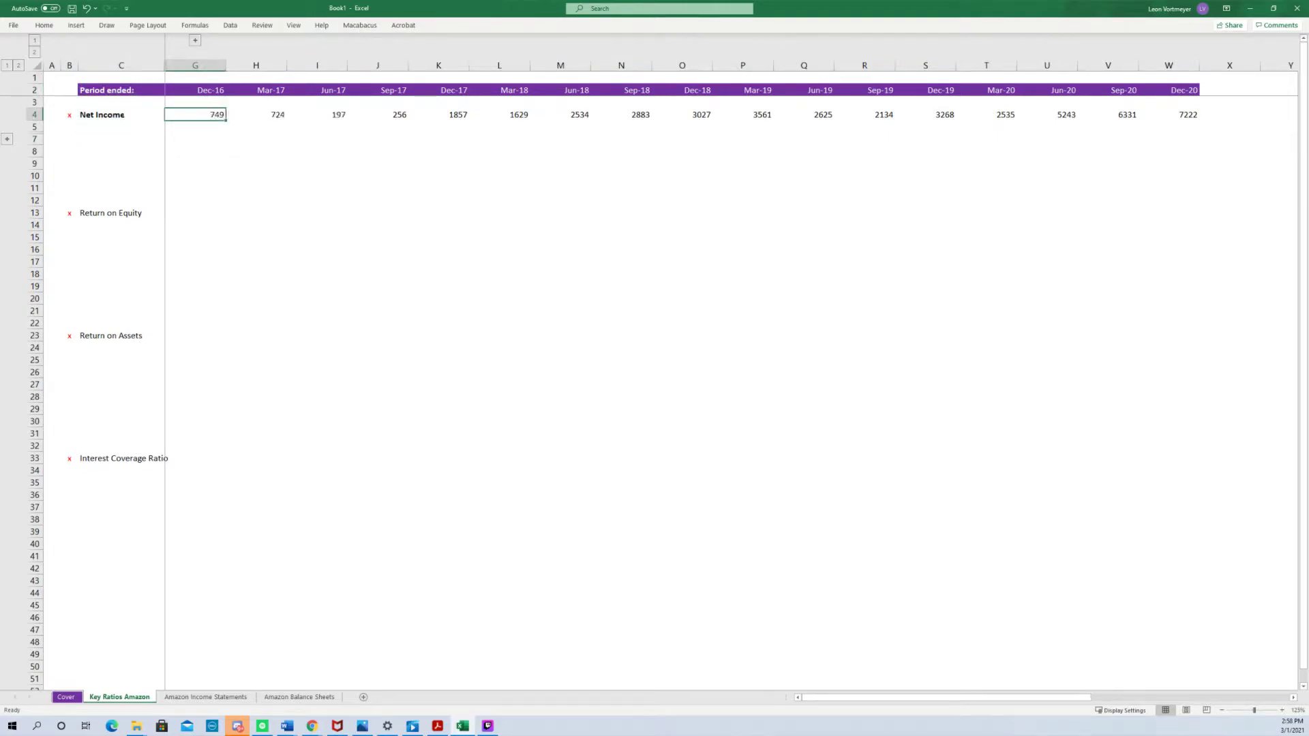
{"action": "key", "text": "Right"}
{"action": "key", "text": "Right"}
{"action": "key", "text": "Right"}
{"action": "key", "text": "Left"}
{"action": "key", "text": "Left"}
{"action": "key", "text": "Left"}
{"action": "key", "text": "Down"}
{"action": "key", "text": "Down"}
{"action": "key", "text": "Down"}
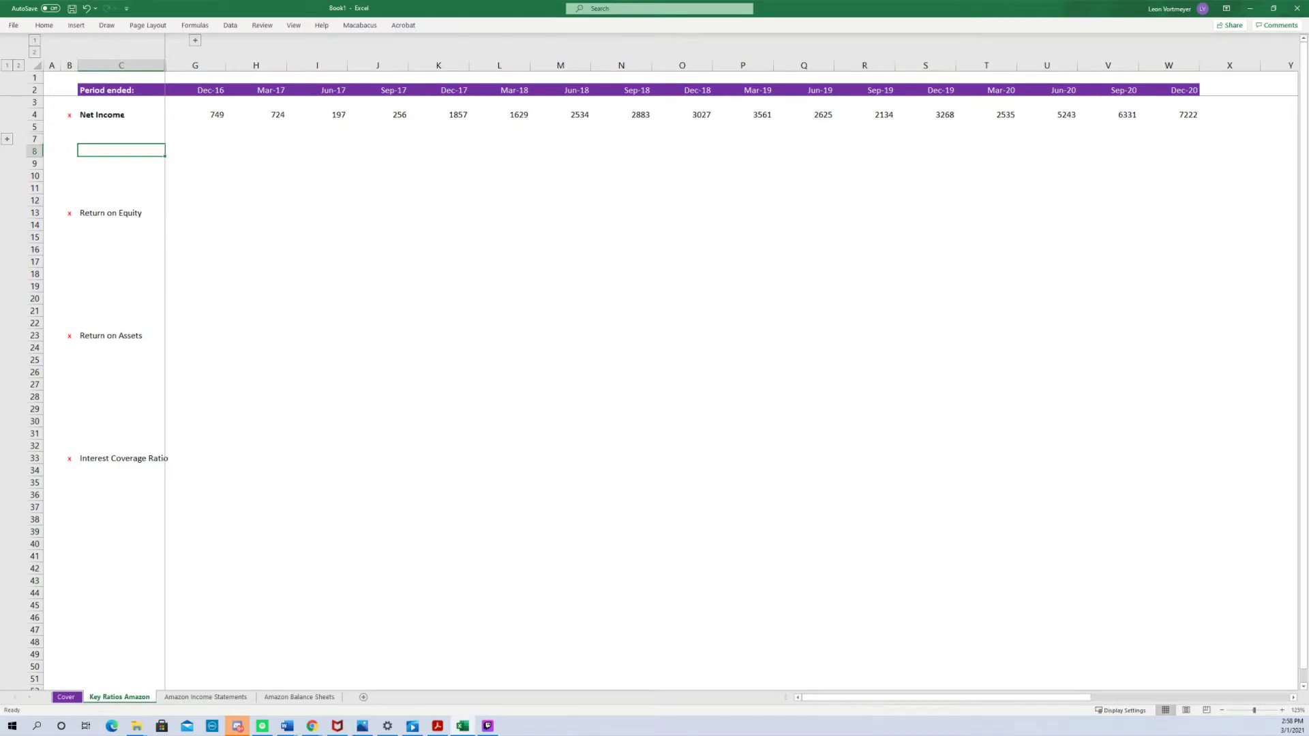
{"action": "type", "text": "S"}
{"action": "key", "text": "Up"}
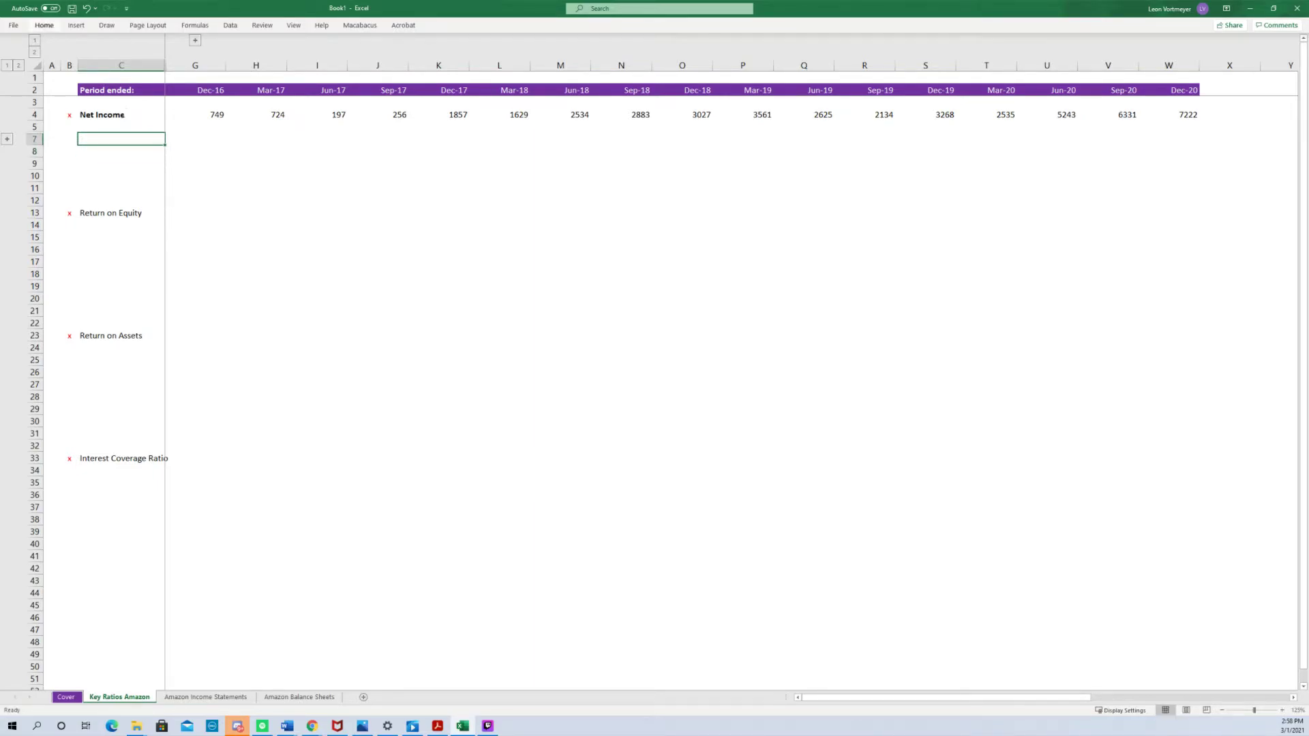
Expand the hidden row and ungroup rows 6–7 so Shareholders' Equity stays visible.
{"action": "key", "text": "alt+a"}
{"action": "key", "text": "j"}
{"action": "key", "text": "Up"}
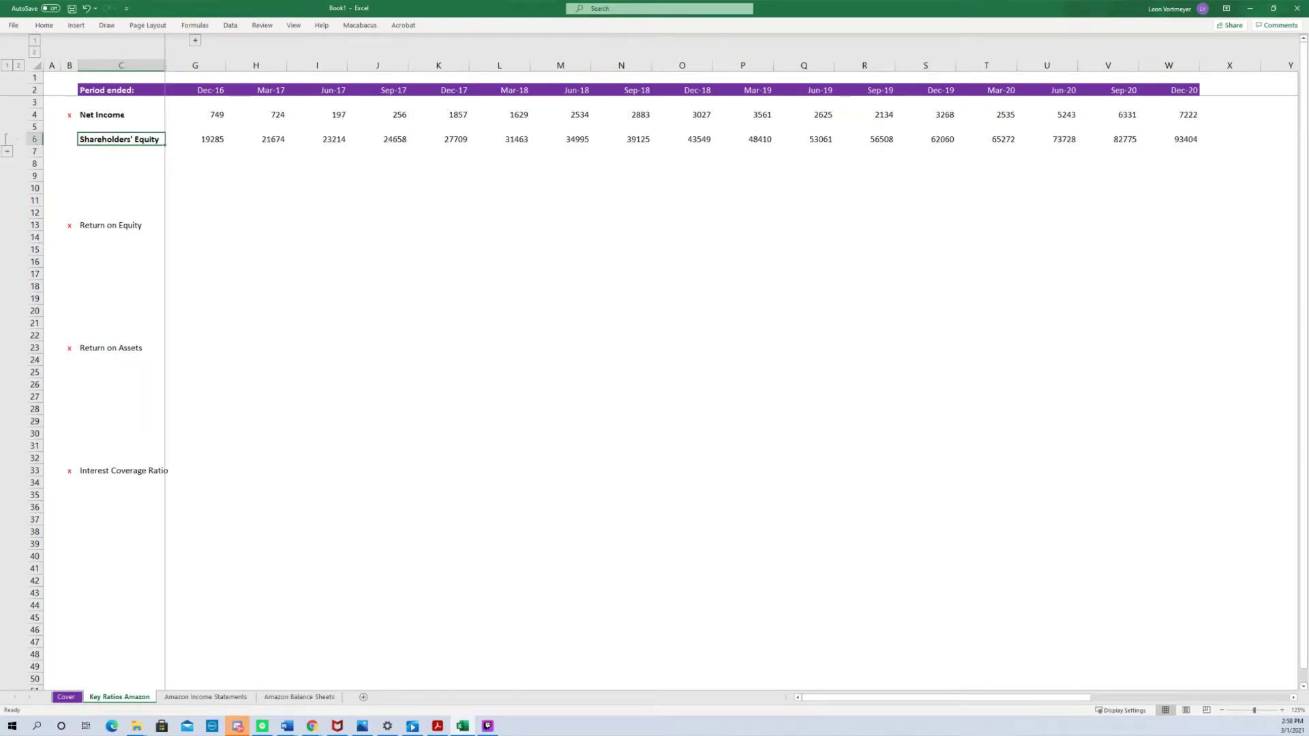
{"action": "key", "text": "shift+Down"}
{"action": "key", "text": "alt+a"}
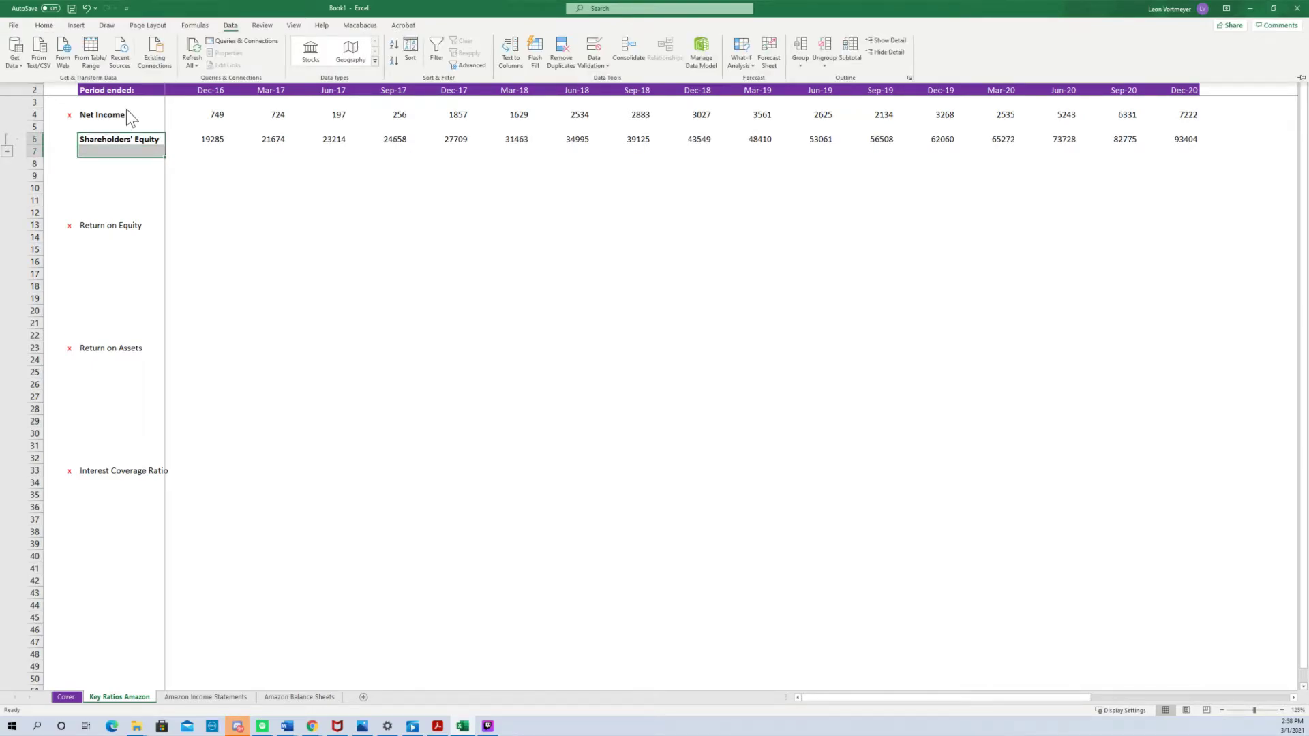
{"action": "key", "text": "g"}
{"action": "key", "text": "Escape"}
{"action": "key", "text": "u"}
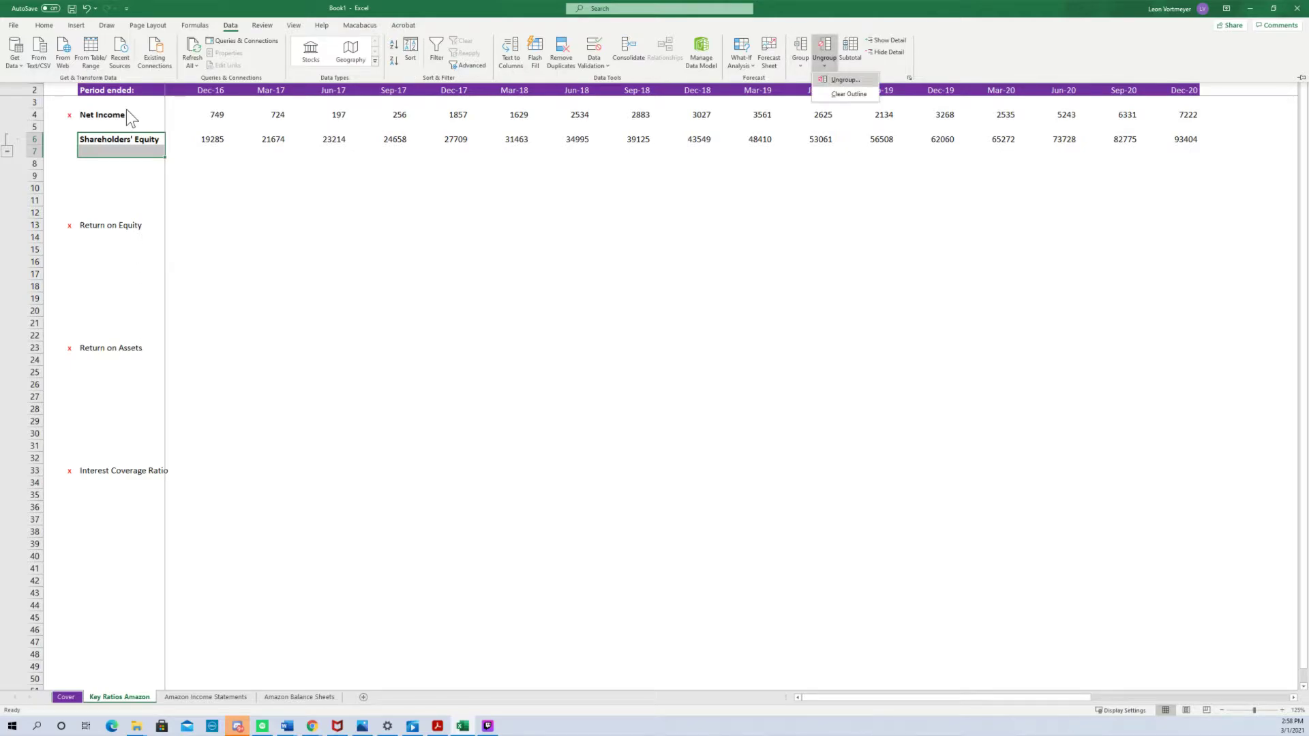
{"action": "key", "text": "u"}
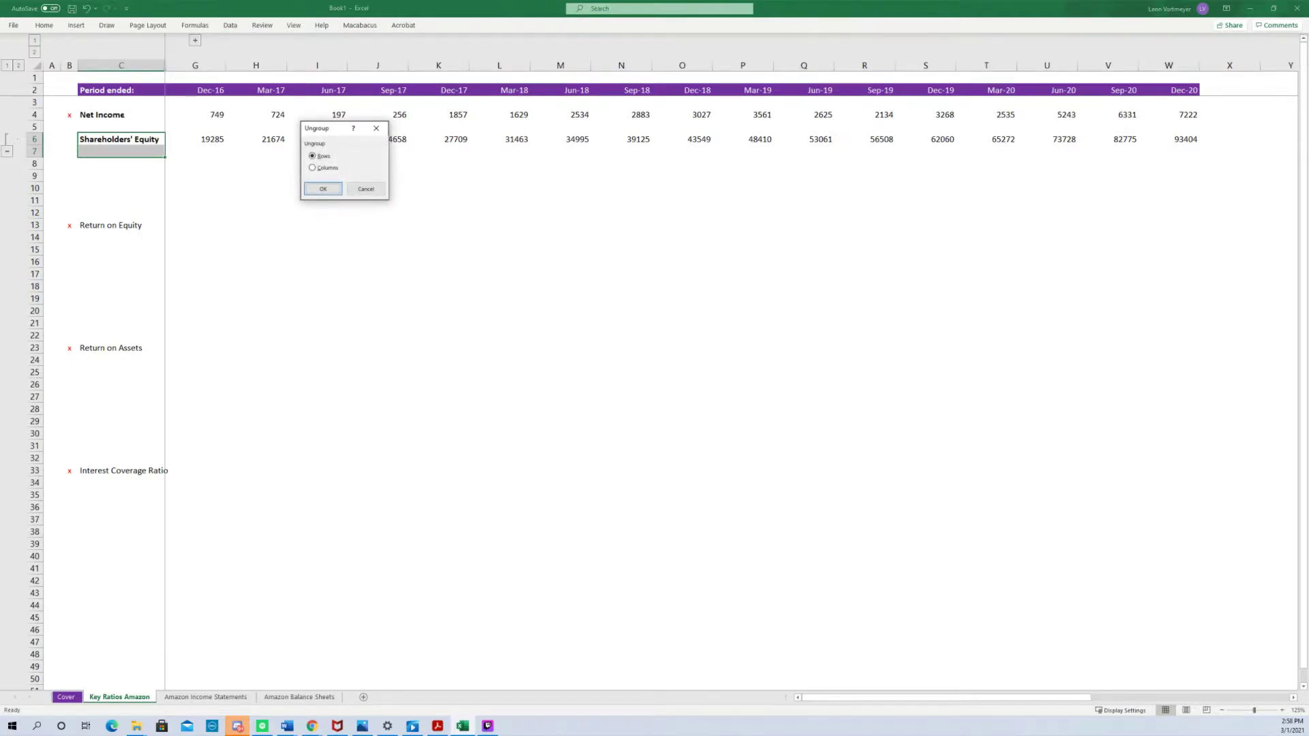
{"action": "key", "text": "Return"}
{"action": "key", "text": "Right"}
Inspect the Shareholders' Equity formulas across row 6, starting at Dec-16.
{"action": "key", "text": "Left"}
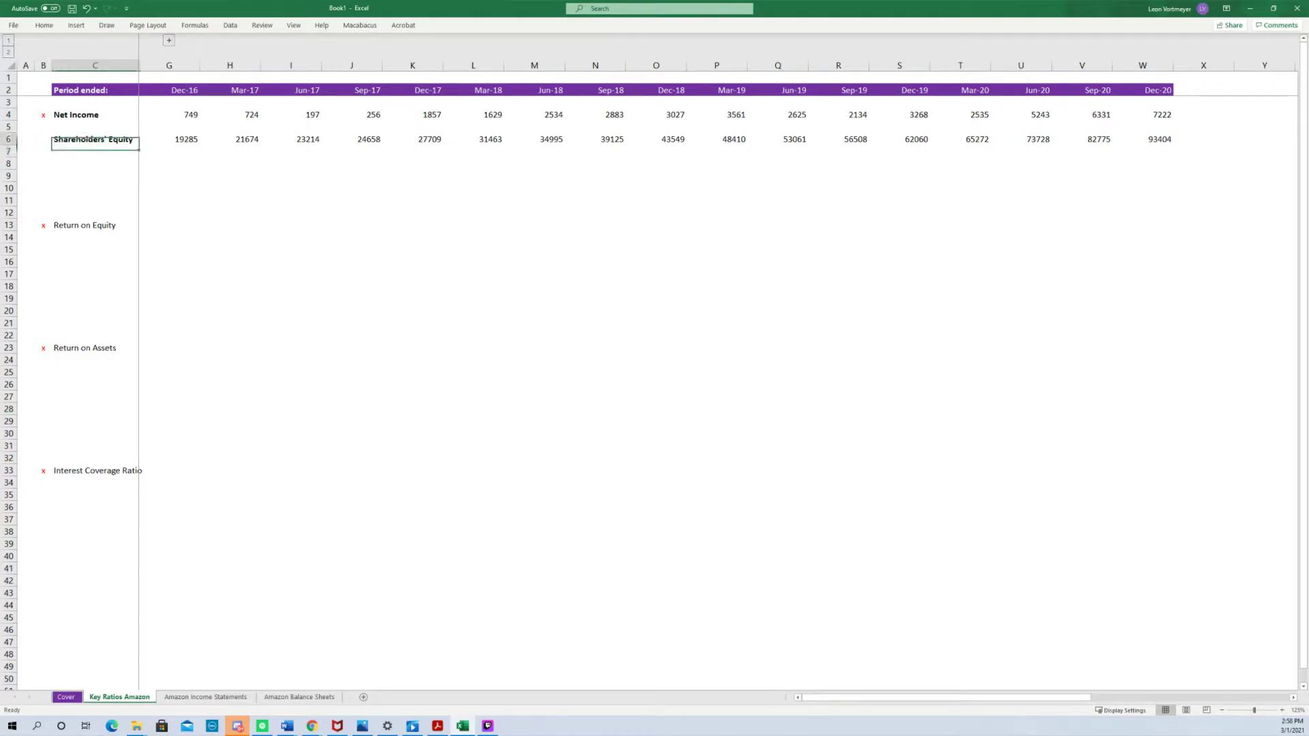
{"action": "key", "text": "Right"}
{"action": "key", "text": "F2"}
{"action": "key", "text": "Escape"}
{"action": "key", "text": "Left"}
{"action": "key", "text": "Down"}
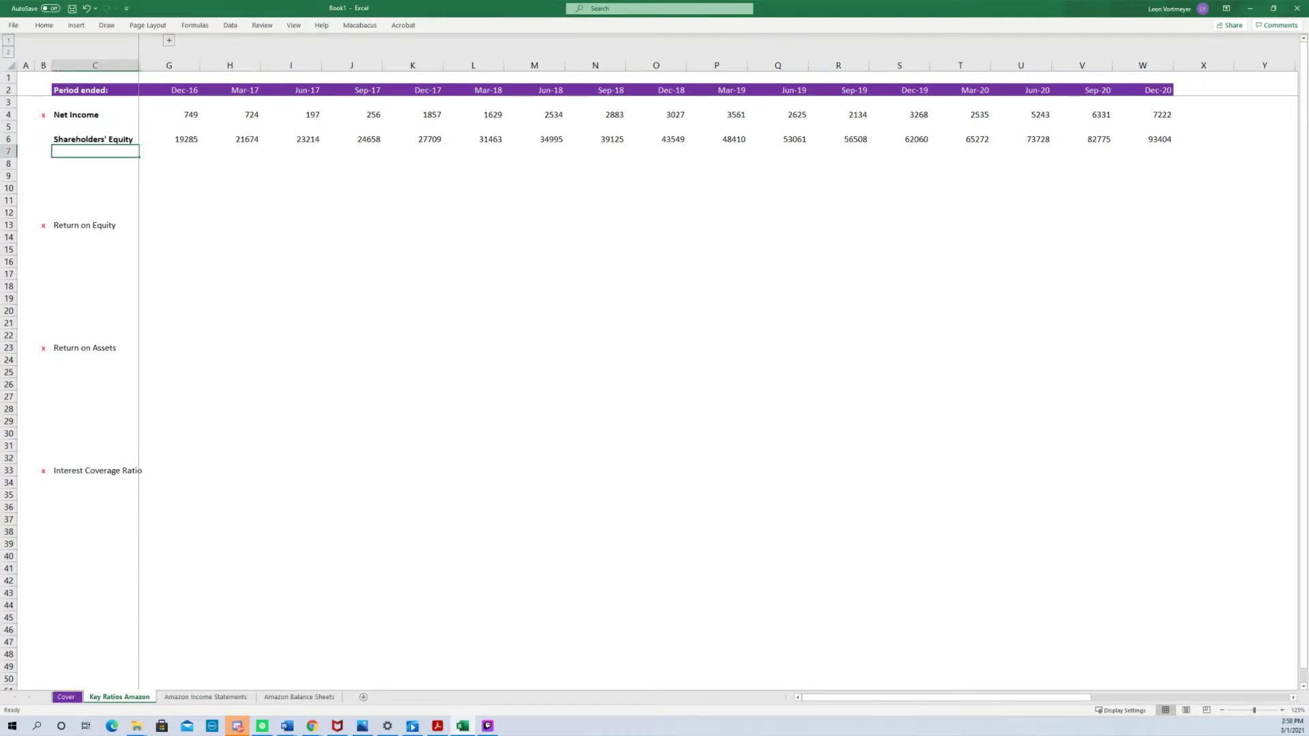
{"action": "key", "text": "Up"}
{"action": "key", "text": "Down"}
{"action": "key", "text": "Up"}
{"action": "key", "text": "Right"}
{"action": "key", "text": "F2"}
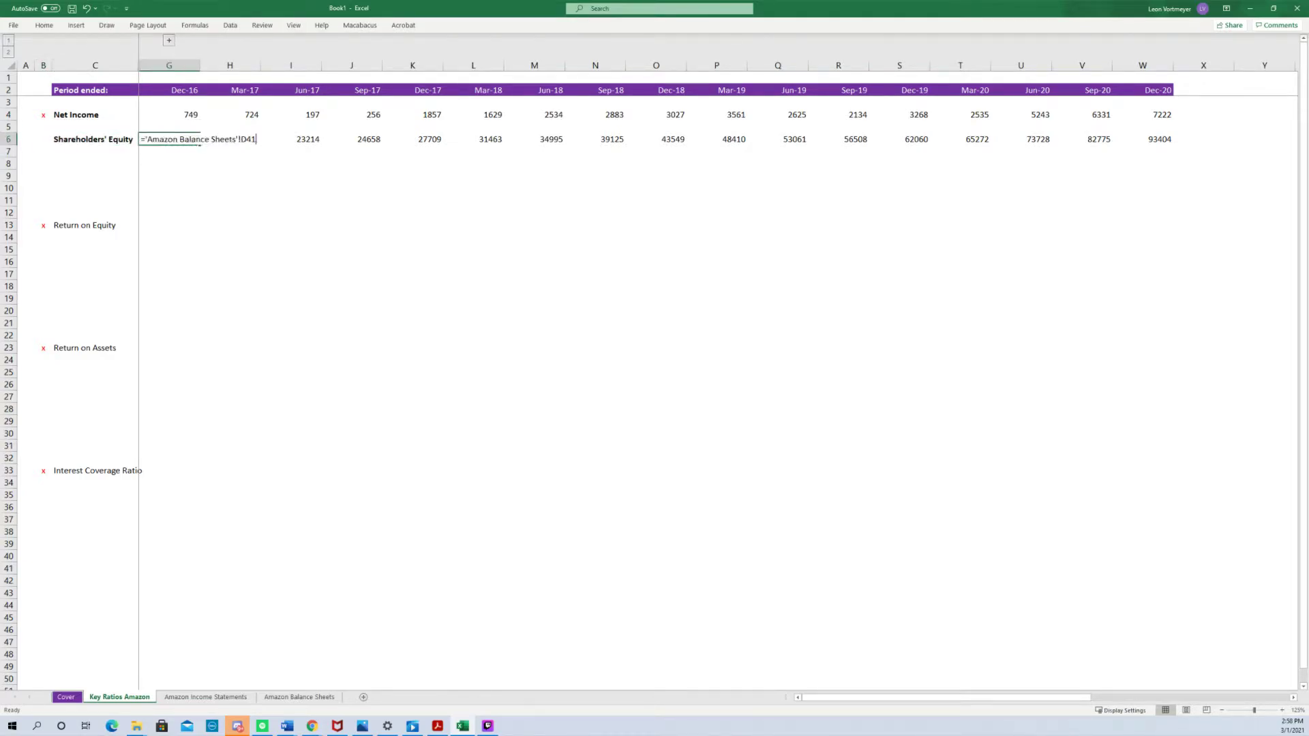
{"action": "key", "text": "Escape"}
{"action": "key", "text": "Left"}
{"action": "key", "text": "Right"}
{"action": "key", "text": "Right"}
{"action": "key", "text": "Left"}
{"action": "key", "text": "Right"}
{"action": "key", "text": "F2"}
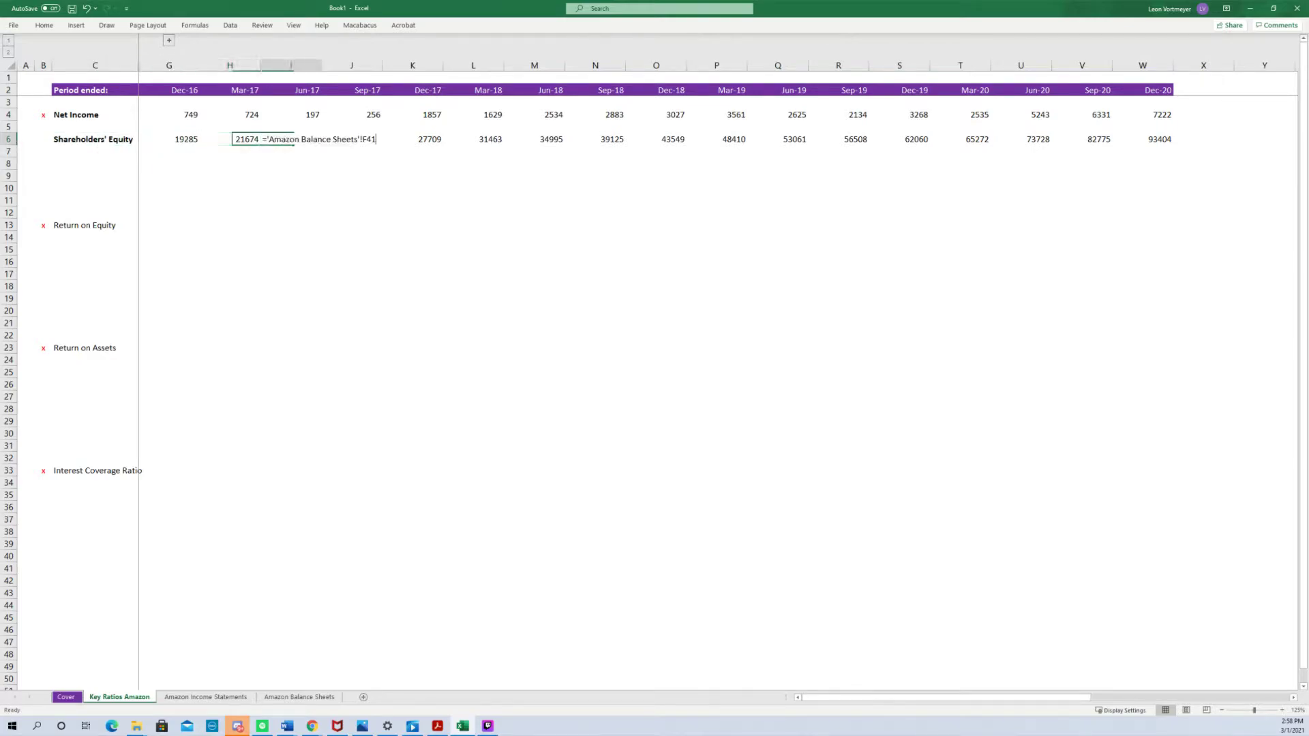
{"action": "key", "text": "Escape"}
{"action": "key", "text": "Right"}
{"action": "key", "text": "F2"}
{"action": "key", "text": "Escape"}
{"action": "key", "text": "Left"}
{"action": "key", "text": "Left"}
{"action": "key", "text": "Down"}
{"action": "key", "text": "Left"}
{"action": "key", "text": "Up"}
{"action": "key", "text": "Down"}
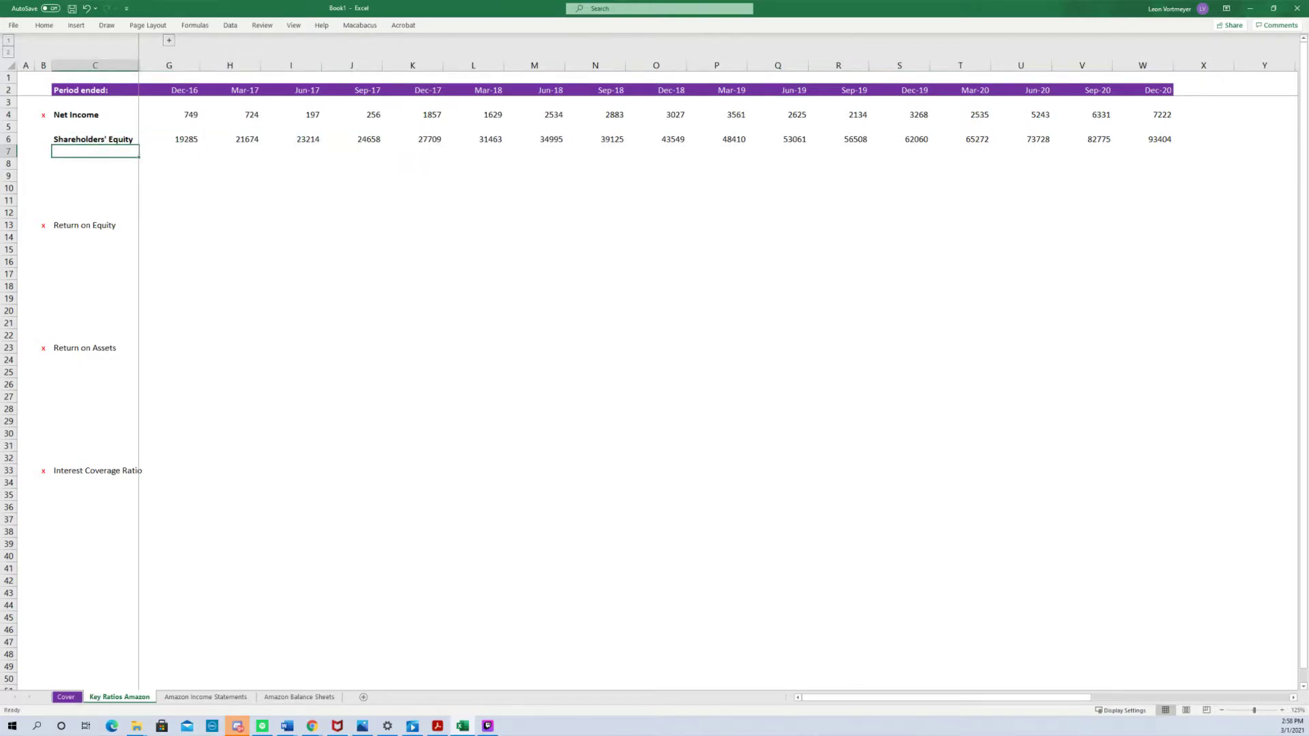
{"action": "key", "text": "Up"}
{"action": "key", "text": "Right"}
Delete the empty rows 8 through 12.
{"action": "key", "text": "Left"}
{"action": "key", "text": "Down"}
{"action": "key", "text": "Down"}
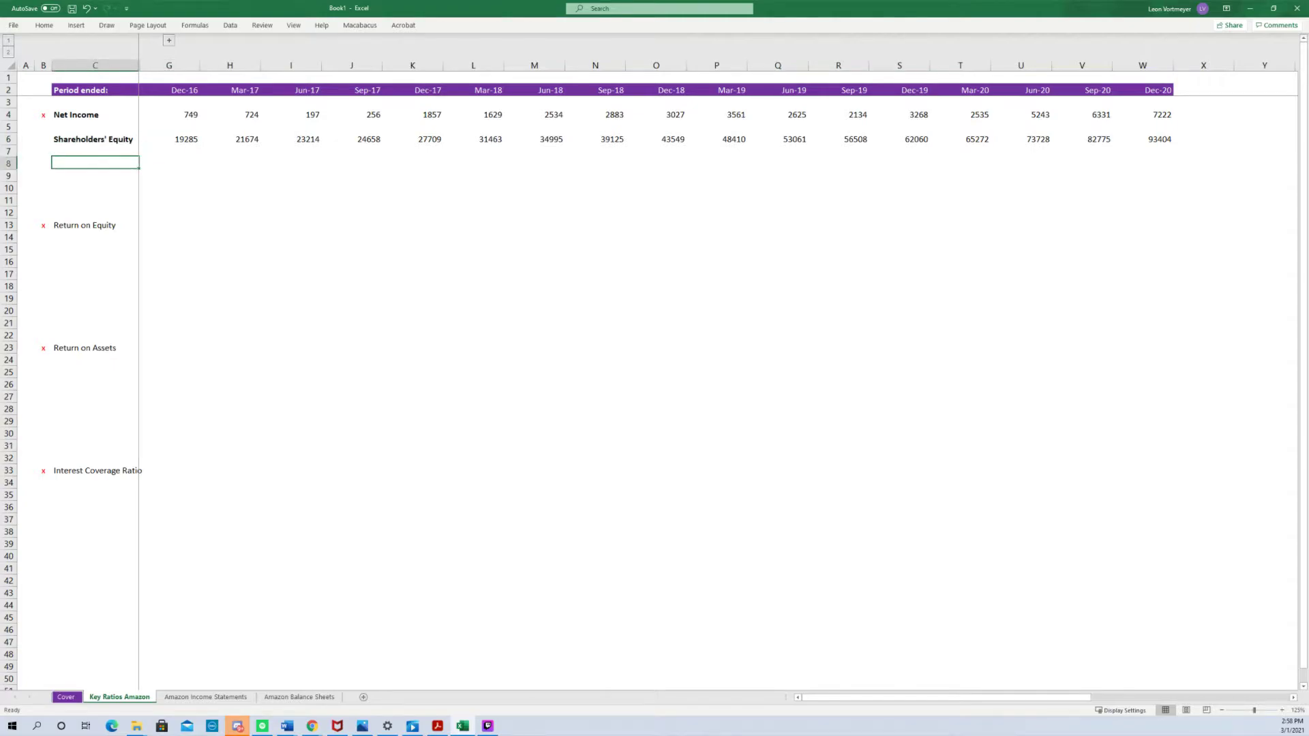
{"action": "key", "text": "Right"}
{"action": "key", "text": "Left"}
{"action": "key", "text": "shift+Down"}
{"action": "key", "text": "shift+Down"}
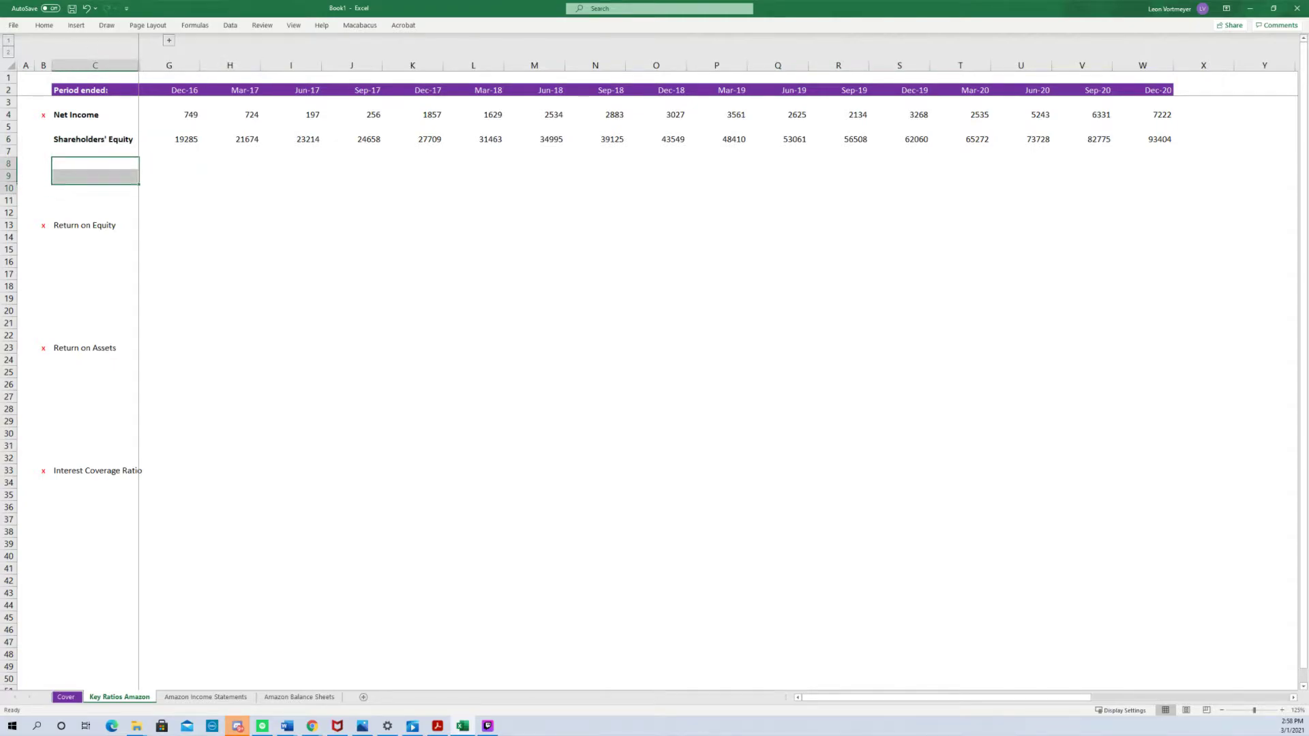
{"action": "key", "text": "shift+Down"}
{"action": "key", "text": "shift+Down"}
{"action": "key", "text": "alt+h"}
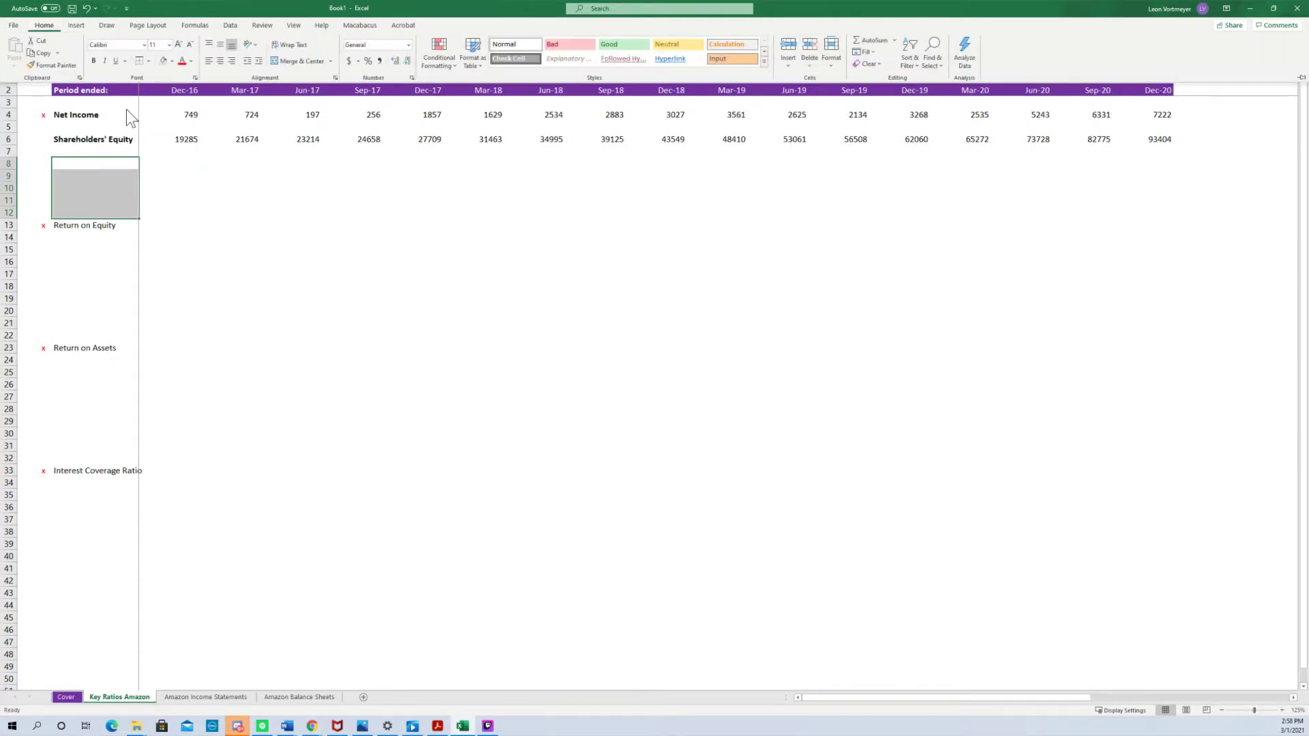
{"action": "key", "text": "d"}
{"action": "key", "text": "r"}
{"action": "key", "text": "Up"}
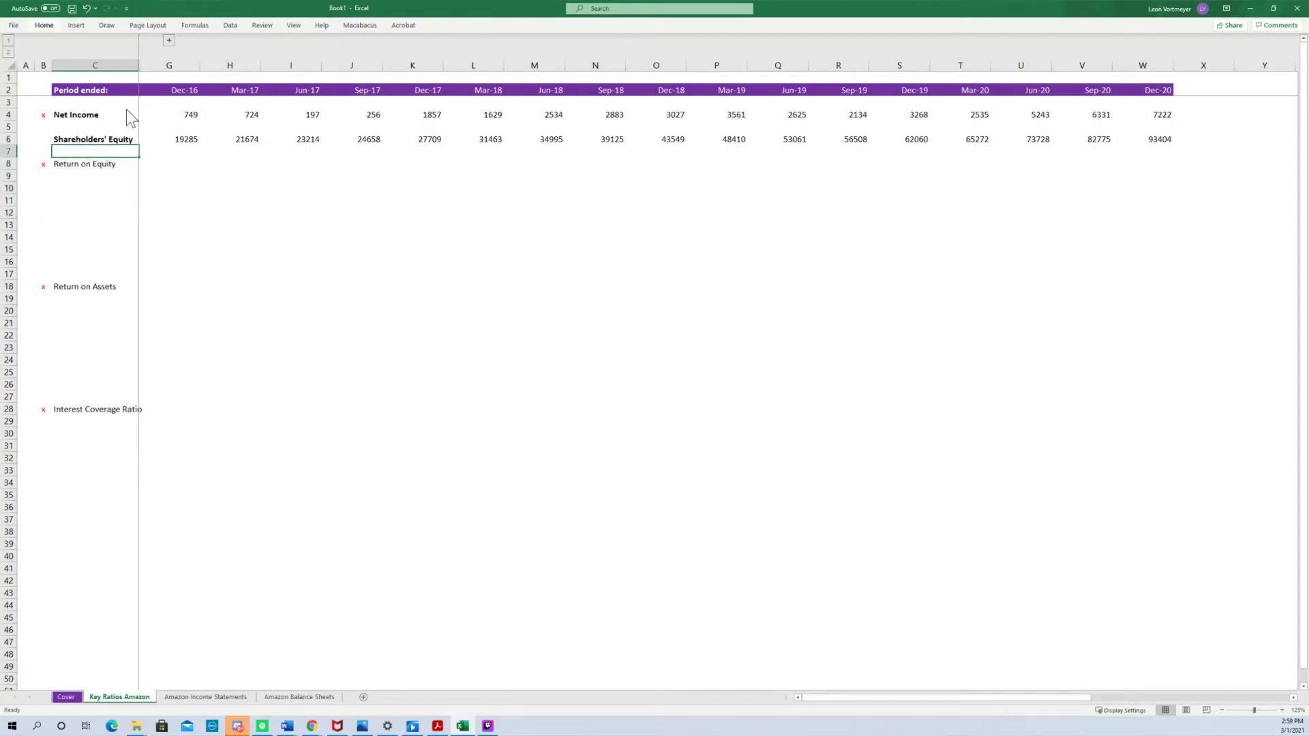
Set rows 7 and 5 to height 3 as thin spacer rows.
{"action": "key", "text": "alt+h"}
{"action": "type", "text": "oh3"}
{"action": "key", "text": "Return"}
{"action": "key", "text": "Up"}
{"action": "key", "text": "Up"}
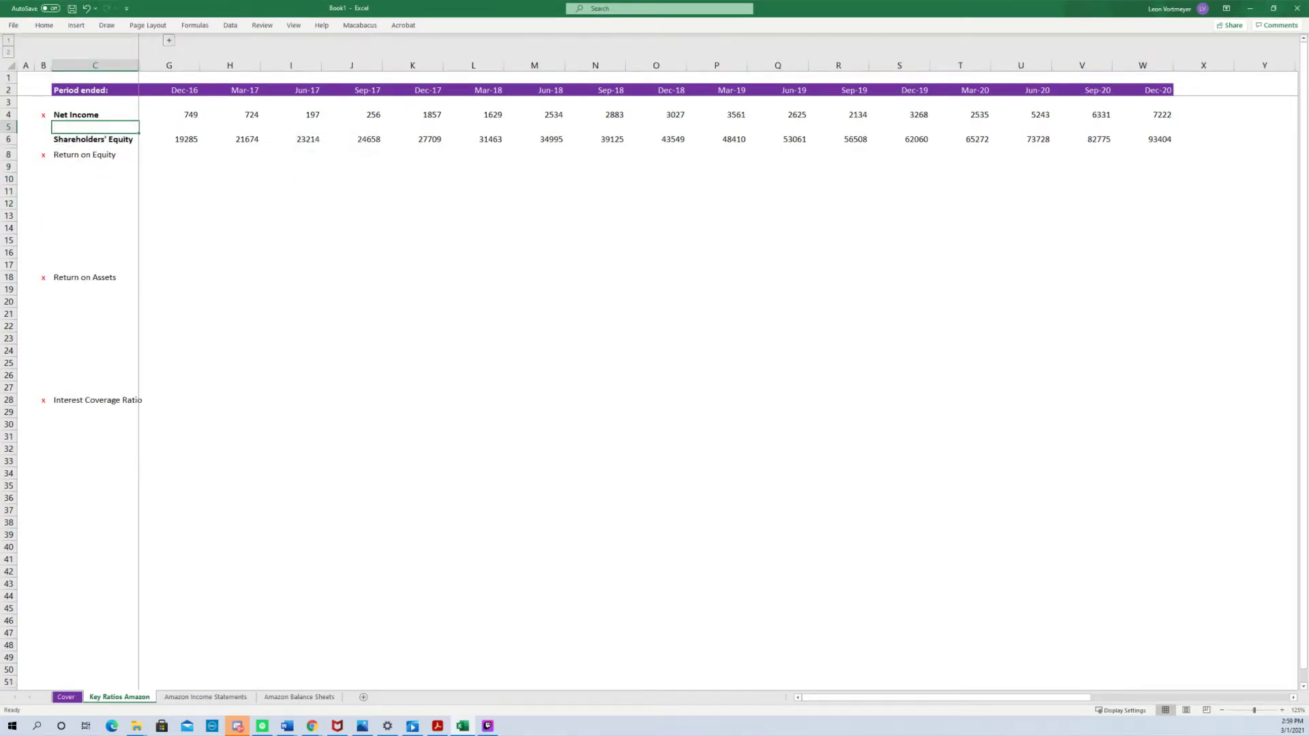
{"action": "key", "text": "alt+h"}
{"action": "type", "text": "o"}
{"action": "type", "text": "h3"}
{"action": "key", "text": "Return"}
{"action": "key", "text": "Down"}
{"action": "key", "text": "Down"}
{"action": "key", "text": "Down"}
Enter the Mar-17 Return on Equity formula =(H4)/AVERAGE(H6,G6) in H8.
{"action": "key", "text": "Right"}
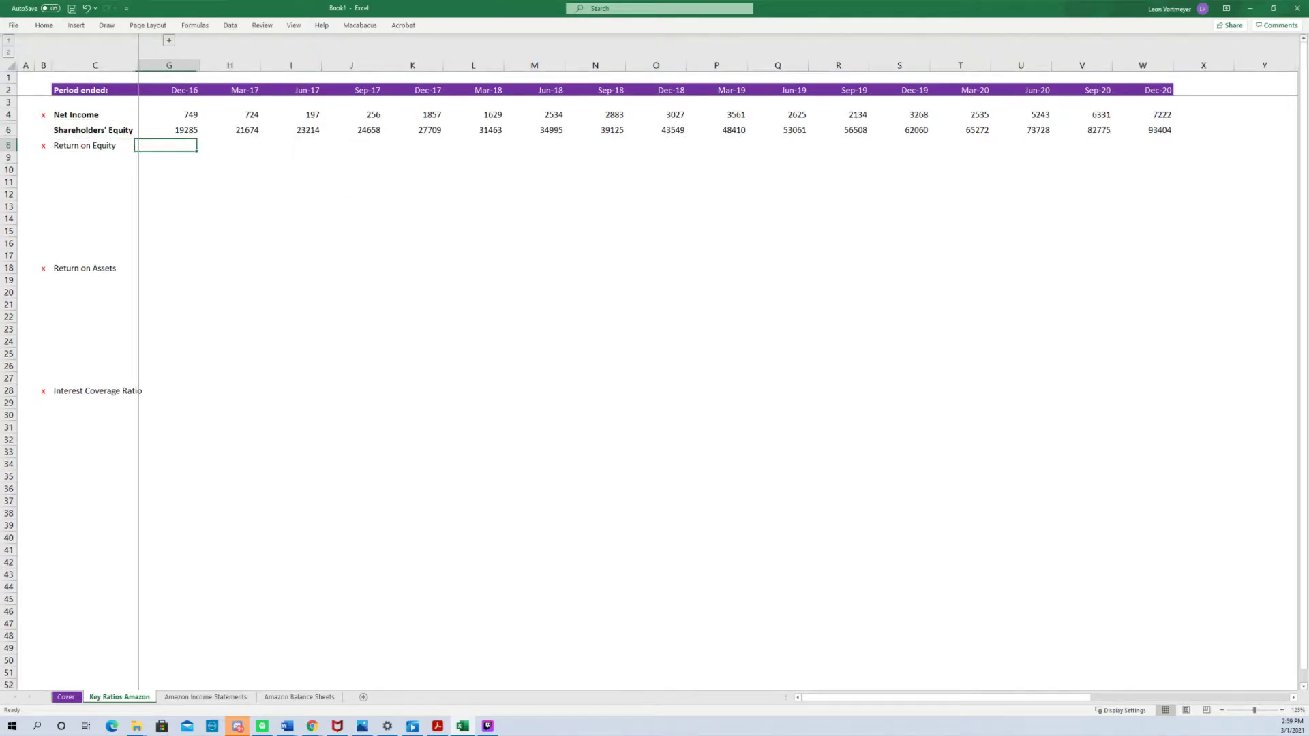
{"action": "key", "text": "Right"}
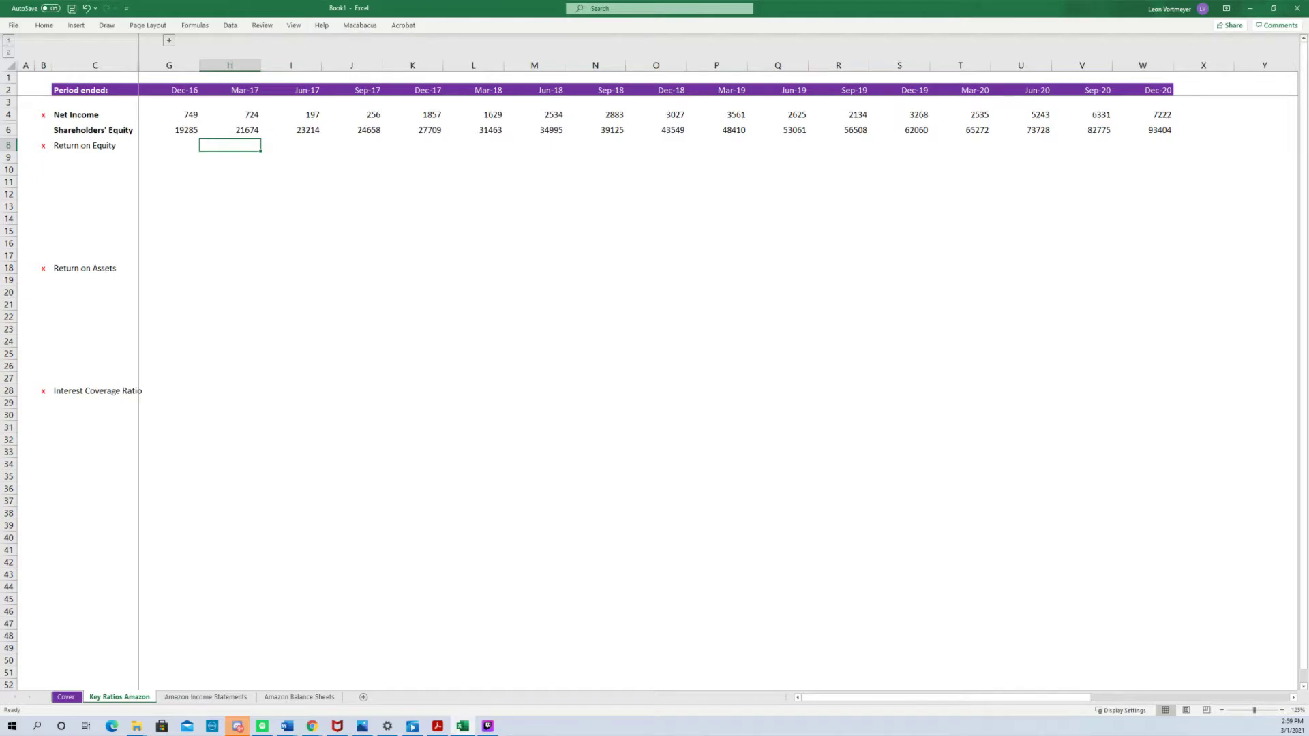
{"action": "type", "text": "=(H4/"}
{"action": "key", "text": "Up"}
{"action": "key", "text": "Up"}
{"action": "type", "text": "/"}
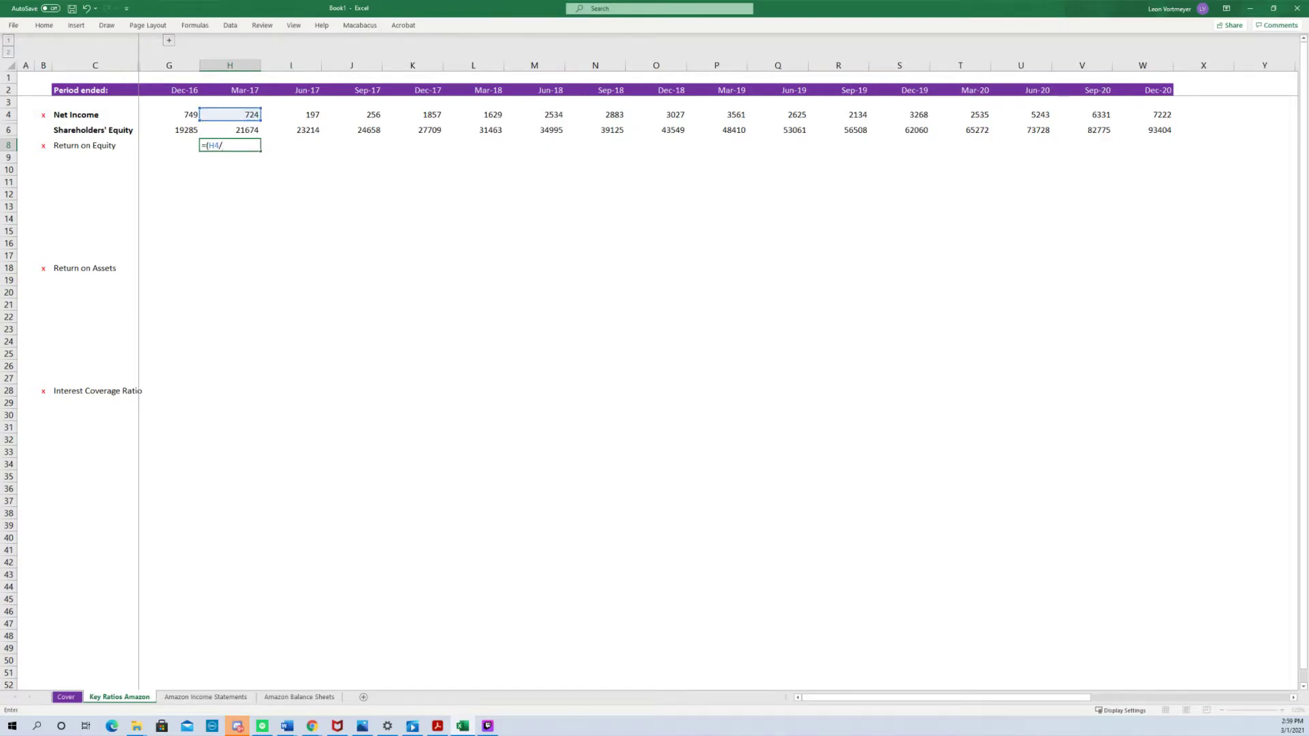
{"action": "key", "text": "BackSpace"}
{"action": "type", "text": ")/a"}
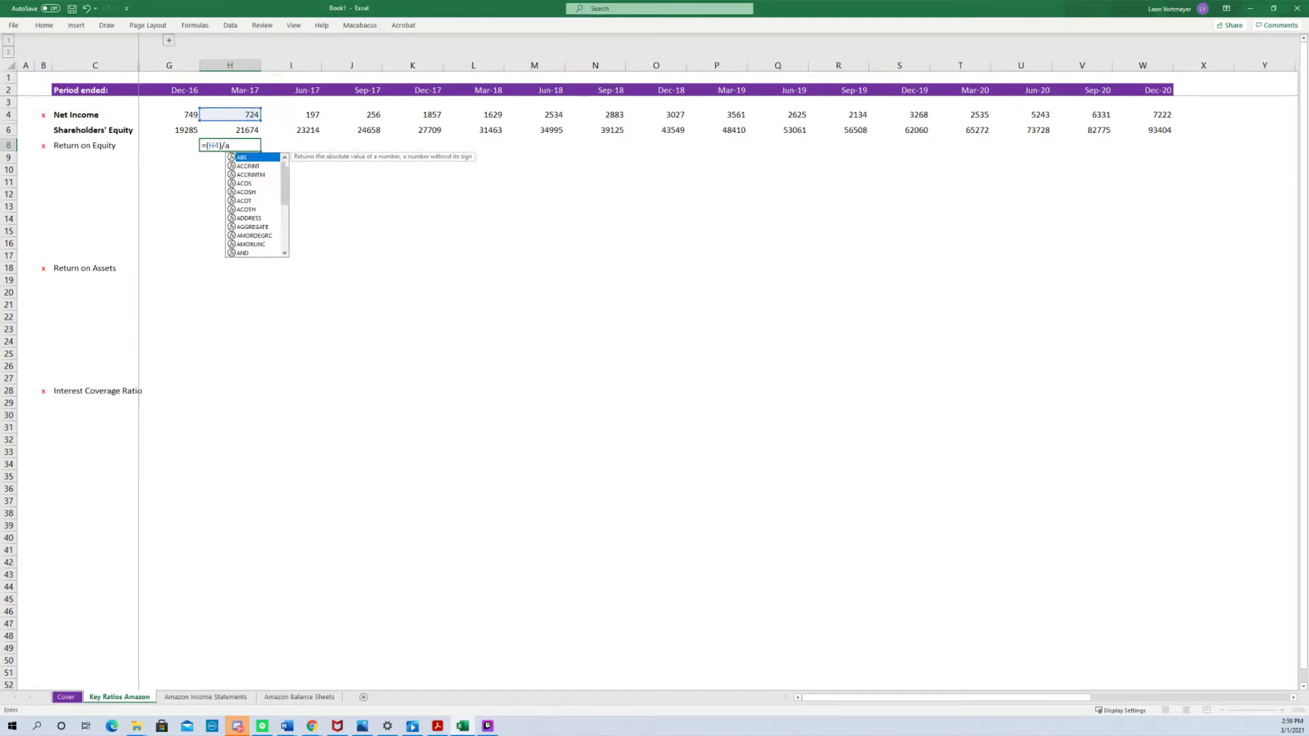
{"action": "type", "text": "v"}
{"action": "key", "text": "Down"}
{"action": "key", "text": "Tab"}
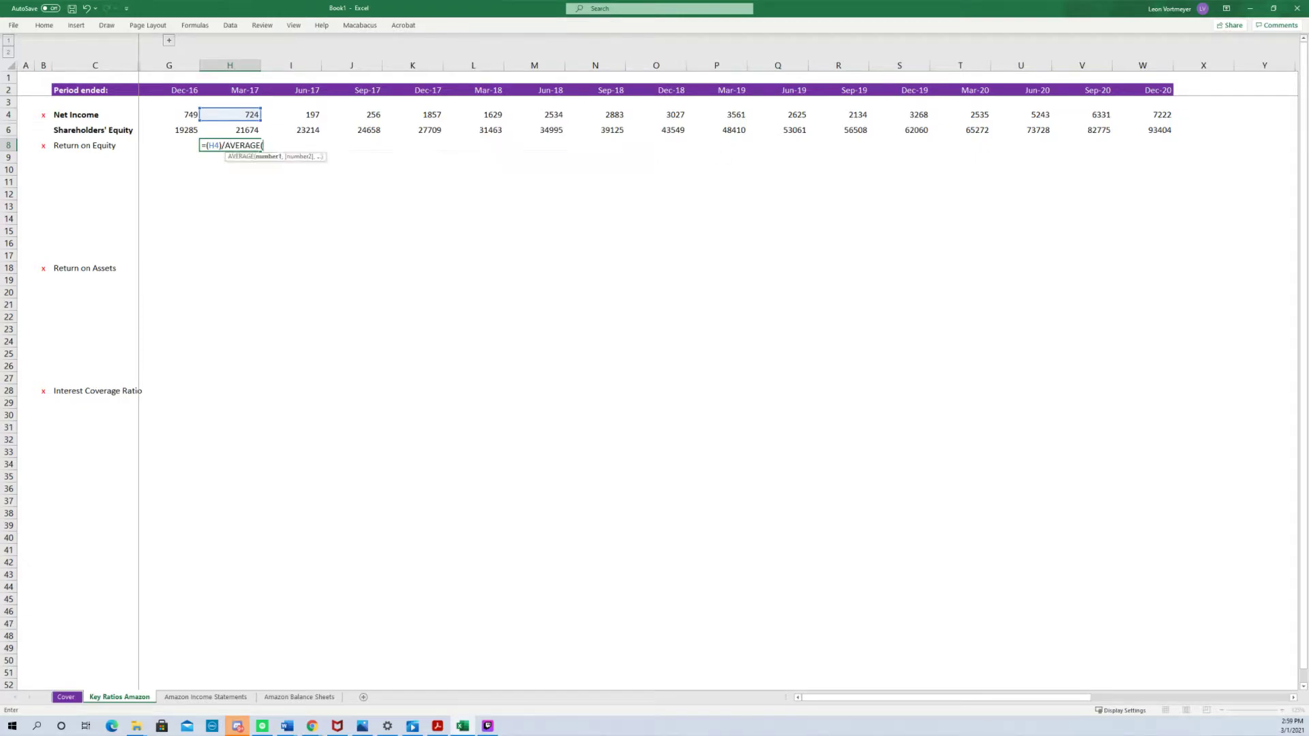
{"action": "key", "text": "Up"}
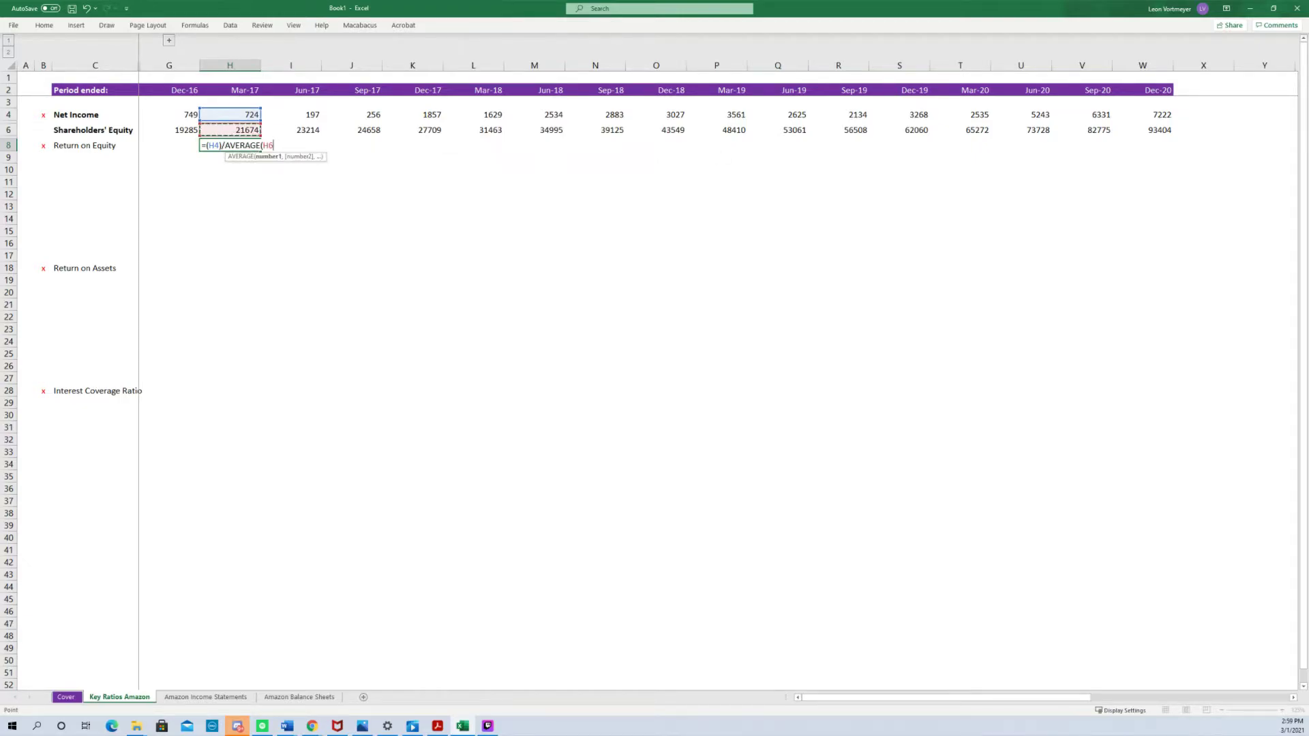
{"action": "type", "text": ","}
{"action": "key", "text": "Left"}
{"action": "key", "text": "Up"}
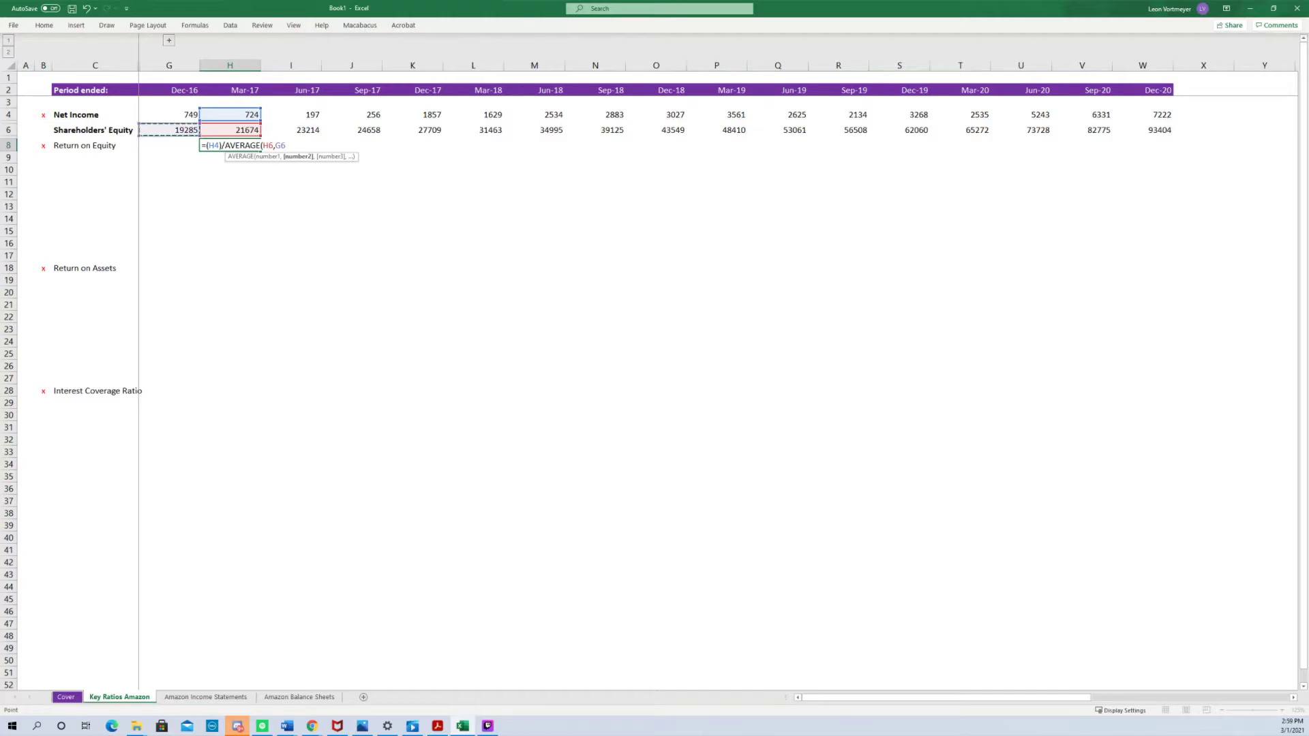
{"action": "type", "text": ")"}
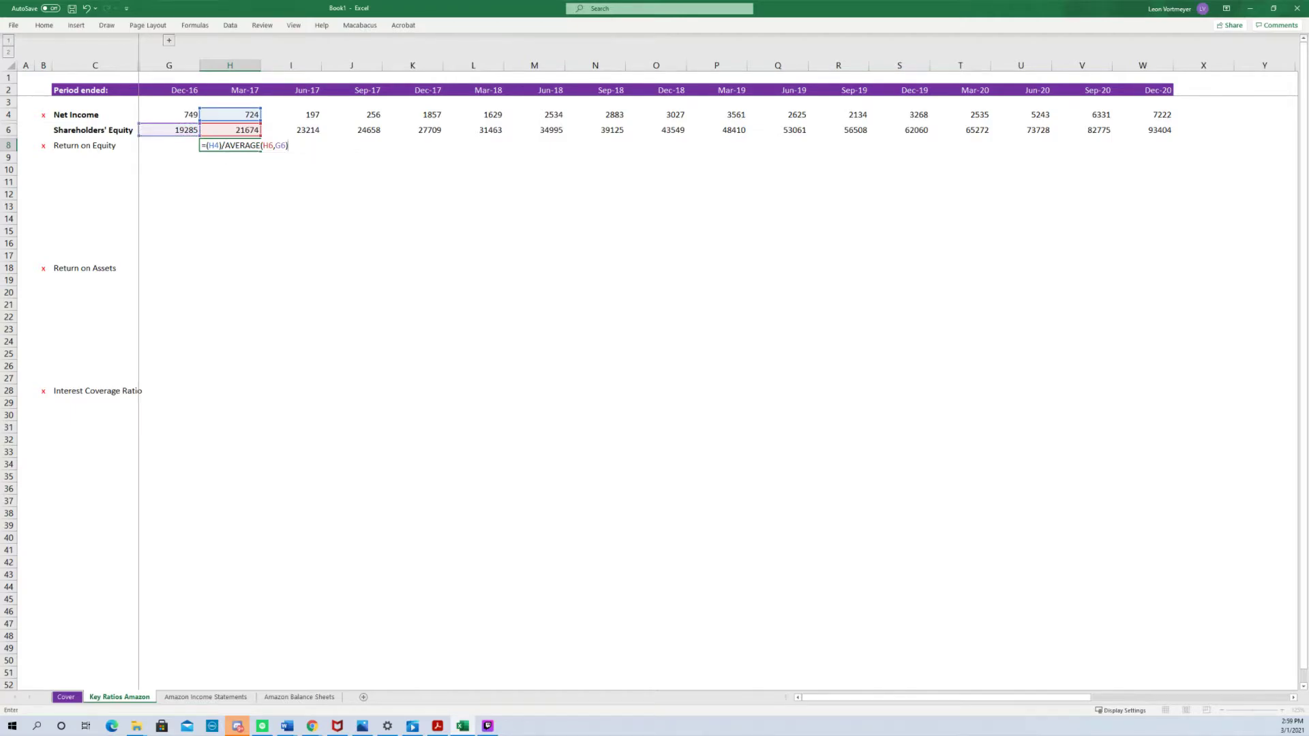
{"action": "key", "text": "ctrl+Return"}
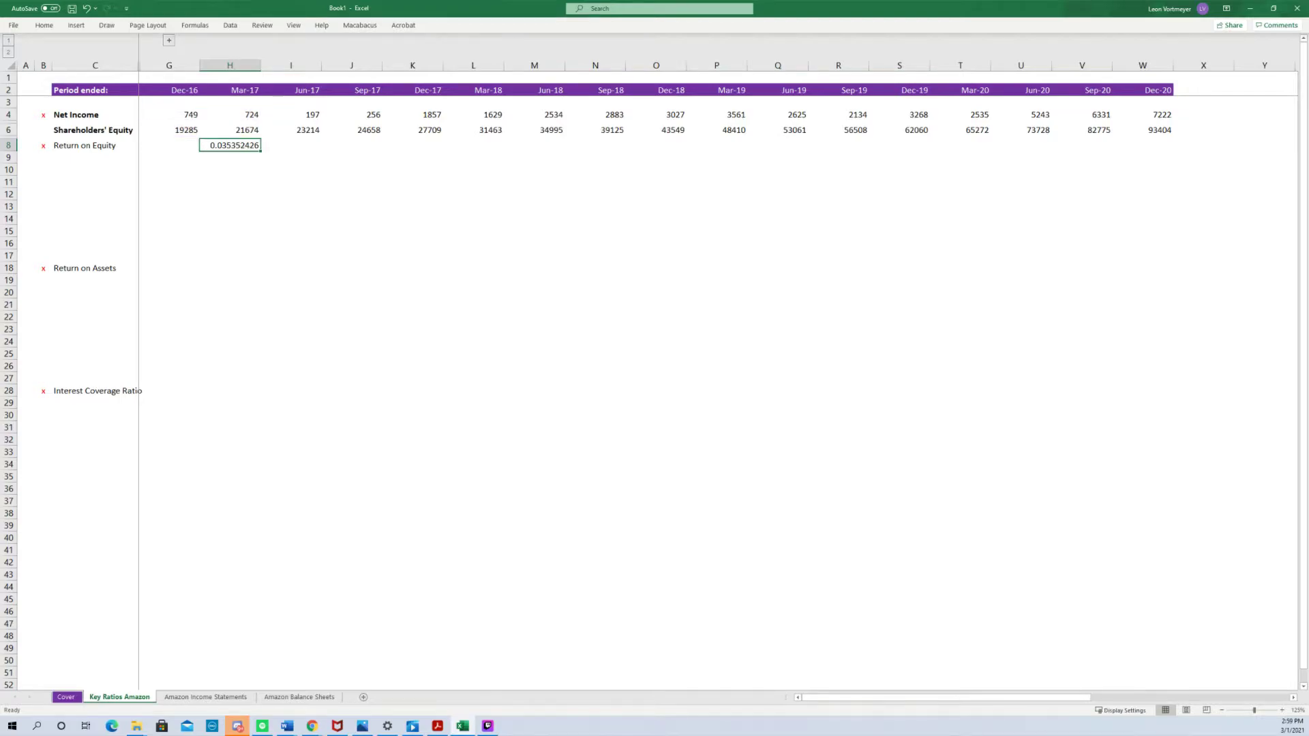
Format H8 as a percentage and fill it across H8:W8 through Dec-20.
{"action": "key", "text": "ctrl+shift+5"}
{"action": "key", "text": "shift+Right"}
{"action": "key", "text": "shift+Right"}
{"action": "key", "text": "shift+Right"}
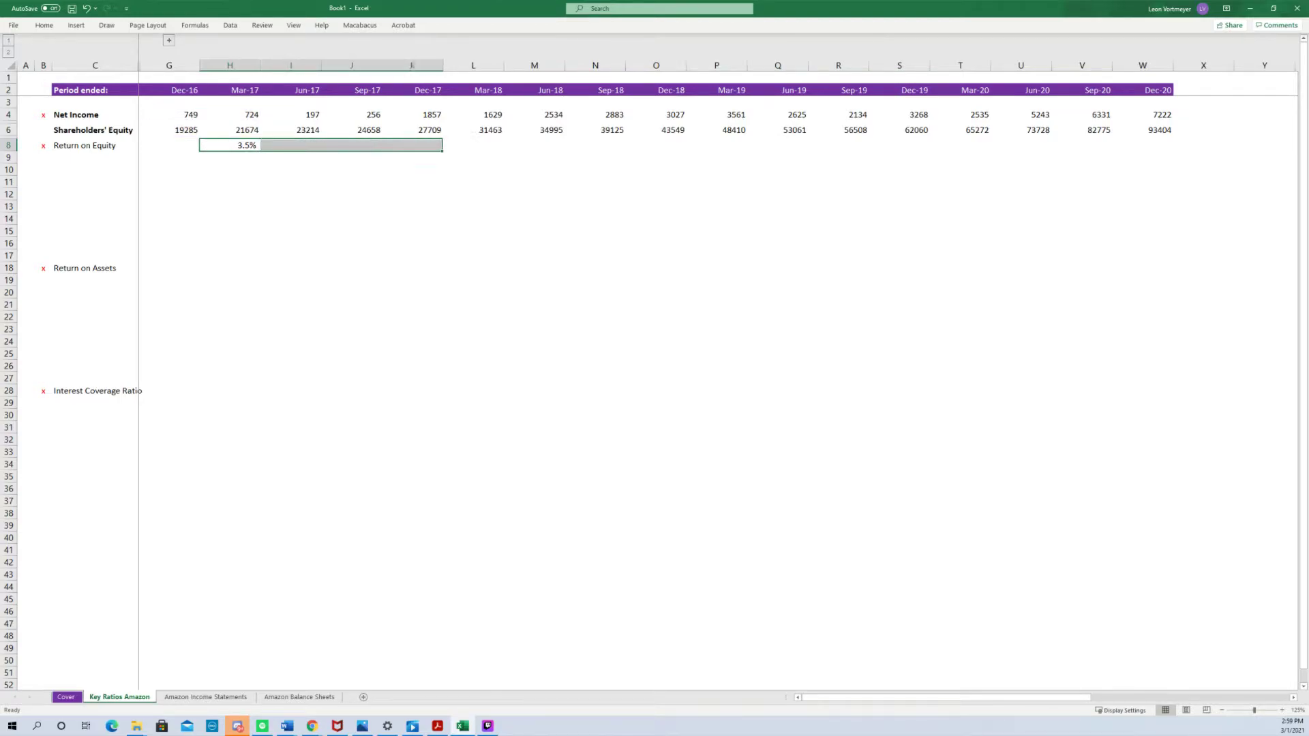
{"action": "key", "text": "shift+Right"}
{"action": "key", "text": "shift+Right"}
{"action": "key", "text": "shift+Right"}
{"action": "key", "text": "shift+Right"}
{"action": "key", "text": "shift+Right"}
{"action": "key", "text": "shift+Right"}
{"action": "key", "text": "shift+Right"}
{"action": "key", "text": "shift+Right"}
{"action": "key", "text": "shift+Right"}
{"action": "key", "text": "shift+Right"}
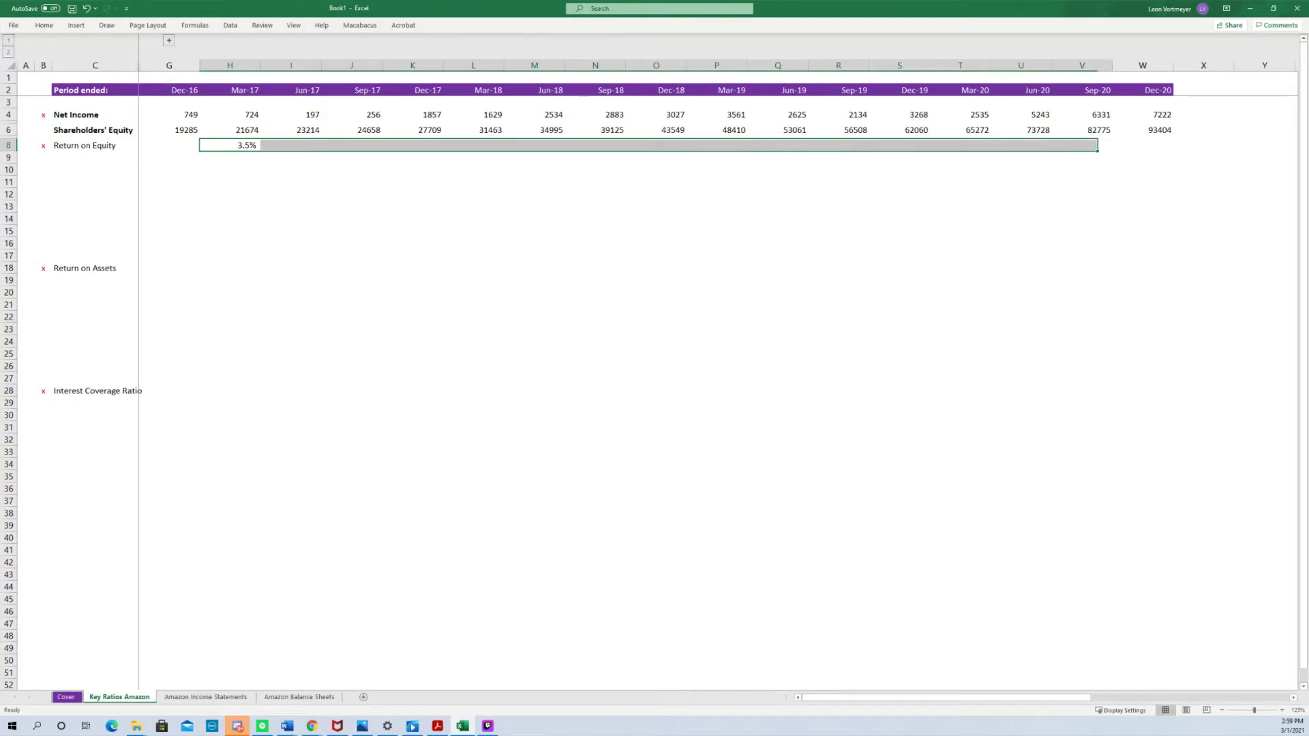
{"action": "key", "text": "shift+Right"}
{"action": "key", "text": "shift+Right"}
{"action": "key", "text": "shift+Left"}
{"action": "key", "text": "ctrl+r"}
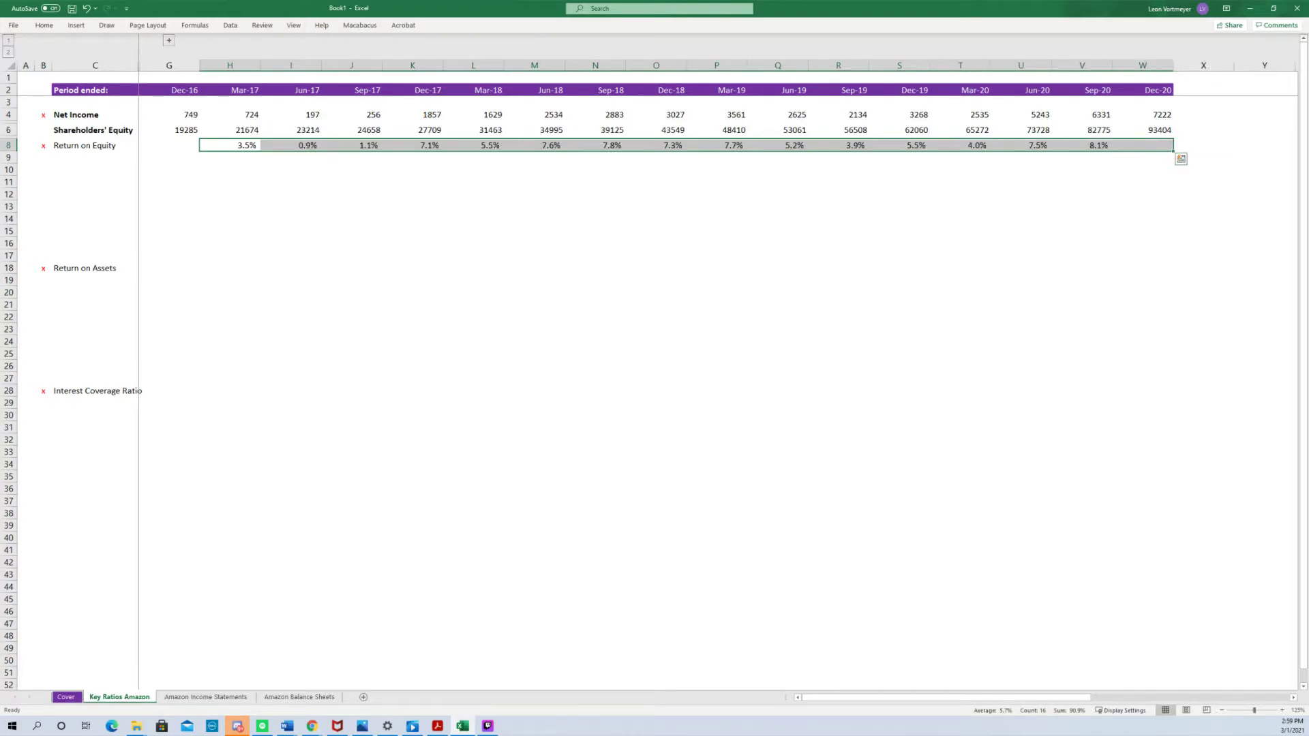
{"action": "key", "text": "Right"}
Review each quarter's Return on Equity formula in row 8 through Dec-20.
{"action": "key", "text": "F2"}
{"action": "key", "text": "Escape"}
{"action": "key", "text": "Right"}
{"action": "key", "text": "F2"}
{"action": "key", "text": "Escape"}
{"action": "key", "text": "Right"}
{"action": "key", "text": "F2"}
{"action": "key", "text": "Escape"}
{"action": "key", "text": "Right"}
{"action": "key", "text": "F2"}
{"action": "key", "text": "Escape"}
{"action": "key", "text": "Right"}
{"action": "key", "text": "F2"}
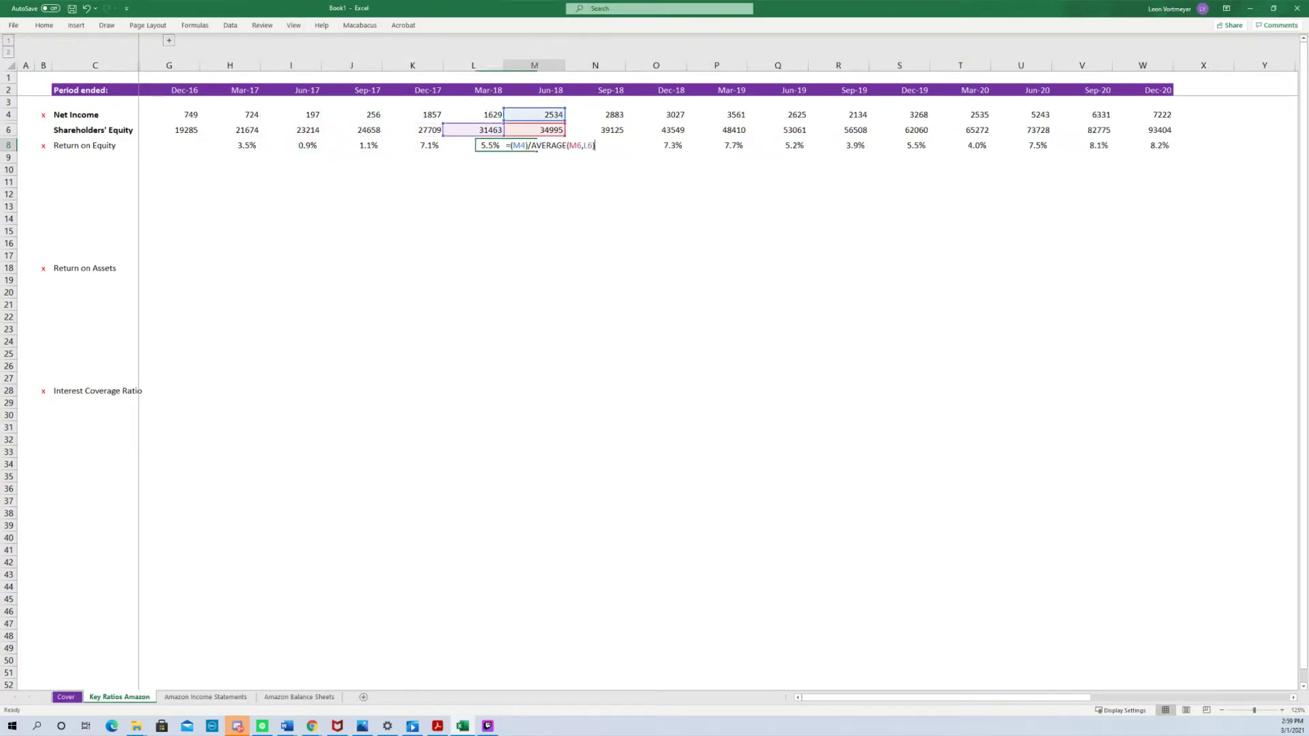
{"action": "key", "text": "Escape"}
{"action": "key", "text": "Right"}
{"action": "key", "text": "F2"}
{"action": "key", "text": "Escape"}
{"action": "key", "text": "Right"}
{"action": "key", "text": "F2"}
{"action": "key", "text": "Escape"}
{"action": "key", "text": "Right"}
{"action": "key", "text": "F2"}
{"action": "key", "text": "Escape"}
{"action": "key", "text": "Right"}
{"action": "key", "text": "F2"}
{"action": "key", "text": "Escape"}
{"action": "key", "text": "Right"}
{"action": "key", "text": "F2"}
{"action": "key", "text": "Escape"}
{"action": "key", "text": "Right"}
{"action": "key", "text": "F2"}
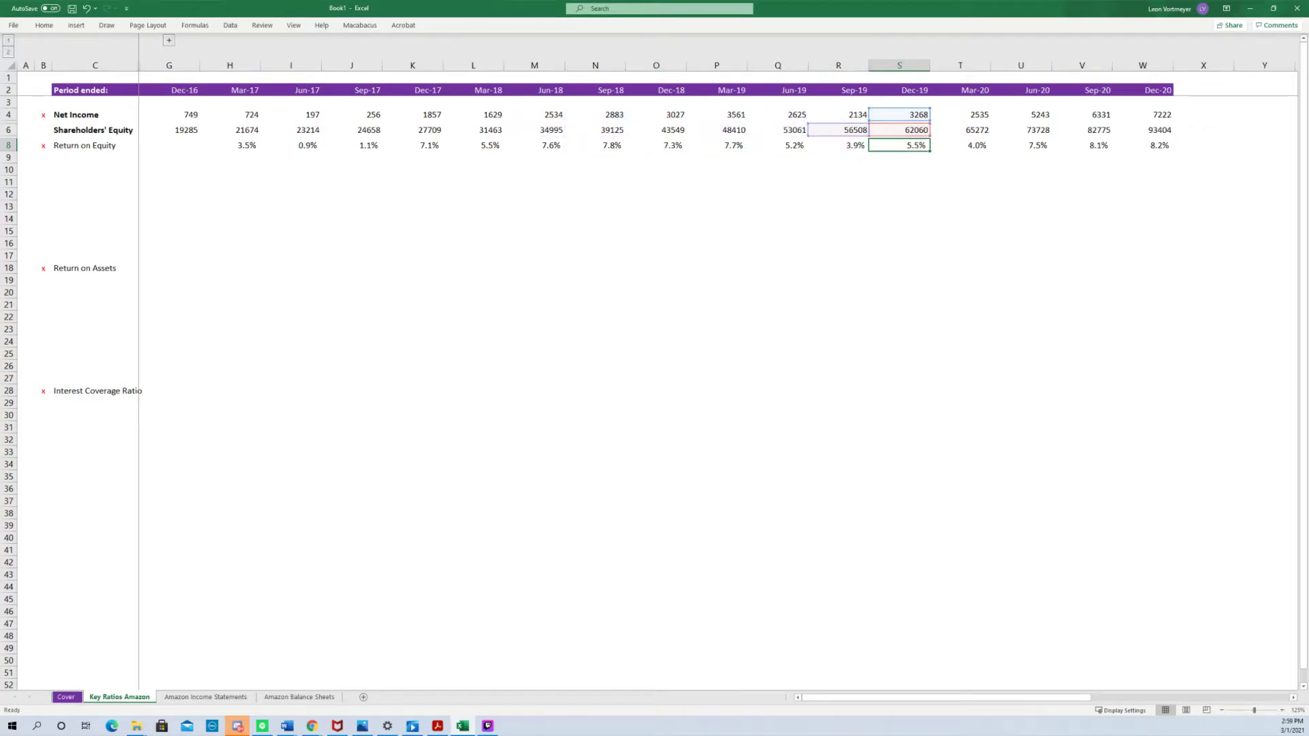
{"action": "key", "text": "Escape"}
{"action": "key", "text": "Right"}
{"action": "key", "text": "F2"}
{"action": "key", "text": "Escape"}
{"action": "key", "text": "Right"}
{"action": "key", "text": "F2"}
{"action": "key", "text": "Escape"}
{"action": "key", "text": "Right"}
{"action": "key", "text": "F2"}
{"action": "key", "text": "Escape"}
{"action": "key", "text": "Right"}
{"action": "key", "text": "F2"}
{"action": "key", "text": "Escape"}
{"action": "key", "text": "Right"}
{"action": "key", "text": "Escape"}
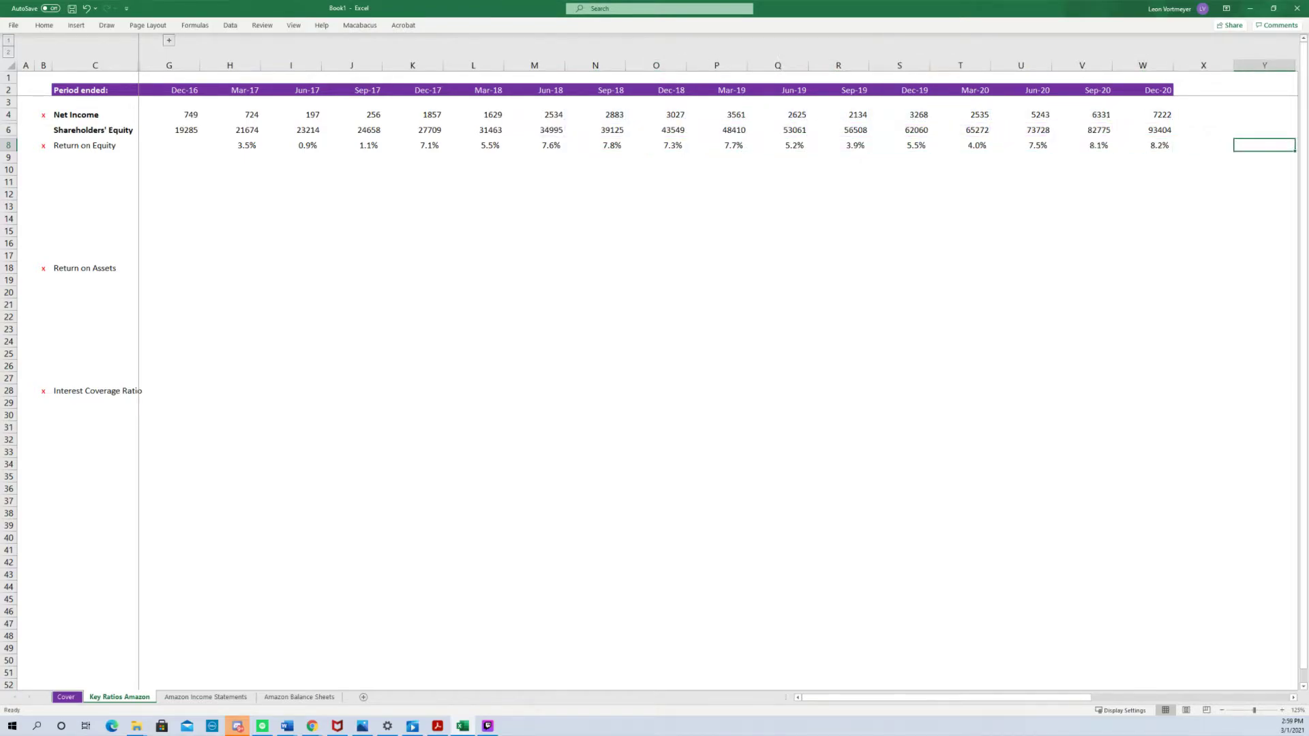
Make the Return on Equity label in C8 bold.
{"action": "key", "text": "Up"}
{"action": "key", "text": "Up"}
{"action": "key", "text": "Left"}
{"action": "key", "text": "Up"}
{"action": "key", "text": "Up"}
{"action": "key", "text": "ctrl+Left"}
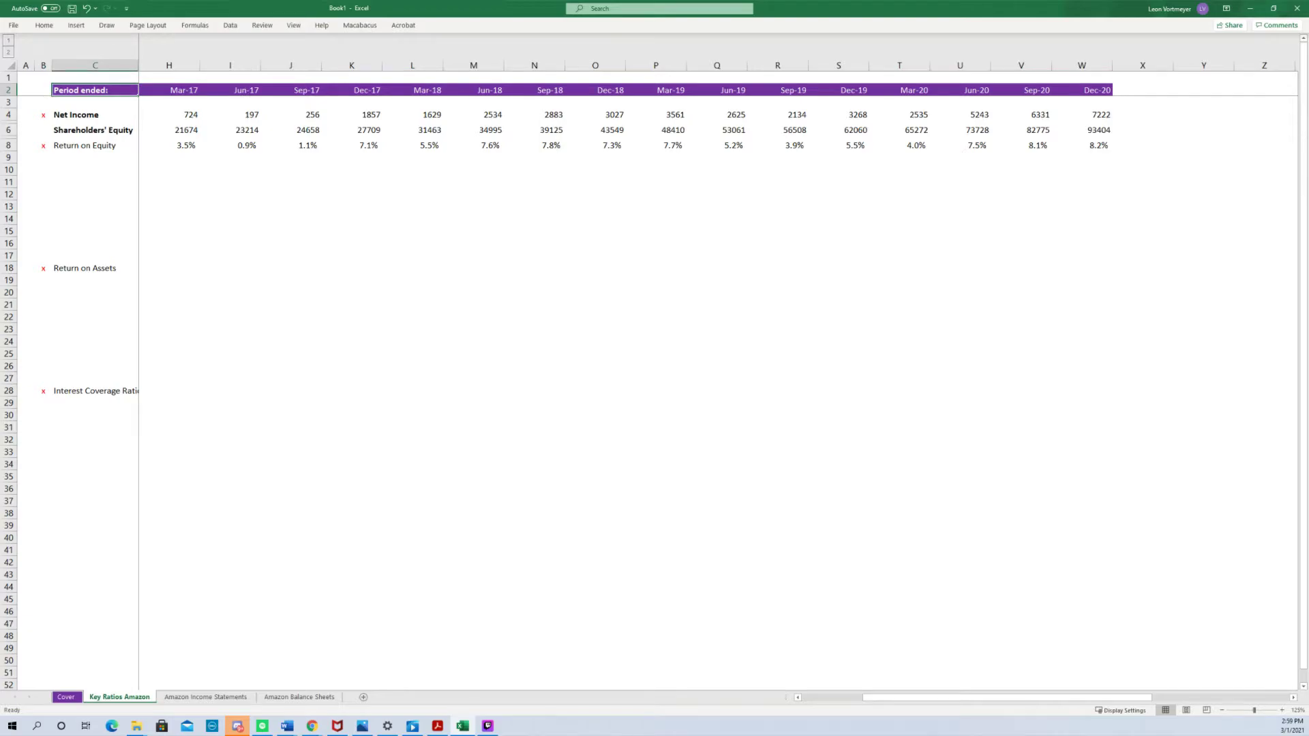
{"action": "key", "text": "Down"}
{"action": "key", "text": "Down"}
{"action": "key", "text": "Down"}
{"action": "key", "text": "Right"}
{"action": "key", "text": "Down"}
{"action": "key", "text": "Left"}
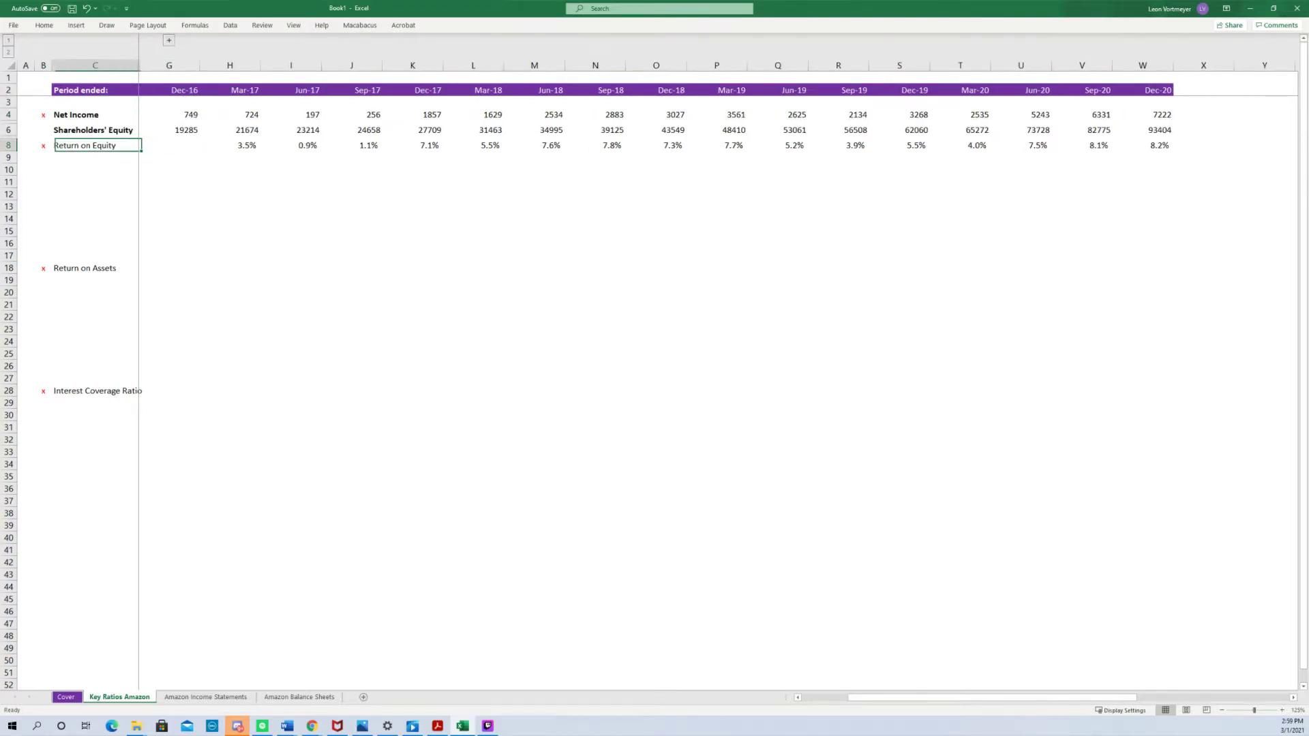
{"action": "key", "text": "ctrl+b"}
Add a top border across the Return on Equity row, C8 to W8.
{"action": "key", "text": "shift+Right"}
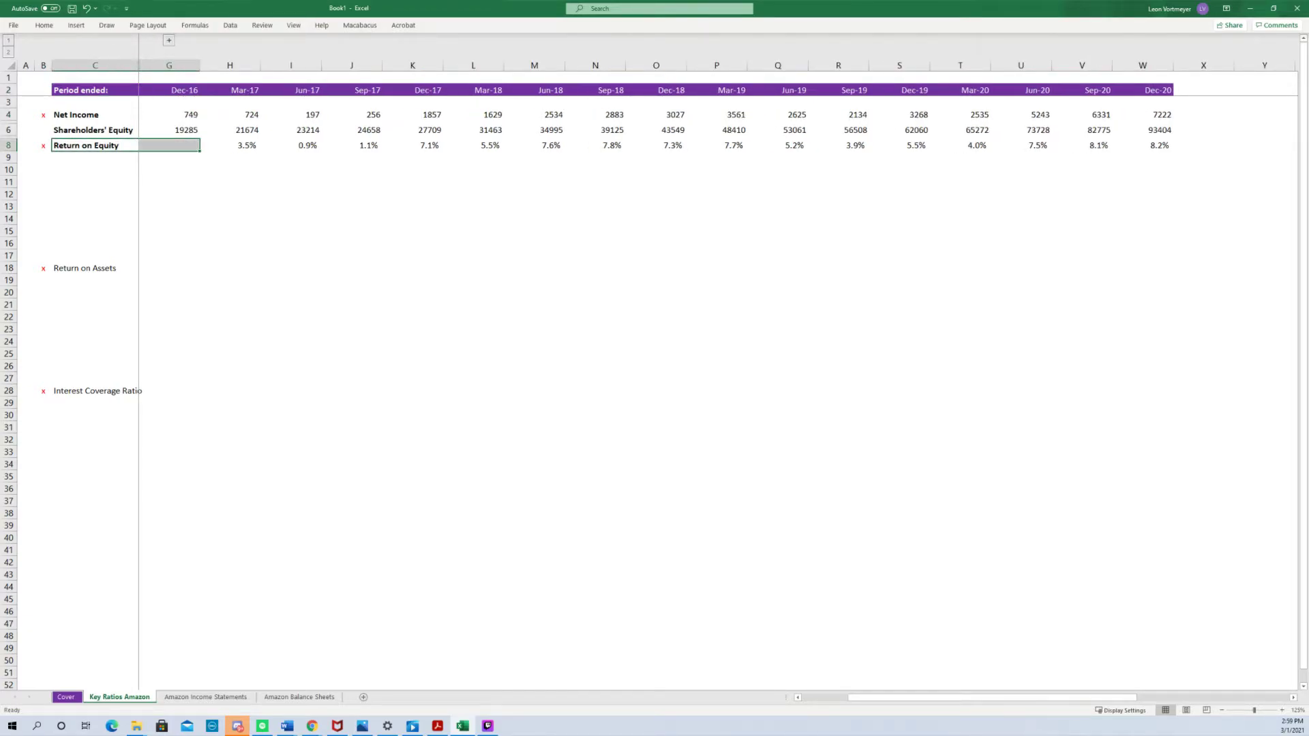
{"action": "key", "text": "shift+Right"}
{"action": "key", "text": "shift+Right"}
{"action": "key", "text": "ctrl+shift+Right"}
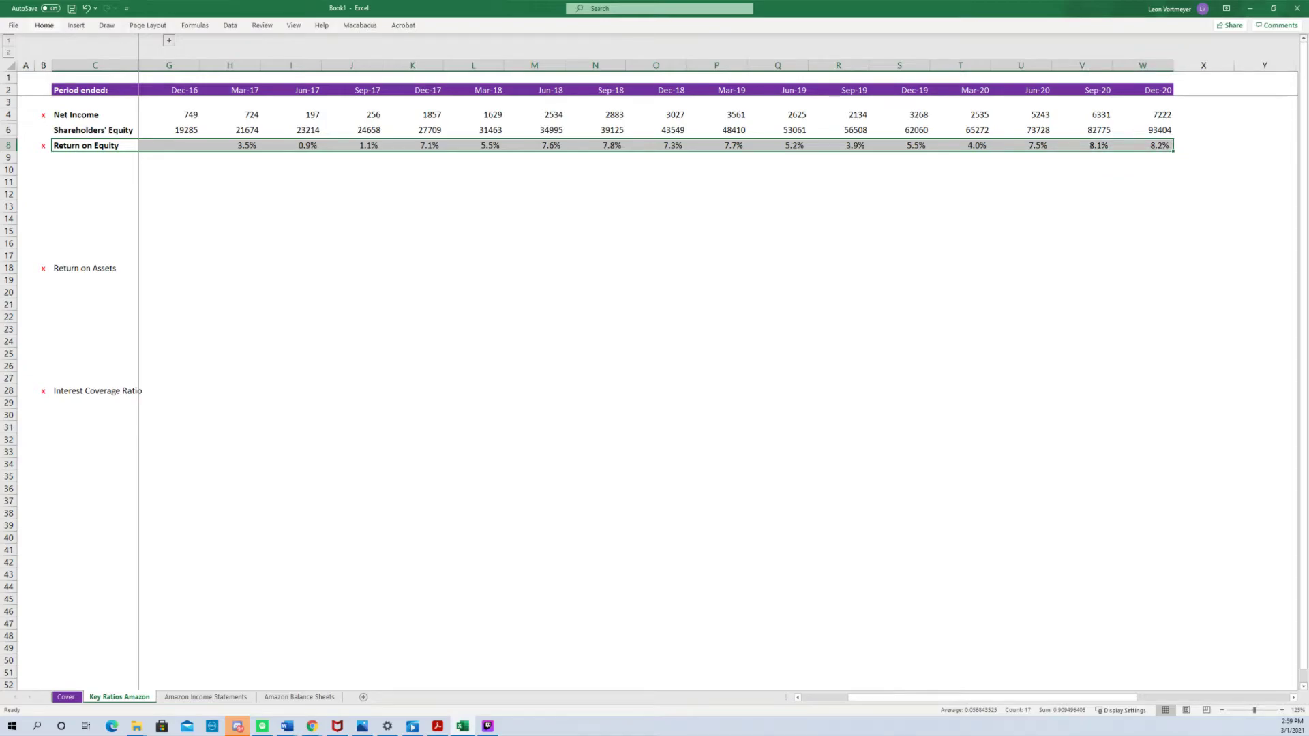
{"action": "key", "text": "alt+h"}
{"action": "key", "text": "b"}
{"action": "key", "text": "p"}
{"action": "key", "text": "Down"}
{"action": "key", "text": "Down"}
{"action": "key", "text": "Down"}
{"action": "key", "text": "Down"}
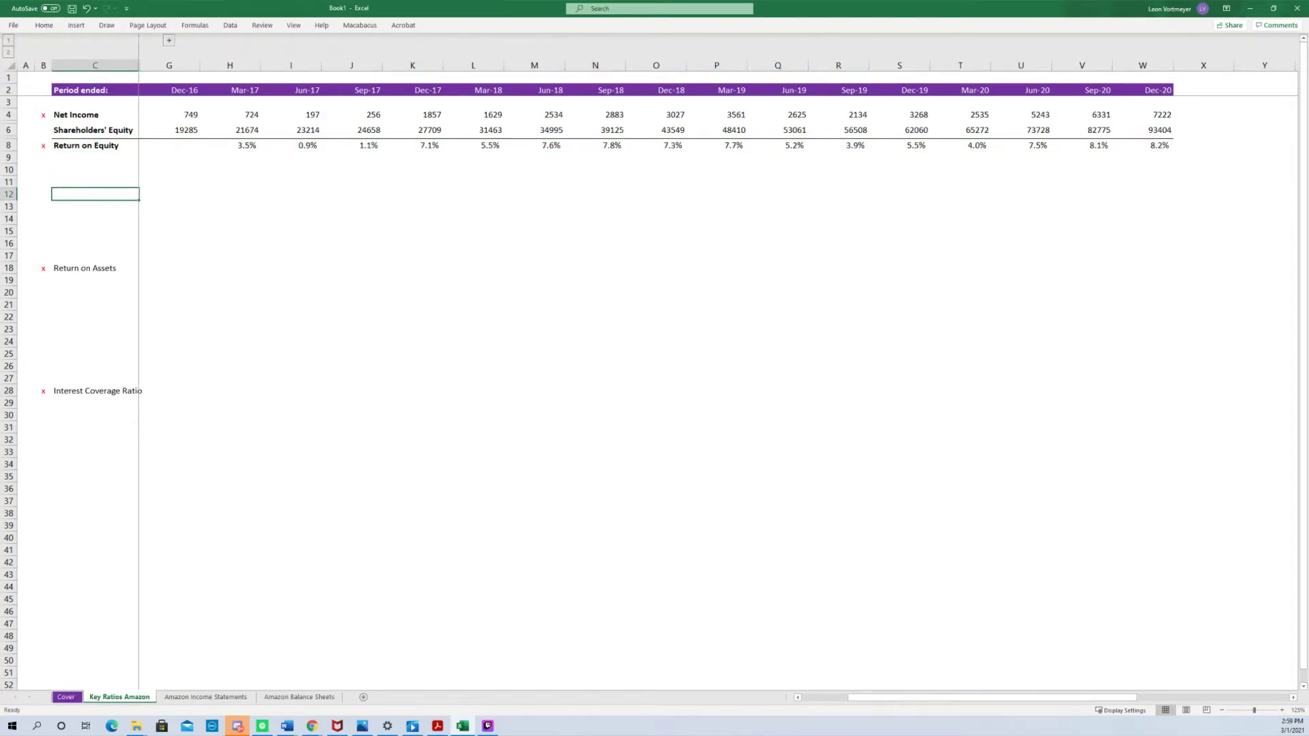
Add a bold 'Total Assets' label in row 11.
{"action": "key", "text": "Up"}
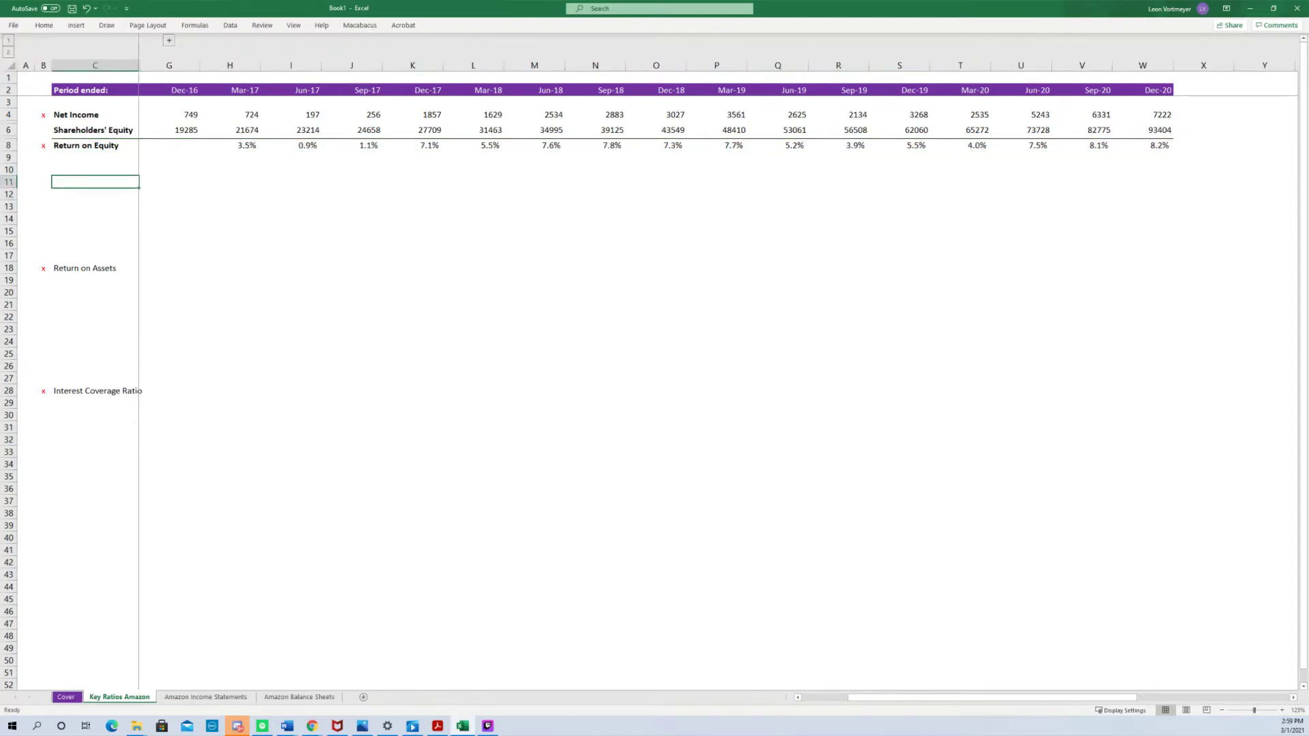
{"action": "type", "text": "Total Assets"}
{"action": "key", "text": "ctrl+Return"}
{"action": "key", "text": "ctrl+b"}
{"action": "key", "text": "Right"}
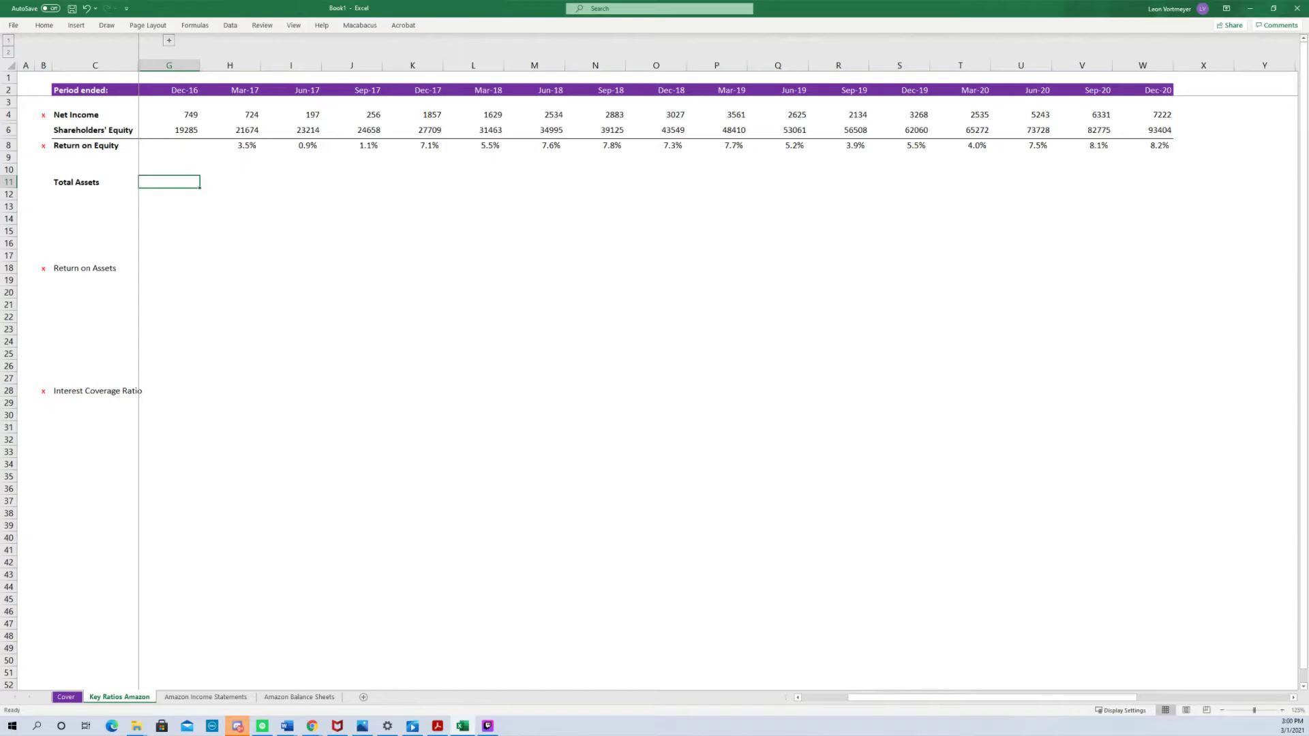
Link G11 to the Dec-16 Total assets figure on Amazon Balance Sheets.
{"action": "type", "text": "="}
{"action": "key", "text": "ctrl+Page_Down"}
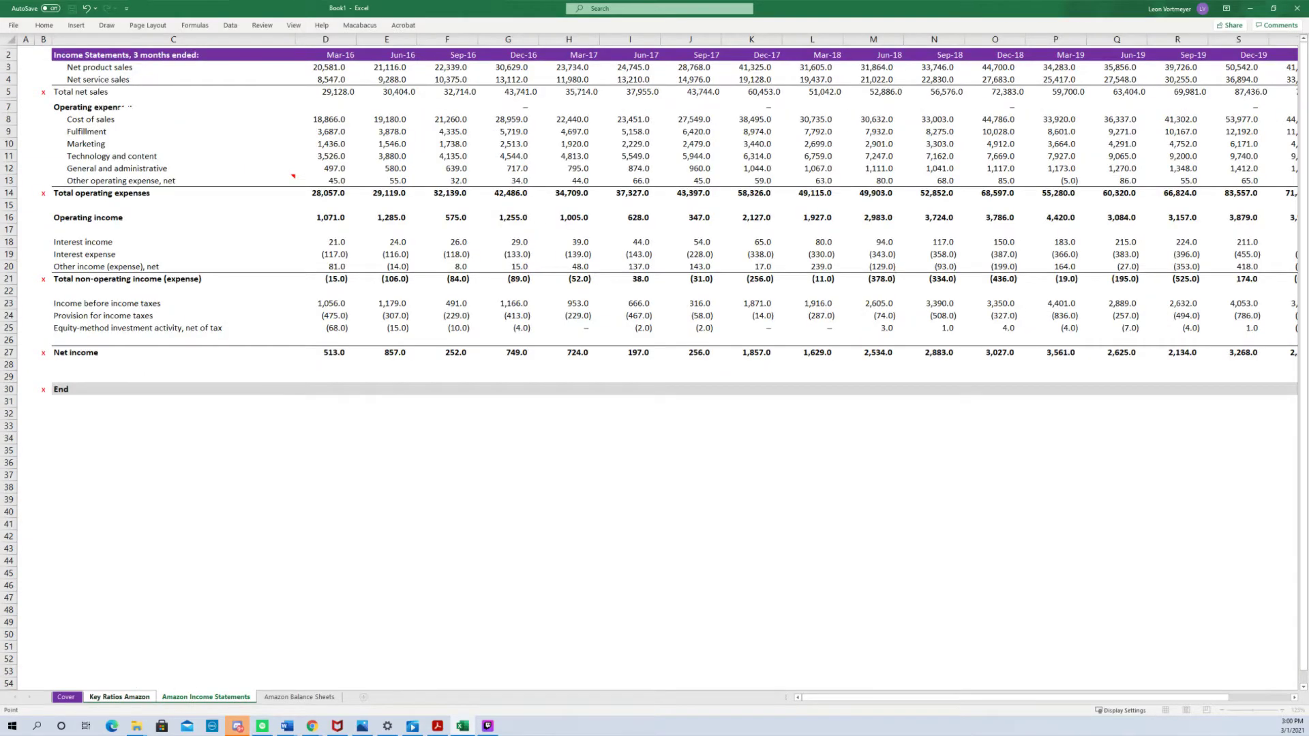
{"action": "key", "text": "ctrl+Page_Down"}
{"action": "key", "text": "Down"}
{"action": "key", "text": "Down"}
{"action": "key", "text": "Right"}
{"action": "key", "text": "Down"}
{"action": "key", "text": "Right"}
{"action": "key", "text": "Down"}
{"action": "key", "text": "Down"}
{"action": "key", "text": "Down"}
{"action": "key", "text": "Down"}
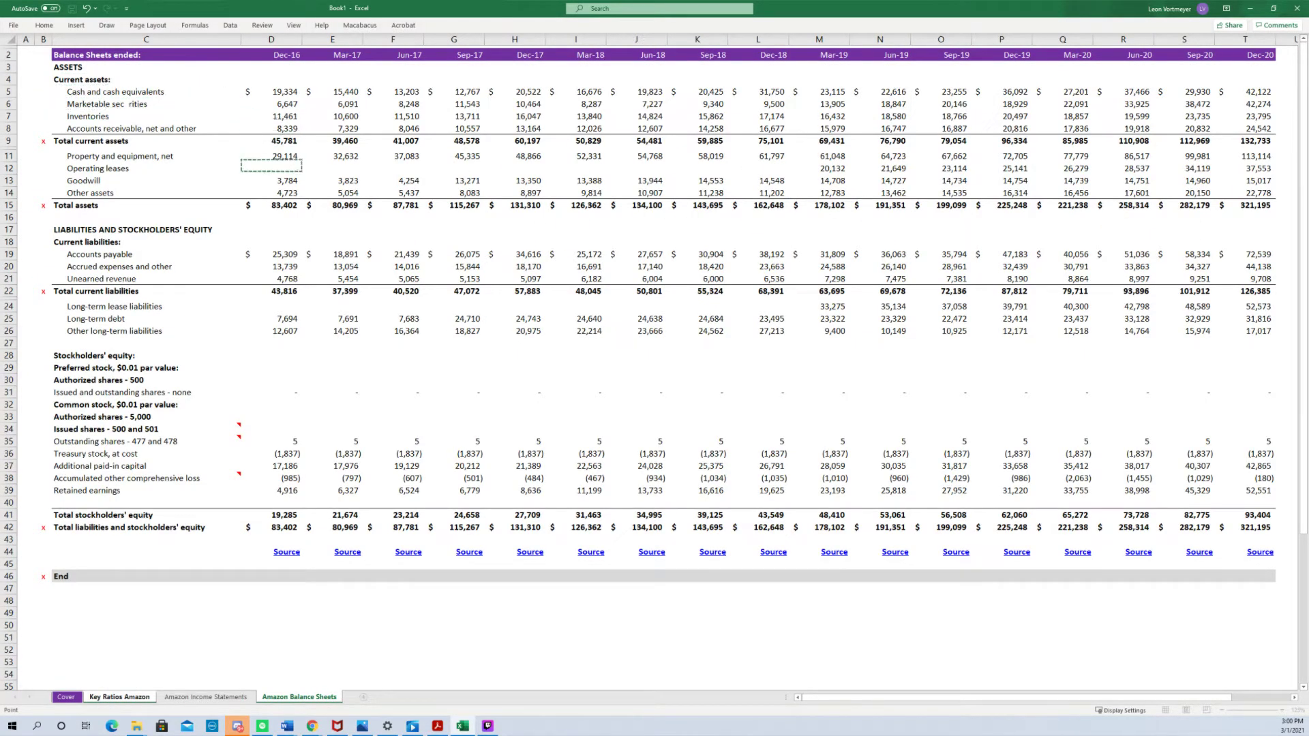
{"action": "key", "text": "Down"}
{"action": "key", "text": "Down"}
{"action": "key", "text": "Down"}
{"action": "key", "text": "Return"}
Fill the Total Assets link right across all quarters to Dec-20.
{"action": "key", "text": "shift+Right"}
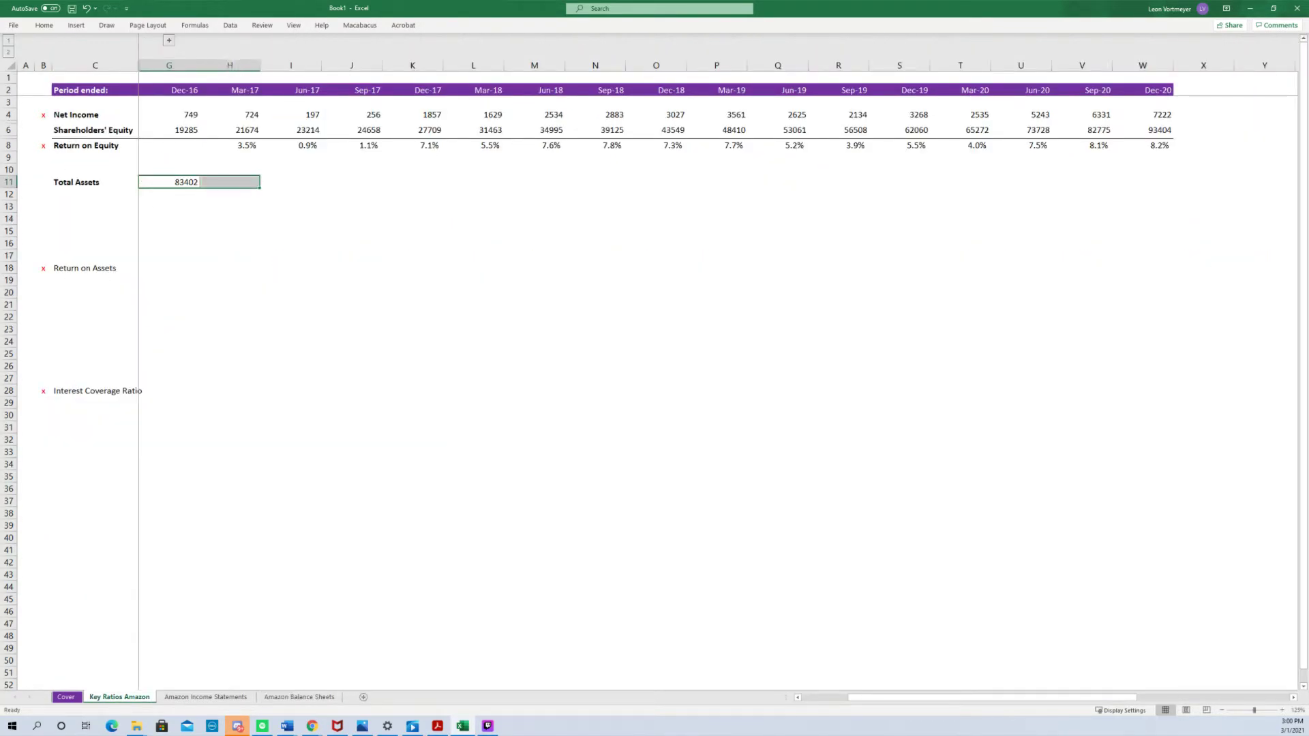
{"action": "key", "text": "shift+Right"}
{"action": "key", "text": "shift+Right"}
{"action": "key", "text": "shift+Right"}
{"action": "key", "text": "shift+Right"}
{"action": "key", "text": "shift+Right"}
{"action": "key", "text": "shift+Right"}
{"action": "key", "text": "shift+Right"}
{"action": "key", "text": "shift+Right"}
{"action": "key", "text": "shift+Right"}
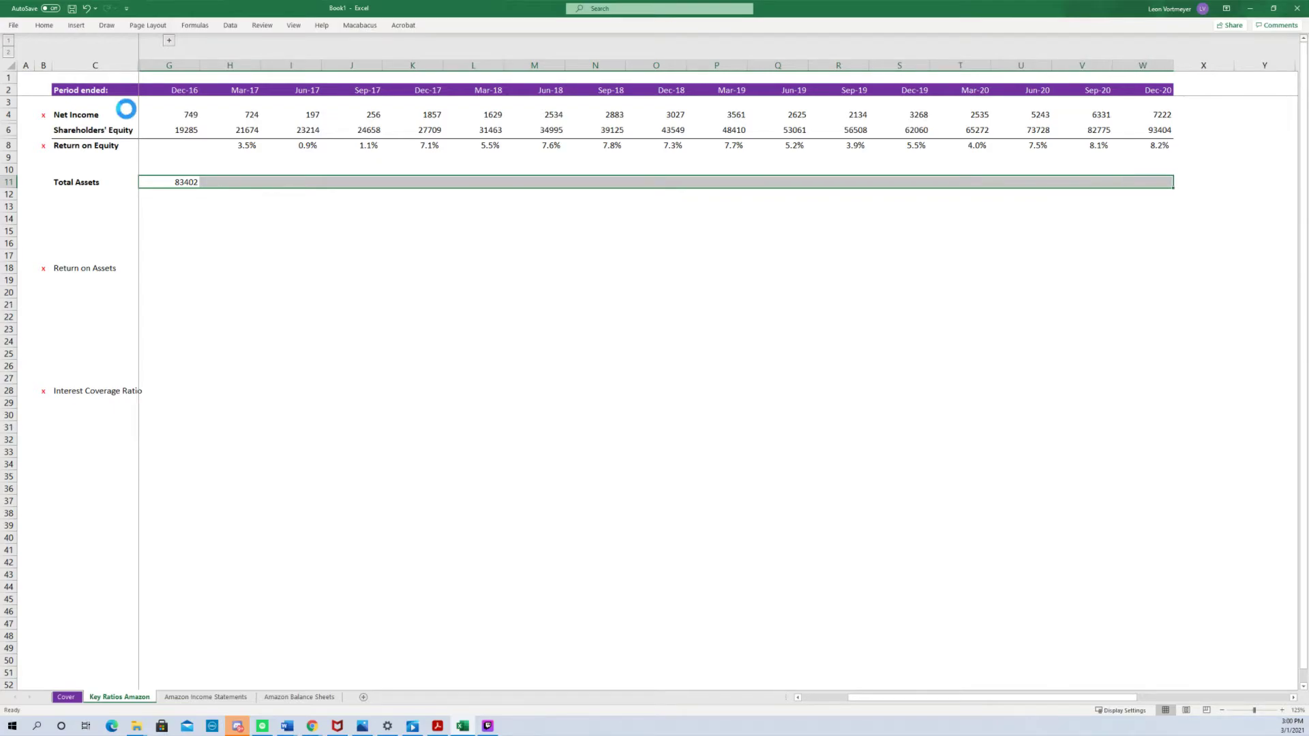
{"action": "key", "text": "ctrl+r"}
{"action": "key", "text": "Up"}
{"action": "key", "text": "Up"}
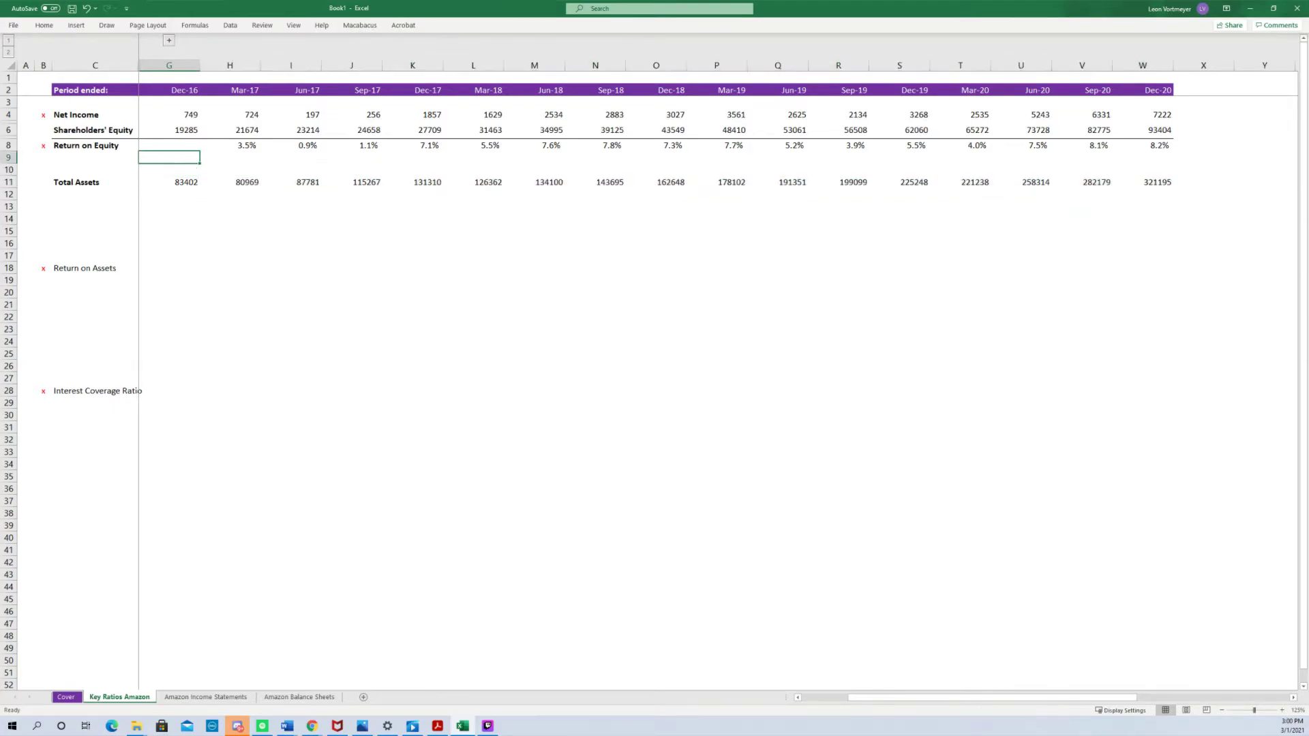
{"action": "key", "text": "Left"}
{"action": "key", "text": "Up"}
{"action": "key", "text": "Up"}
{"action": "key", "text": "Up"}
Remove bold from the Net Income and Shareholders' Equity labels.
{"action": "key", "text": "shift+Down"}
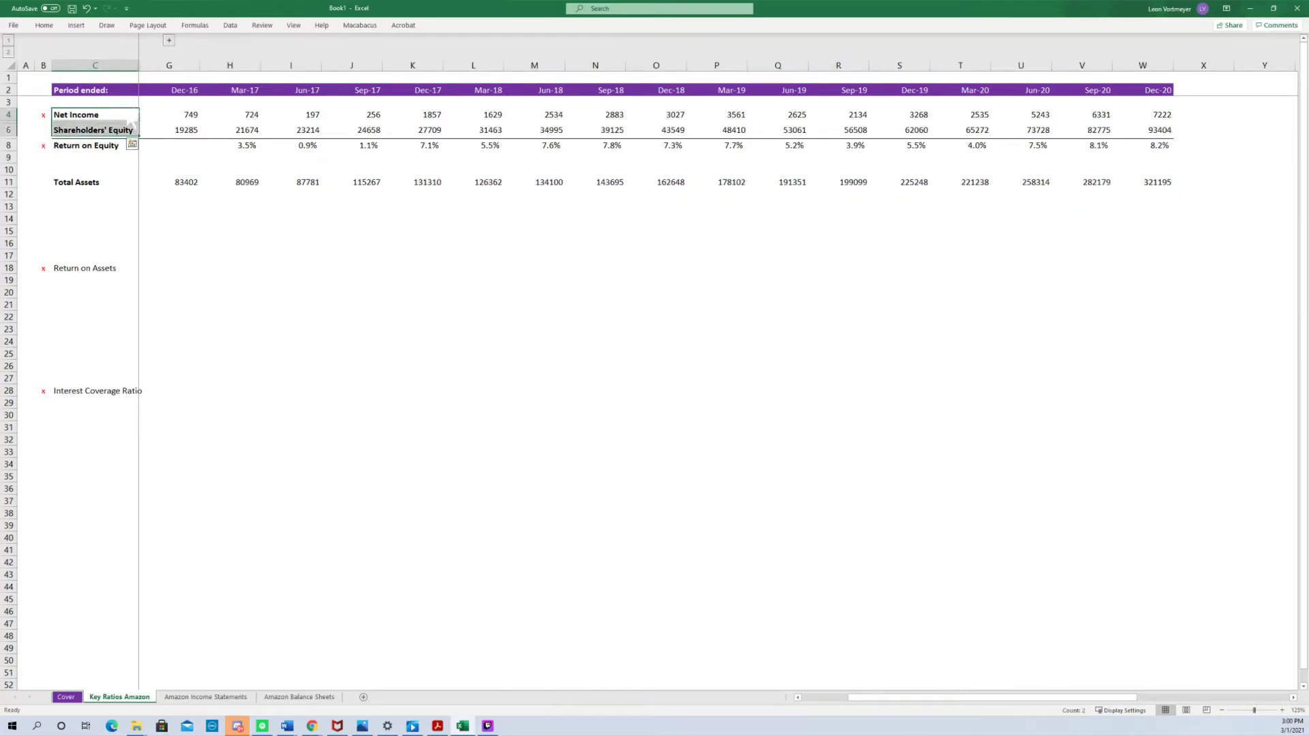
{"action": "key", "text": "ctrl+b"}
{"action": "key", "text": "shift+Up"}
{"action": "key", "text": "Down"}
{"action": "key", "text": "Down"}
{"action": "key", "text": "Down"}
{"action": "key", "text": "Down"}
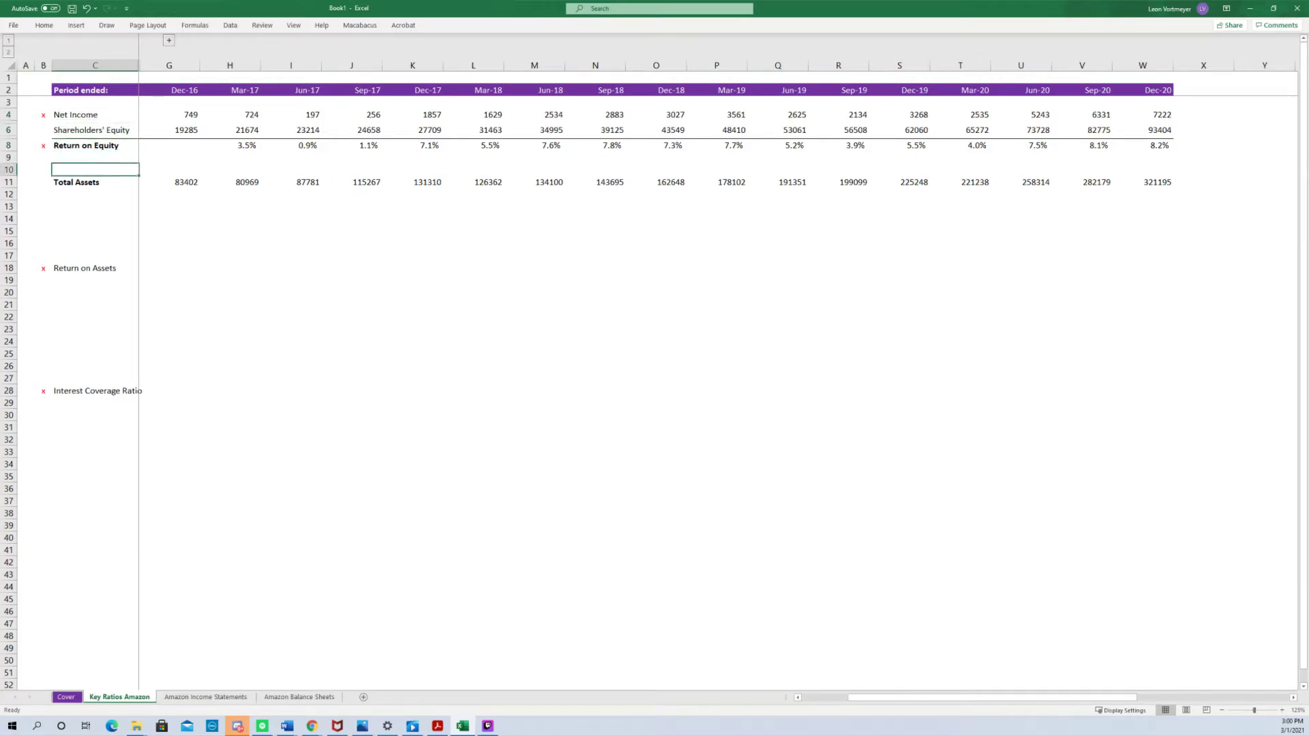
{"action": "key", "text": "Down"}
{"action": "key", "text": "Down"}
{"action": "key", "text": "Down"}
Enter the labels Net Income, Interest Expense and Effective Tax Rate in C13:C15.
{"action": "type", "text": "Ne"}
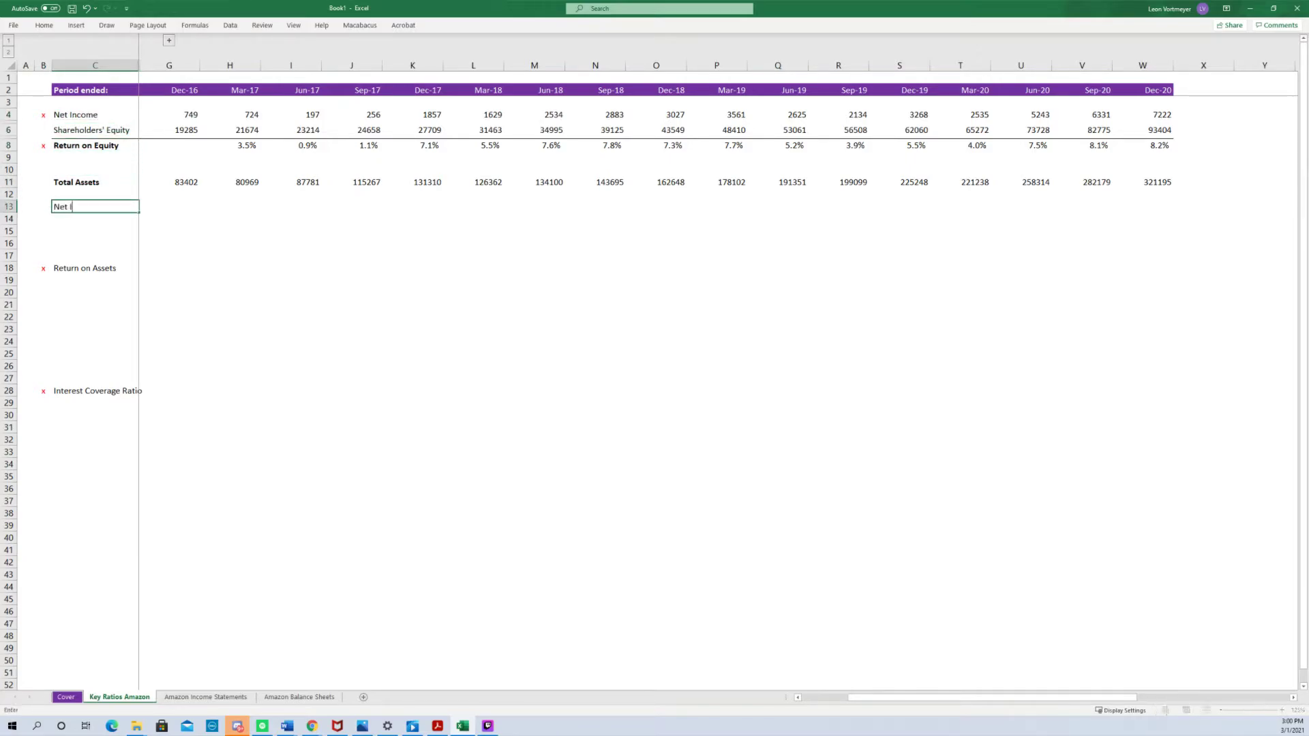
{"action": "key", "text": "Return"}
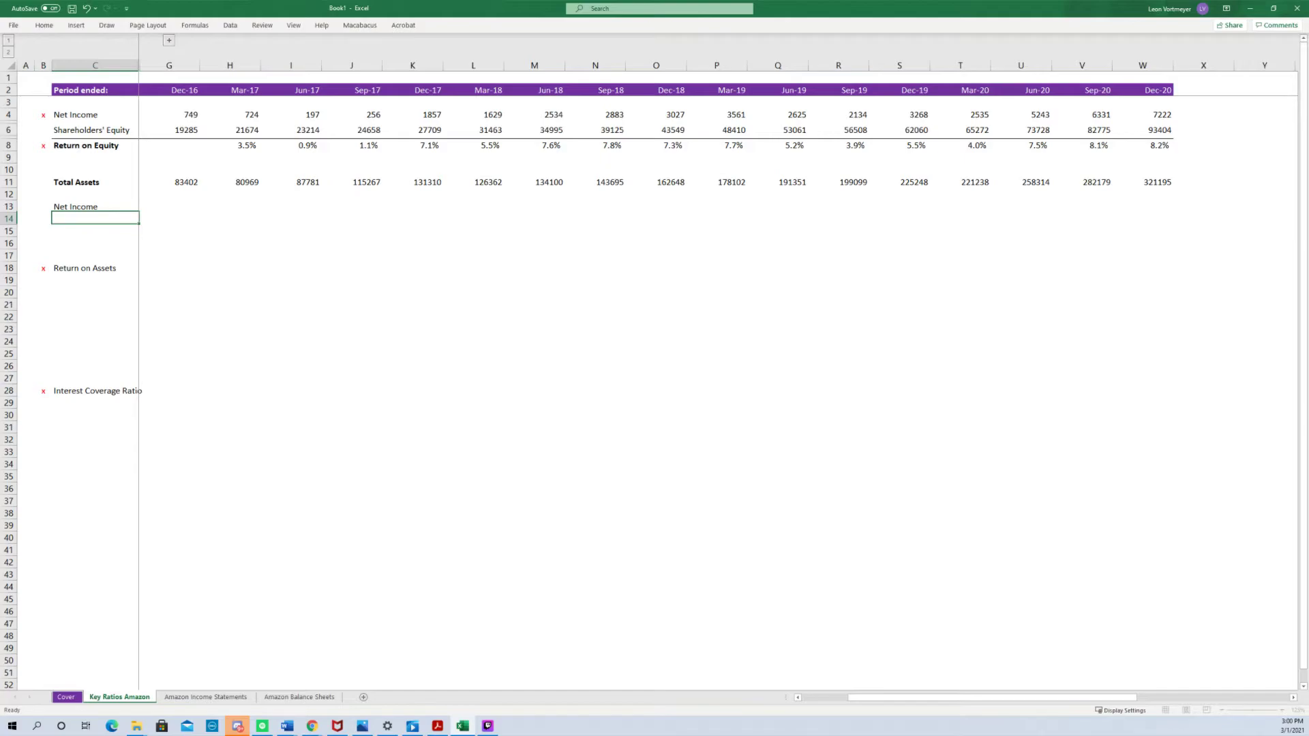
{"action": "type", "text": "Interest Expe"}
{"action": "type", "text": "nse"}
{"action": "key", "text": "Return"}
{"action": "type", "text": "Effective Tax"}
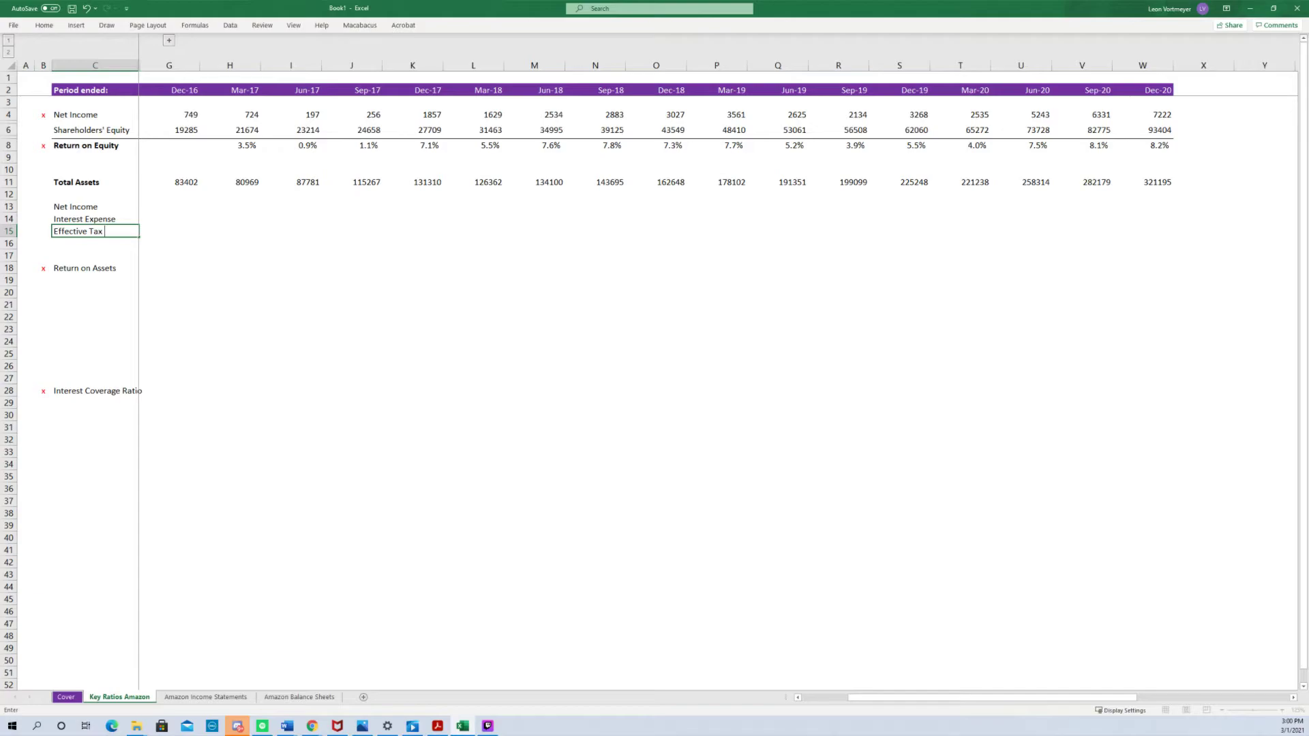
{"action": "type", "text": "Rat"}
{"action": "key", "text": "ctrl+Return"}
{"action": "key", "text": "F2"}
{"action": "type", "text": "e"}
{"action": "key", "text": "Return"}
{"action": "key", "text": "Up"}
{"action": "key", "text": "Up"}
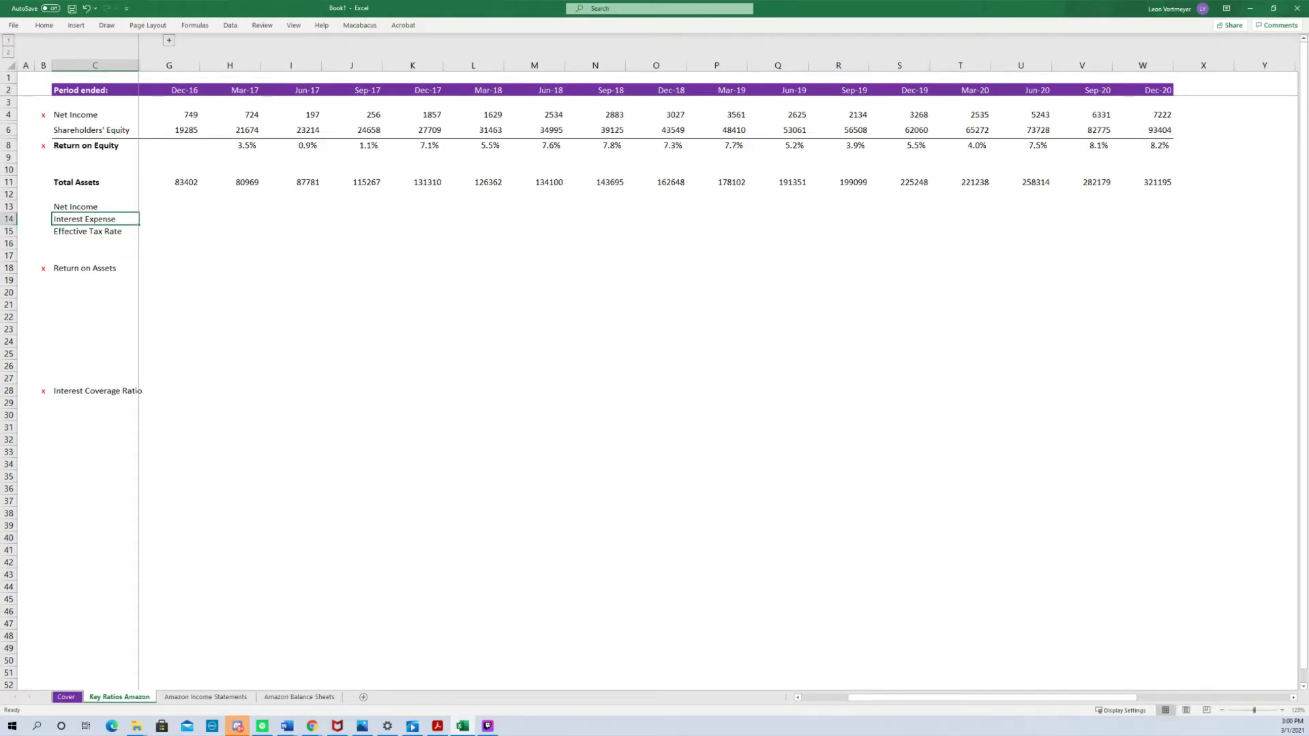
{"action": "key", "text": "Up"}
{"action": "key", "text": "Right"}
Link the lower Net Income row to row 4 (=G4) across all quarters.
{"action": "type", "text": "="}
{"action": "key", "text": "Up"}
{"action": "key", "text": "Up"}
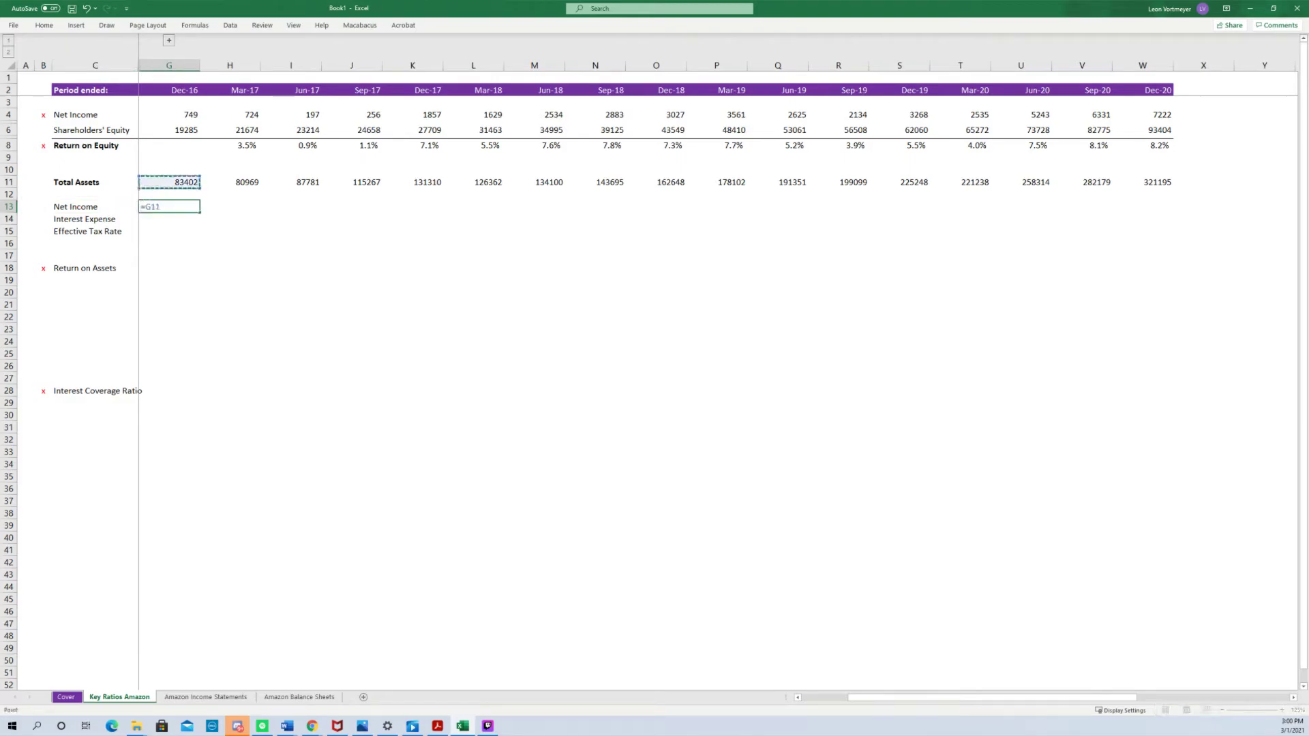
{"action": "key", "text": "Up"}
{"action": "key", "text": "Up"}
{"action": "key", "text": "Up"}
{"action": "key", "text": "Up"}
{"action": "key", "text": "Up"}
{"action": "key", "text": "Up"}
{"action": "key", "text": "Up"}
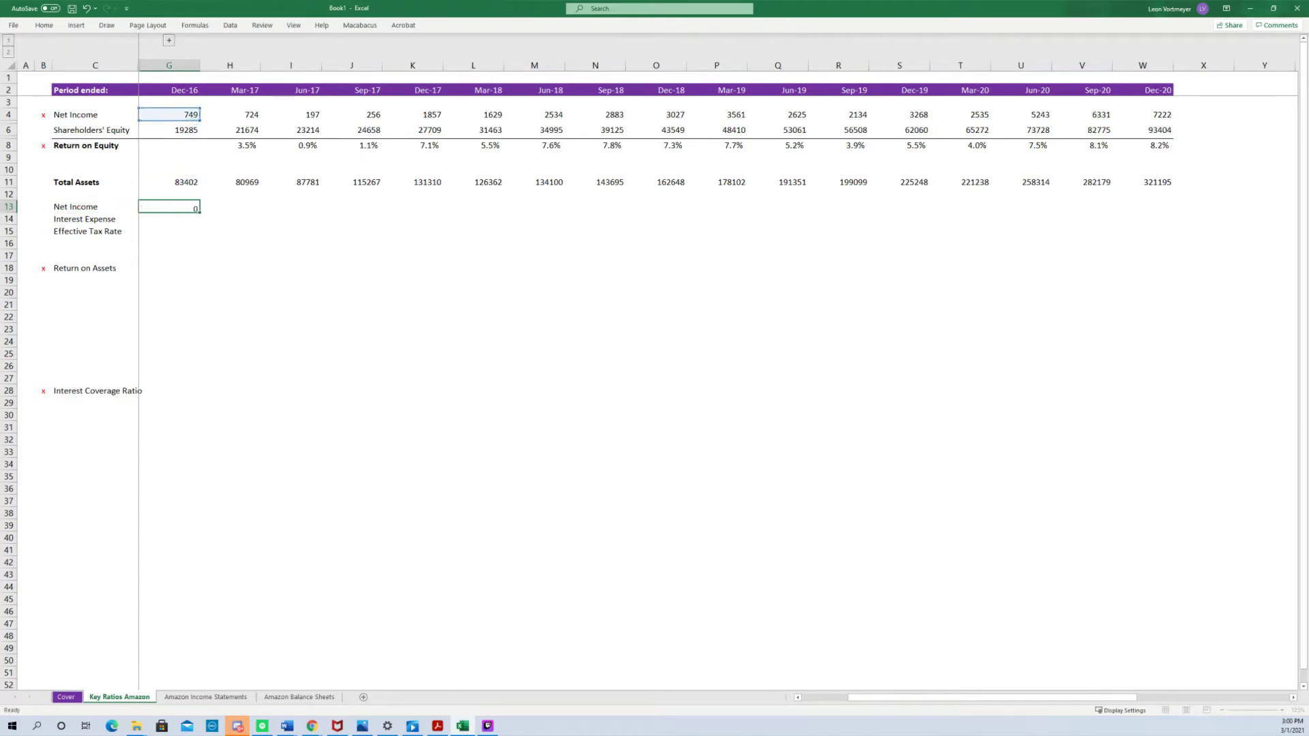
{"action": "key", "text": "Return"}
{"action": "key", "text": "Up"}
{"action": "key", "text": "shift+Right"}
{"action": "key", "text": "shift+Right"}
{"action": "key", "text": "shift+Right"}
{"action": "key", "text": "shift+Right"}
{"action": "key", "text": "shift+Right"}
{"action": "key", "text": "shift+Right"}
{"action": "key", "text": "shift+Right"}
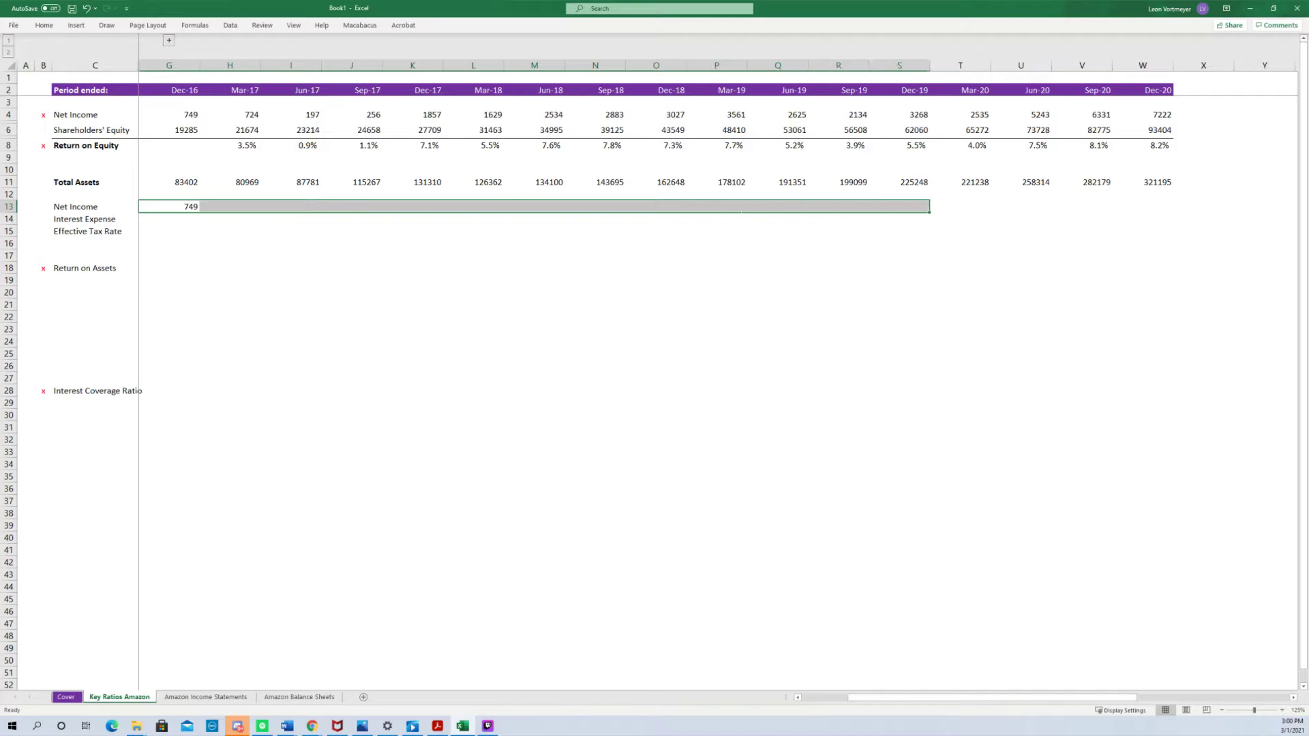
{"action": "key", "text": "shift+Right"}
{"action": "key", "text": "shift+Right"}
{"action": "key", "text": "shift+Right"}
{"action": "key", "text": "shift+Right"}
{"action": "key", "text": "ctrl+r"}
{"action": "key", "text": "Down"}
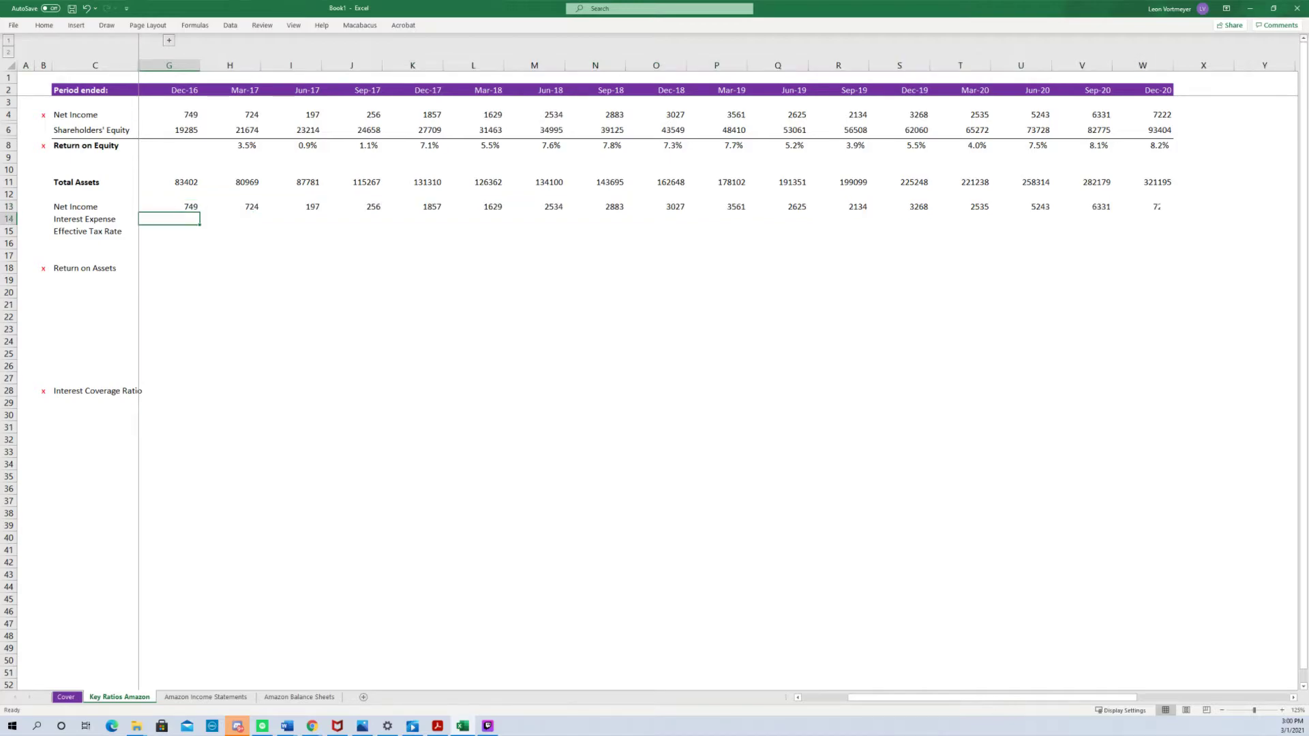
Fill Interest Expense with a SUM of income statement interest income and expense, all quarters.
{"action": "type", "text": "="}
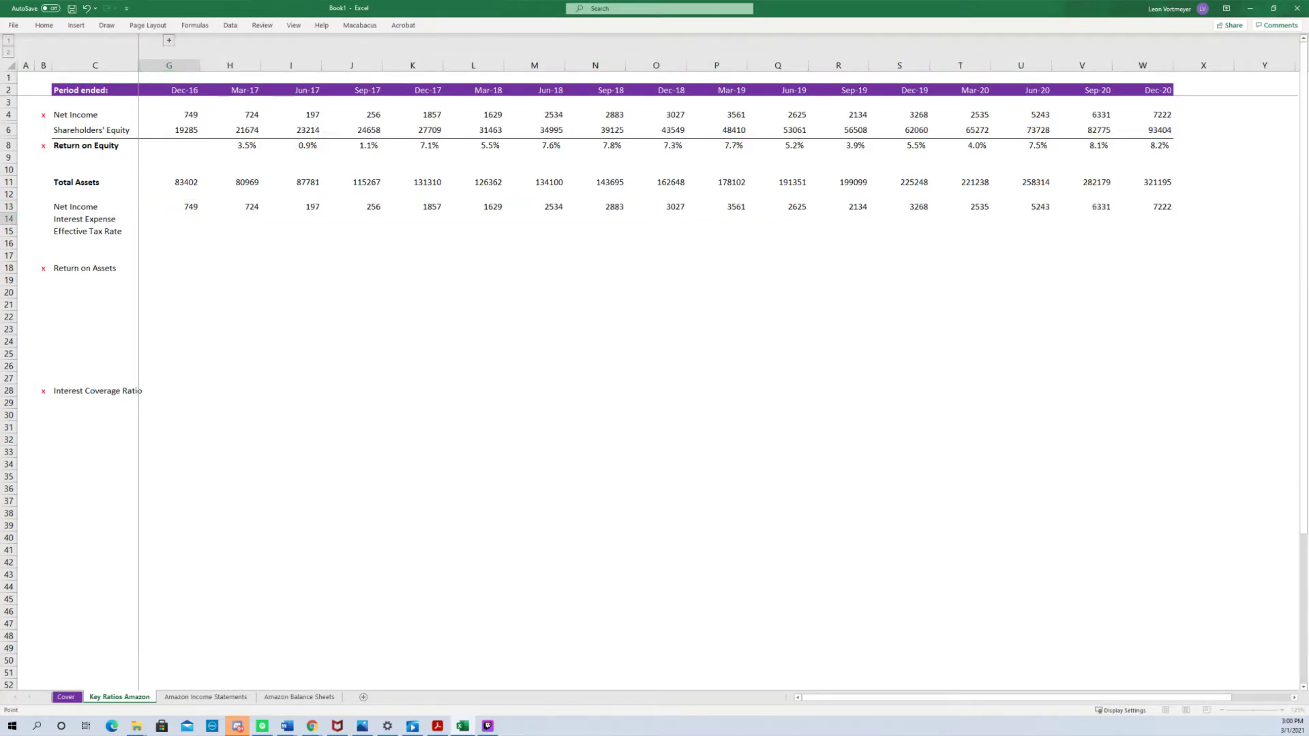
{"action": "key", "text": "ctrl+Page_Down"}
{"action": "key", "text": "ctrl+Page_Down"}
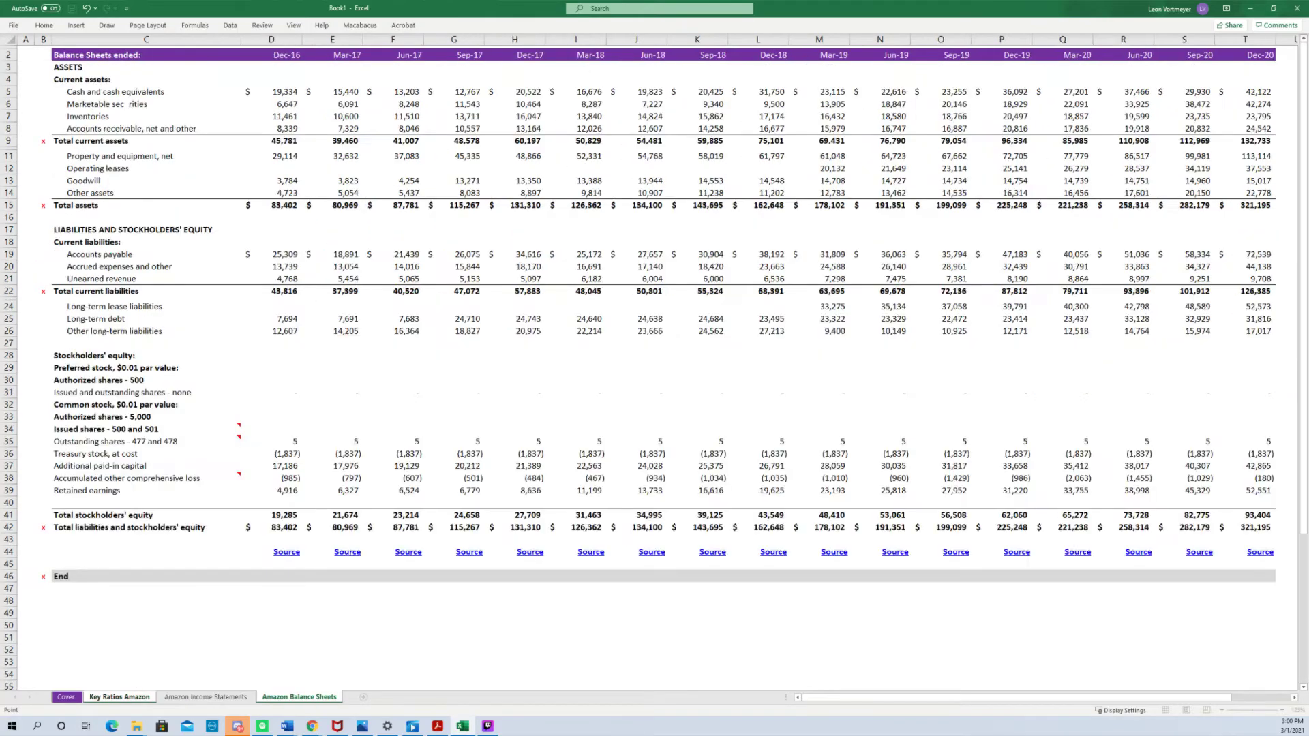
{"action": "key", "text": "ctrl+Page_Up"}
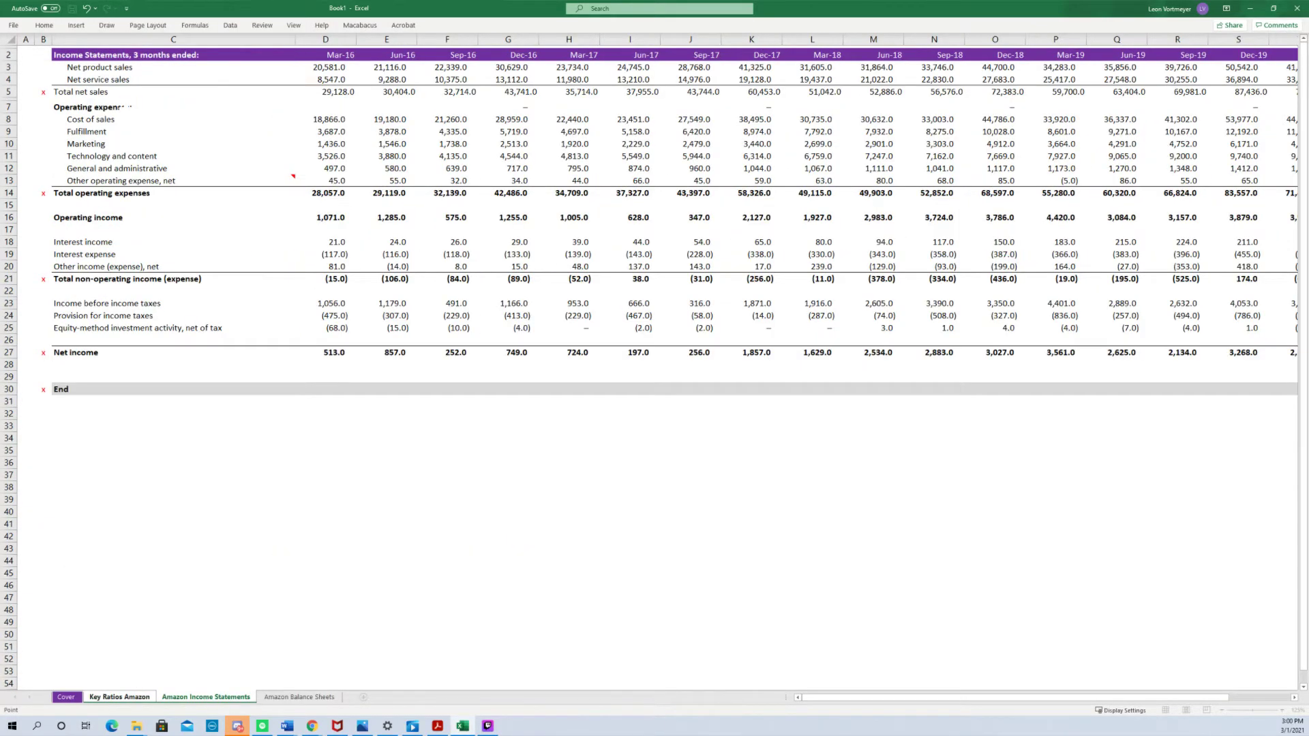
{"action": "key", "text": "ctrl+Page_Up"}
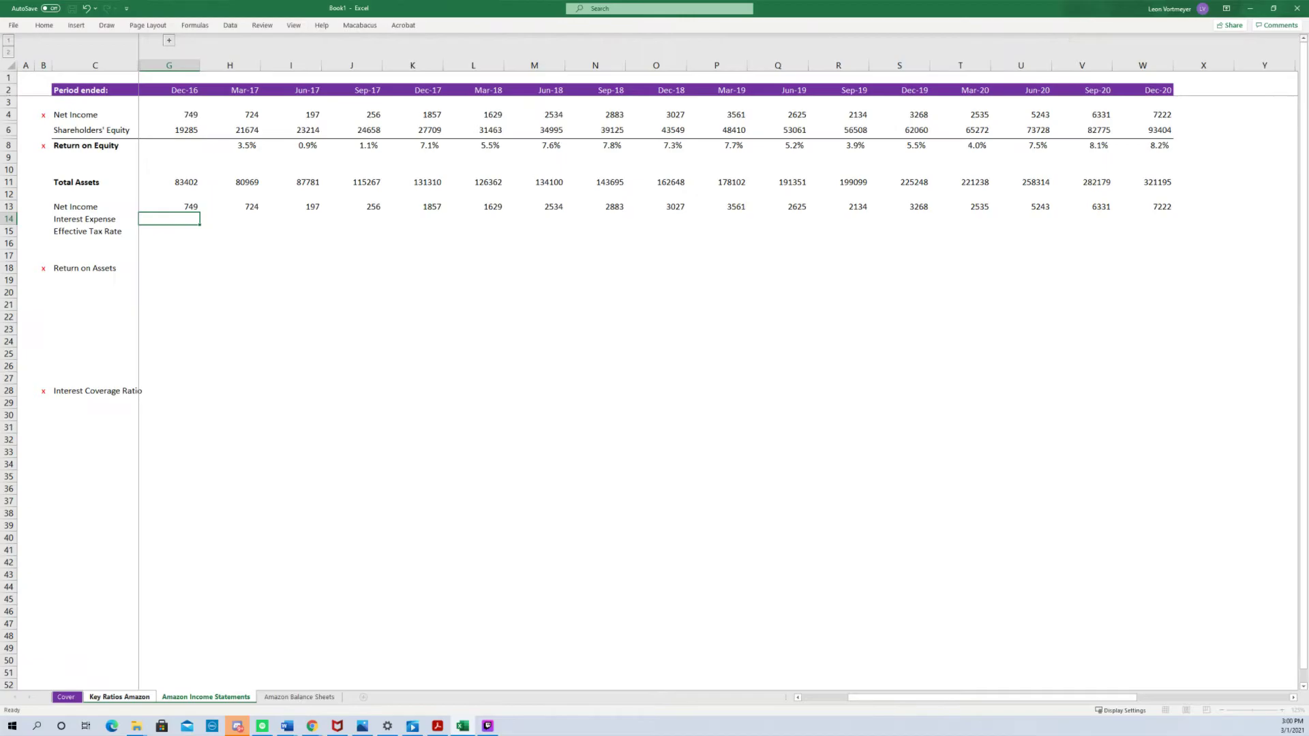
{"action": "type", "text": "sum("}
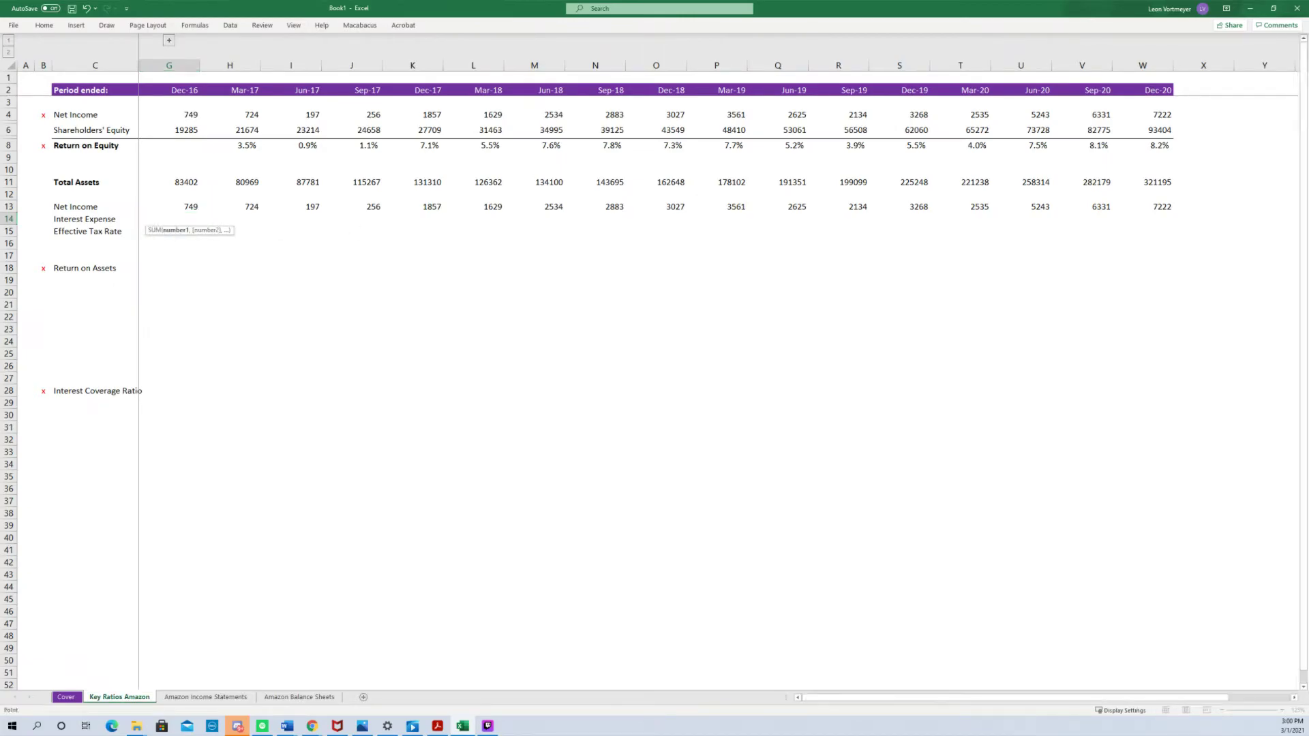
{"action": "key", "text": "ctrl+Page_Down"}
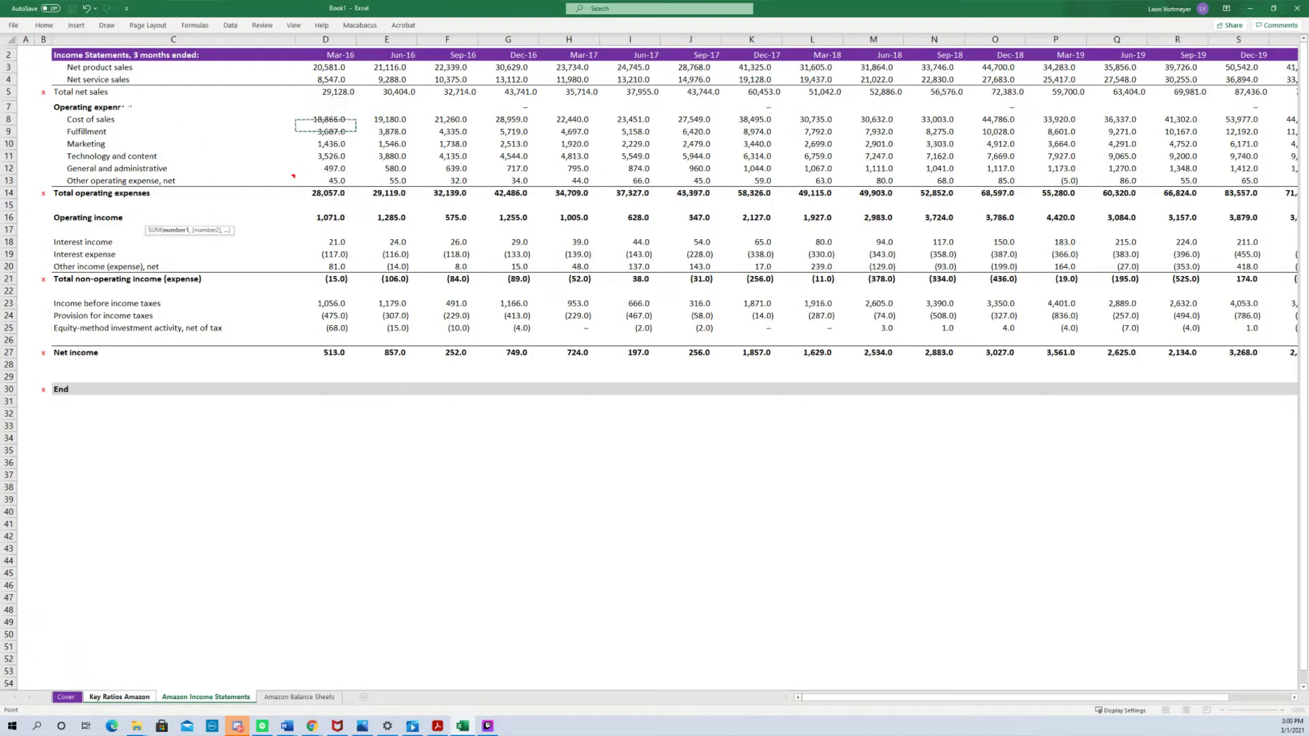
{"action": "key", "text": "Down"}
{"action": "key", "text": "Down"}
{"action": "key", "text": "Down"}
{"action": "key", "text": "shift+Down"}
{"action": "key", "text": "Return"}
{"action": "key", "text": "shift+Right"}
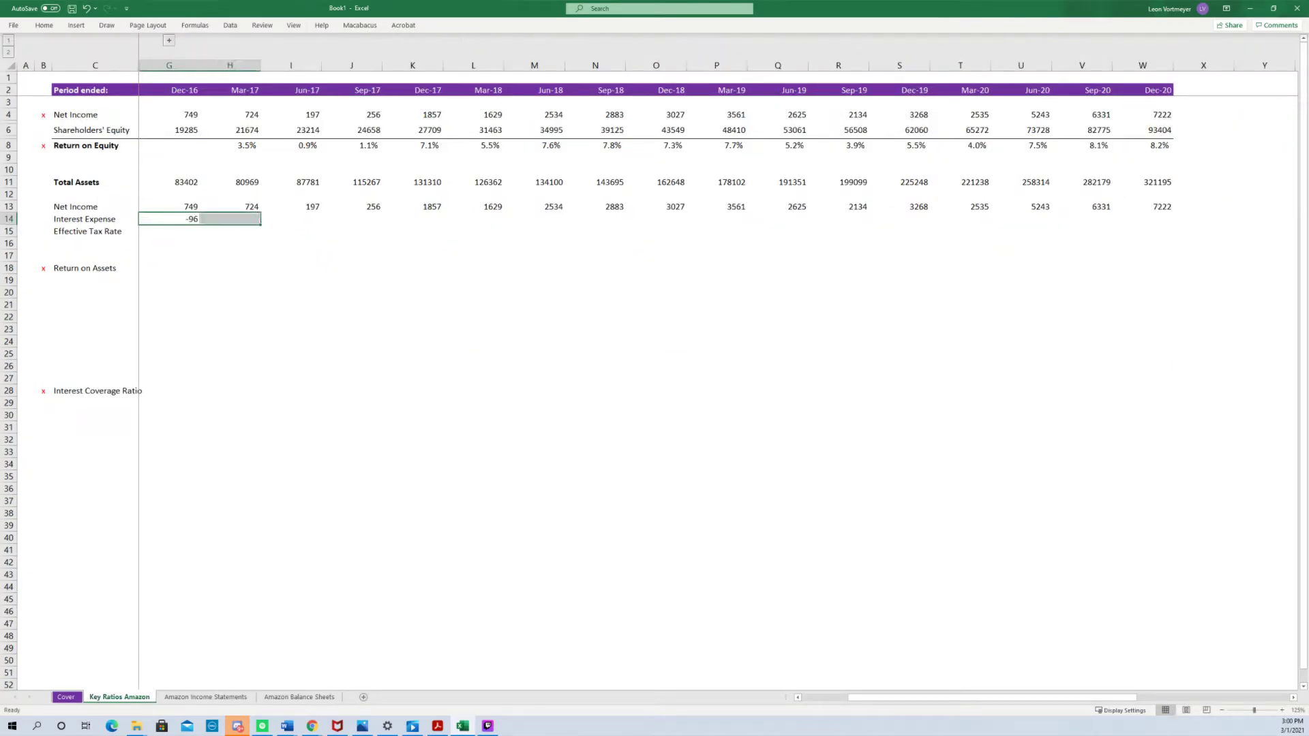
{"action": "key", "text": "shift+Right"}
{"action": "key", "text": "shift+Right"}
{"action": "key", "text": "shift+Right"}
{"action": "key", "text": "shift+Right"}
{"action": "key", "text": "shift+Right"}
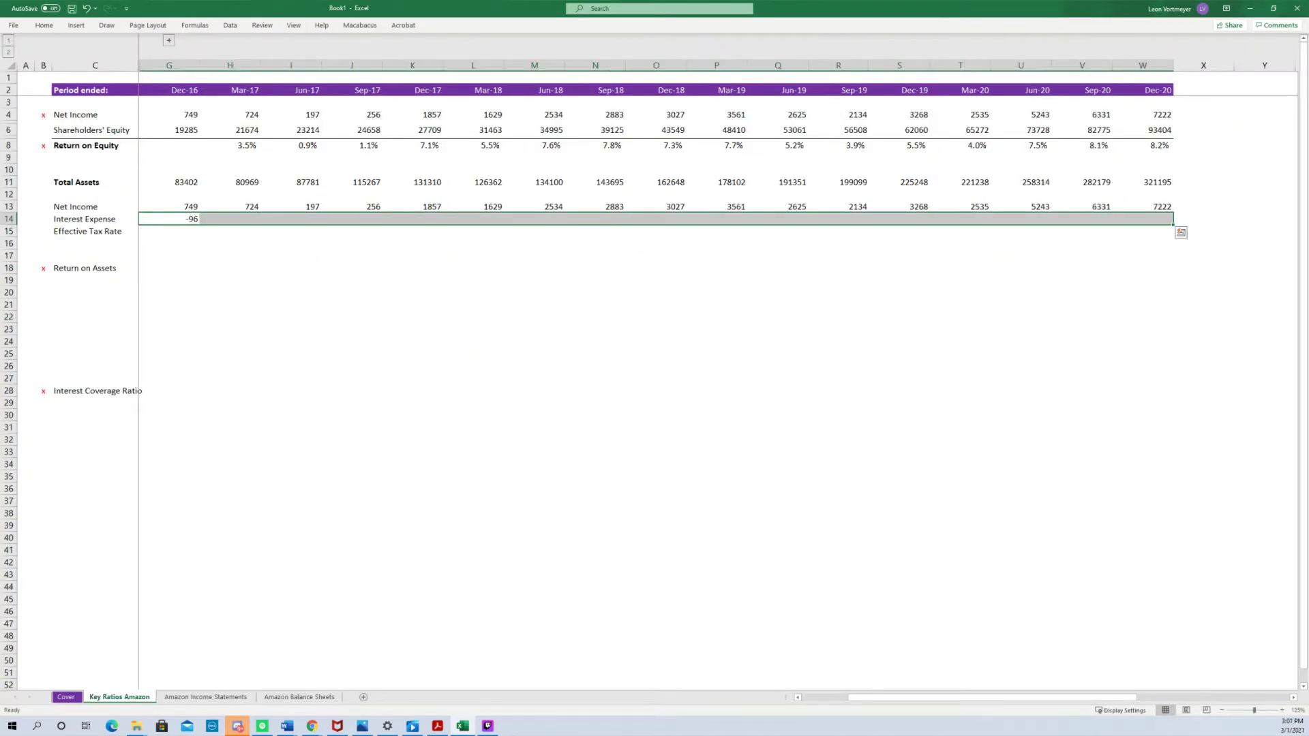
{"action": "key", "text": "ctrl+r"}
{"action": "key", "text": "Down"}
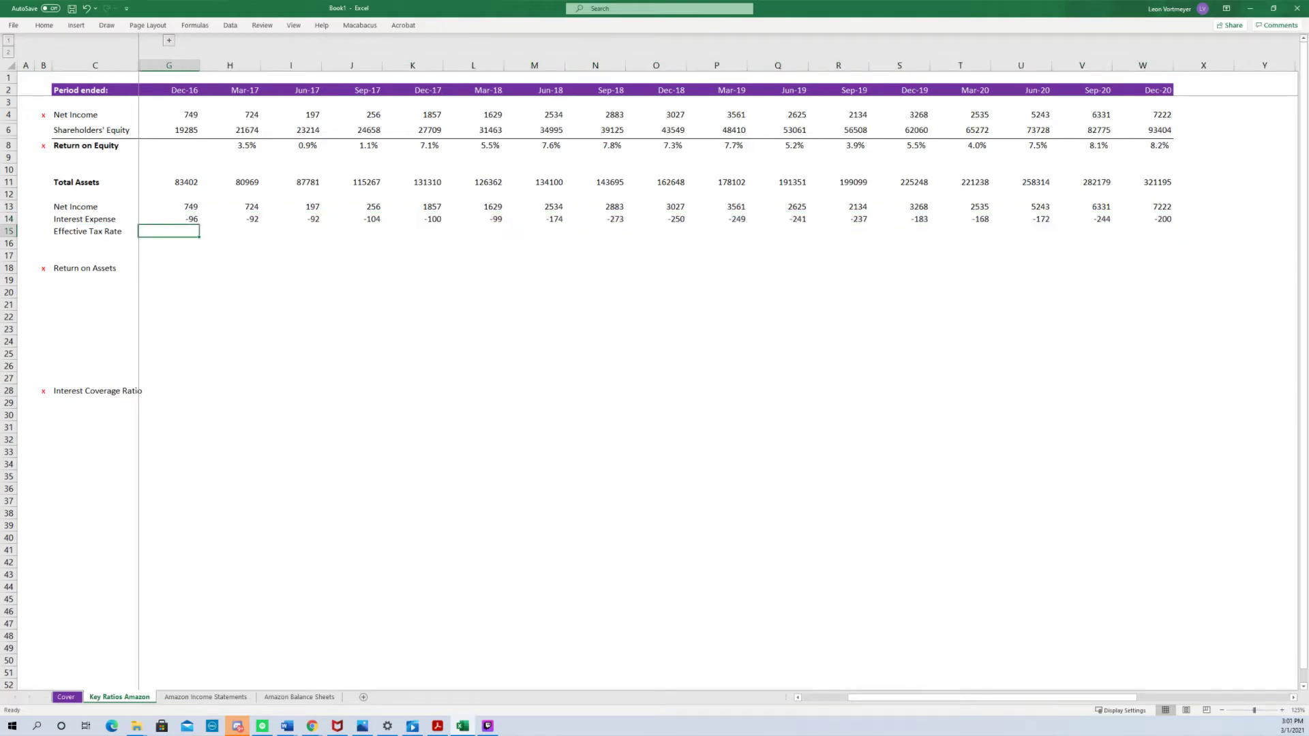
In G15, divide Amazon Income Statements tax provision by pre-tax income, times -1.
{"action": "type", "text": "="}
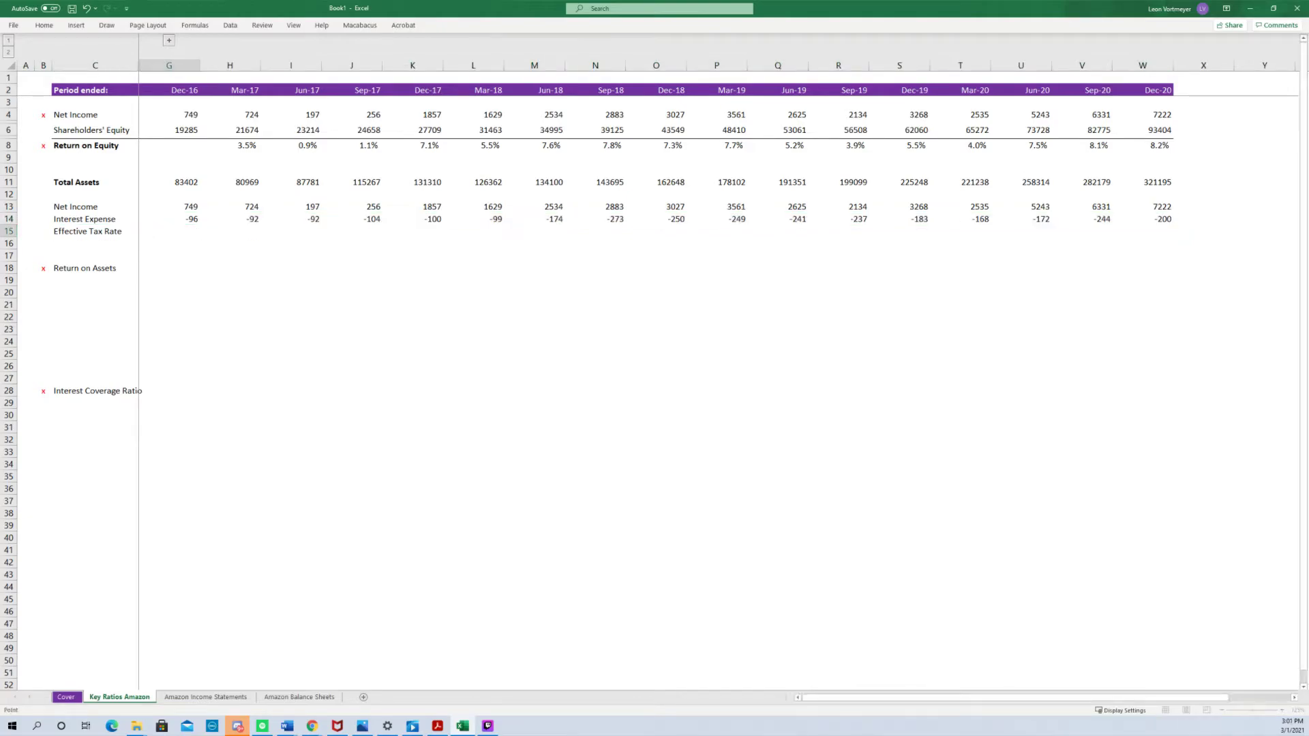
{"action": "key", "text": "ctrl+Page_Down"}
{"action": "key", "text": "Down"}
{"action": "key", "text": "Down"}
{"action": "key", "text": "Down"}
{"action": "key", "text": "Down"}
{"action": "key", "text": "Down"}
{"action": "key", "text": "Down"}
{"action": "key", "text": "Down"}
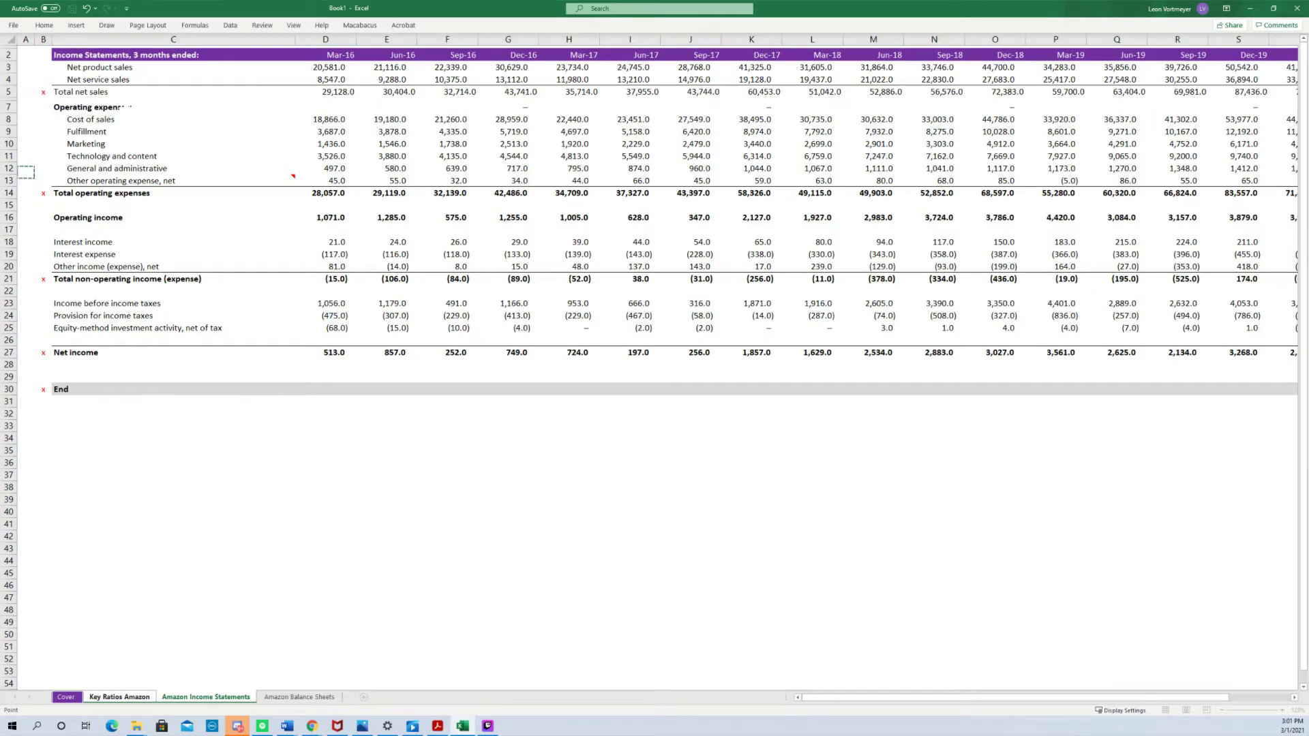
{"action": "key", "text": "Down"}
{"action": "key", "text": "Down"}
{"action": "key", "text": "Down"}
{"action": "key", "text": "Right"}
{"action": "key", "text": "Right"}
{"action": "key", "text": "Up"}
{"action": "key", "text": "Up"}
{"action": "key", "text": "Up"}
{"action": "key", "text": "Up"}
{"action": "key", "text": "Right"}
{"action": "key", "text": "Down"}
{"action": "key", "text": "Right"}
{"action": "key", "text": "Left"}
{"action": "key", "text": "Up"}
{"action": "key", "text": "Return"}
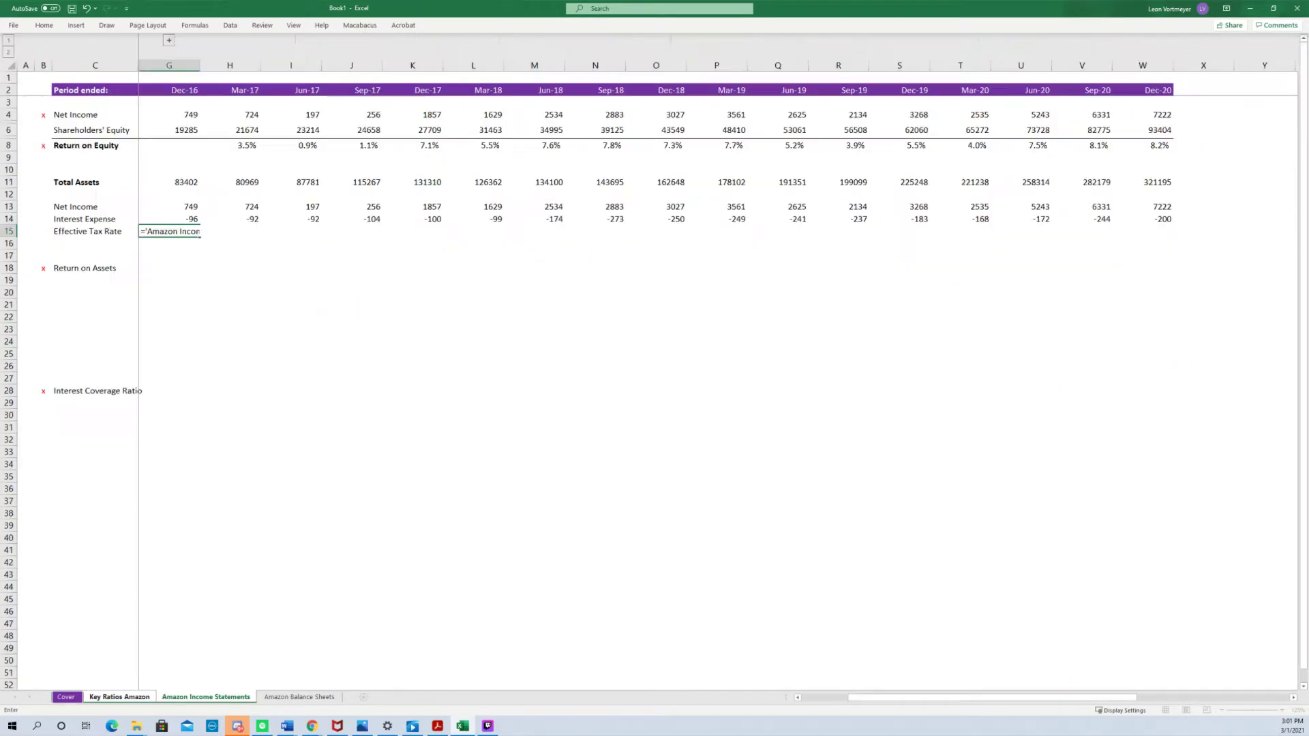
Copy the effective tax rate formula through W15 and format it as percentages.
{"action": "key", "text": "Up"}
{"action": "key", "text": "shift+Right"}
{"action": "key", "text": "shift+Right"}
{"action": "key", "text": "shift+Right"}
{"action": "key", "text": "shift+Right"}
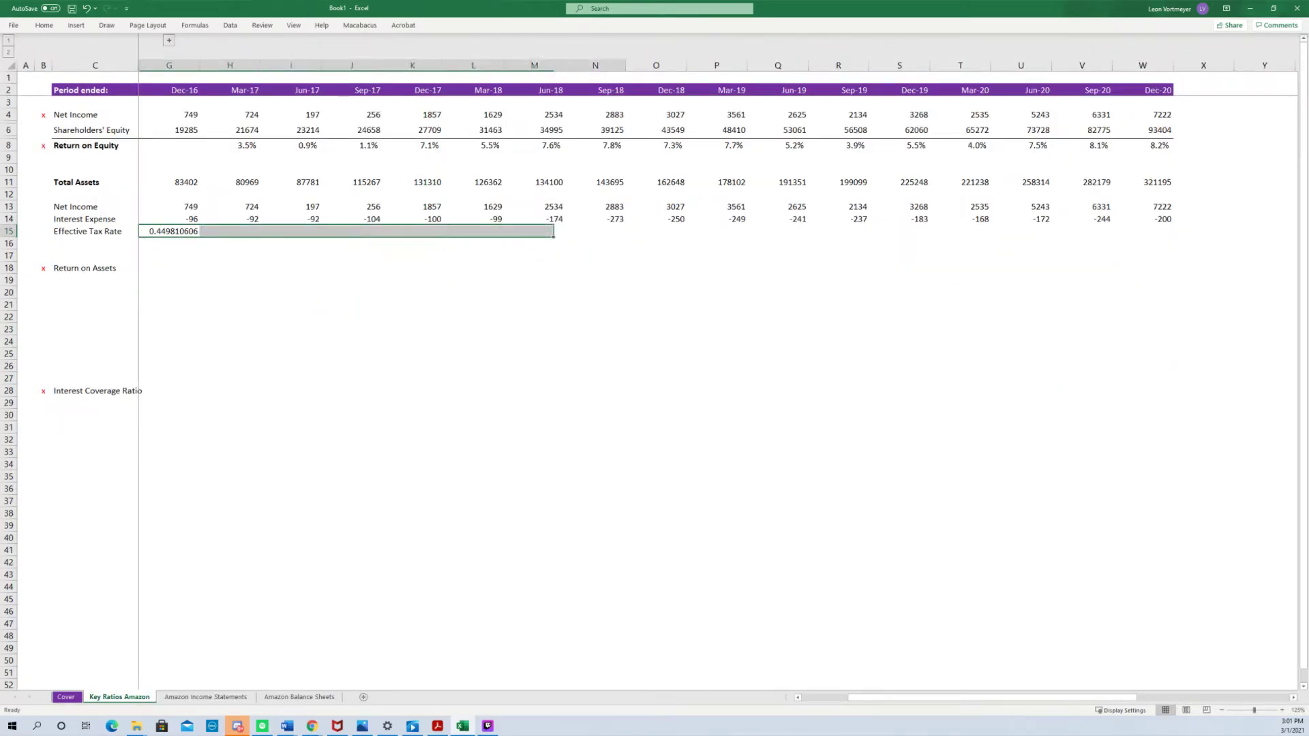
{"action": "key", "text": "shift+Right"}
{"action": "key", "text": "shift+Right"}
{"action": "key", "text": "shift+Right"}
{"action": "key", "text": "shift+Right"}
{"action": "key", "text": "shift+Right"}
{"action": "key", "text": "shift+Right"}
{"action": "key", "text": "ctrl+r"}
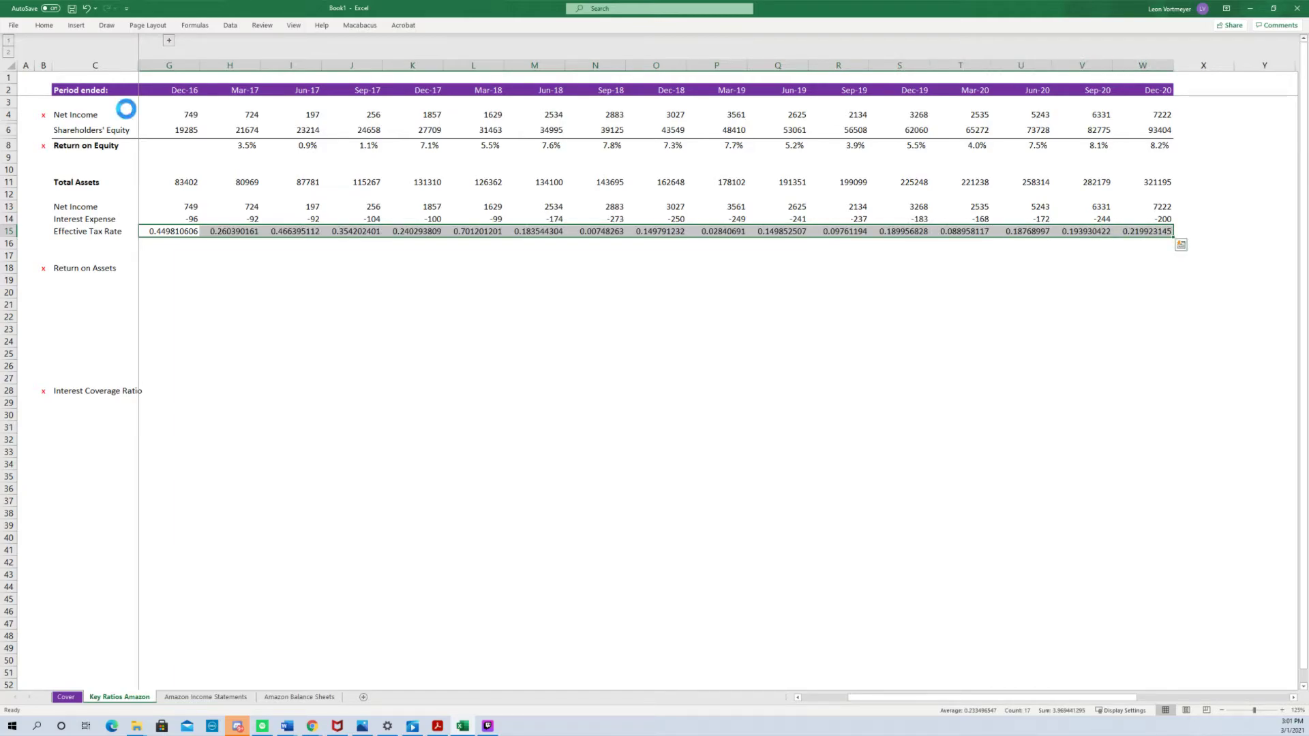
{"action": "key", "text": "ctrl+shift+5"}
Check several quarters' effective tax rate formulas, leaving them unchanged.
{"action": "key", "text": "Right"}
{"action": "key", "text": "F2"}
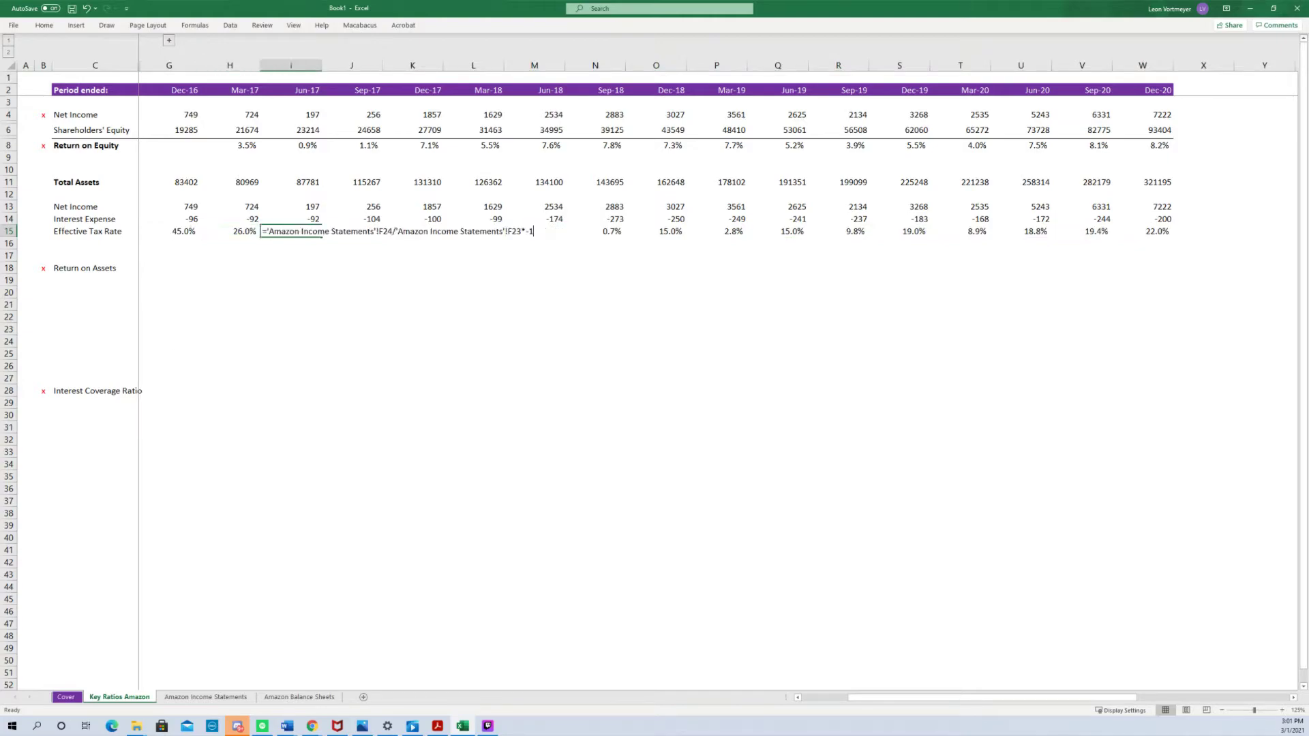
{"action": "key", "text": "Tab"}
{"action": "key", "text": "F2"}
{"action": "key", "text": "Tab"}
{"action": "key", "text": "F2"}
{"action": "key", "text": "Escape"}
{"action": "key", "text": "Left"}
{"action": "key", "text": "Left"}
{"action": "key", "text": "Left"}
{"action": "key", "text": "Left"}
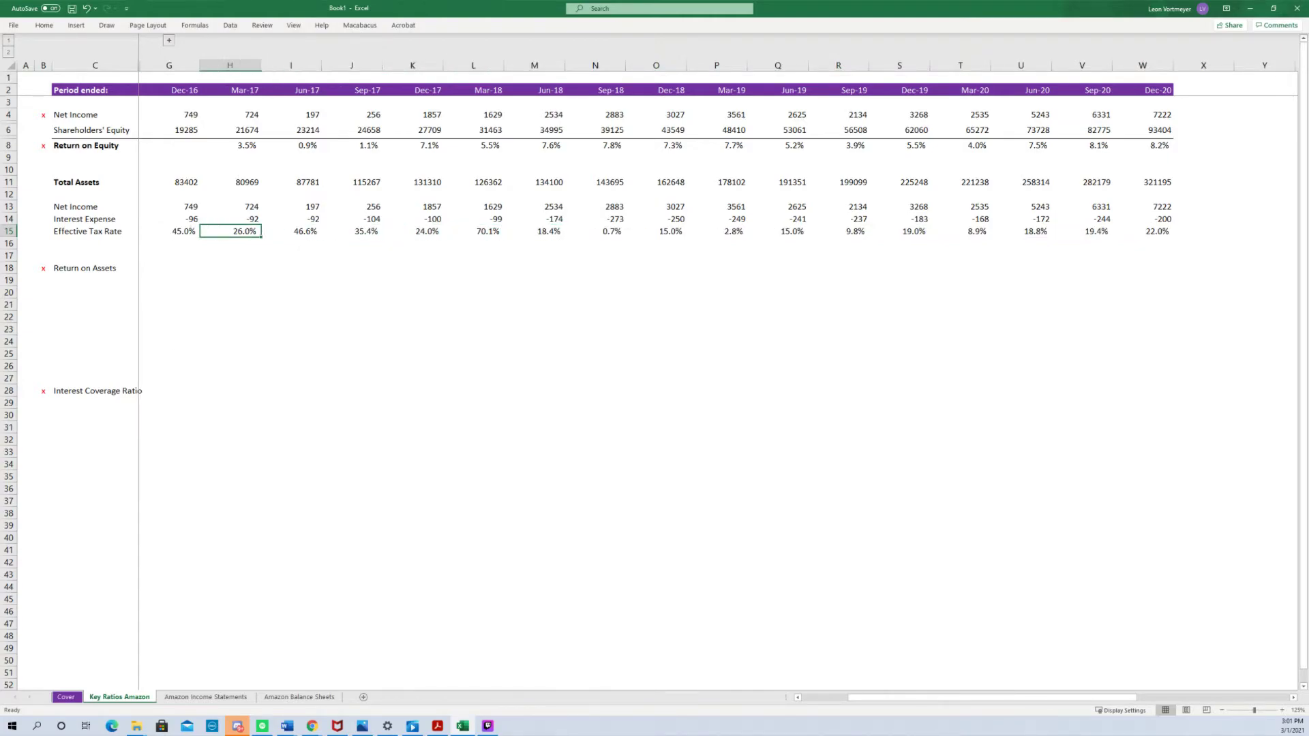
{"action": "key", "text": "Left"}
{"action": "key", "text": "Left"}
{"action": "key", "text": "Down"}
Delete the empty row above Return on Assets and hide blank row 16.
{"action": "key", "text": "alt"}
{"action": "key", "text": "h"}
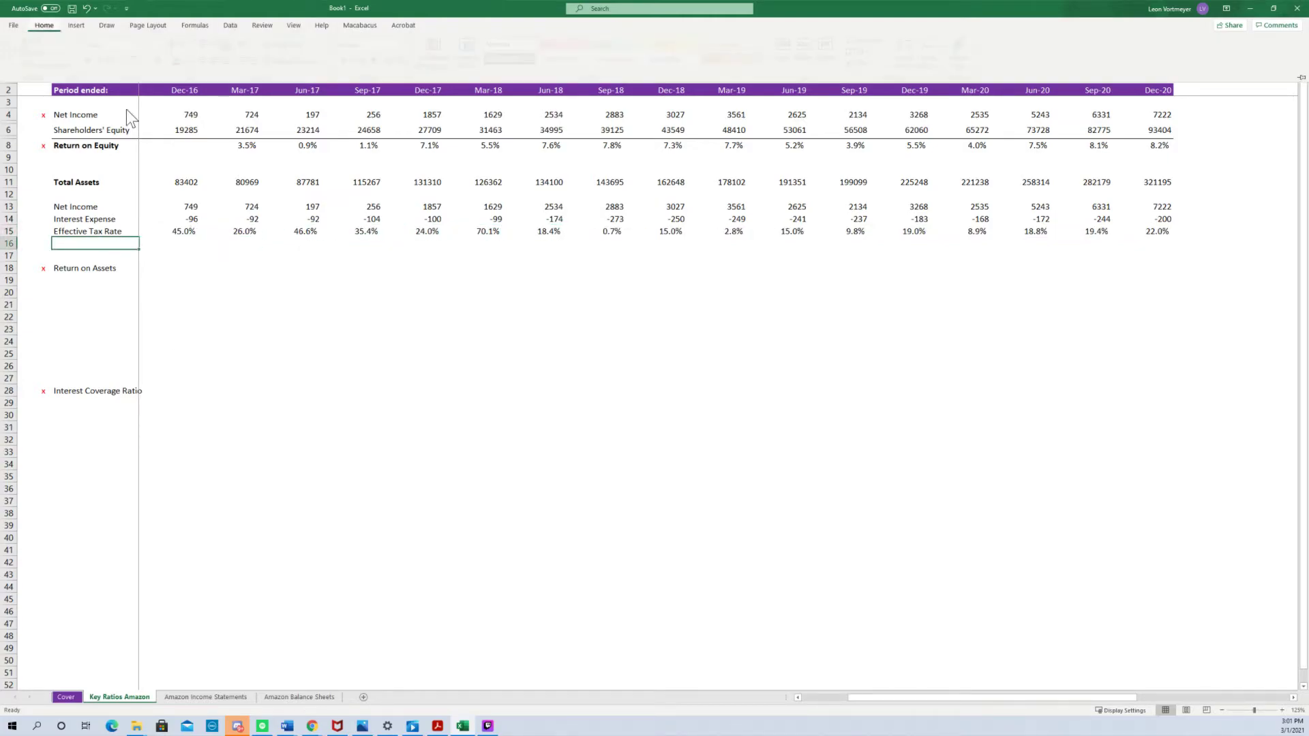
{"action": "key", "text": "d"}
{"action": "key", "text": "r"}
{"action": "key", "text": "alt"}
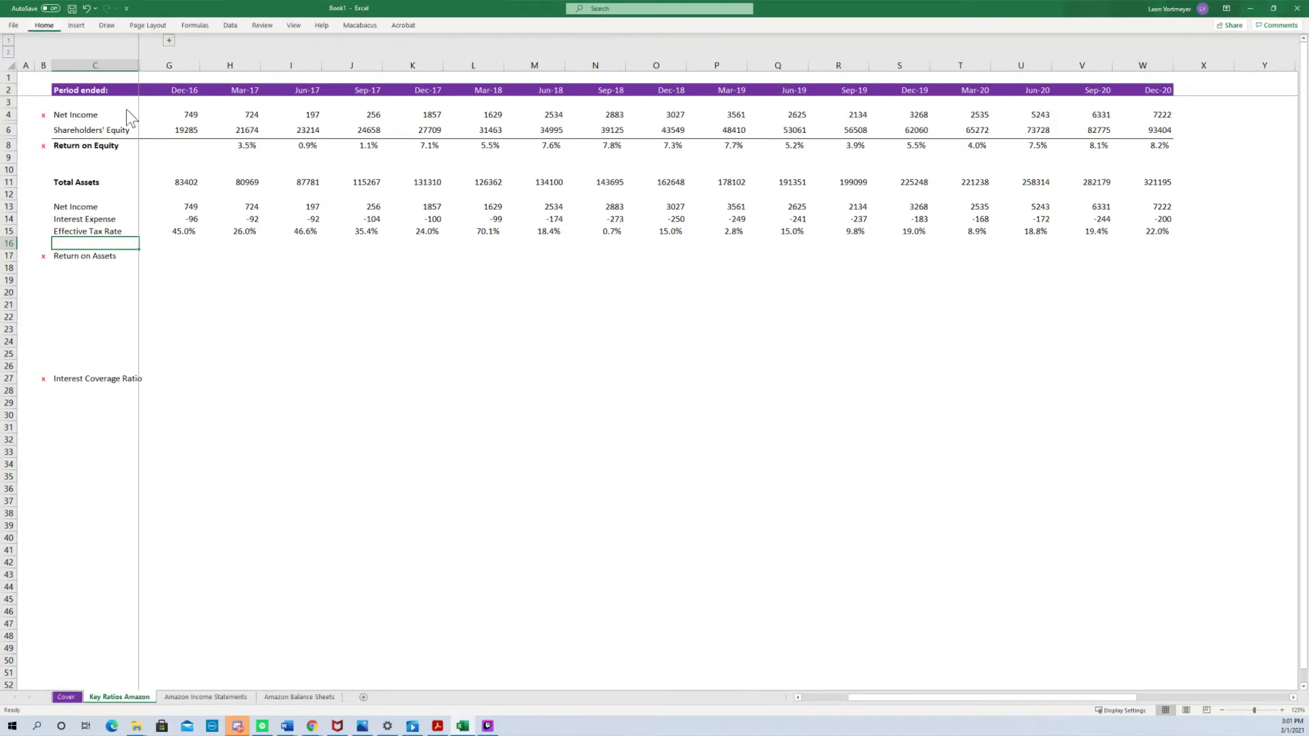
{"action": "key", "text": "h"}
{"action": "key", "text": "o"}
{"action": "key", "text": "u"}
{"action": "key", "text": "r"}
Indent the Net Income, Interest Expense and Effective Tax Rate labels in C13:C15.
{"action": "key", "text": "Up"}
{"action": "key", "text": "Up"}
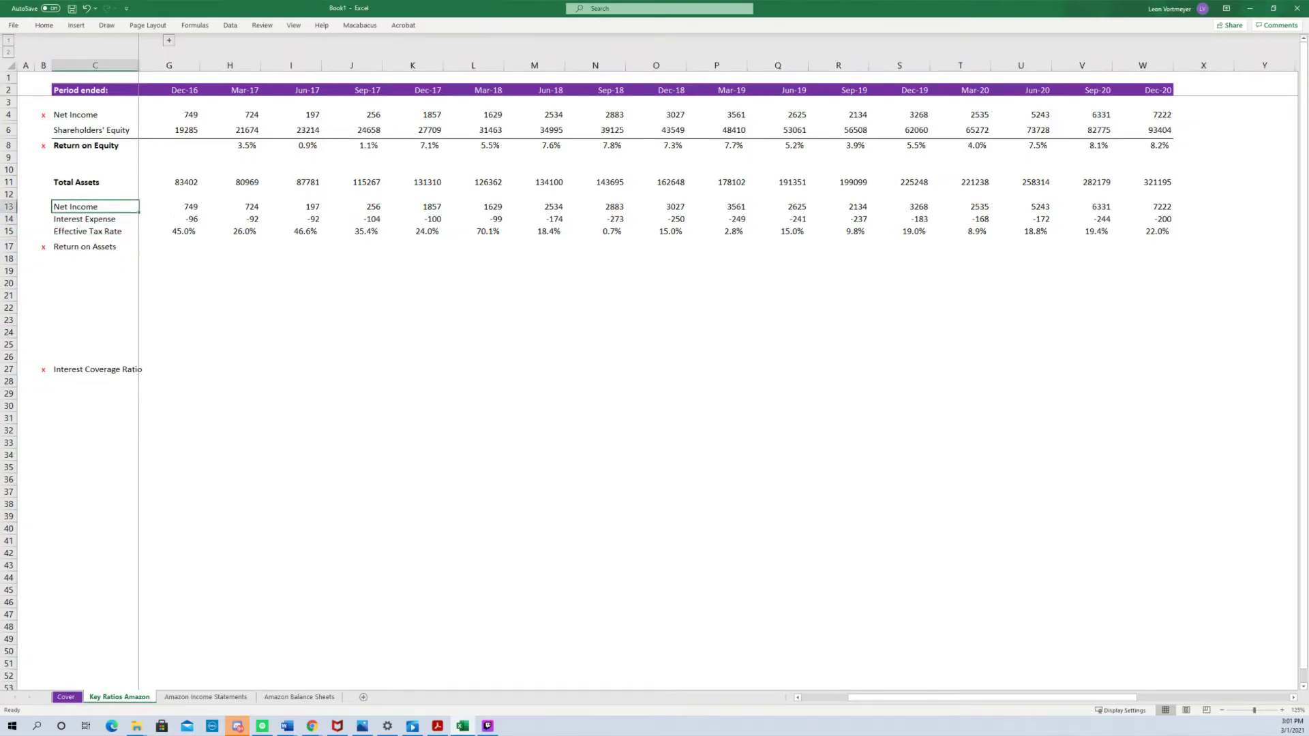
{"action": "key", "text": "shift+Down"}
{"action": "key", "text": "shift+Down"}
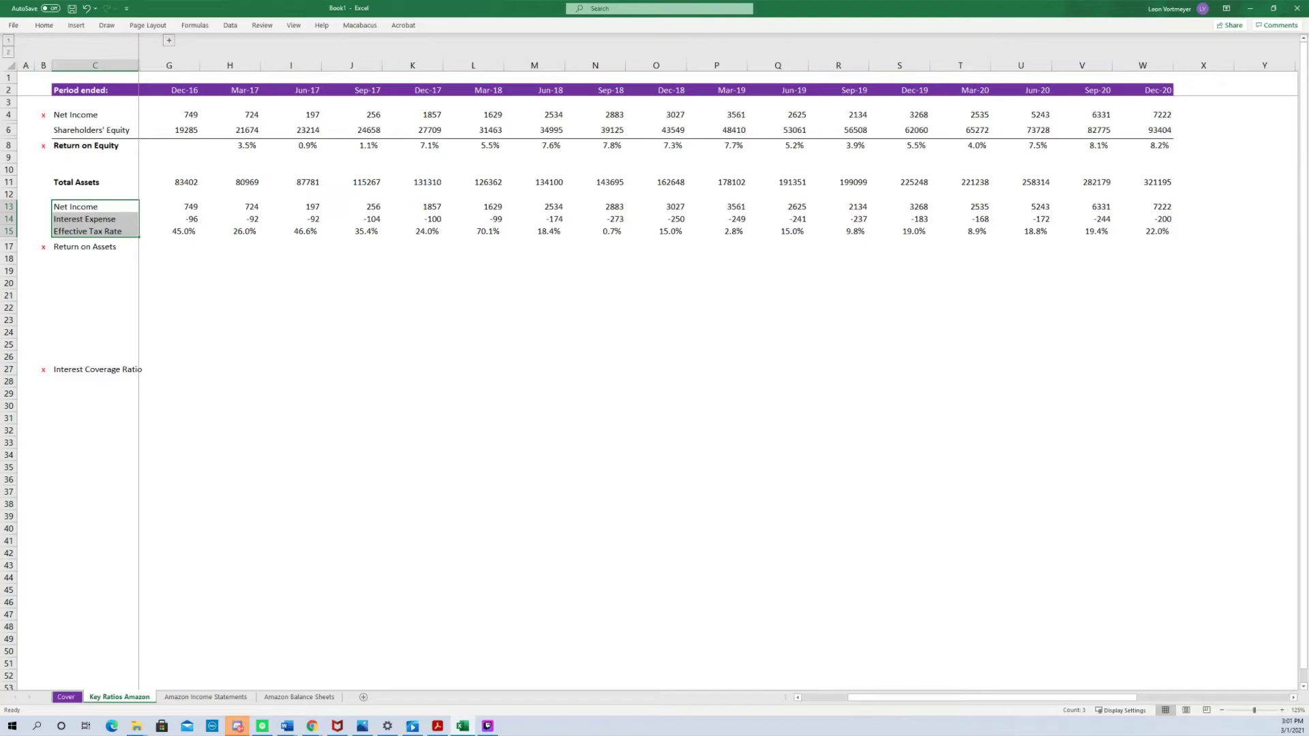
{"action": "key", "text": "alt"}
{"action": "key", "text": "h"}
{"action": "key", "text": "6"}
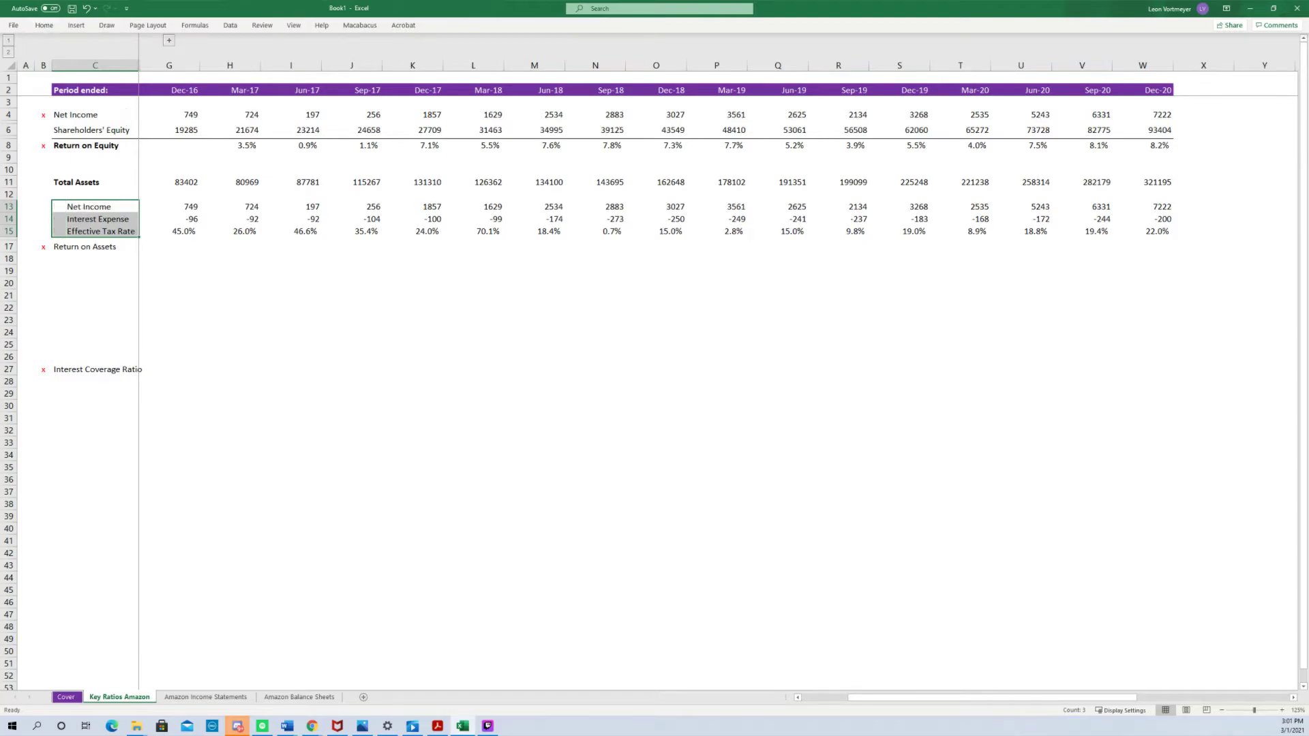
{"action": "key", "text": "Down"}
{"action": "key", "text": "Down"}
{"action": "key", "text": "Up"}
{"action": "key", "text": "Up"}
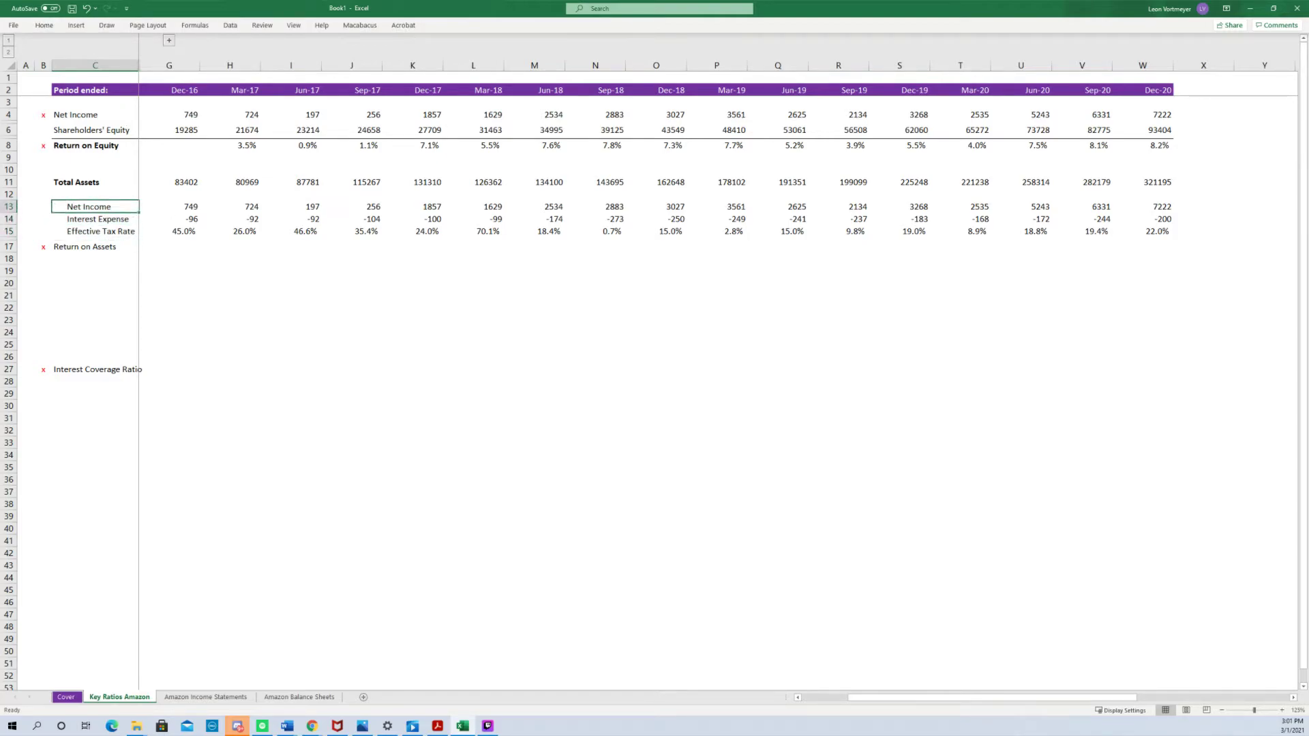
{"action": "key", "text": "shift+Down"}
{"action": "key", "text": "shift+Down"}
Set the width of column C to 20.
{"action": "key", "text": "alt"}
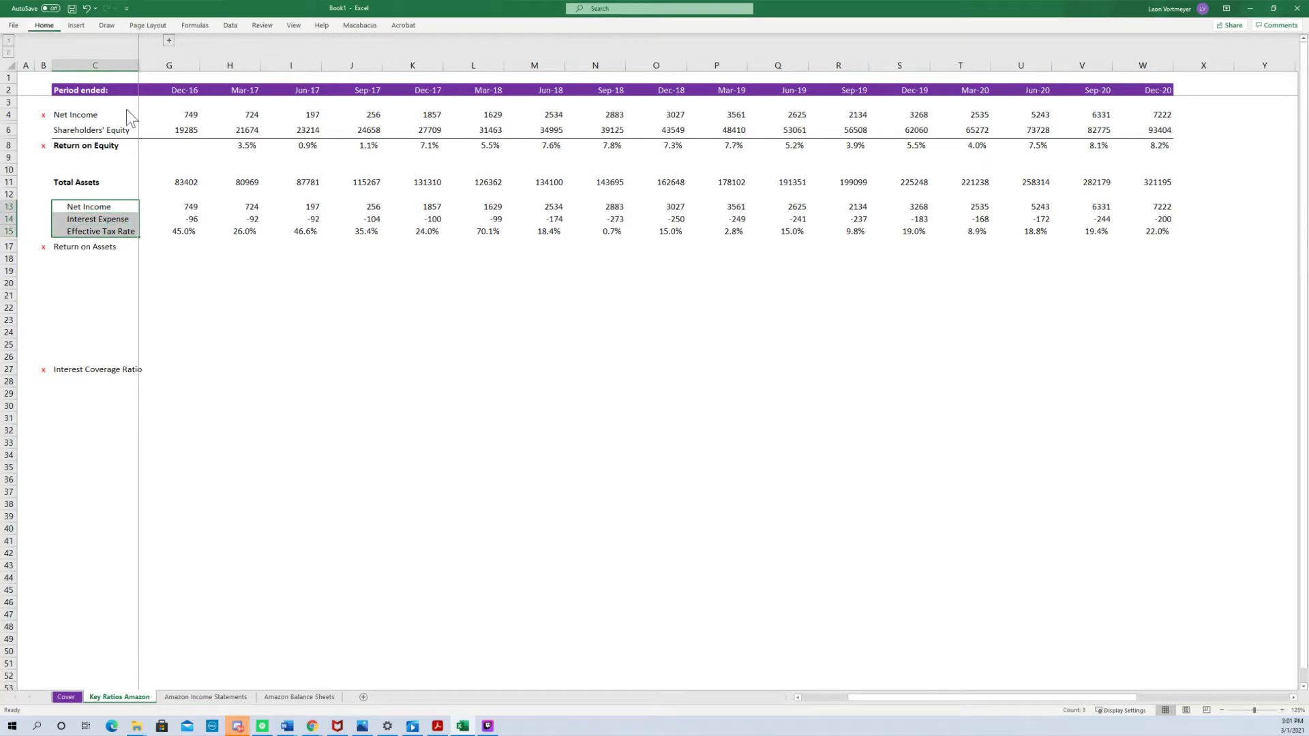
{"action": "key", "text": "h"}
{"action": "key", "text": "o"}
{"action": "key", "text": "w"}
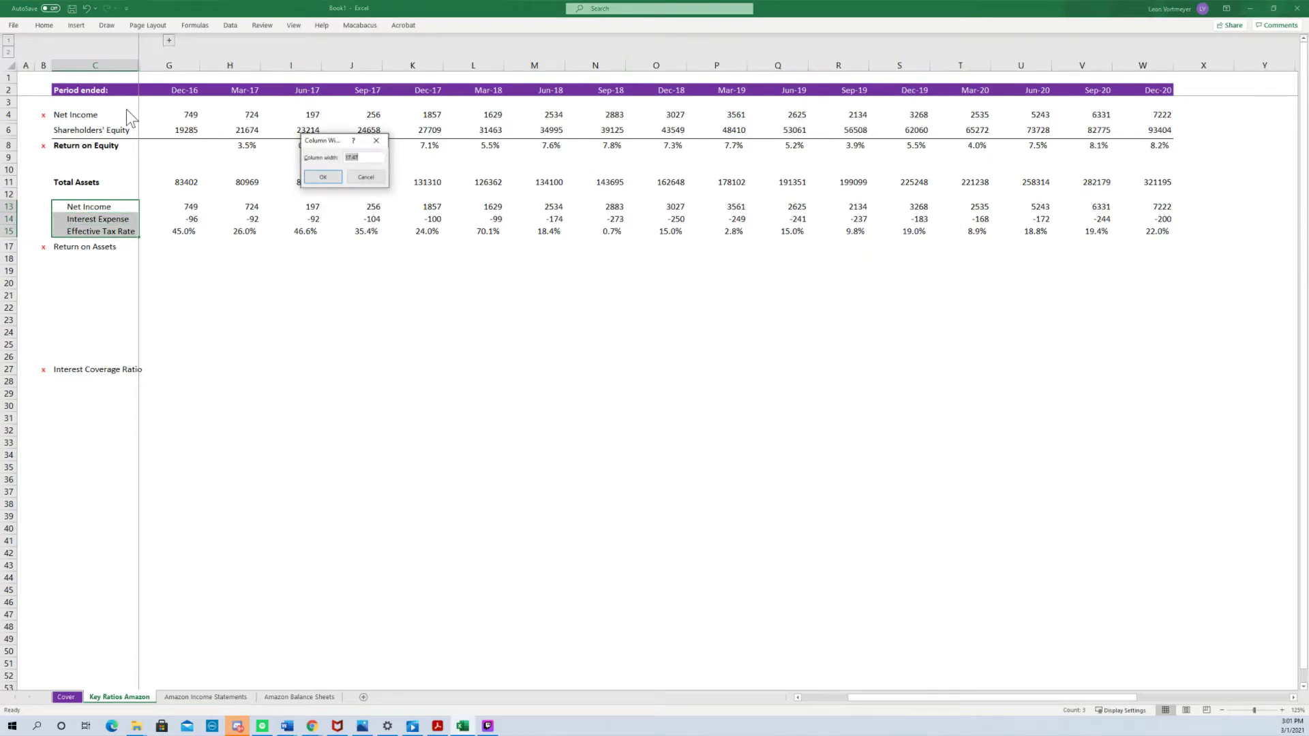
{"action": "type", "text": "20"}
{"action": "key", "text": "Return"}
{"action": "key", "text": "Down"}
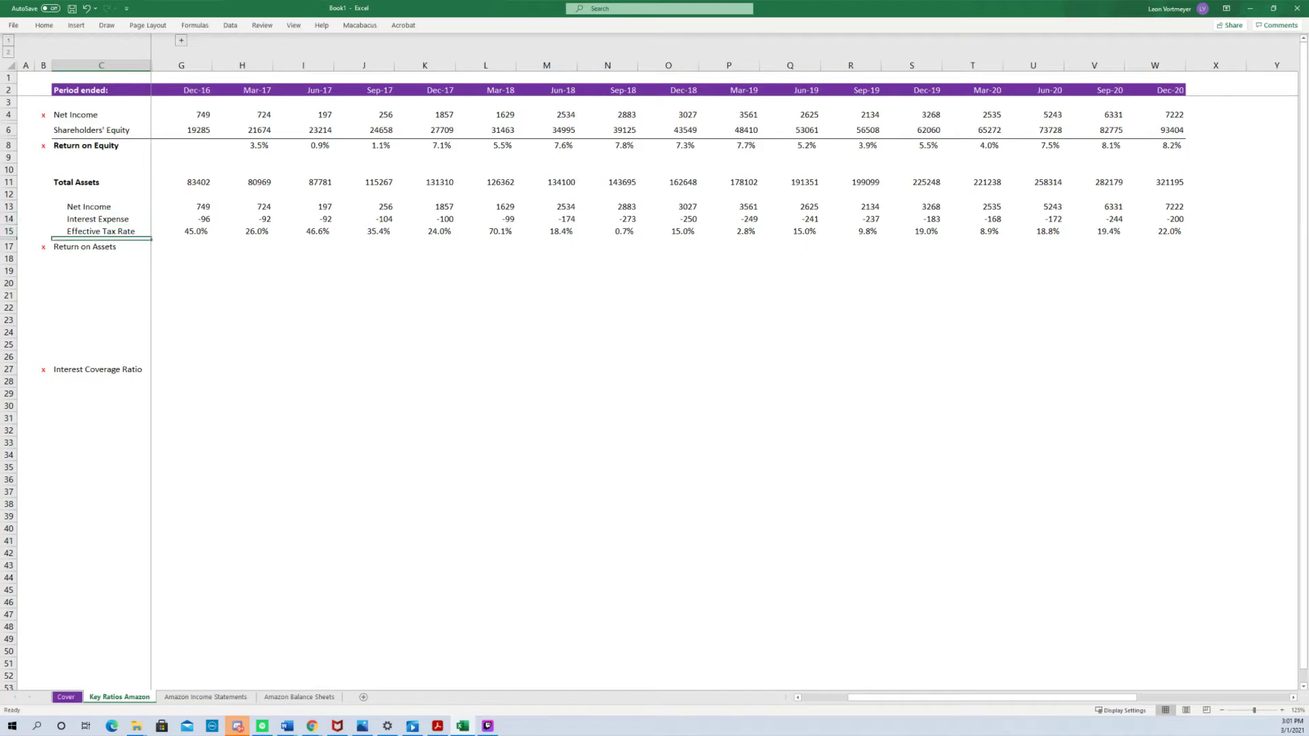
{"action": "key", "text": "Right"}
{"action": "key", "text": "Down"}
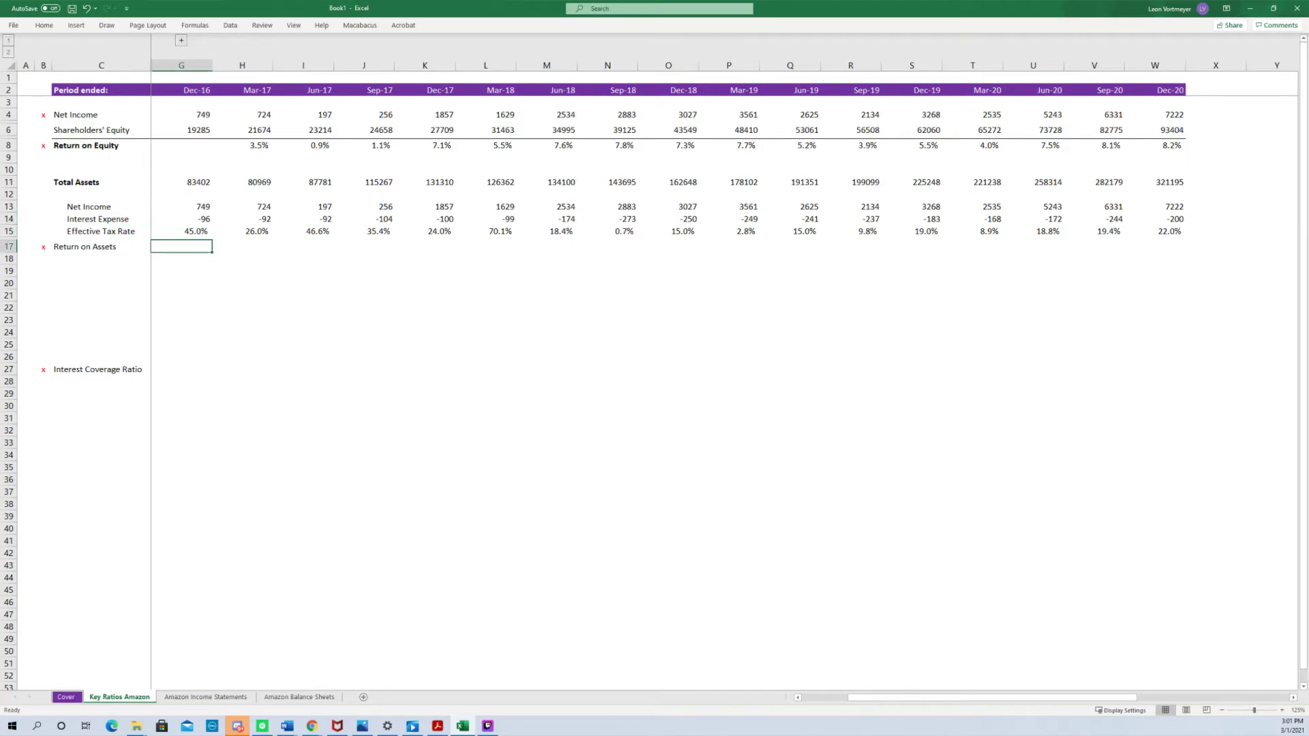
Enter =G13+-G14*(1-G15) in G17 as the Dec-16 Return on Assets.
{"action": "type", "text": "="}
{"action": "key", "text": "Up"}
{"action": "key", "text": "Up"}
{"action": "key", "text": "Up"}
{"action": "key", "text": "Up"}
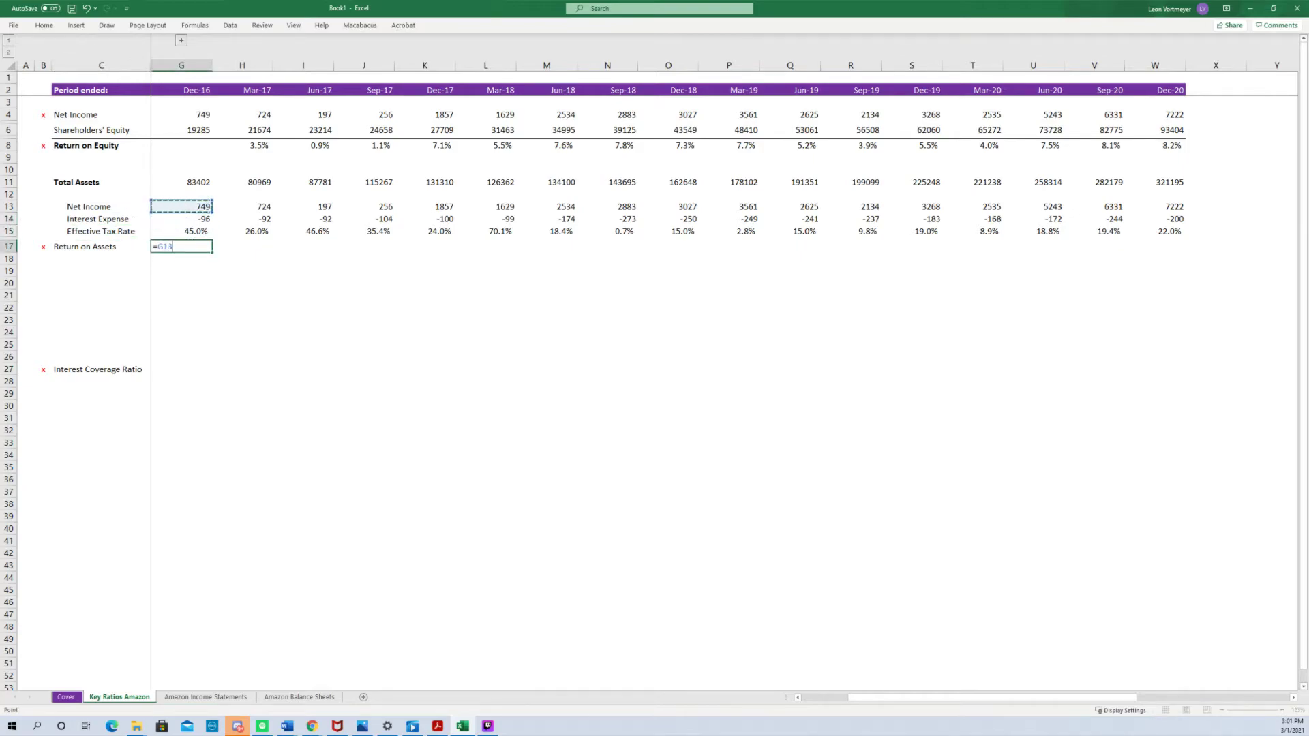
{"action": "type", "text": "+-"}
{"action": "key", "text": "Up"}
{"action": "key", "text": "Up"}
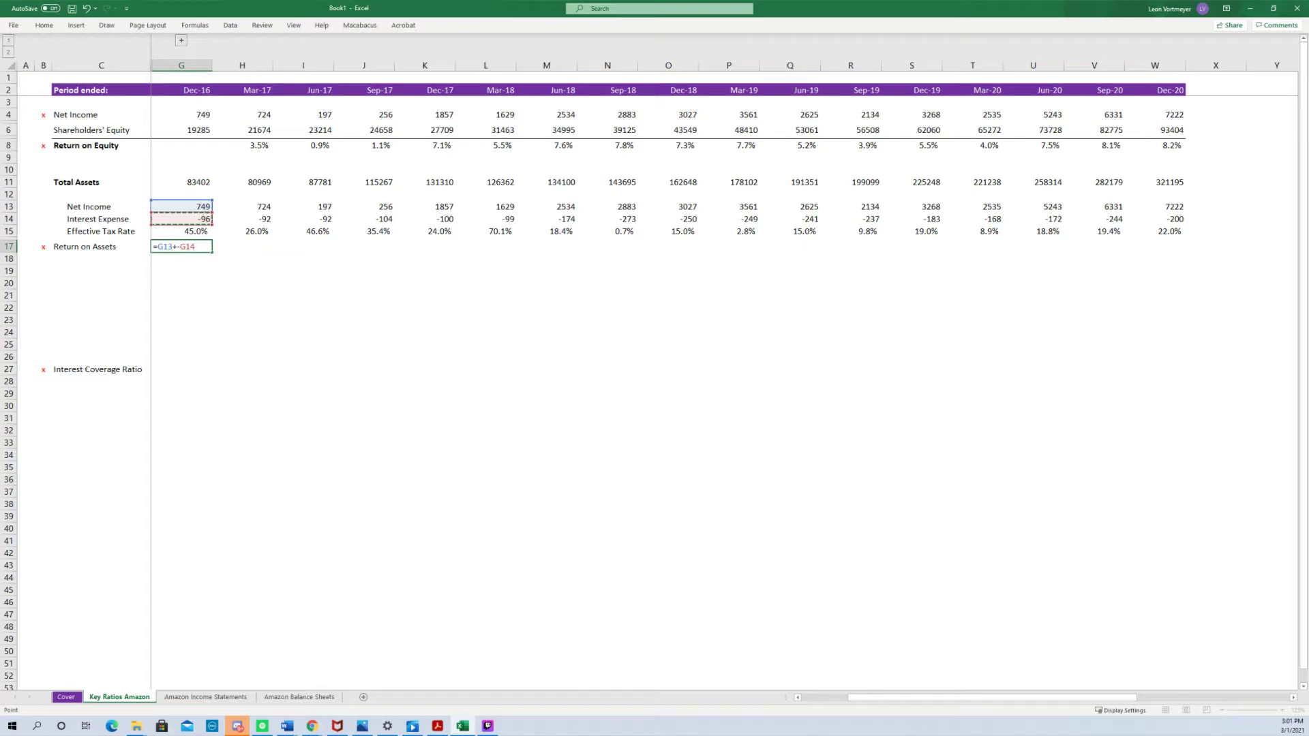
{"action": "type", "text": "*"}
{"action": "key", "text": "Up"}
{"action": "key", "text": "Up"}
{"action": "type", "text": ")"}
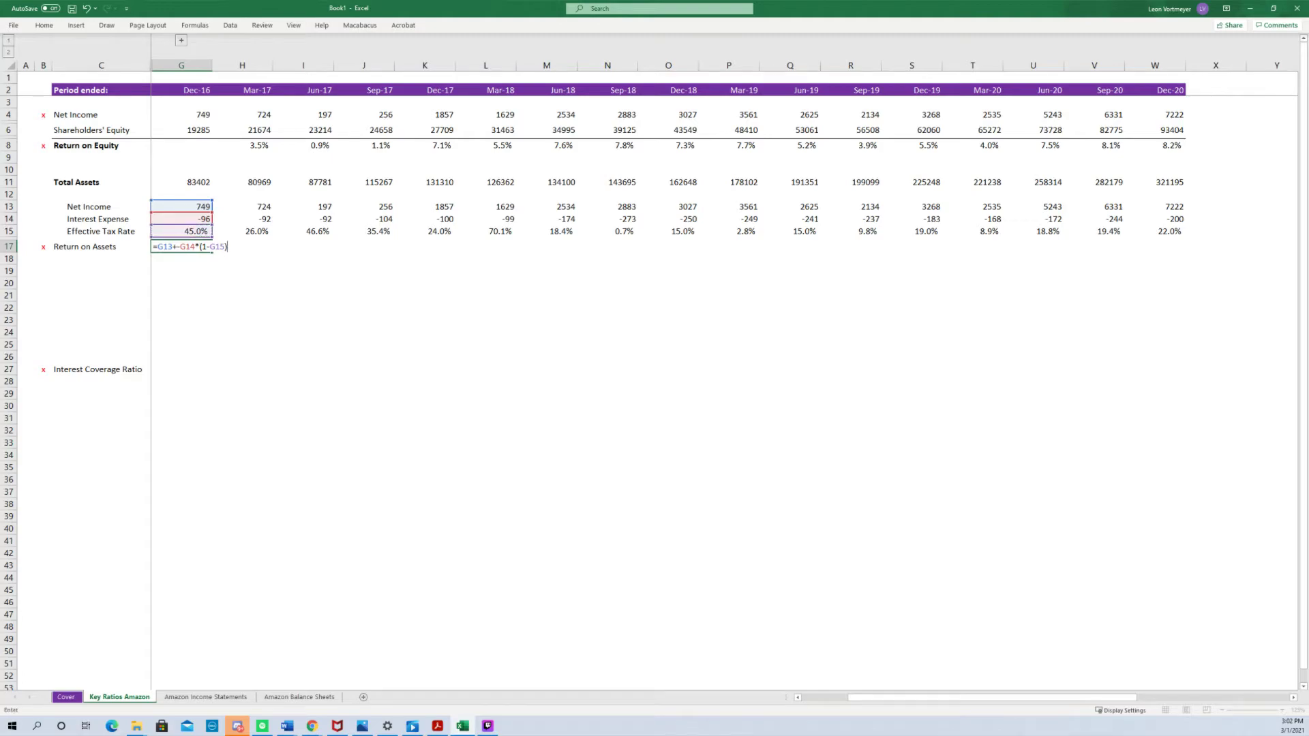
{"action": "key", "text": "Return"}
{"action": "key", "text": "Up"}
{"action": "key", "text": "F2"}
Fill the formula across G17:W17 to Dec-20 and format the row as whole dollars.
{"action": "key", "text": "ctrl+Return"}
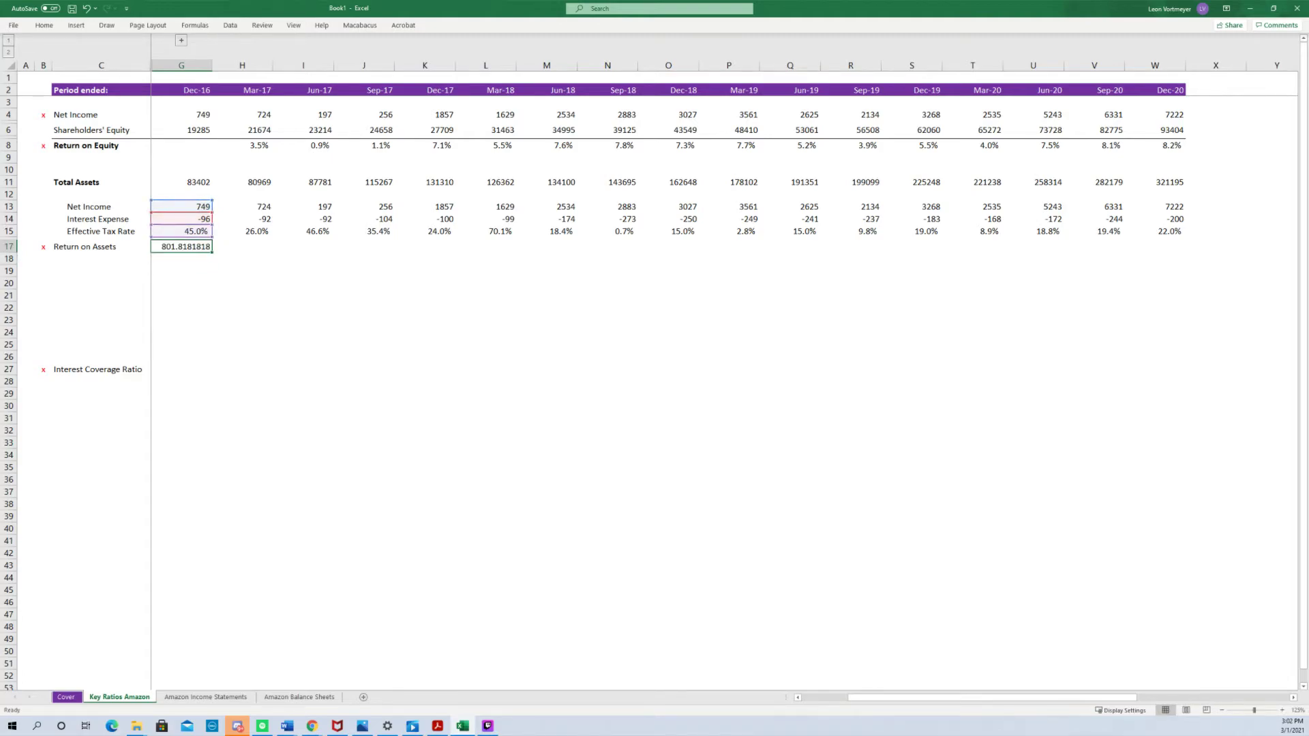
{"action": "key", "text": "shift+Right"}
{"action": "key", "text": "shift+Right"}
{"action": "key", "text": "shift+Right"}
{"action": "key", "text": "shift+Right"}
{"action": "key", "text": "shift+Right"}
{"action": "key", "text": "shift+Right"}
{"action": "key", "text": "shift+Right"}
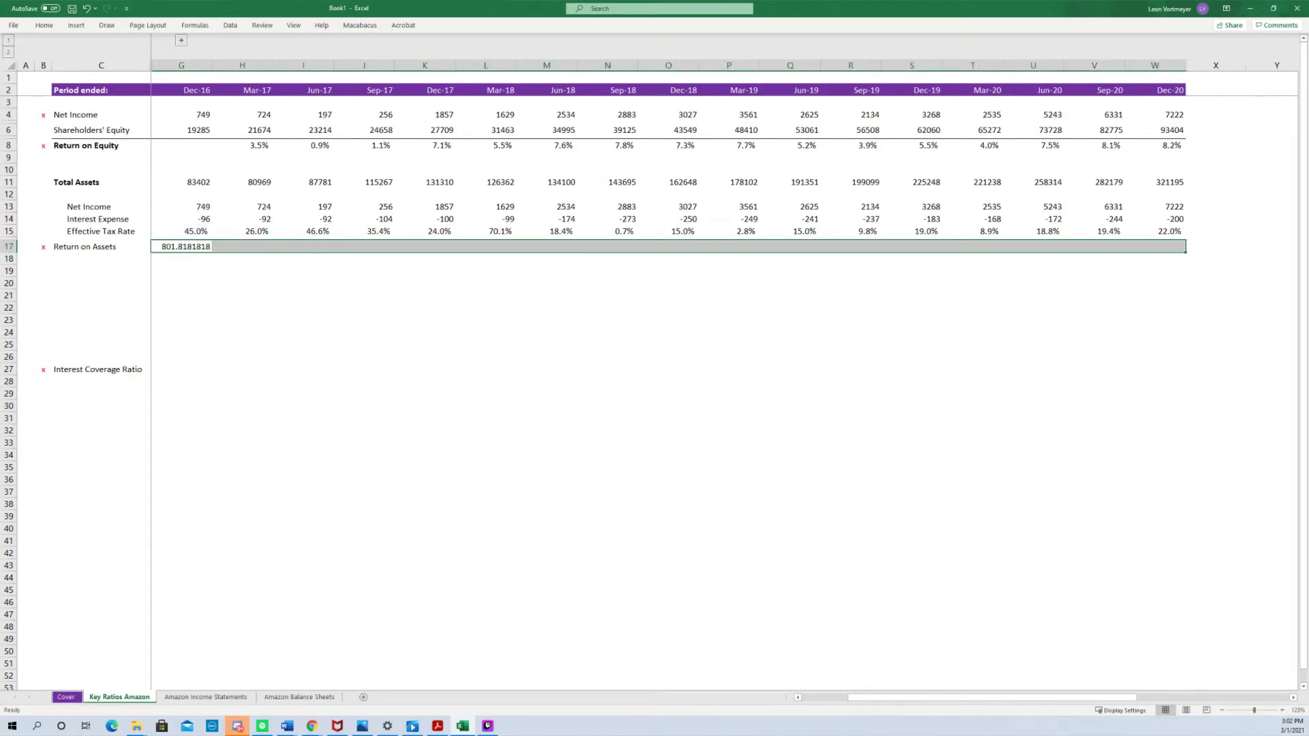
{"action": "key", "text": "ctrl+r"}
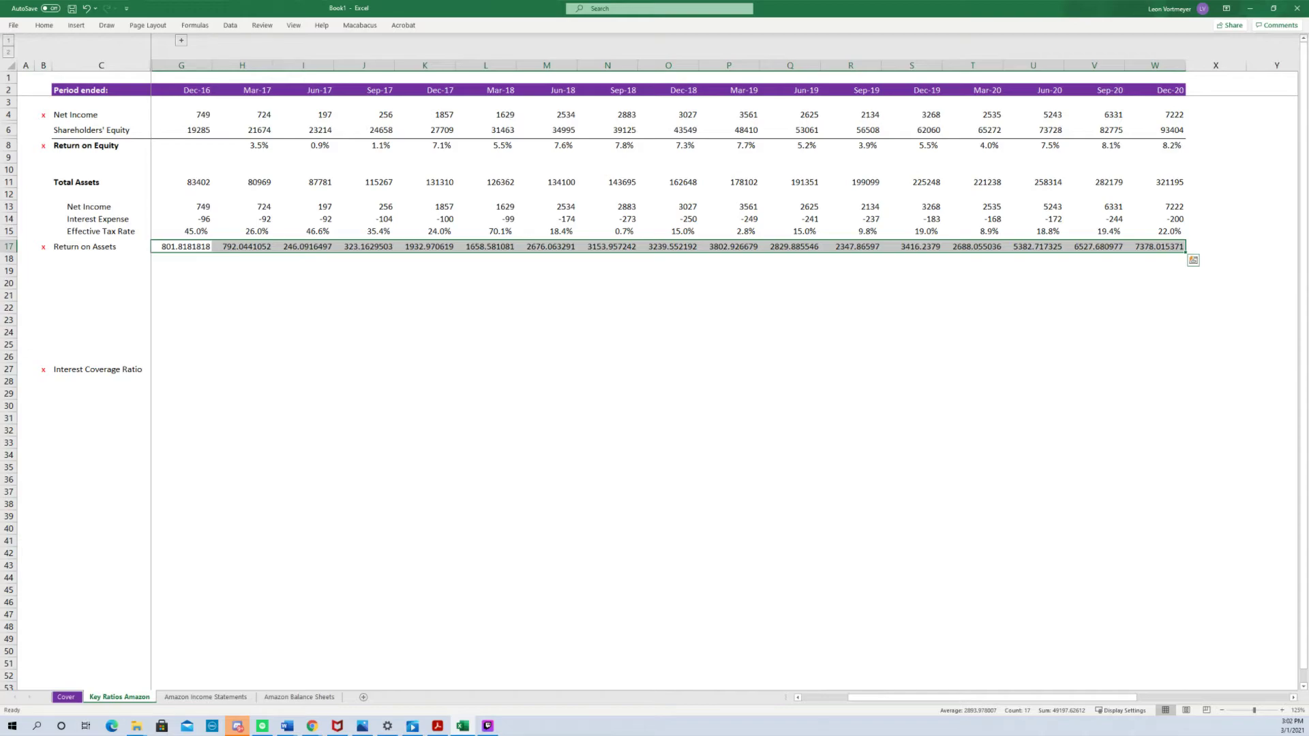
{"action": "key", "text": "ctrl+shift+Left"}
{"action": "key", "text": "ctrl+shift+Right"}
{"action": "key", "text": "ctrl+shift+Left"}
{"action": "key", "text": "ctrl+shift+Right"}
{"action": "key", "text": "ctrl+shift+4"}
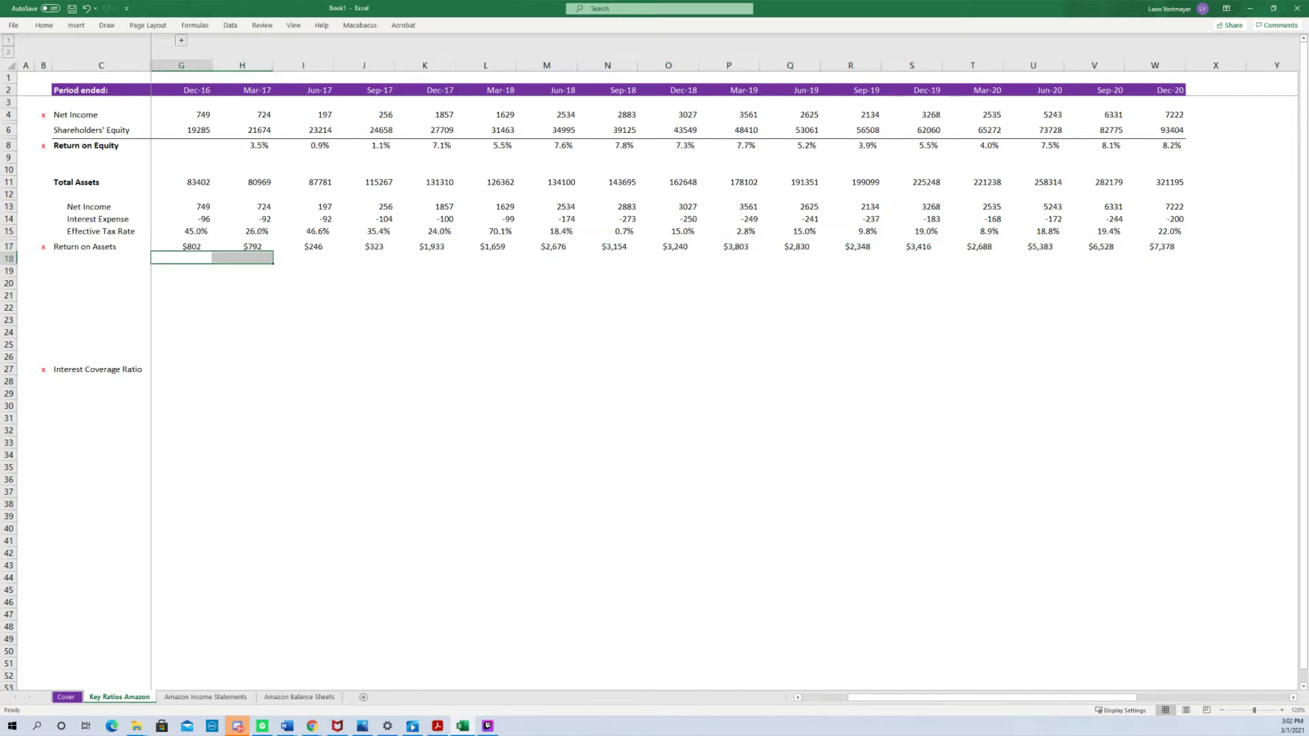
Check the copied formulas in later columns, then return to the Return on Assets label.
{"action": "key", "text": "F2"}
{"action": "key", "text": "Tab"}
{"action": "key", "text": "F2"}
{"action": "key", "text": "Tab"}
{"action": "key", "text": "F2"}
{"action": "key", "text": "Escape"}
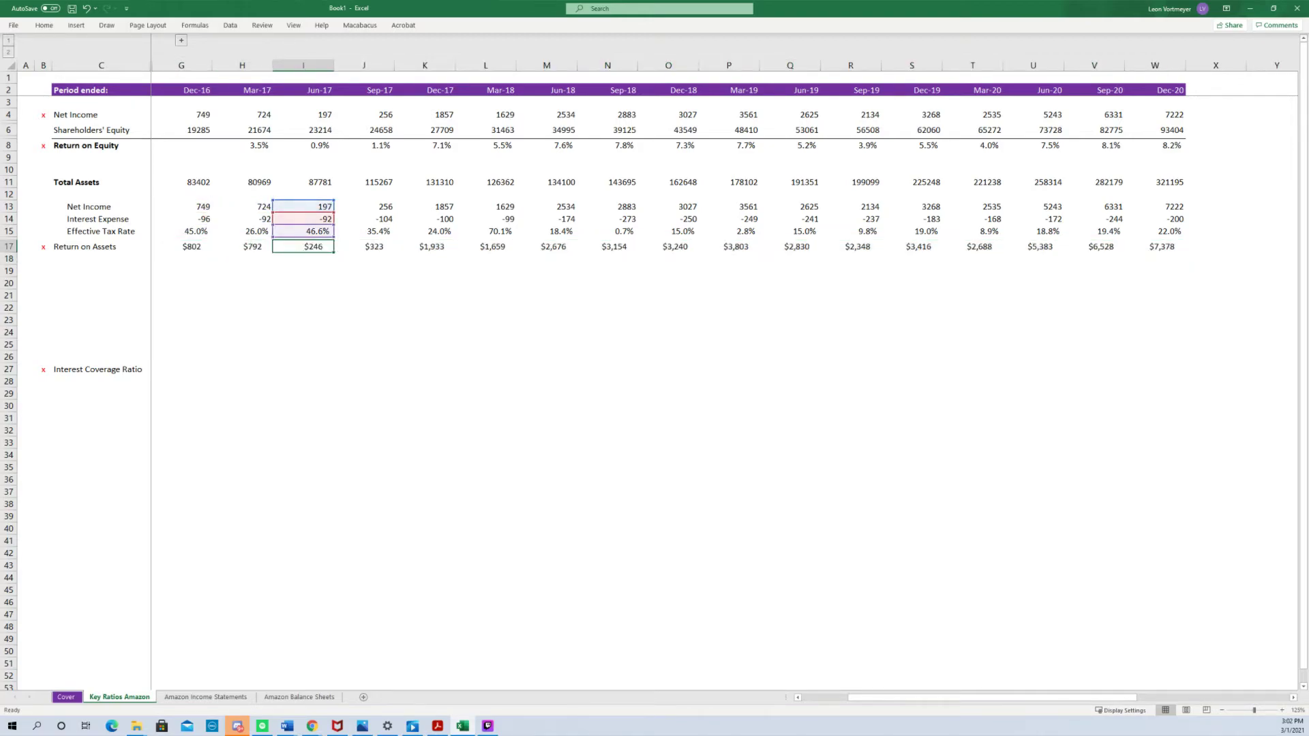
{"action": "key", "text": "ctrl+Left"}
{"action": "key", "text": "ctrl+Left"}
{"action": "key", "text": "Down"}
{"action": "key", "text": "Down"}
{"action": "key", "text": "Up"}
{"action": "key", "text": "Up"}
Revise G17 to =(G13+-G14*(1-G15))/G11, dividing by Dec-16 Total Assets.
{"action": "key", "text": "Right"}
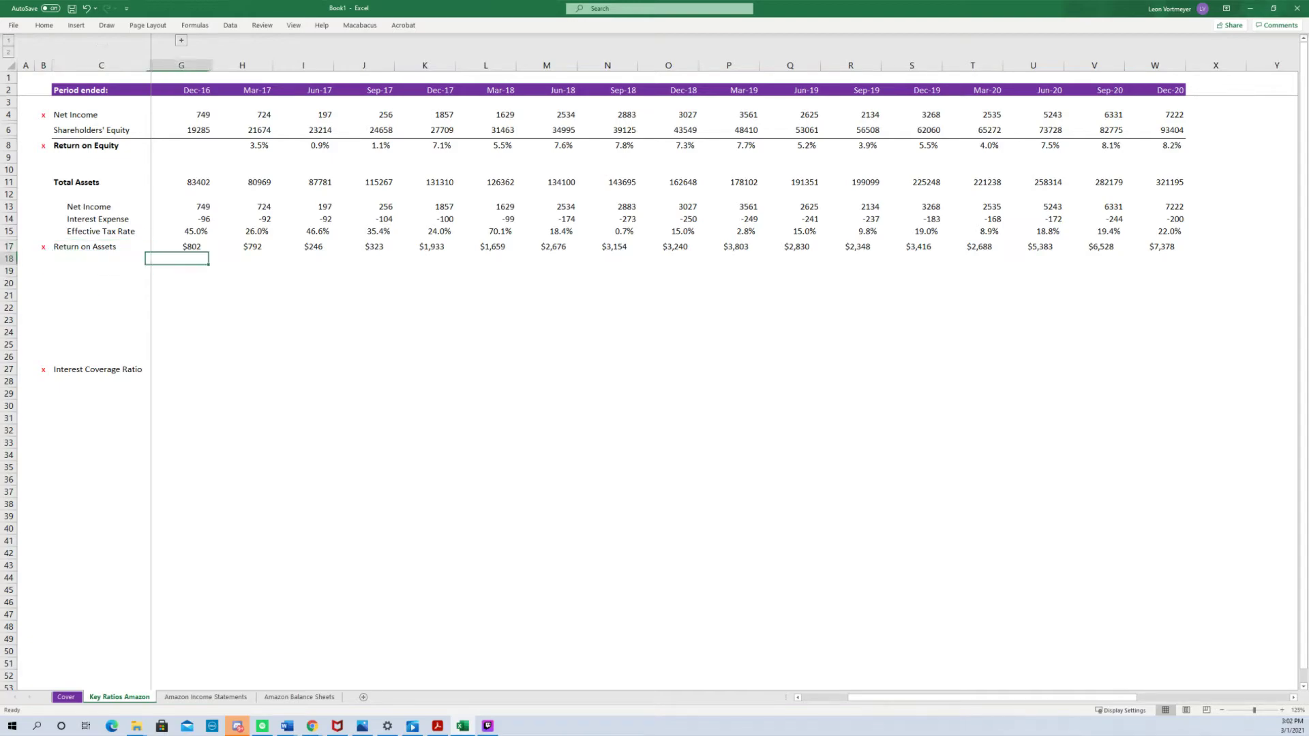
{"action": "key", "text": "F2"}
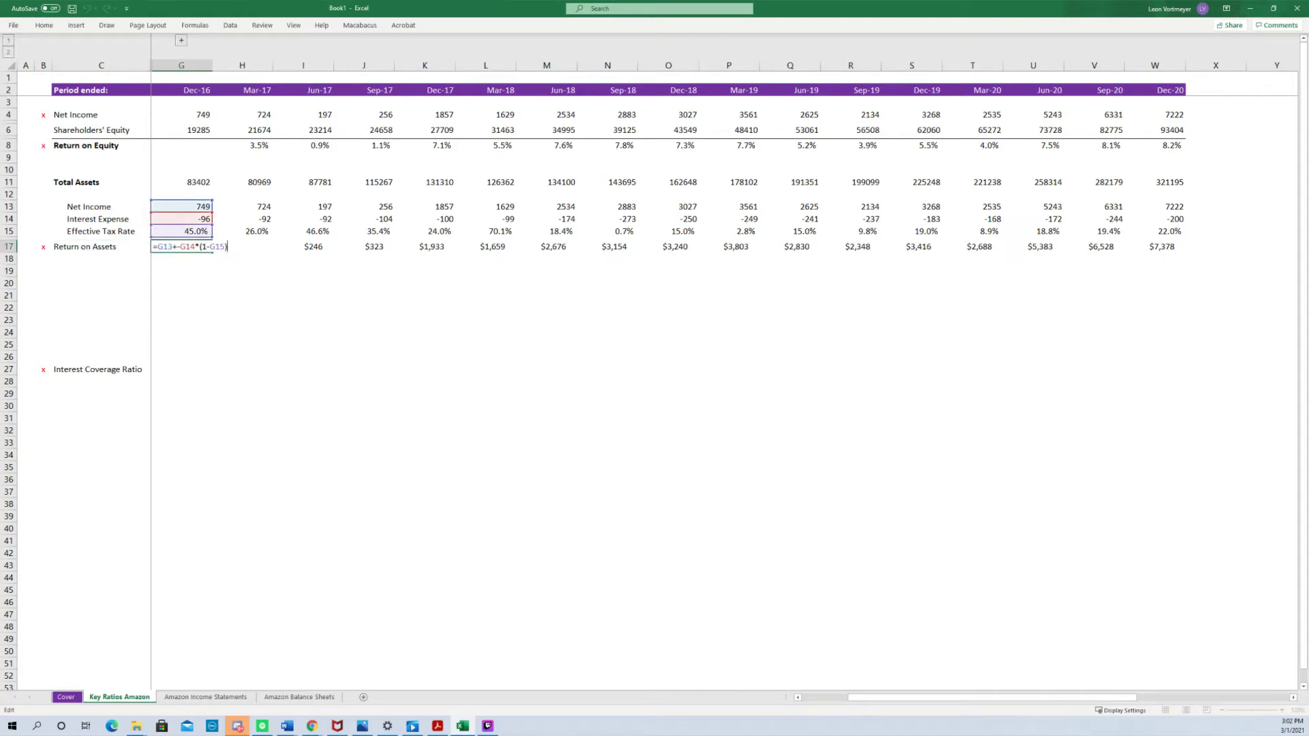
{"action": "key", "text": "ctrl+Return"}
{"action": "key", "text": "F2"}
{"action": "key", "text": "ctrl+Return"}
{"action": "key", "text": "F2"}
{"action": "type", "text": "("}
{"action": "key", "text": "Up"}
{"action": "key", "text": "Up"}
{"action": "key", "text": "Up"}
{"action": "key", "text": "Up"}
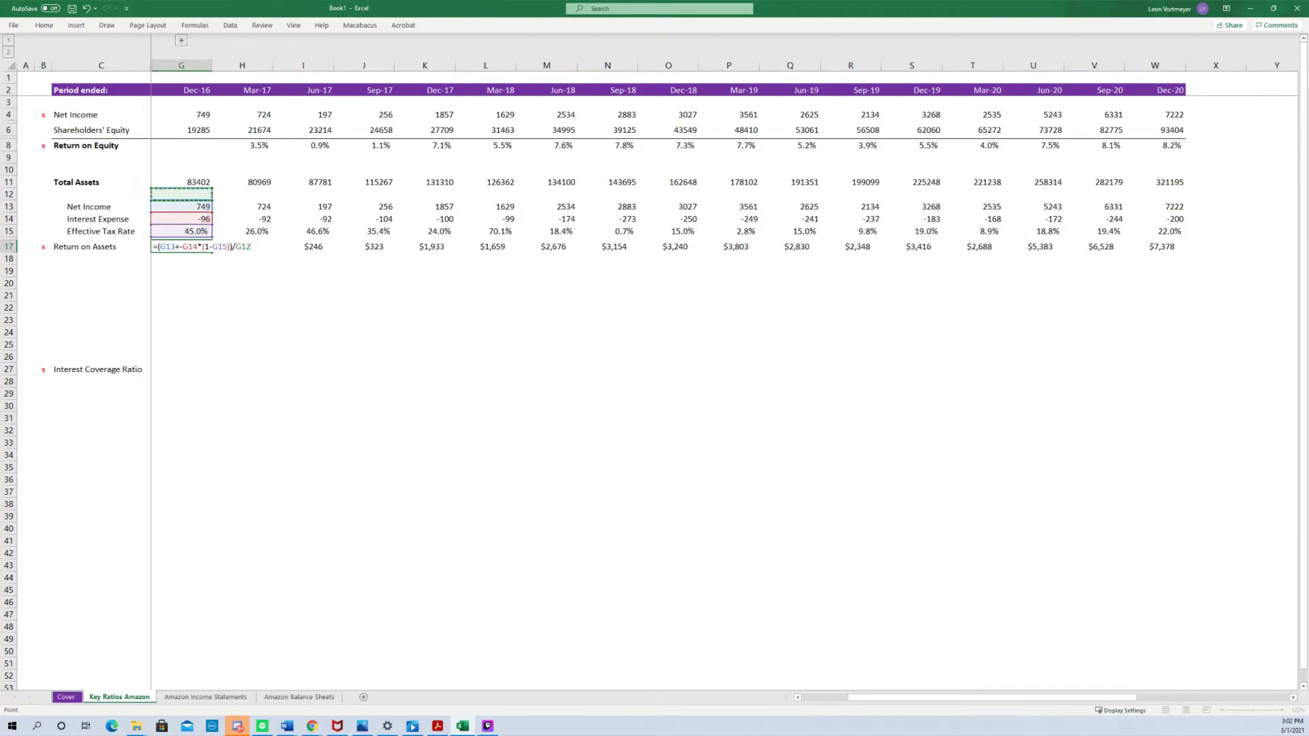
{"action": "key", "text": "Up"}
{"action": "key", "text": "Up"}
{"action": "key", "text": "ctrl+Return"}
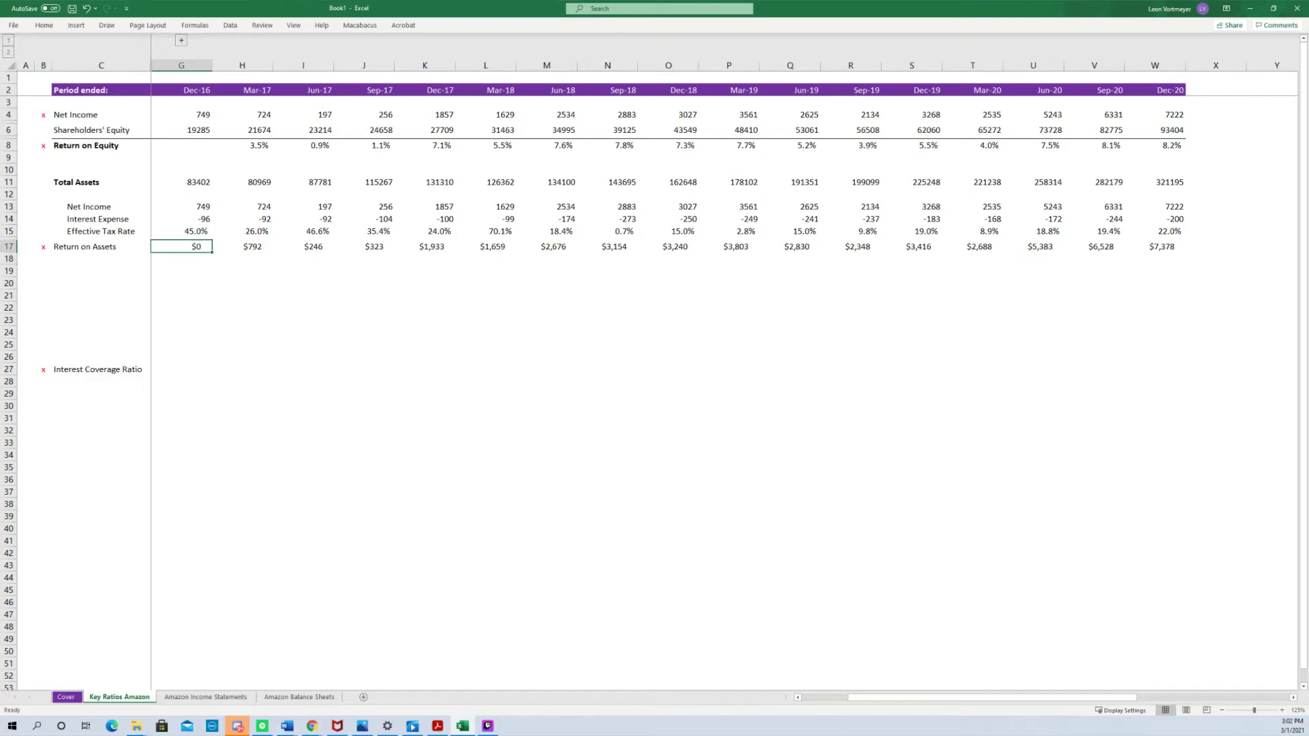
Fill the revised formula through Dec-20 as percentages and verify each period's references.
{"action": "key", "text": "ctrl+shift+Right"}
{"action": "key", "text": "ctrl+r"}
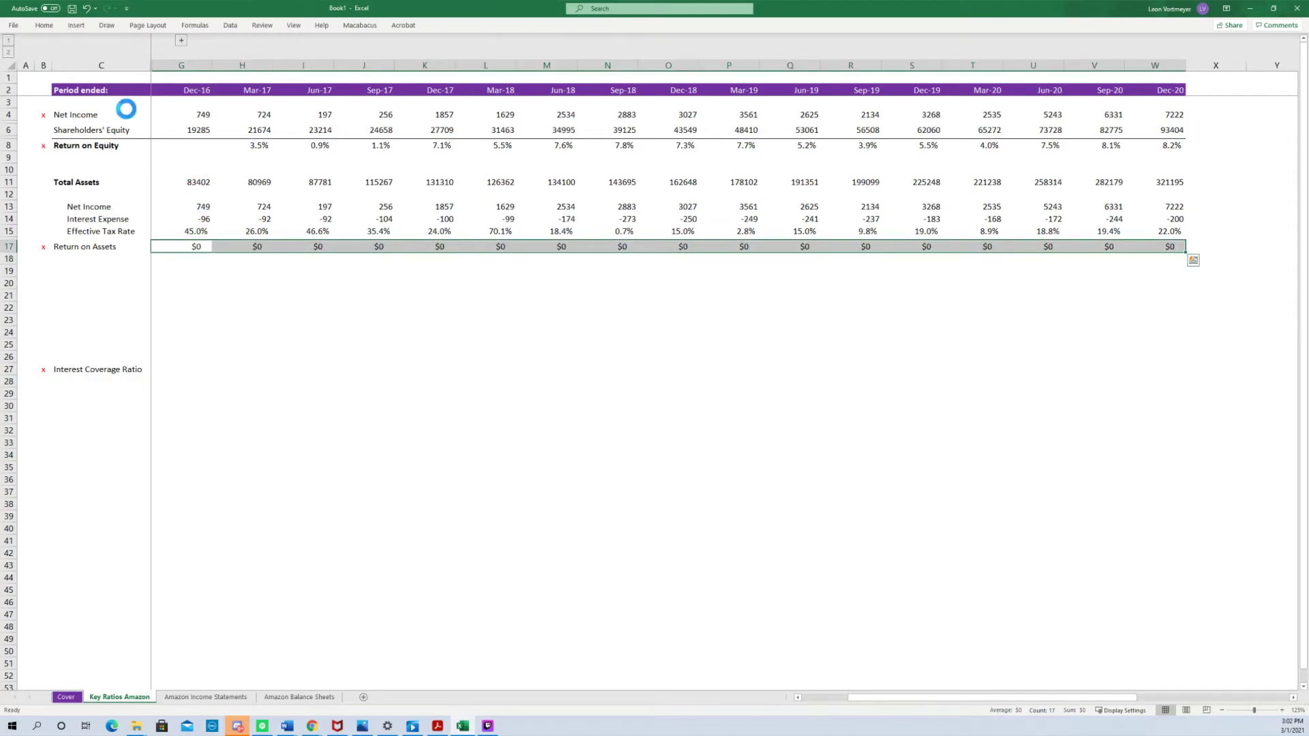
{"action": "key", "text": "ctrl+shift+5"}
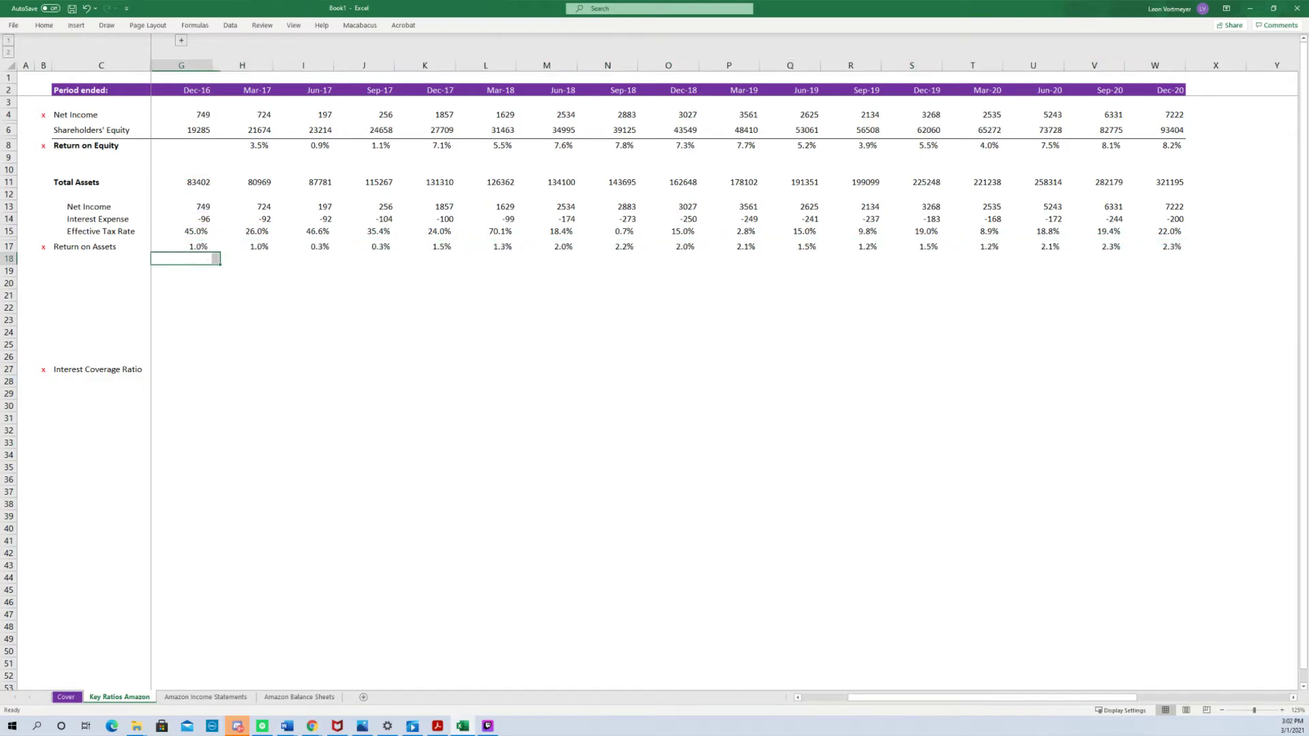
{"action": "key", "text": "F2"}
{"action": "key", "text": "Escape"}
{"action": "key", "text": "Right"}
{"action": "key", "text": "F2"}
{"action": "key", "text": "Escape"}
{"action": "key", "text": "Right"}
{"action": "key", "text": "F2"}
{"action": "key", "text": "Escape"}
{"action": "key", "text": "Right"}
{"action": "key", "text": "F2"}
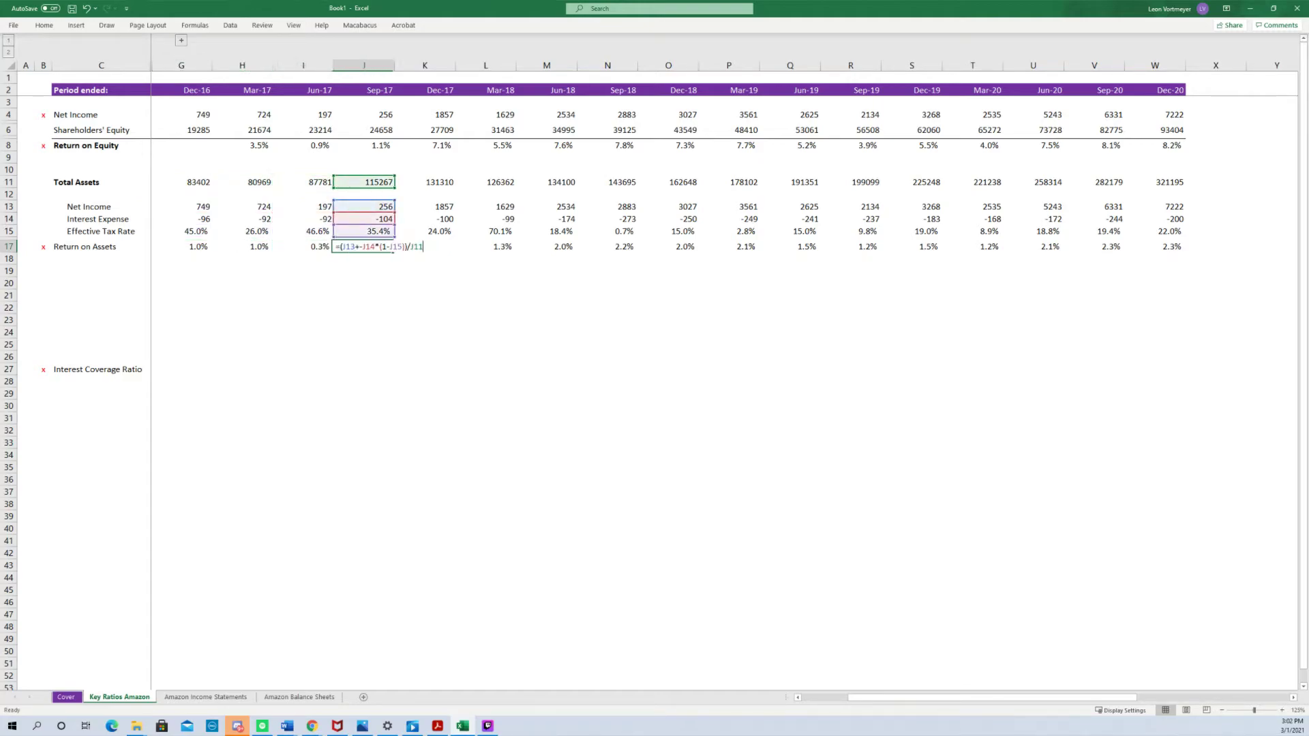
{"action": "key", "text": "Escape"}
{"action": "key", "text": "Right"}
{"action": "key", "text": "F2"}
{"action": "key", "text": "Escape"}
{"action": "key", "text": "Right"}
{"action": "key", "text": "F2"}
{"action": "key", "text": "Escape"}
{"action": "key", "text": "Right"}
{"action": "key", "text": "F2"}
{"action": "key", "text": "Escape"}
{"action": "key", "text": "Right"}
{"action": "key", "text": "F2"}
{"action": "key", "text": "Escape"}
{"action": "key", "text": "Right"}
{"action": "key", "text": "F2"}
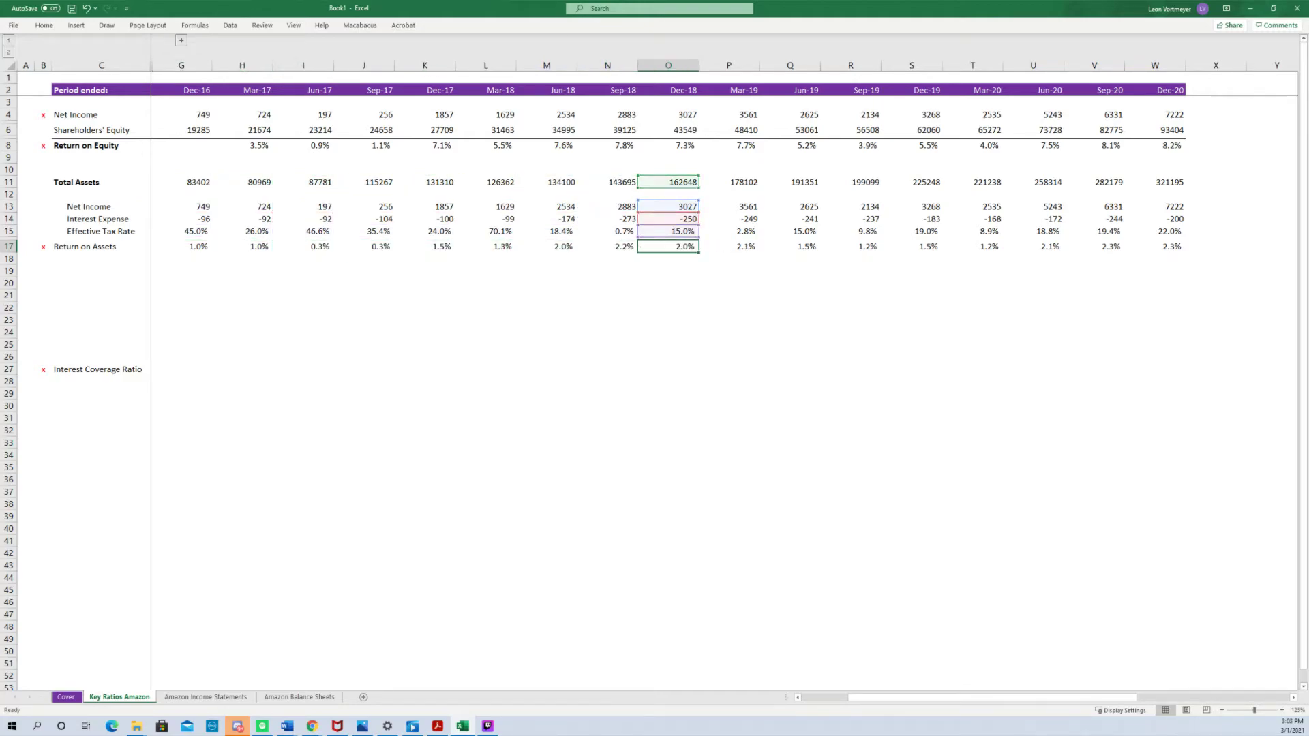
{"action": "key", "text": "Escape"}
{"action": "key", "text": "Left"}
{"action": "key", "text": "Left"}
{"action": "key", "text": "Left"}
{"action": "key", "text": "Left"}
{"action": "key", "text": "Left"}
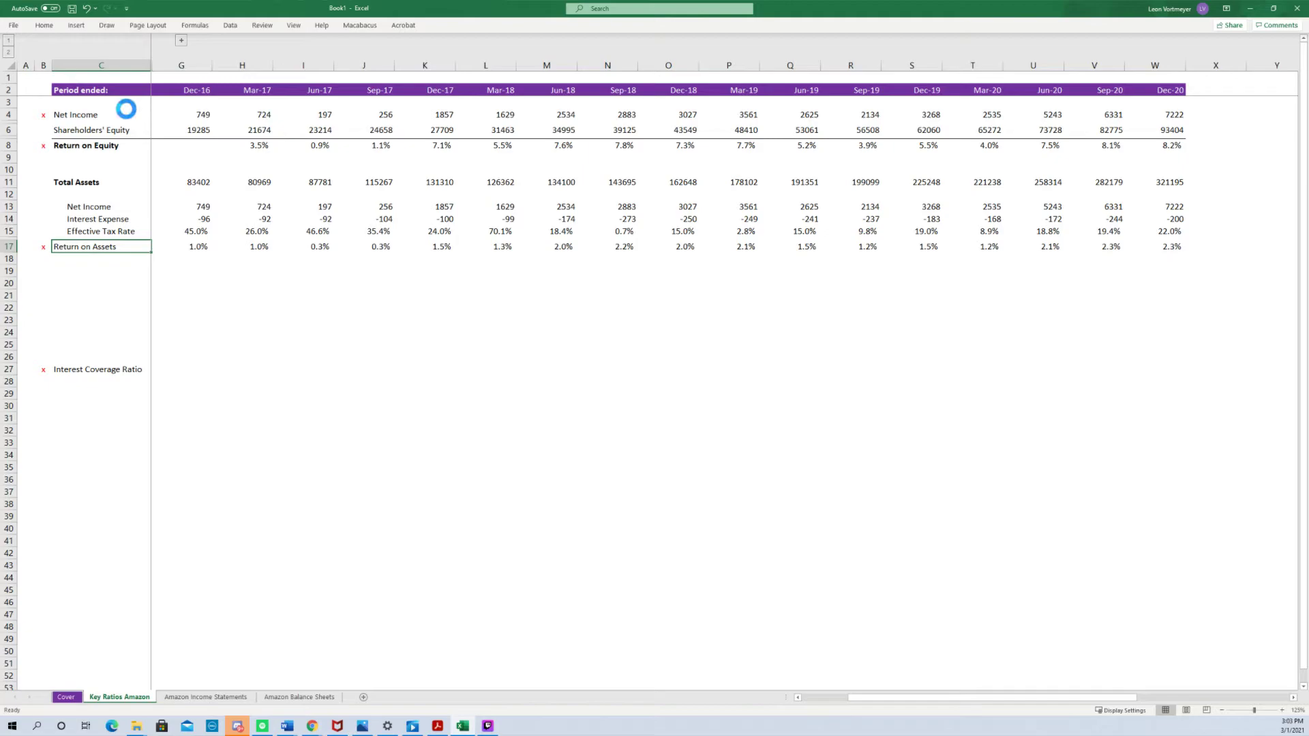
Bold the Return on Assets label in C17 and its values in G17:W17.
{"action": "key", "text": "ctrl+b"}
{"action": "key", "text": "Right"}
{"action": "key", "text": "ctrl+shift+Right"}
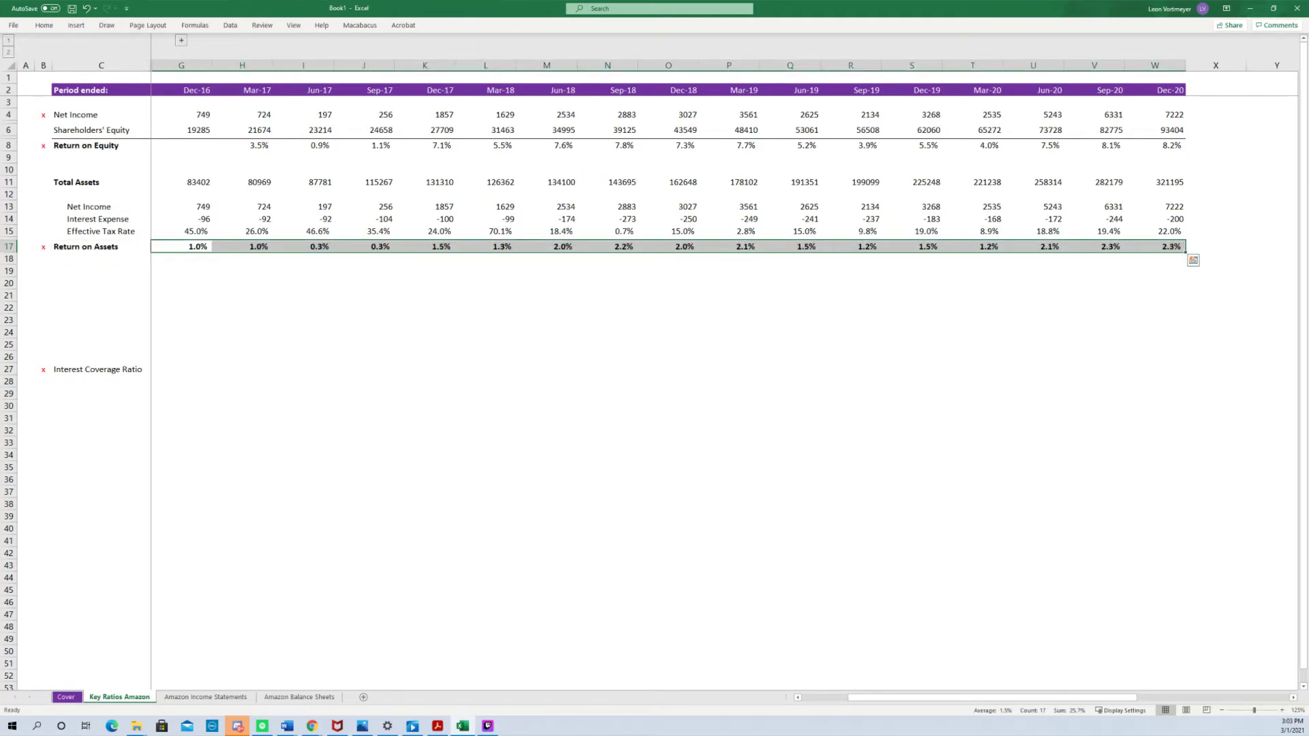
{"action": "key", "text": "ctrl+b"}
{"action": "key", "text": "Left"}
{"action": "key", "text": "Down"}
{"action": "key", "text": "Down"}
{"action": "key", "text": "Down"}
{"action": "key", "text": "Down"}
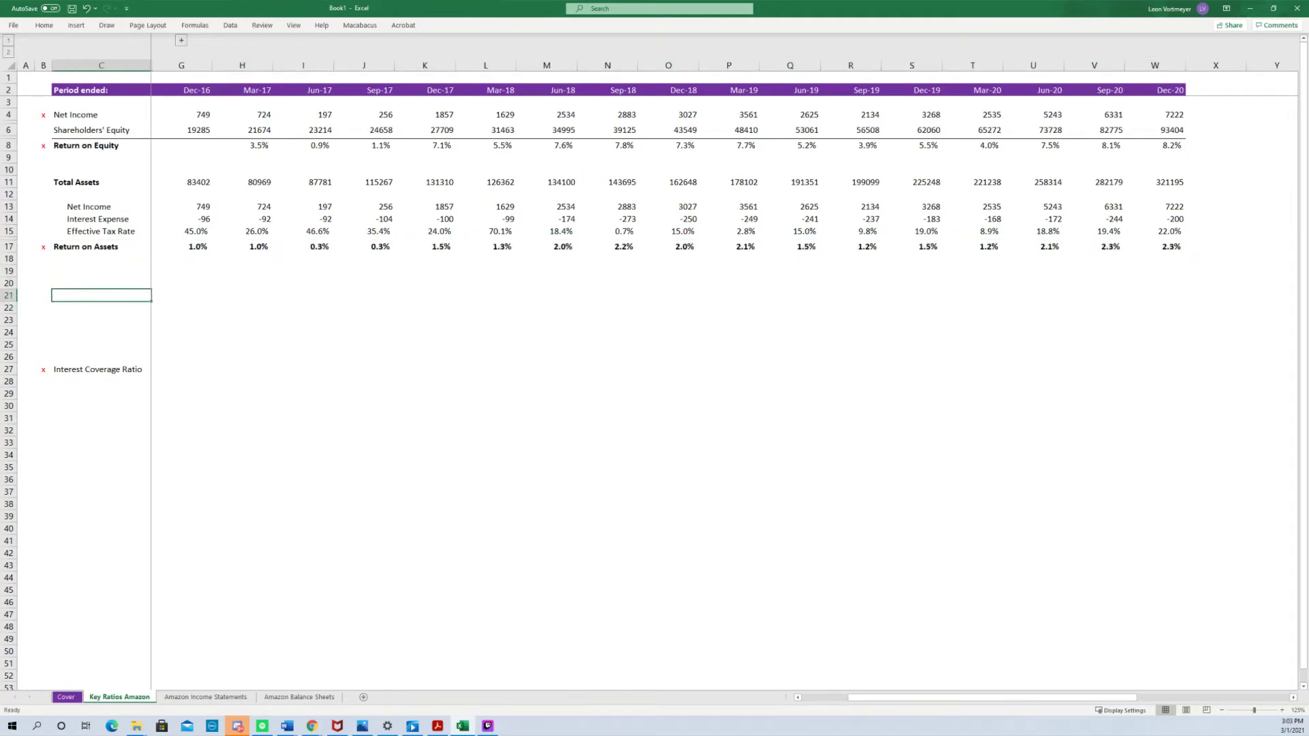
Bring up the textbook page on times interest earned beside the workbook.
{"action": "left_click", "coordinate": [126, 109]}
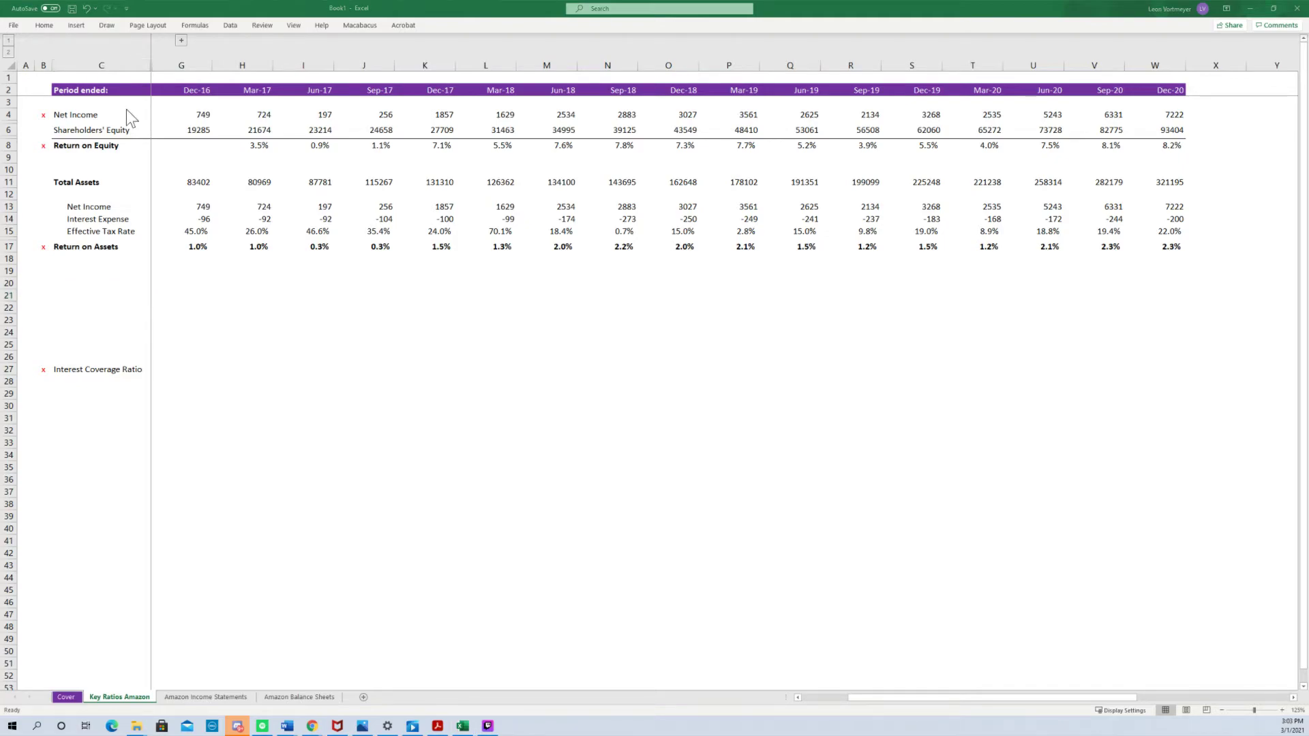
{"action": "key", "text": "alt+Tab"}
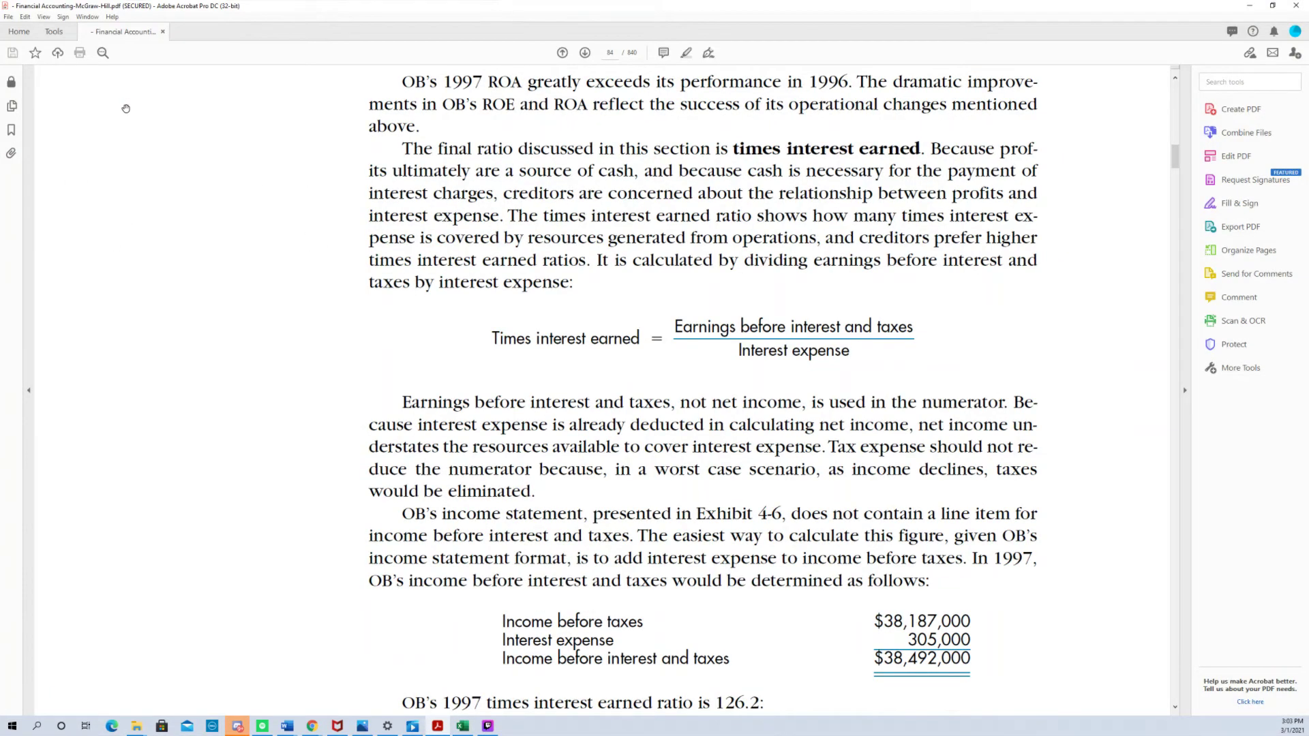
{"action": "left_click_drag", "start_coordinate": [436, 10], "coordinate": [13, 90]}
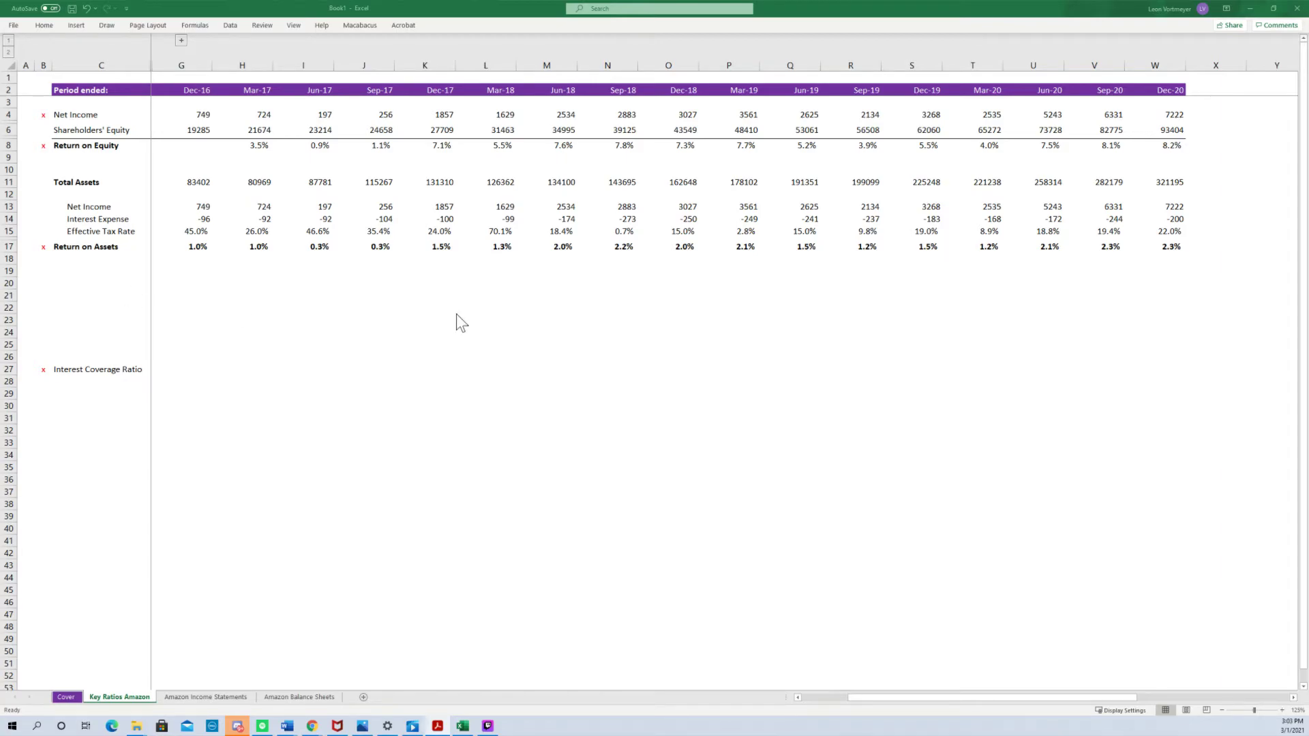
Review the Return on Assets formulas from Mar-17 onward.
{"action": "left_click", "coordinate": [101, 295]}
{"action": "left_click_drag", "start_coordinate": [320, 262], "coordinate": [361, 262]}
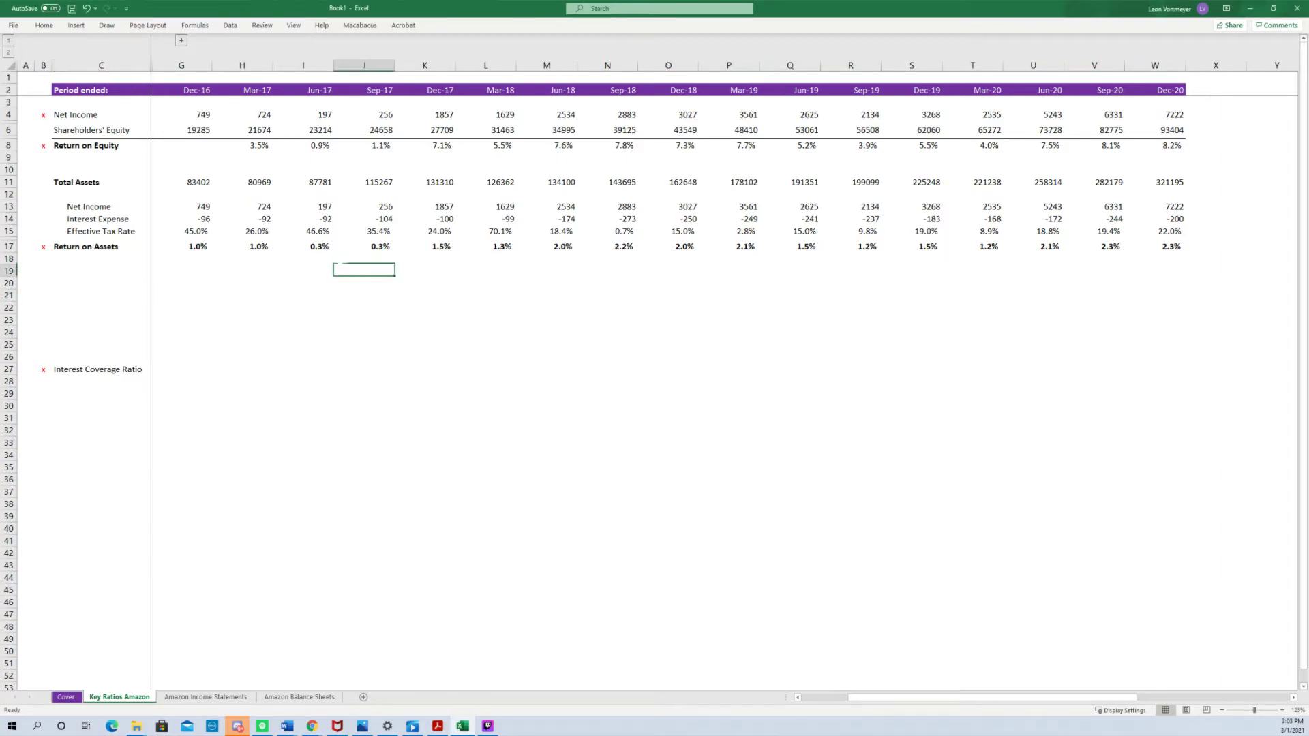
{"action": "key", "text": "Left"}
{"action": "key", "text": "Left"}
{"action": "key", "text": "Left"}
{"action": "key", "text": "Up"}
{"action": "key", "text": "Right"}
{"action": "key", "text": "Right"}
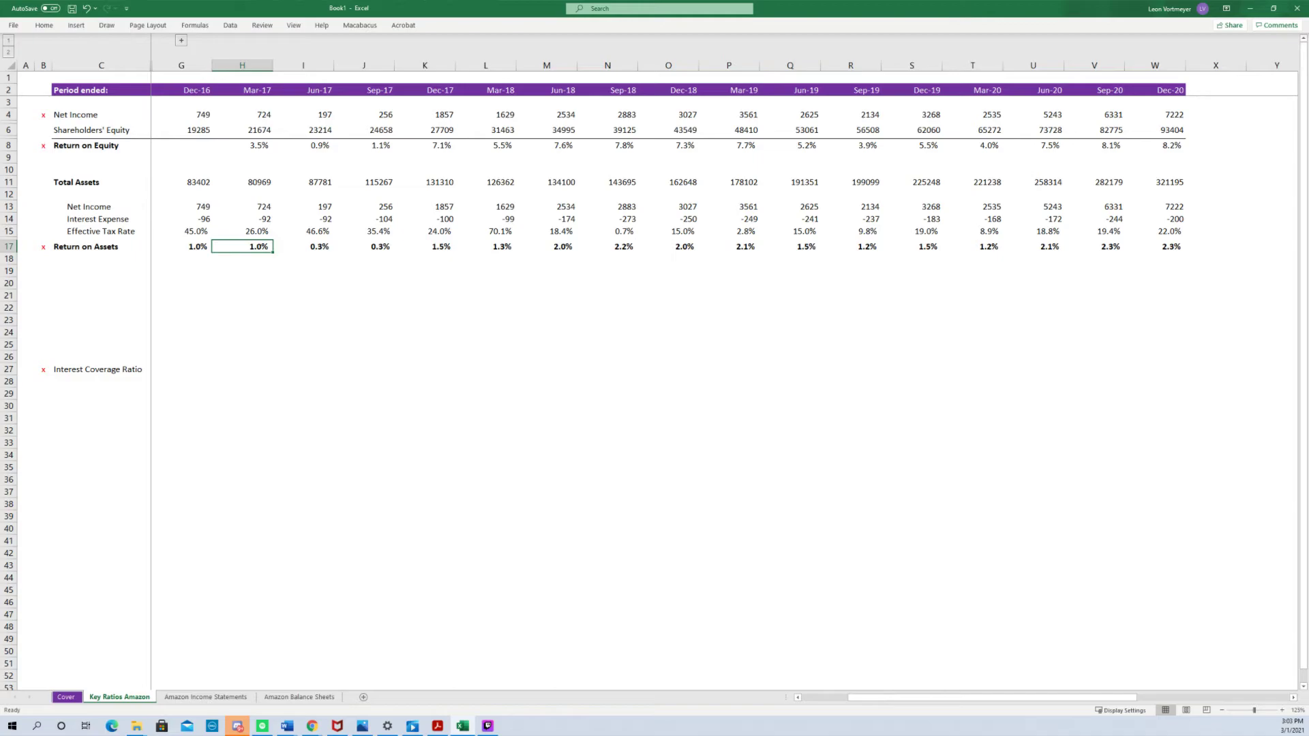
{"action": "key", "text": "F2"}
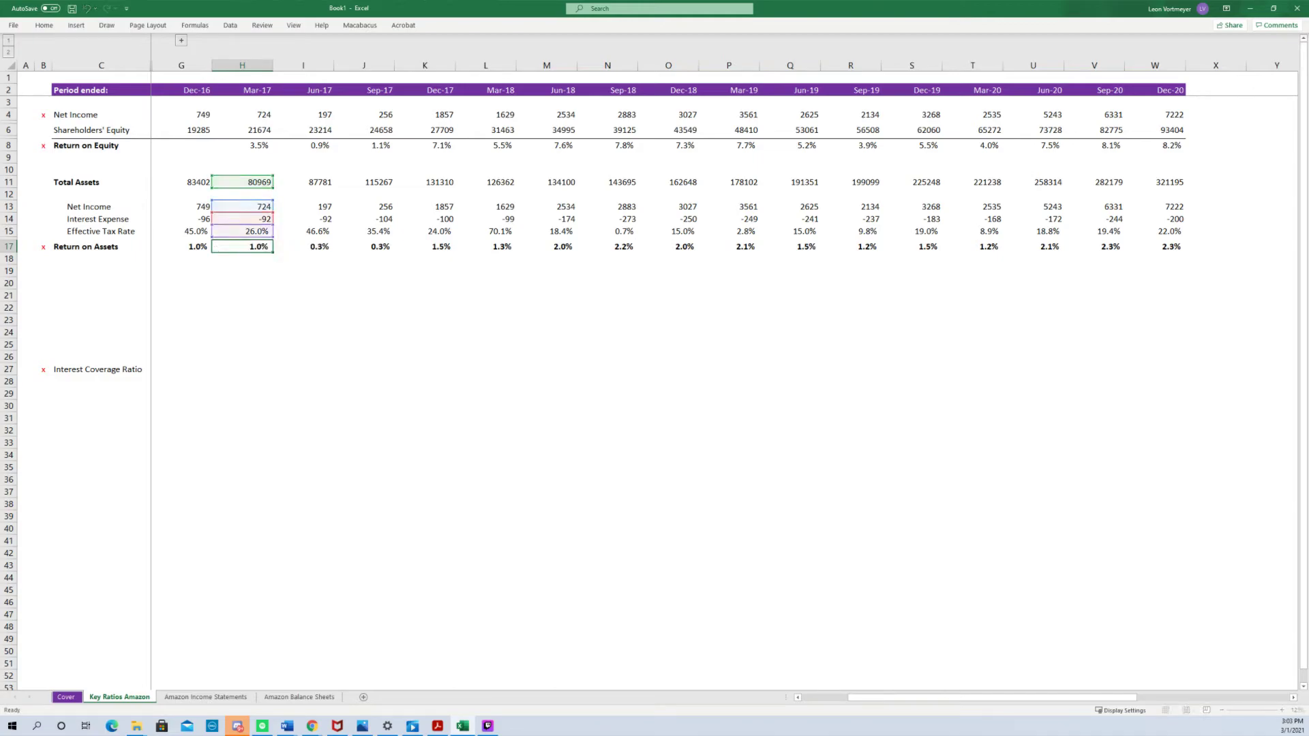
{"action": "key", "text": "Tab"}
{"action": "key", "text": "Tab"}
{"action": "key", "text": "F2"}
{"action": "key", "text": "Tab"}
{"action": "key", "text": "Tab"}
{"action": "key", "text": "F2"}
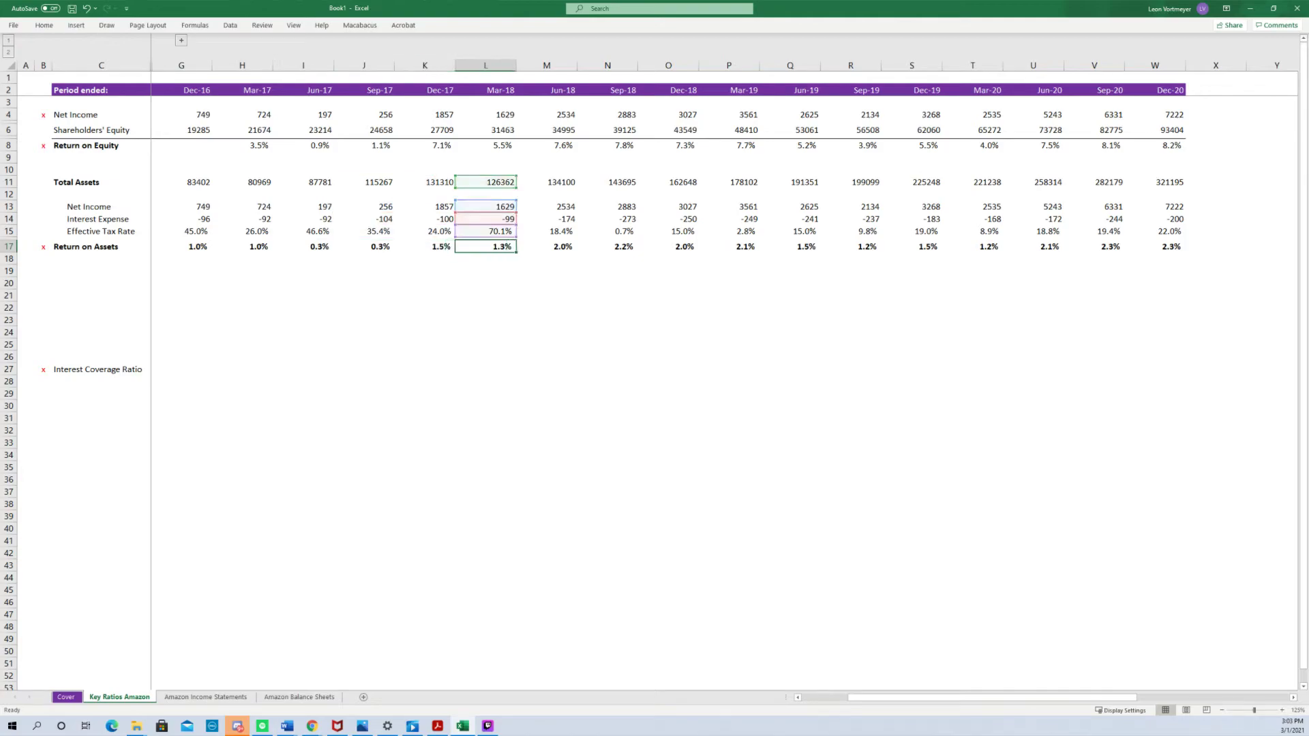
{"action": "key", "text": "Escape"}
{"action": "left_click", "coordinate": [242, 307]}
Delete the empty rows 20 to 25 and bold the Interest Coverage Ratio label.
{"action": "left_click_drag", "start_coordinate": [100, 283], "coordinate": [101, 345]}
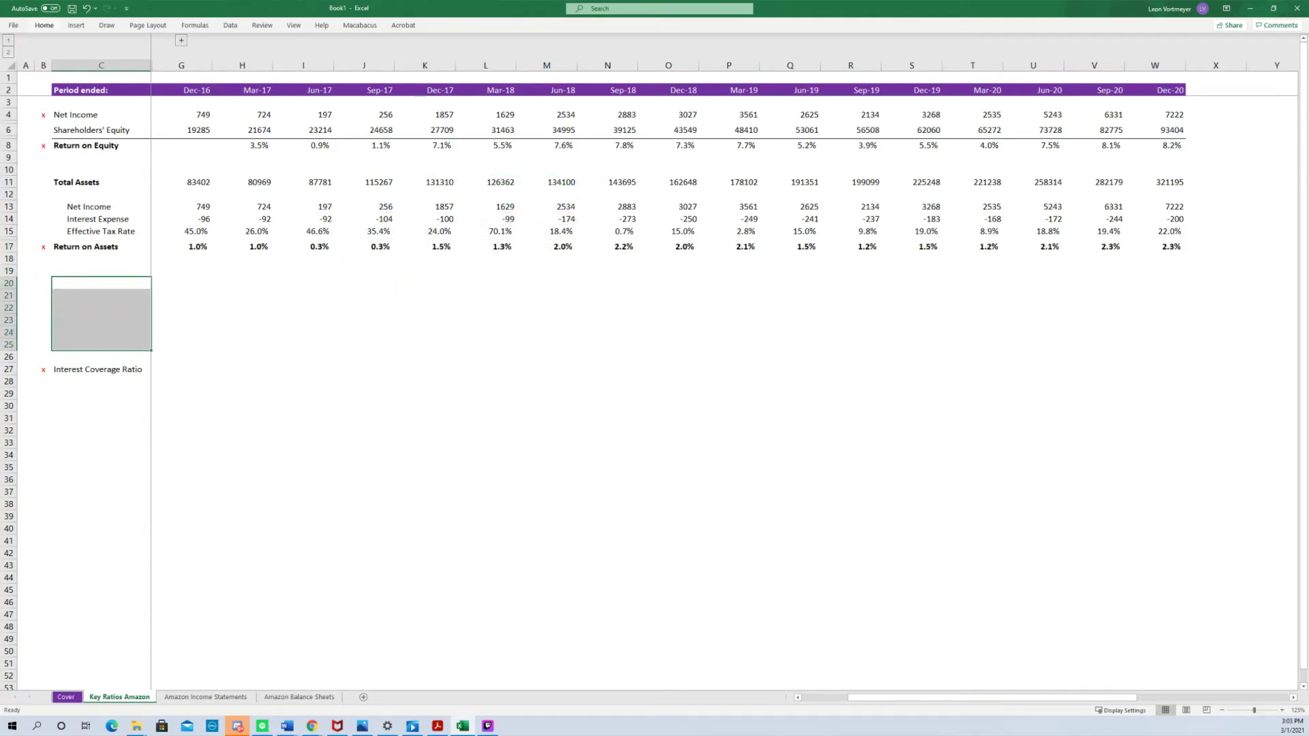
{"action": "key", "text": "alt"}
{"action": "key", "text": "h"}
{"action": "key", "text": "d"}
{"action": "key", "text": "r"}
{"action": "key", "text": "Down"}
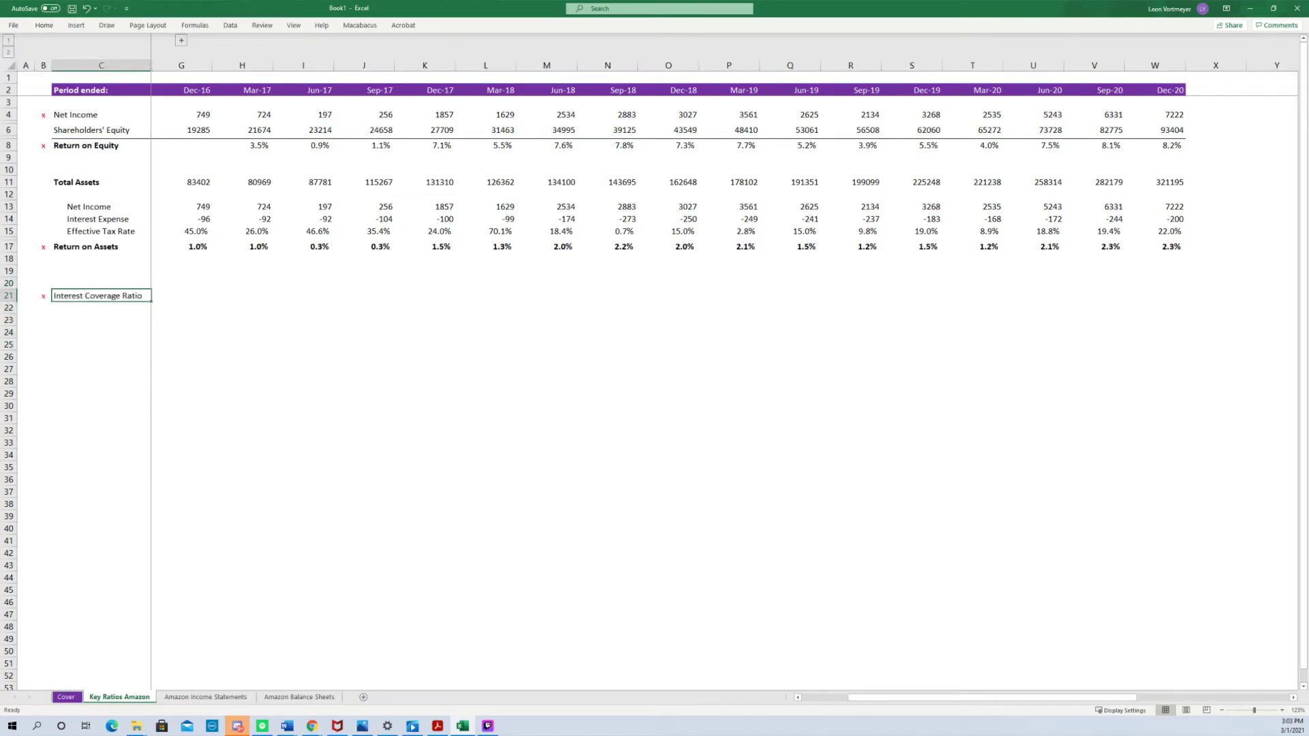
{"action": "key", "text": "ctrl+b"}
Delete one more blank row, then insert a row above Interest Coverage Ratio.
{"action": "key", "text": "Up"}
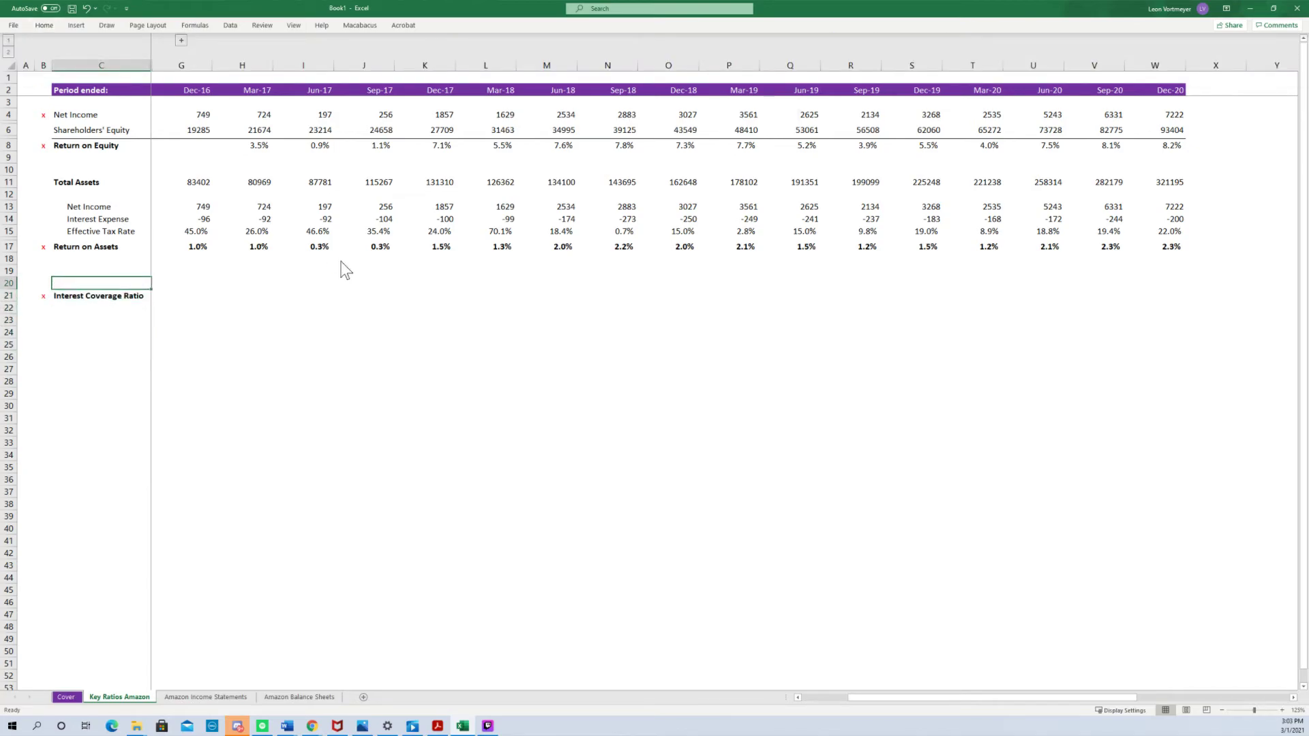
{"action": "key", "text": "alt"}
{"action": "key", "text": "h"}
{"action": "key", "text": "d"}
{"action": "key", "text": "r"}
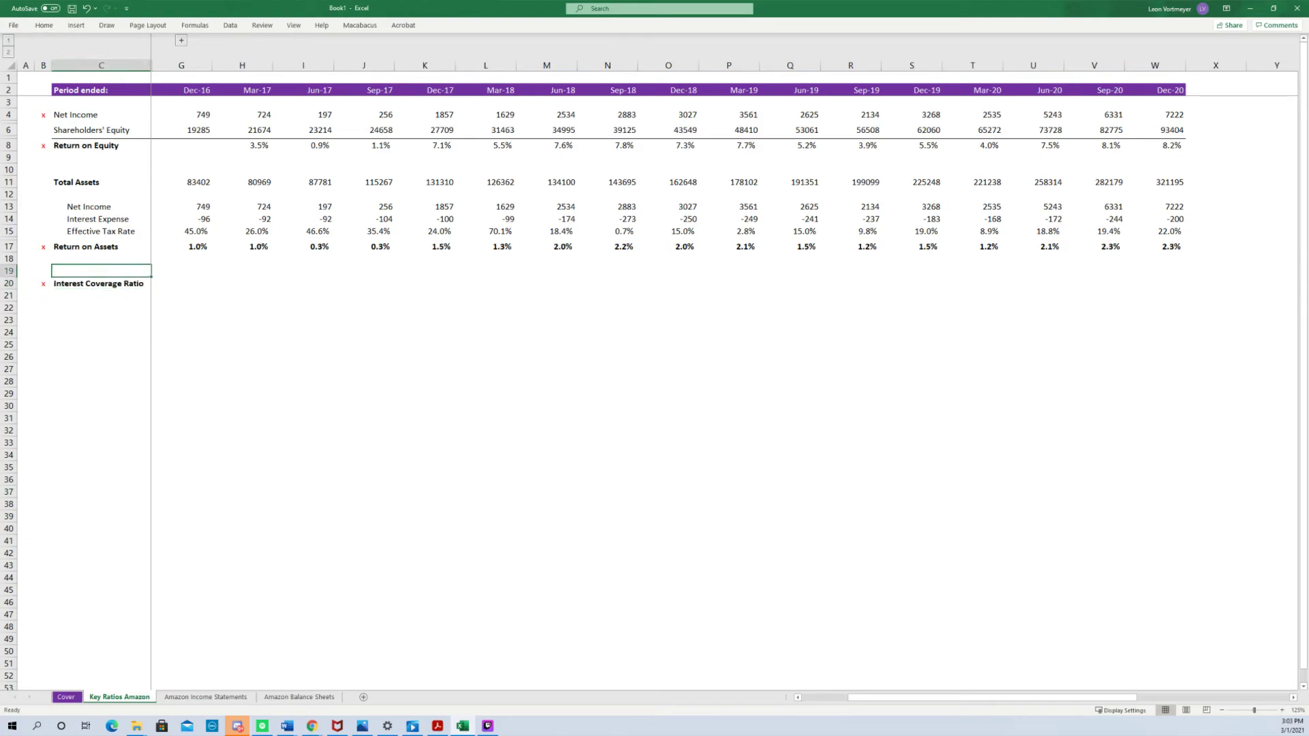
{"action": "key", "text": "Up"}
{"action": "key", "text": "alt+h"}
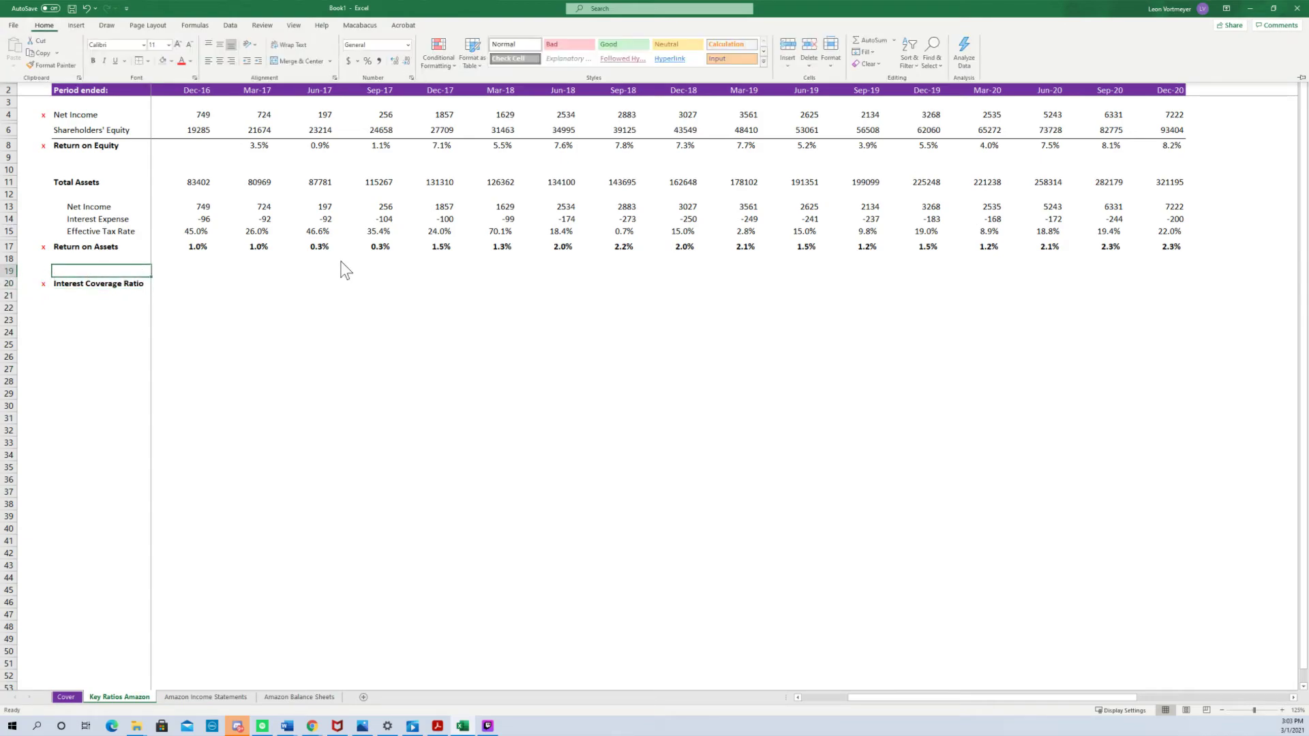
{"action": "key", "text": "alt+h"}
Insert a row and add 'EBIT' and 'Interest Expense' labels above Interest Coverage Ratio.
{"action": "key", "text": "i"}
{"action": "key", "text": "r"}
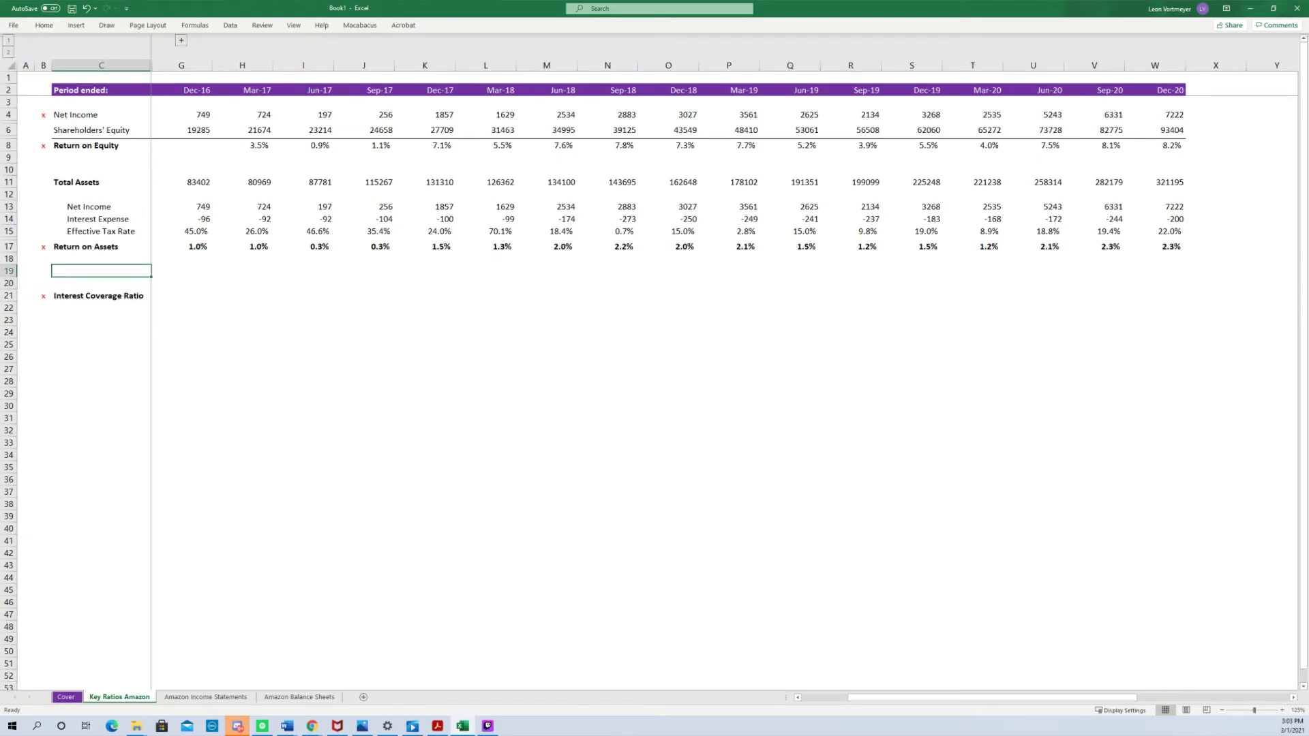
{"action": "type", "text": "EBI"}
{"action": "type", "text": "T"}
{"action": "key", "text": "Return"}
{"action": "type", "text": "O"}
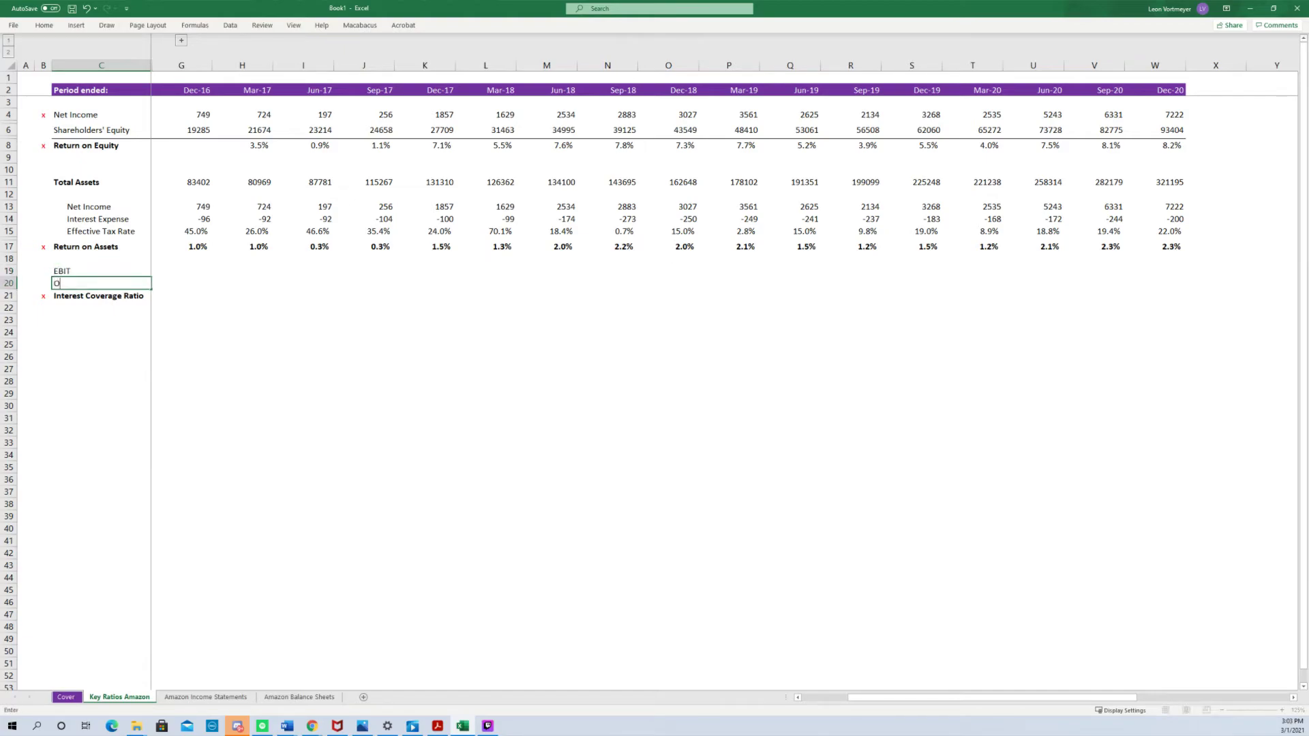
{"action": "key", "text": "BackSpace"}
{"action": "key", "text": "BackSpace"}
{"action": "type", "text": "Interest"}
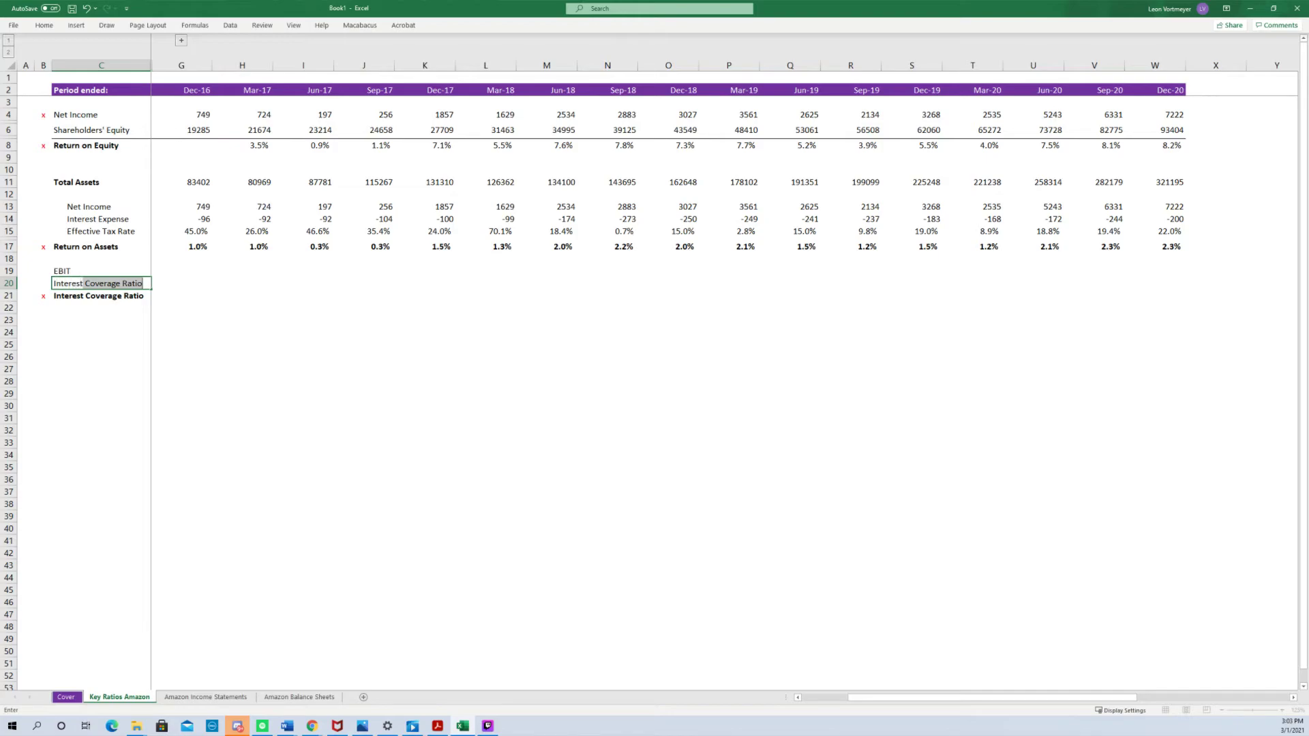
{"action": "type", "text": " Expense"}
{"action": "key", "text": "Return"}
{"action": "key", "text": "Up"}
{"action": "key", "text": "Up"}
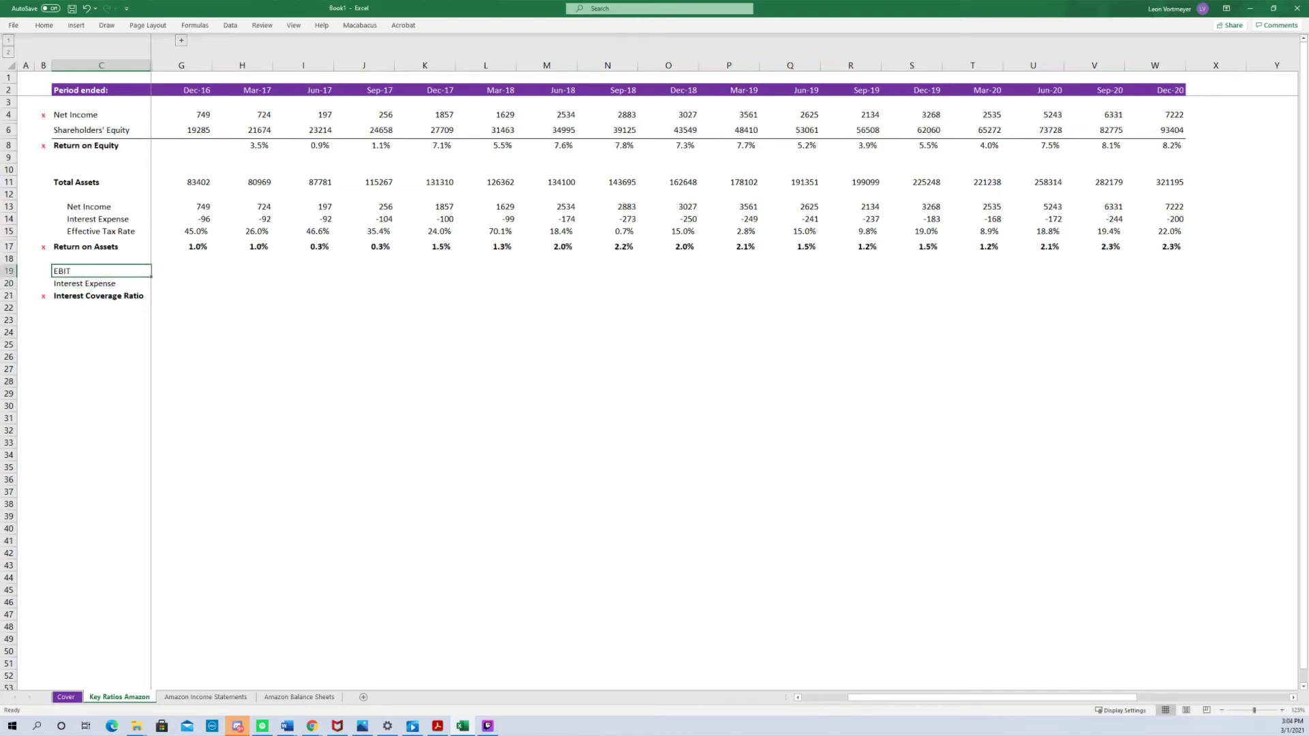
{"action": "key", "text": "Down"}
{"action": "key", "text": "Up"}
{"action": "key", "text": "Right"}
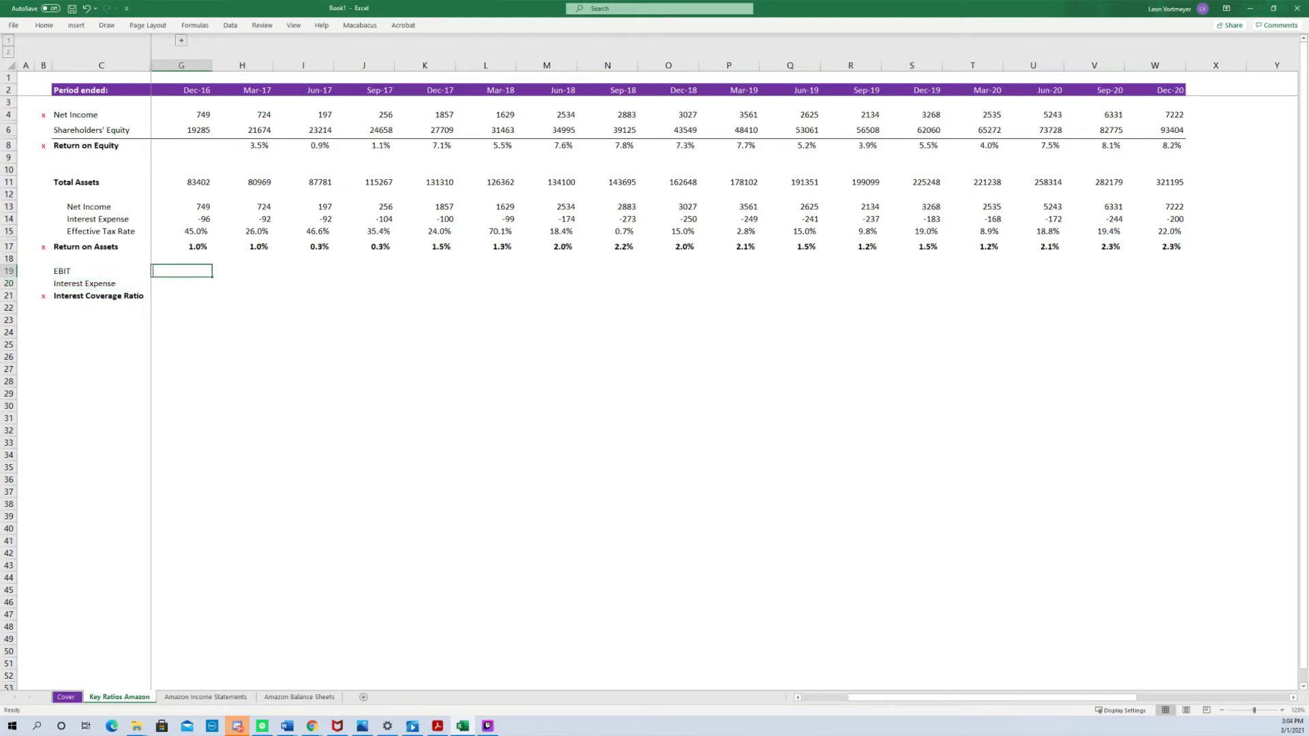
Link Dec-16 EBIT to operating income on the Amazon Income Statements sheet and fill across quarters.
{"action": "type", "text": "="}
{"action": "key", "text": "ctrl+Page_Down"}
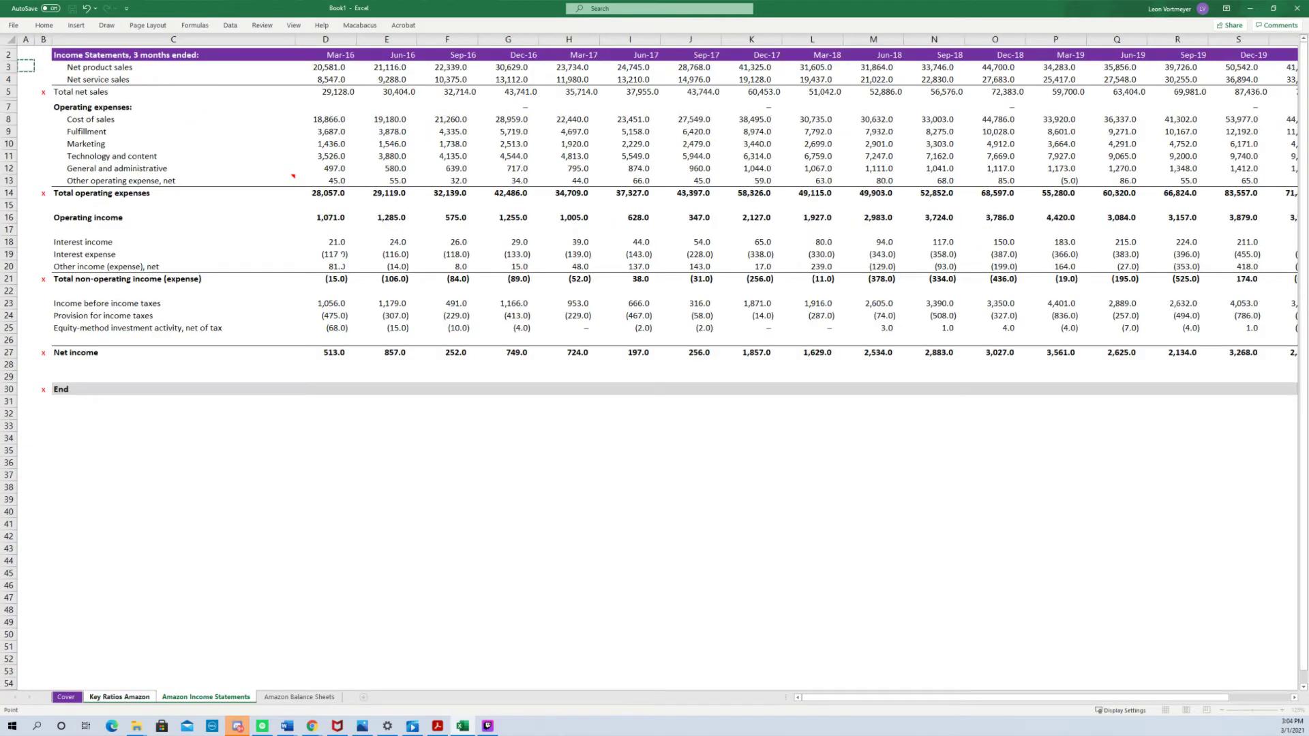
{"action": "key", "text": "Down"}
{"action": "key", "text": "Right"}
{"action": "key", "text": "Down"}
{"action": "key", "text": "Right"}
{"action": "key", "text": "Right"}
{"action": "key", "text": "Down"}
{"action": "key", "text": "Down"}
{"action": "key", "text": "Down"}
{"action": "key", "text": "Down"}
{"action": "key", "text": "Down"}
{"action": "key", "text": "Down"}
{"action": "key", "text": "Down"}
{"action": "key", "text": "Down"}
{"action": "key", "text": "Return"}
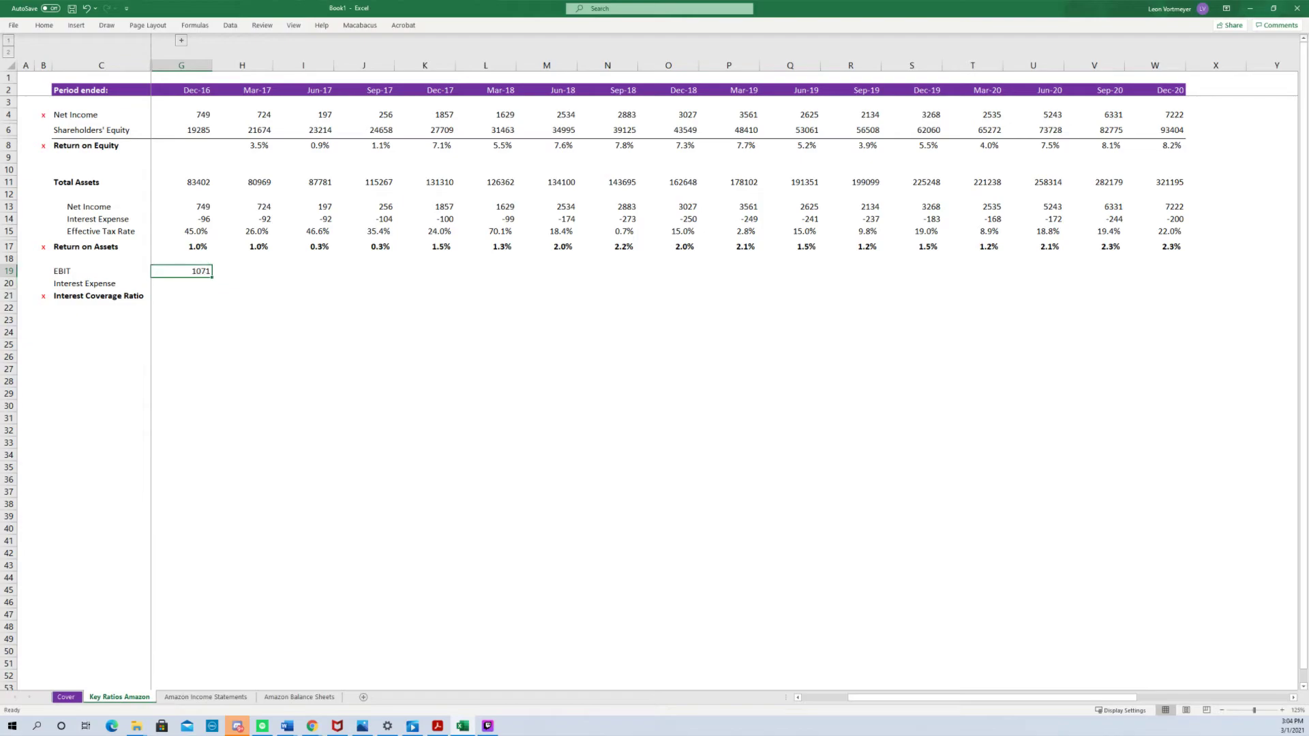
{"action": "key", "text": "shift+Right"}
{"action": "key", "text": "shift+Right"}
{"action": "key", "text": "shift+Right"}
{"action": "key", "text": "shift+Right"}
{"action": "key", "text": "shift+Right"}
{"action": "key", "text": "shift+Right"}
{"action": "key", "text": "shift+Right"}
{"action": "key", "text": "shift+Right"}
{"action": "key", "text": "shift+Right"}
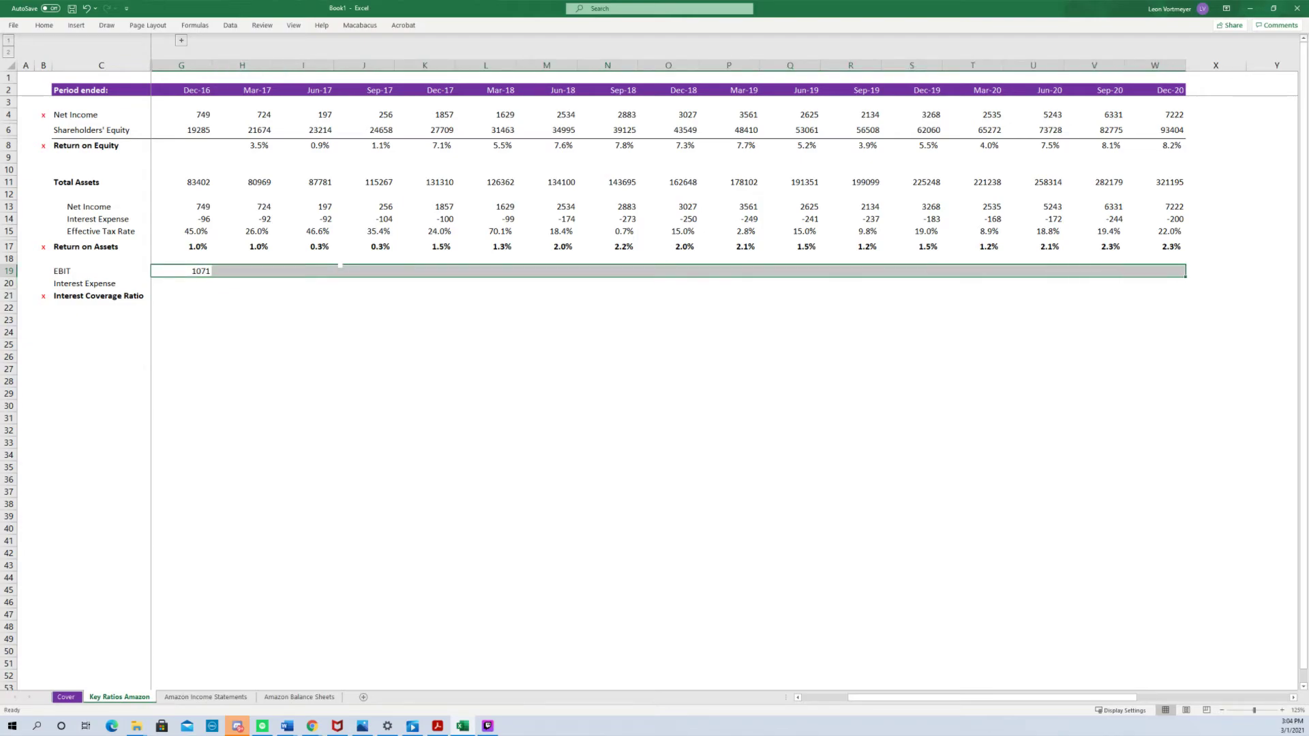
{"action": "key", "text": "ctrl+r"}
Set Dec-16 Interest Expense to a =SUM of the income statement interest lines (-96).
{"action": "key", "text": "Down"}
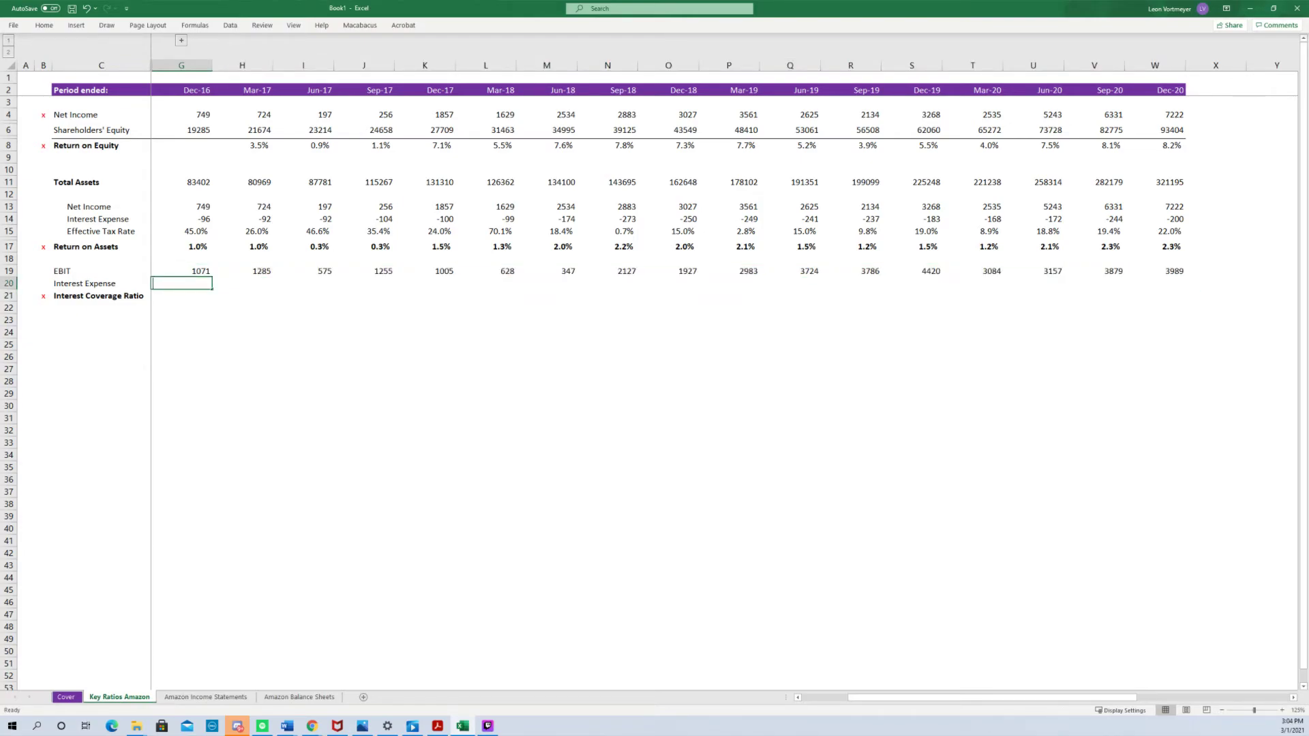
{"action": "type", "text": "="}
{"action": "key", "text": "ctrl+Page_Down"}
{"action": "key", "text": "ctrl+Page_Down"}
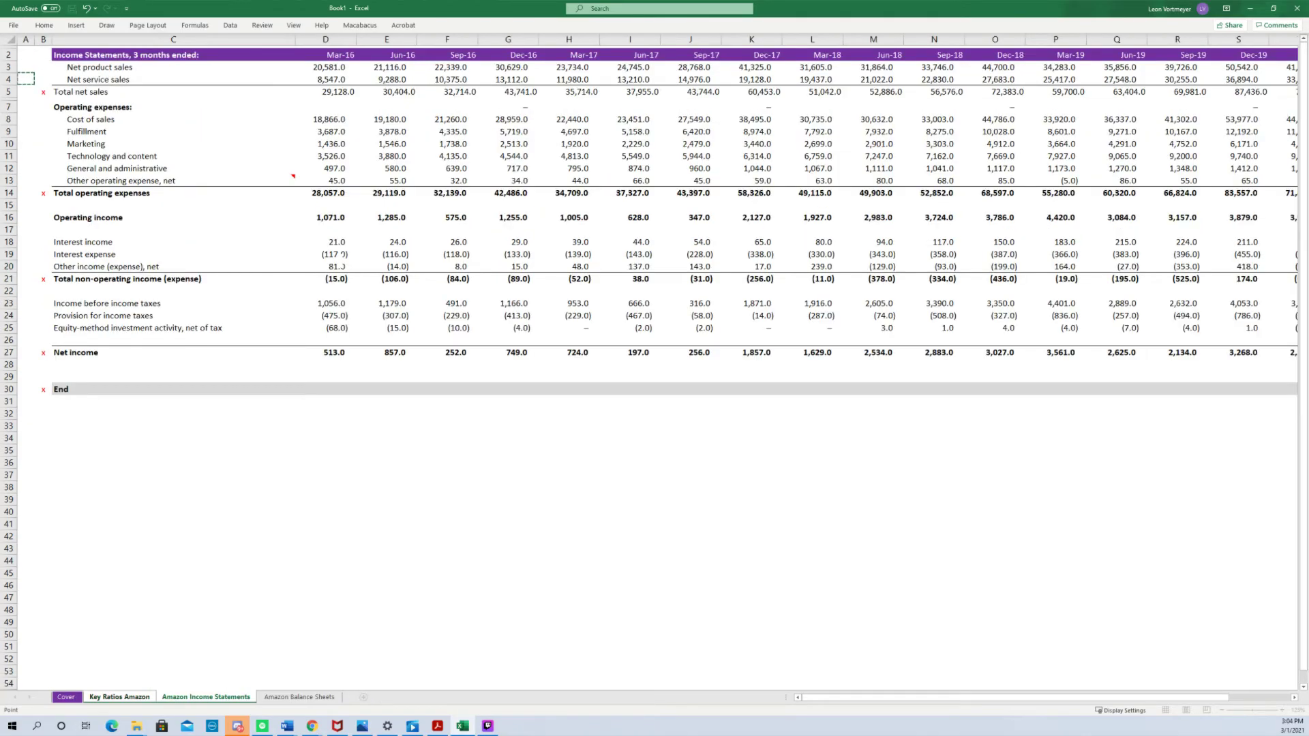
{"action": "key", "text": "Down"}
{"action": "key", "text": "Down"}
{"action": "key", "text": "Down"}
{"action": "key", "text": "Escape"}
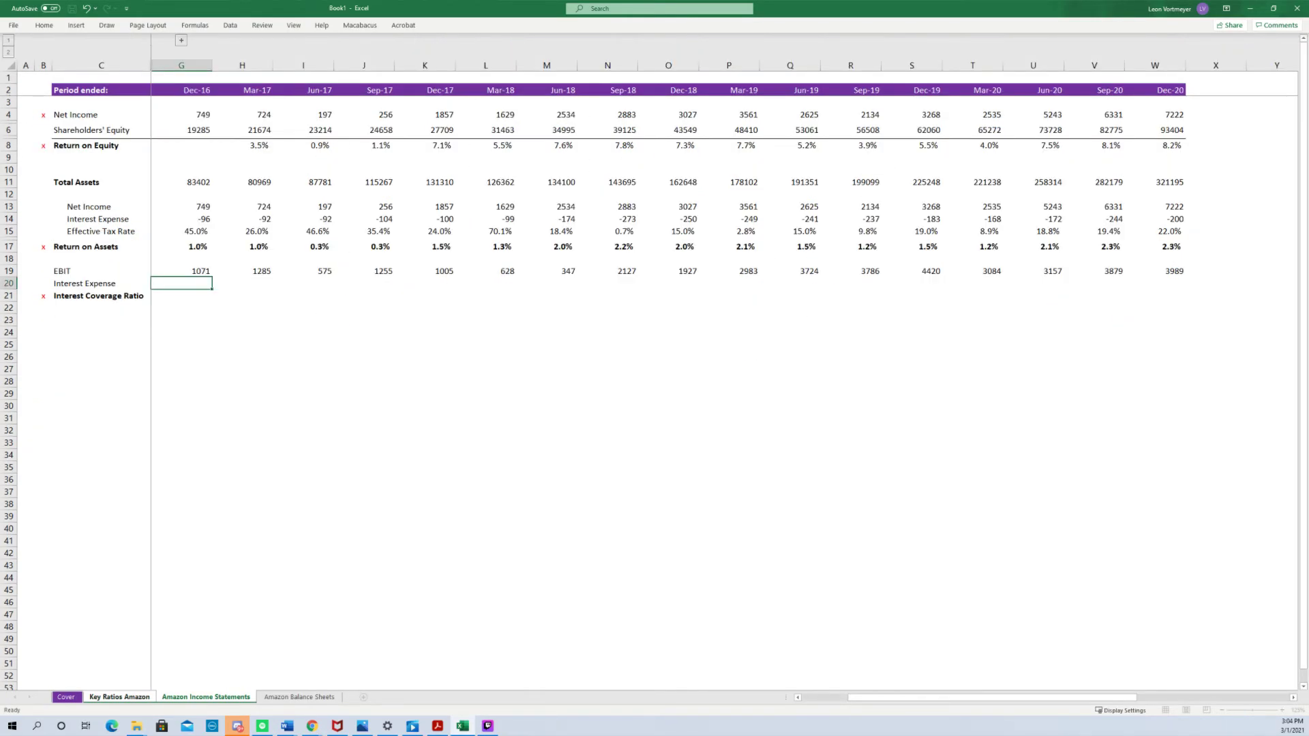
{"action": "type", "text": "=sum("}
{"action": "key", "text": "ctrl+Page_Down"}
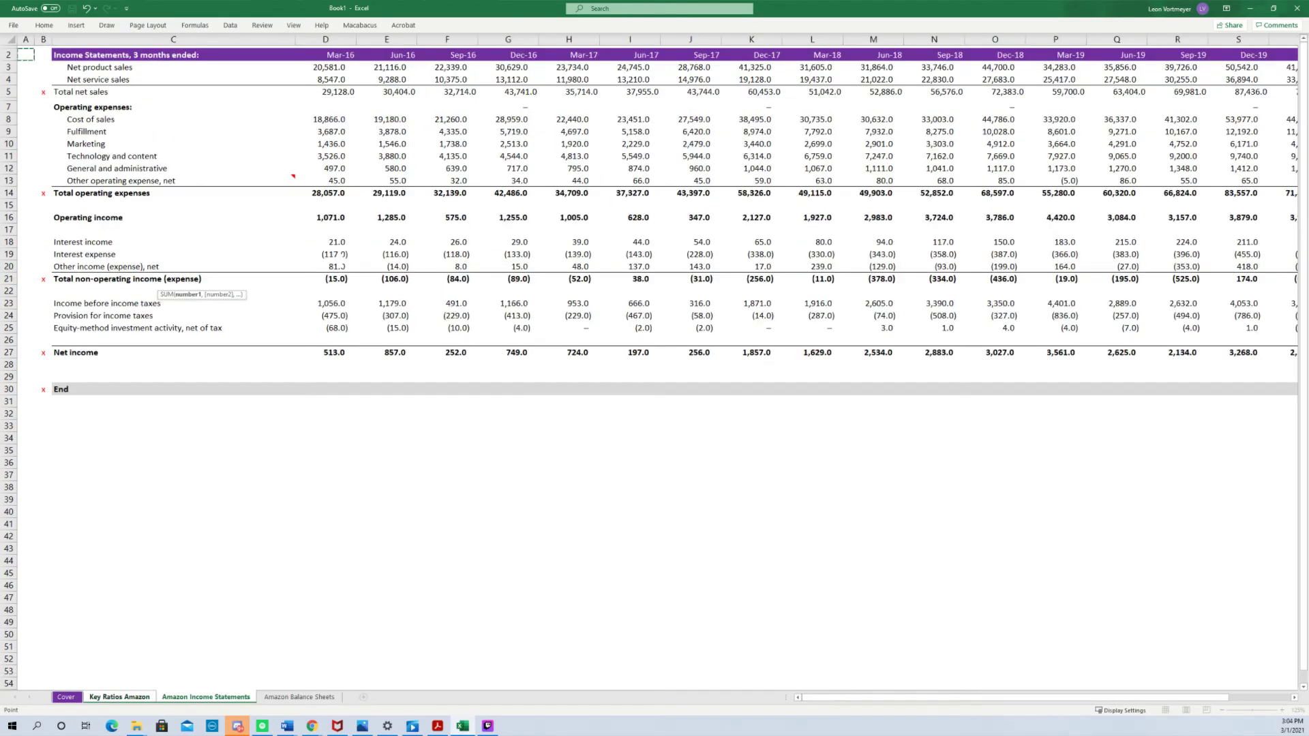
{"action": "key", "text": "Right"}
{"action": "key", "text": "Right"}
{"action": "key", "text": "Down"}
{"action": "key", "text": "Down"}
{"action": "key", "text": "Down"}
{"action": "key", "text": "Right"}
{"action": "key", "text": "Down"}
{"action": "key", "text": "Down"}
{"action": "key", "text": "Down"}
{"action": "key", "text": "Down"}
{"action": "key", "text": "Down"}
{"action": "key", "text": "Down"}
{"action": "key", "text": "shift+Down"}
{"action": "key", "text": "Down"}
{"action": "key", "text": "Down"}
{"action": "key", "text": "Down"}
{"action": "key", "text": "Down"}
{"action": "key", "text": "shift+Down"}
{"action": "type", "text": ")"}
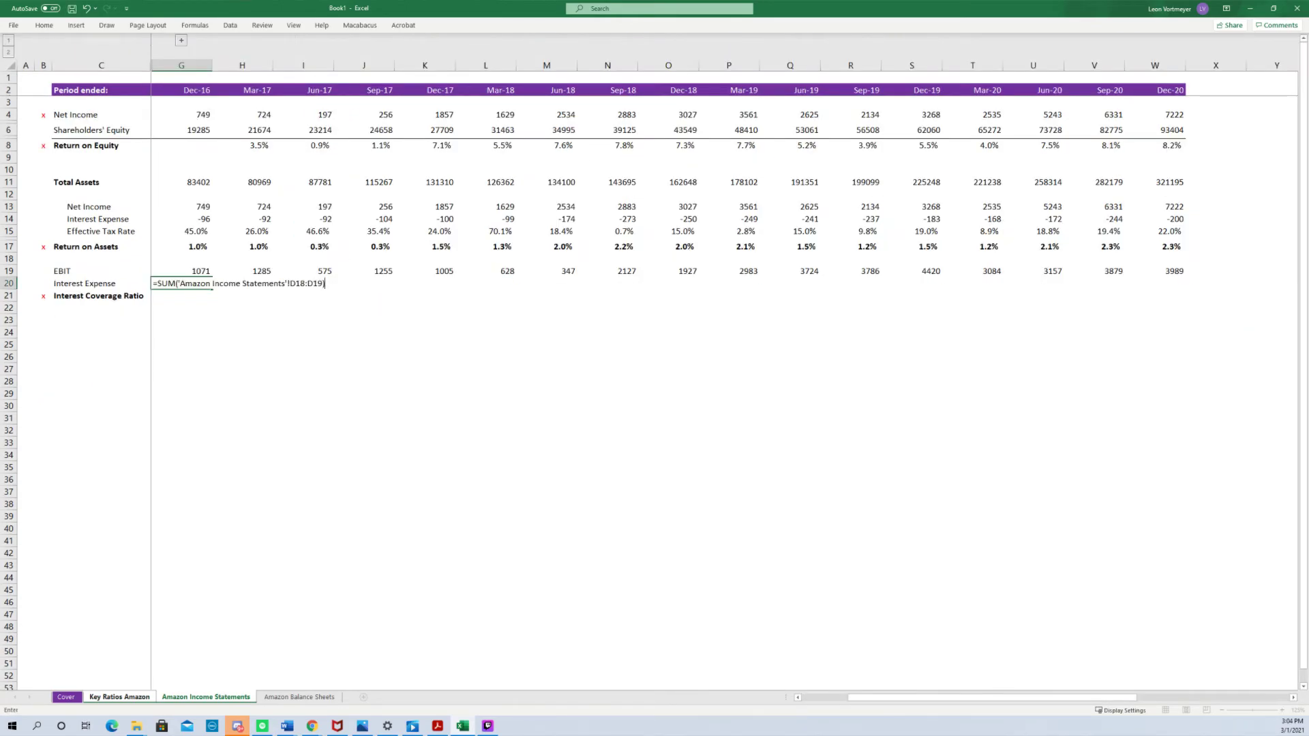
{"action": "key", "text": "ctrl+Return"}
Select the Interest Expense row across the quarters through Dec-20.
{"action": "key", "text": "shift+Right"}
{"action": "key", "text": "shift+Right"}
{"action": "key", "text": "shift+Right"}
{"action": "key", "text": "shift+Right"}
{"action": "key", "text": "shift+Right"}
{"action": "key", "text": "shift+Right"}
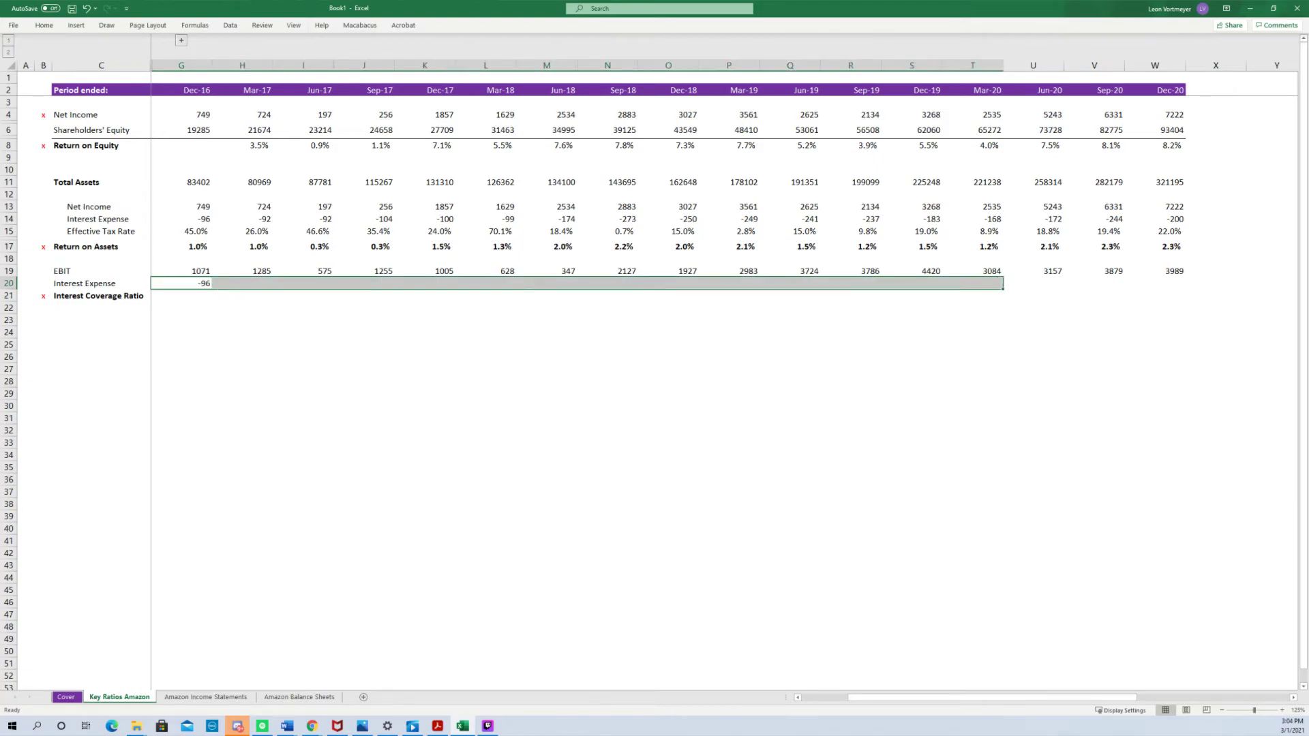
{"action": "key", "text": "shift+Right"}
{"action": "key", "text": "shift+Right"}
{"action": "key", "text": "shift+Right"}
Fill the Interest Expense formula across all quarters, showing negatives in parentheses.
{"action": "key", "text": "ctrl+r"}
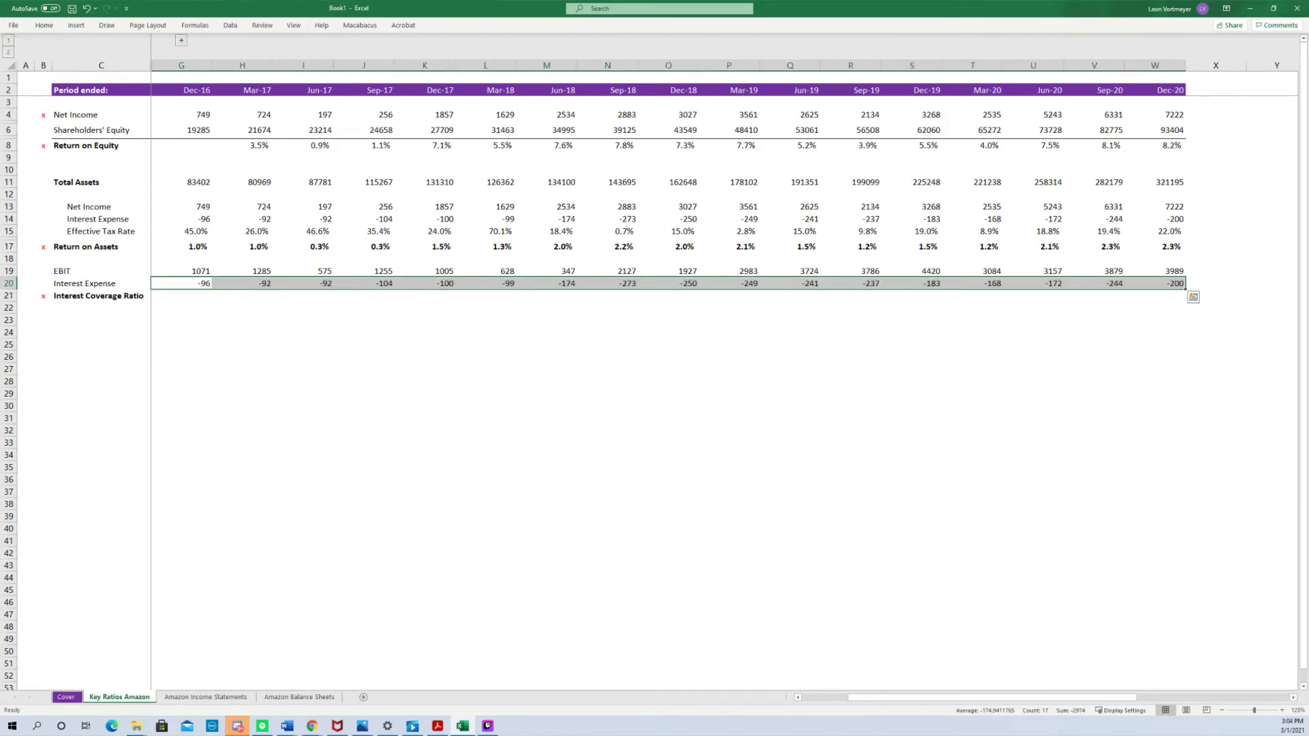
{"action": "key", "text": "shift+BackSpace"}
{"action": "key", "text": "ctrl+shift+Right"}
{"action": "key", "text": "Down"}
{"action": "key", "text": "shift+Right"}
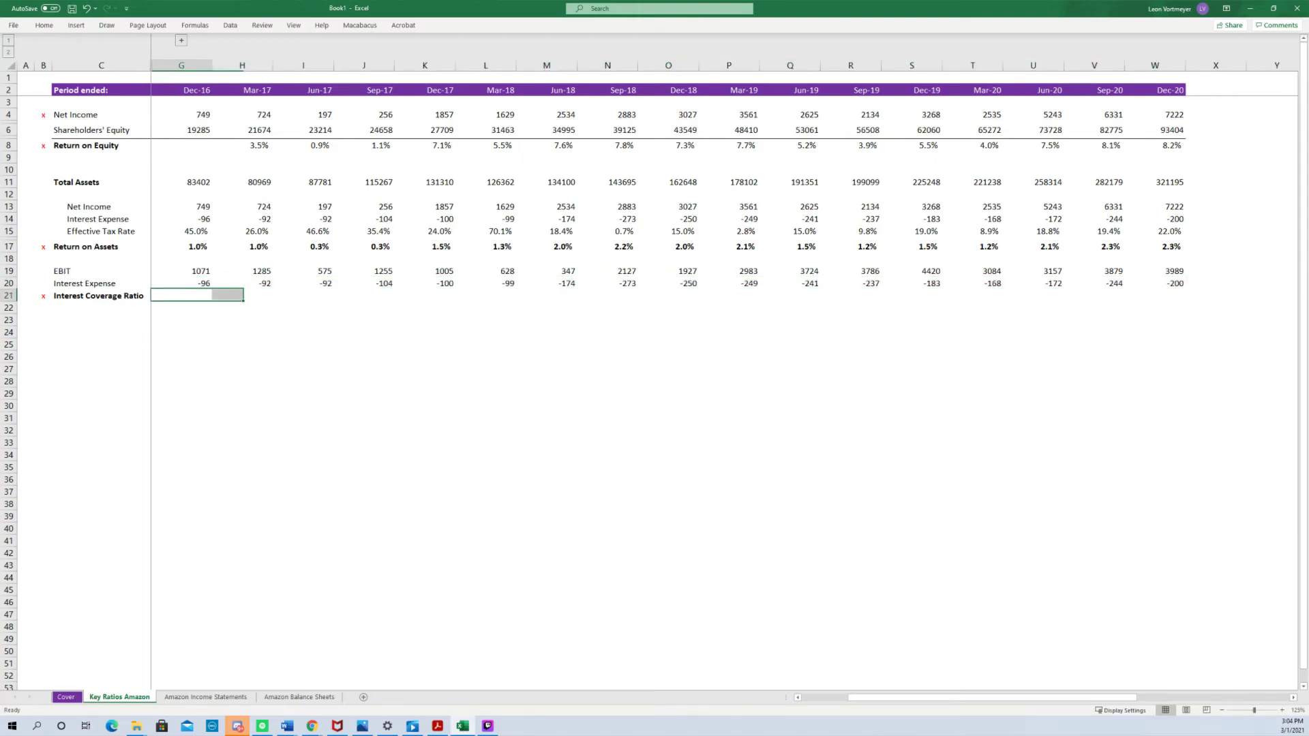
{"action": "key", "text": "shift+Left"}
{"action": "type", "text": "="}
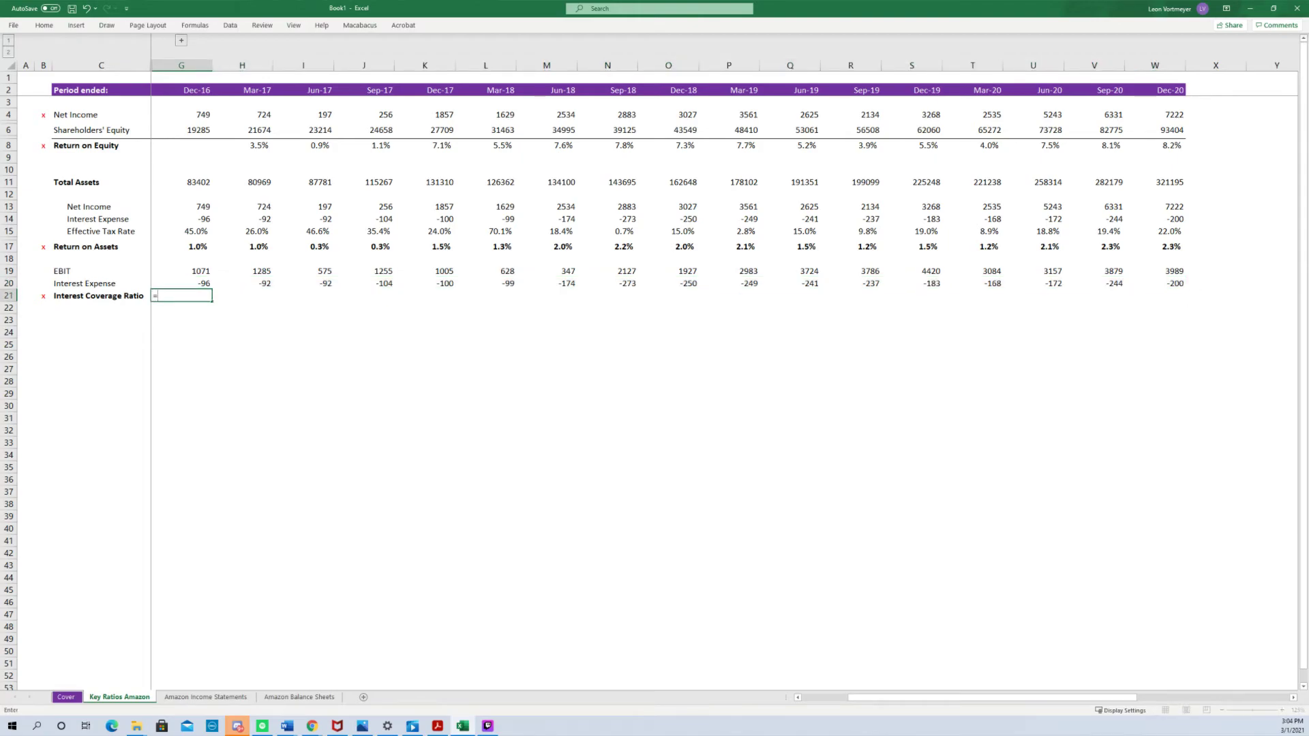
{"action": "key", "text": "Up"}
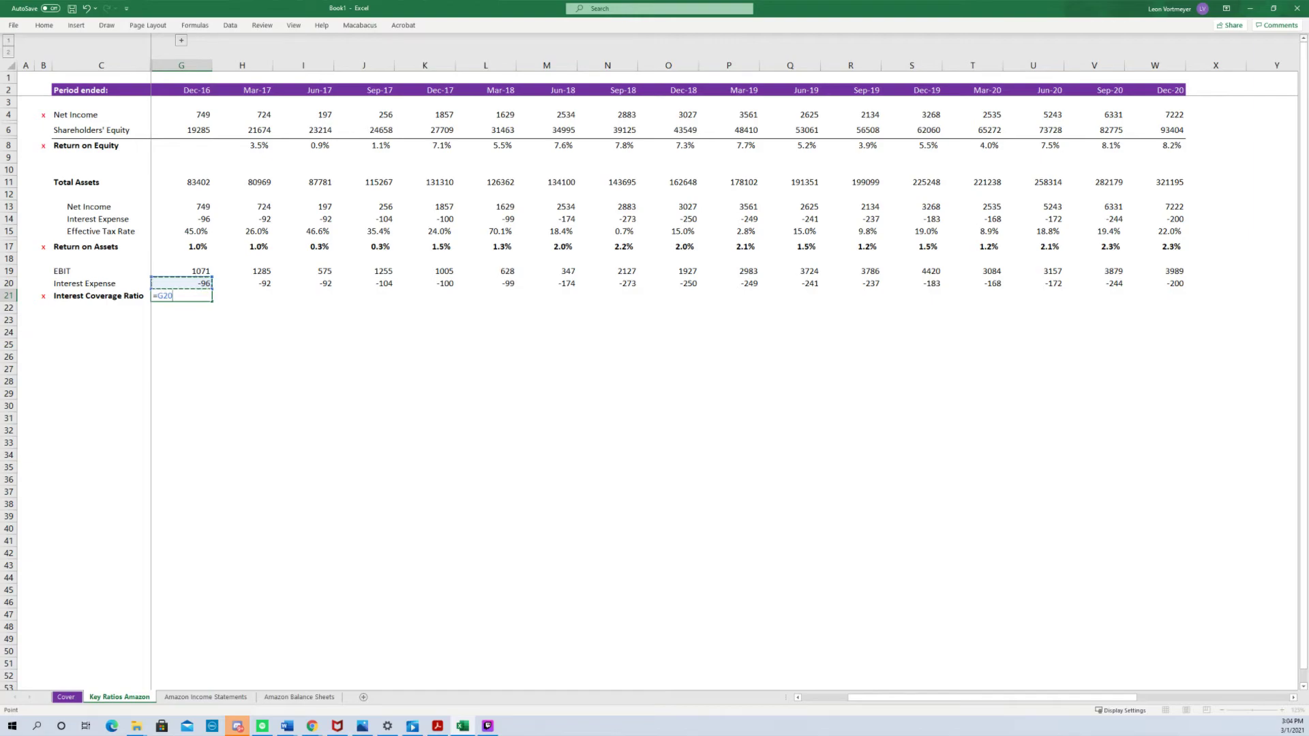
{"action": "key", "text": "Escape"}
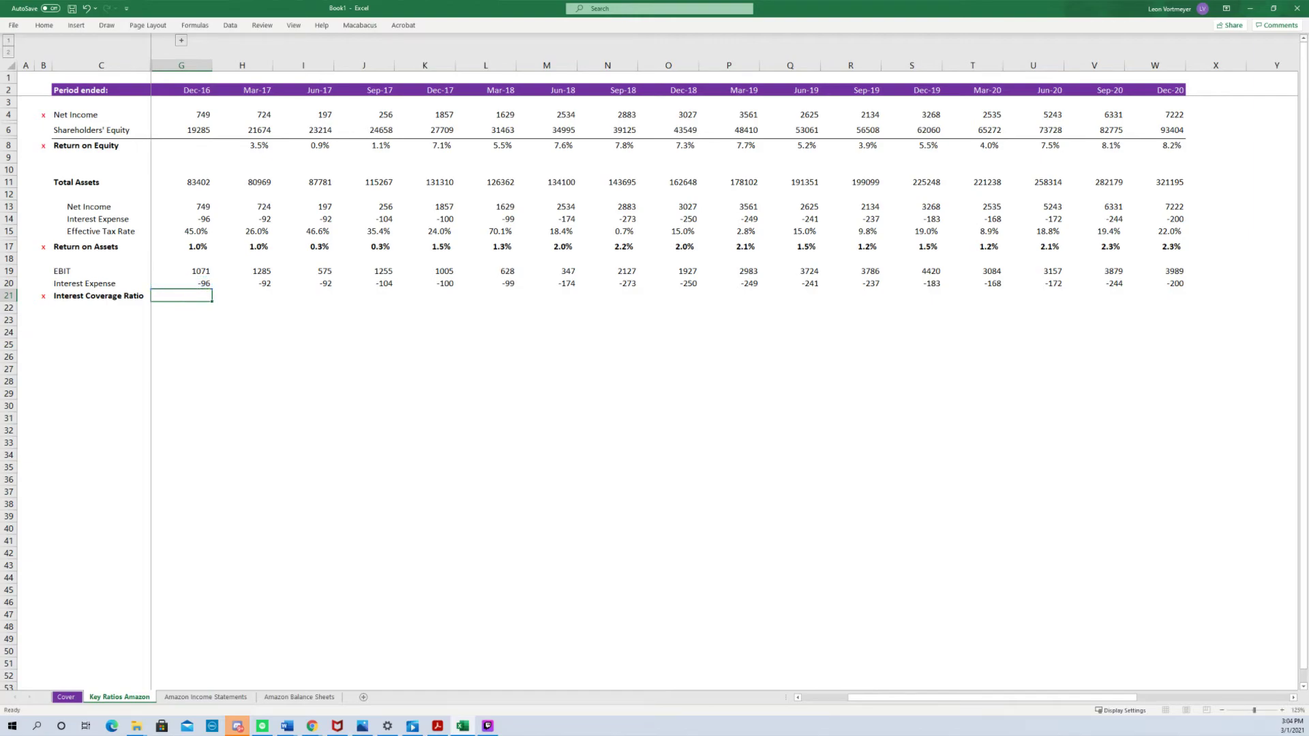
{"action": "key", "text": "Up"}
{"action": "key", "text": "ctrl+shift+Right"}
{"action": "key", "text": "ctrl+shift+1"}
{"action": "key", "text": "Down"}
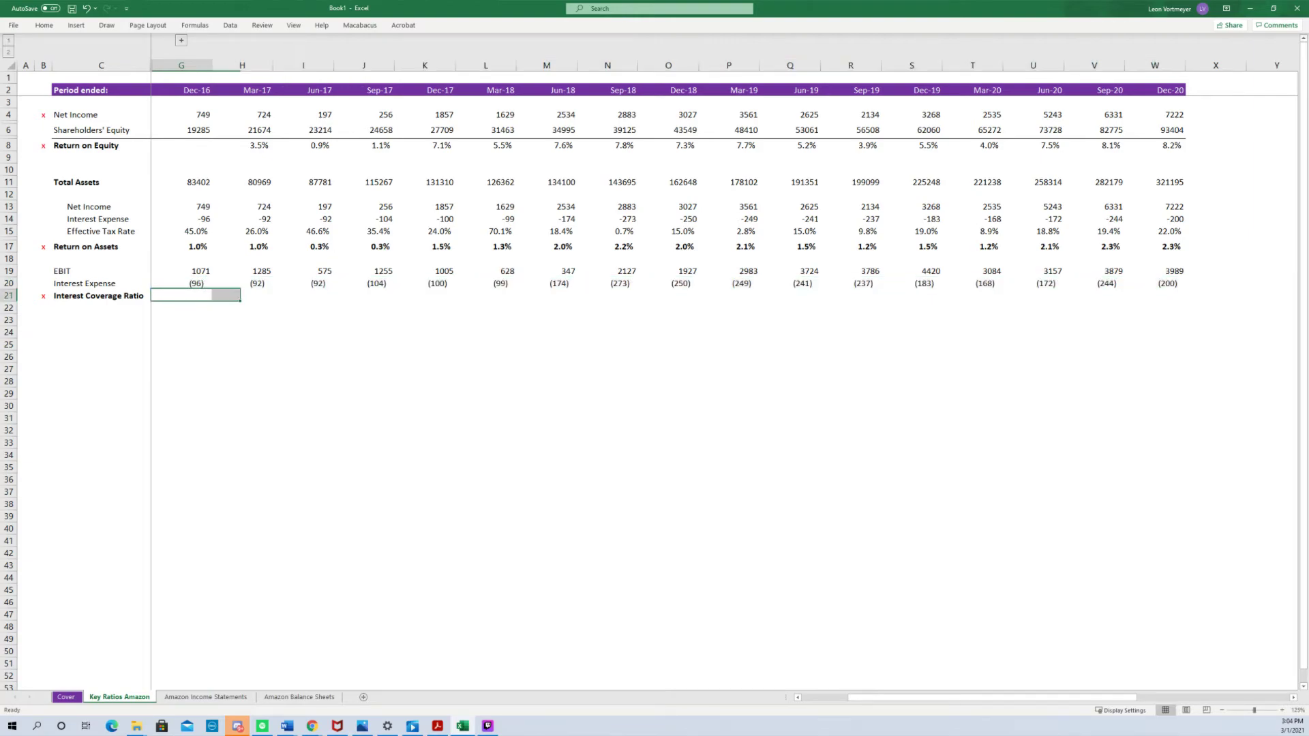
Enter the interest coverage formula =-G19/G20 in G21 and fill it right to Dec-20.
{"action": "type", "text": "="}
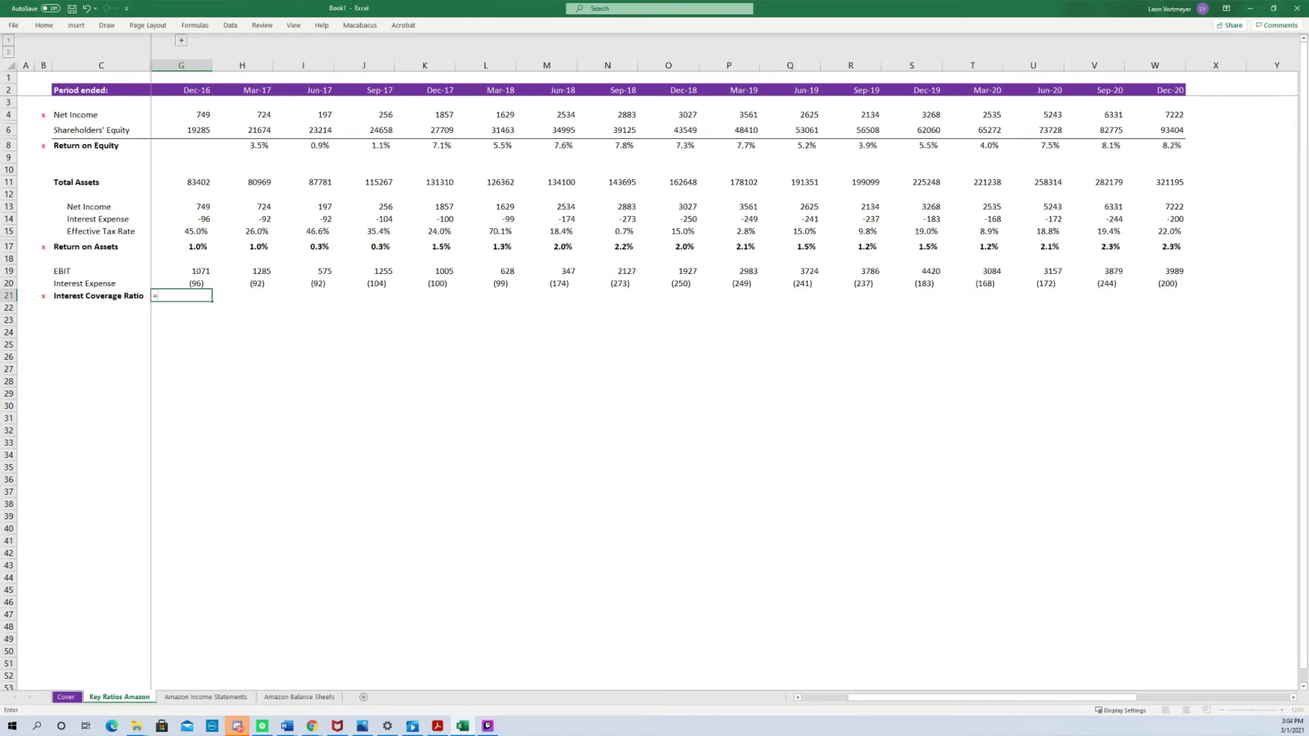
{"action": "key", "text": "Up"}
{"action": "key", "text": "Up"}
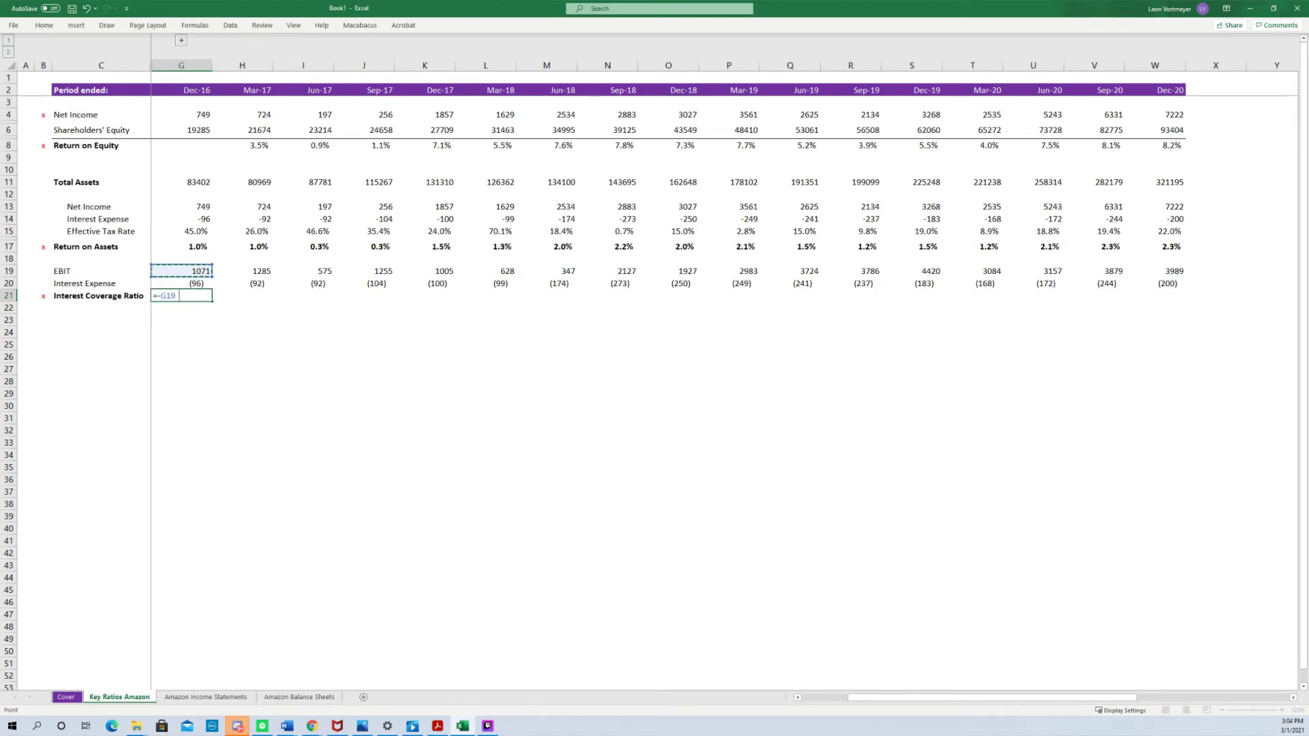
{"action": "type", "text": "/"}
{"action": "key", "text": "Up"}
{"action": "key", "text": "Return"}
{"action": "key", "text": "Up"}
{"action": "key", "text": "shift+Right"}
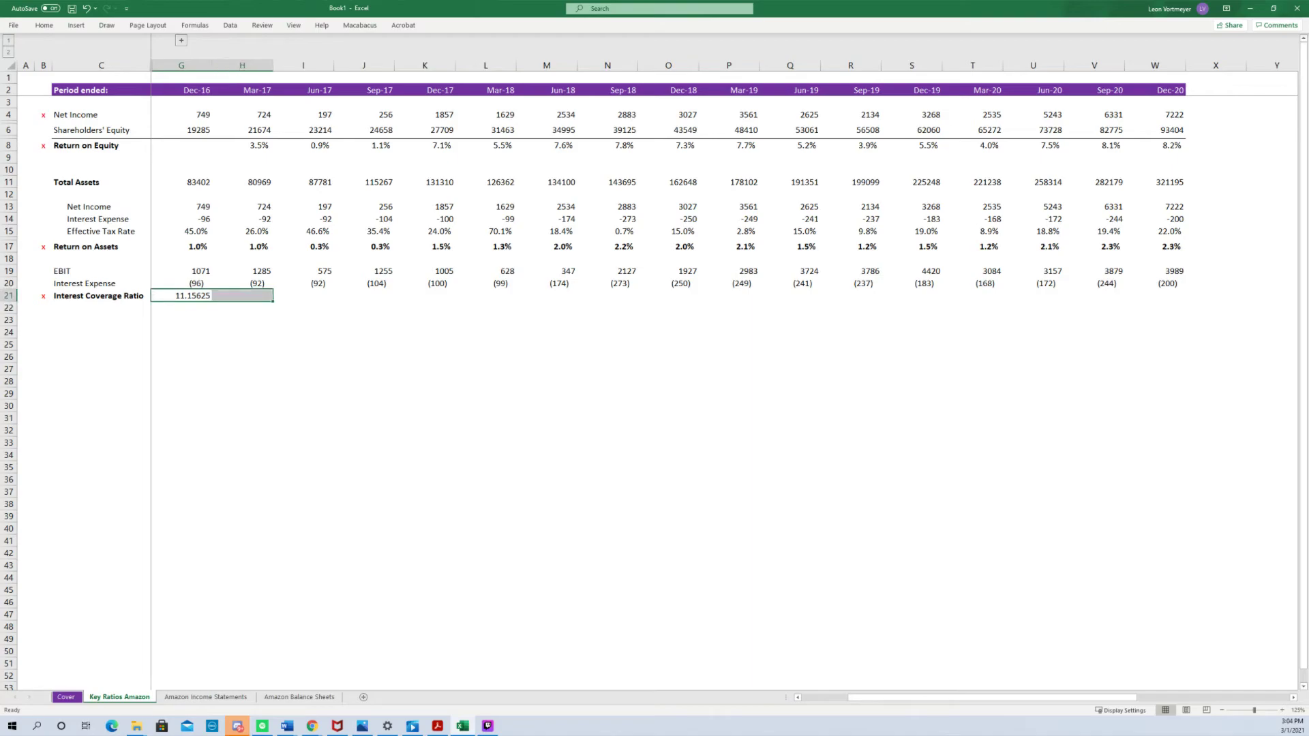
{"action": "key", "text": "shift+Right"}
{"action": "key", "text": "shift+Right"}
{"action": "key", "text": "shift+Right"}
{"action": "key", "text": "shift+Right"}
{"action": "key", "text": "shift+Right"}
{"action": "key", "text": "shift+Right"}
{"action": "key", "text": "shift+Right"}
{"action": "key", "text": "shift+Right"}
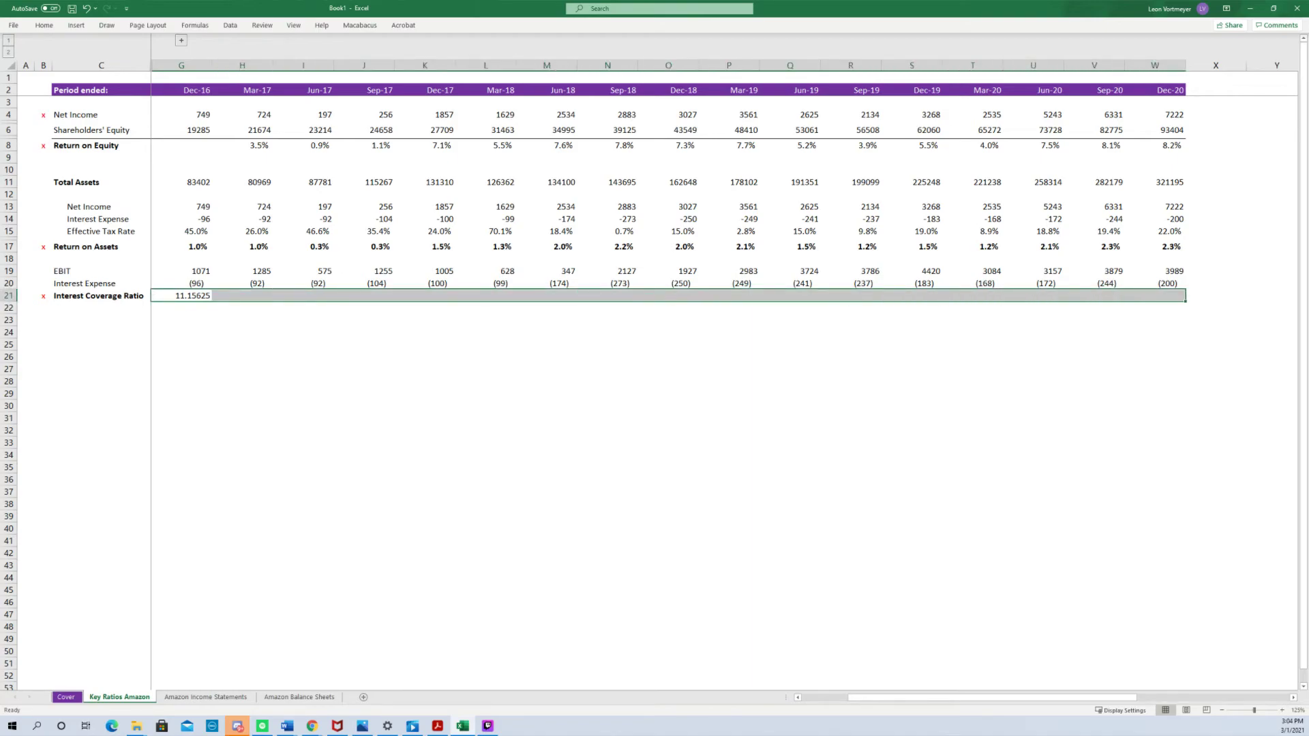
{"action": "key", "text": "ctrl+r"}
Format the coverage ratios as one-decimal multiples like 11.2x and bold the row.
{"action": "key", "text": "ctrl+shift+8"}
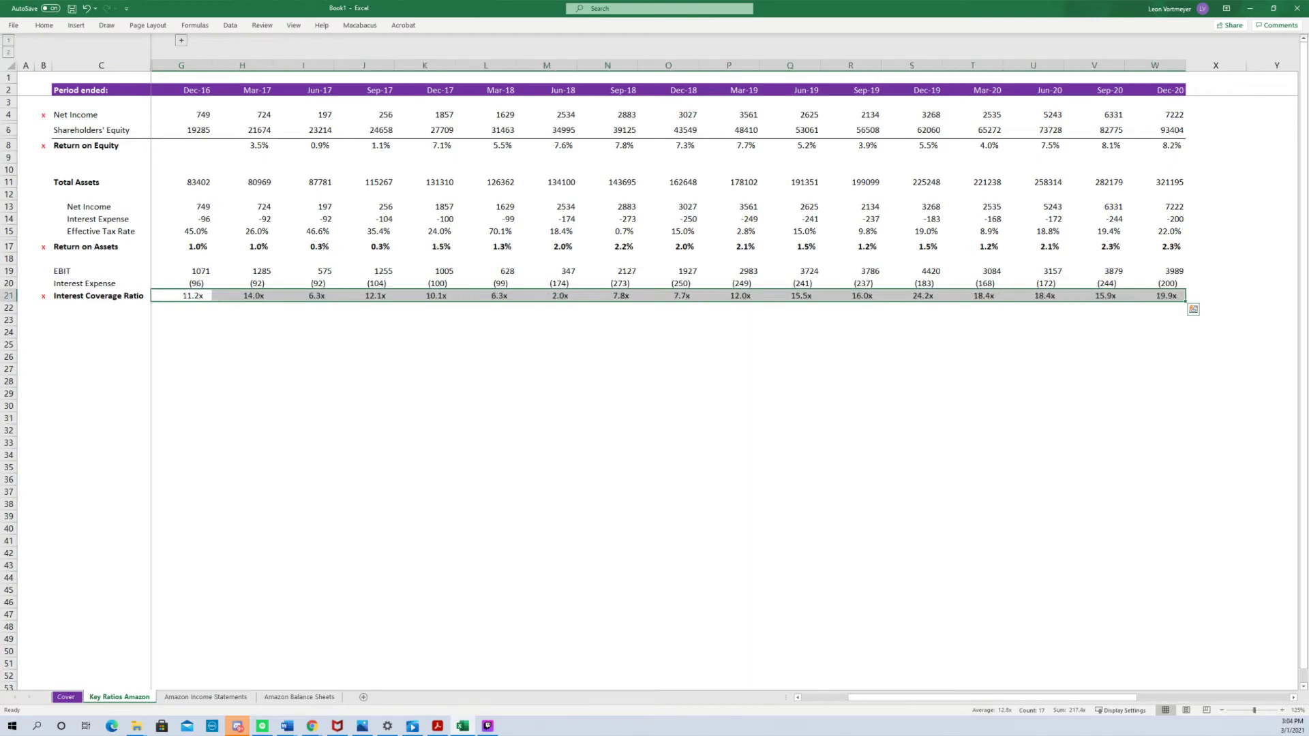
{"action": "left_click_drag", "start_coordinate": [180, 296], "coordinate": [1053, 298]}
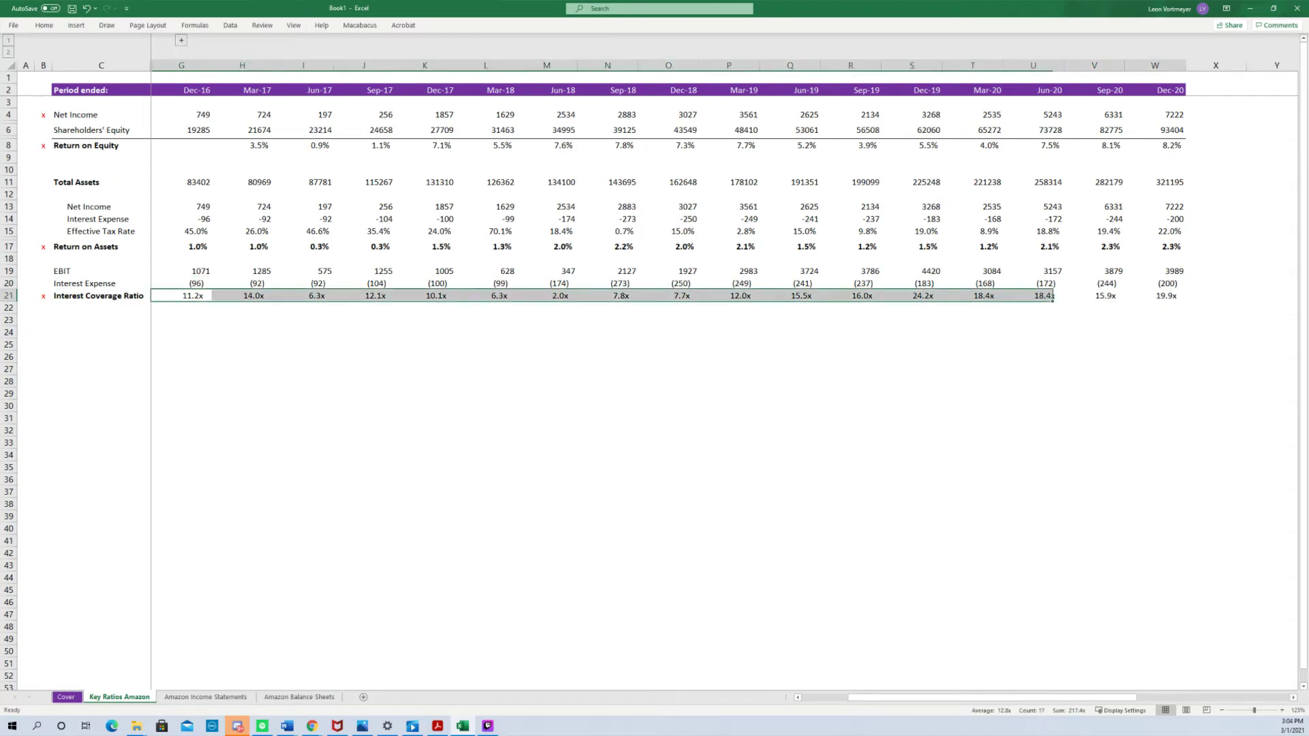
{"action": "left_click", "coordinate": [101, 295]}
{"action": "left_click_drag", "start_coordinate": [181, 296], "coordinate": [1173, 296]}
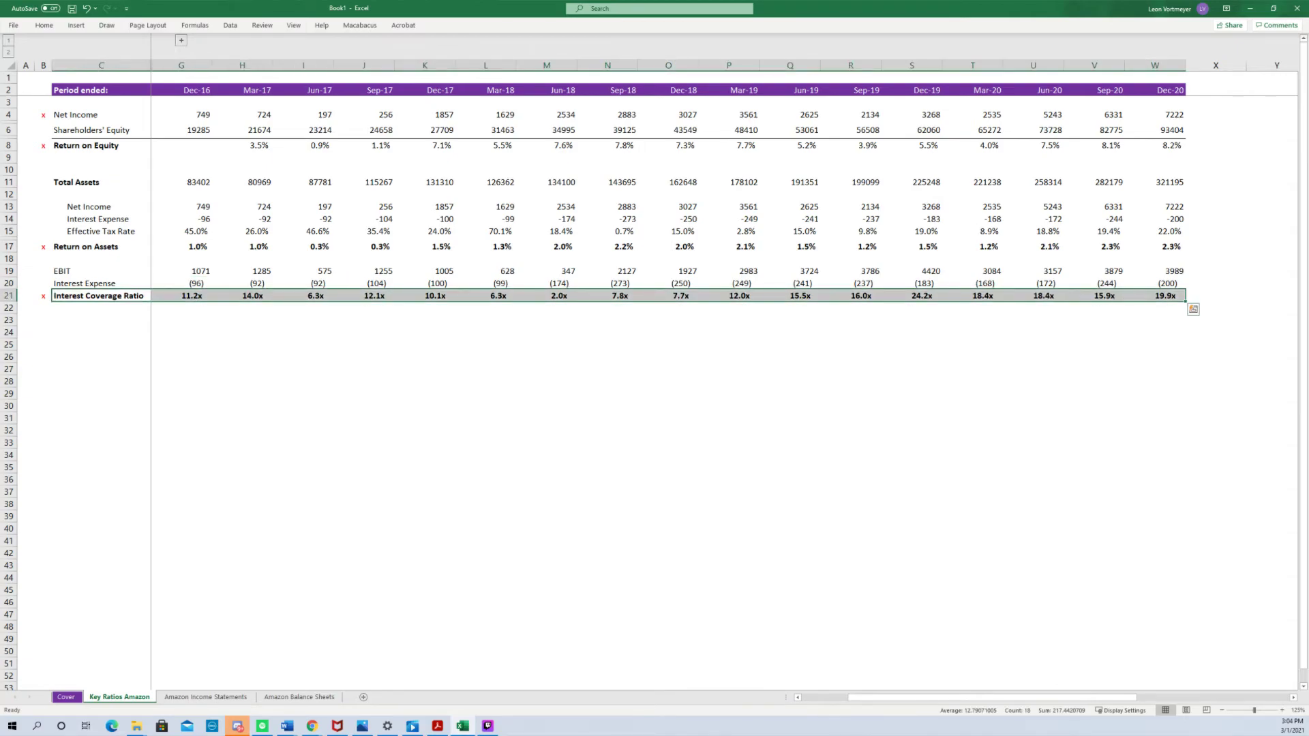
Hide the blank row 12 above Net Income.
{"action": "left_click", "coordinate": [44, 25]}
{"action": "left_click", "coordinate": [347, 269]}
{"action": "key", "text": "Up"}
{"action": "key", "text": "Up"}
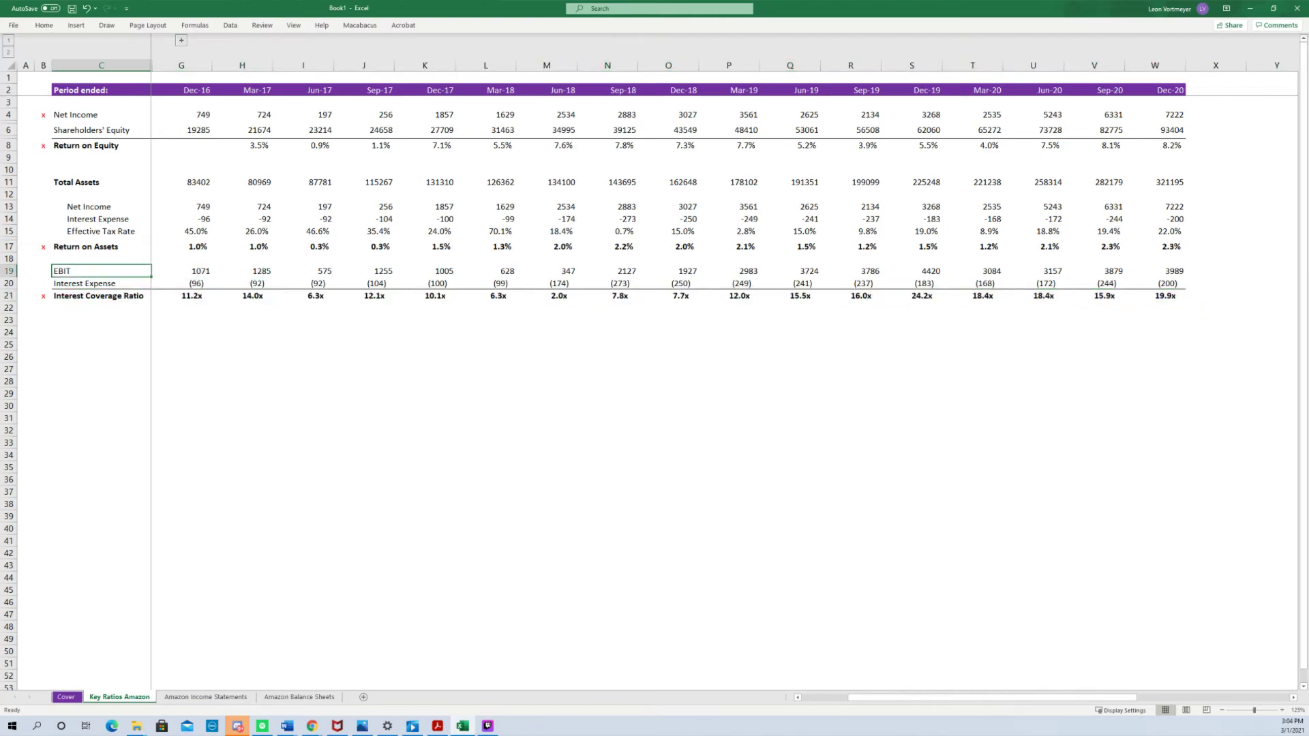
{"action": "key", "text": "Up"}
{"action": "key", "text": "Up"}
{"action": "key", "text": "Down"}
{"action": "key", "text": "Up"}
{"action": "key", "text": "Up"}
{"action": "key", "text": "Up"}
{"action": "key", "text": "Up"}
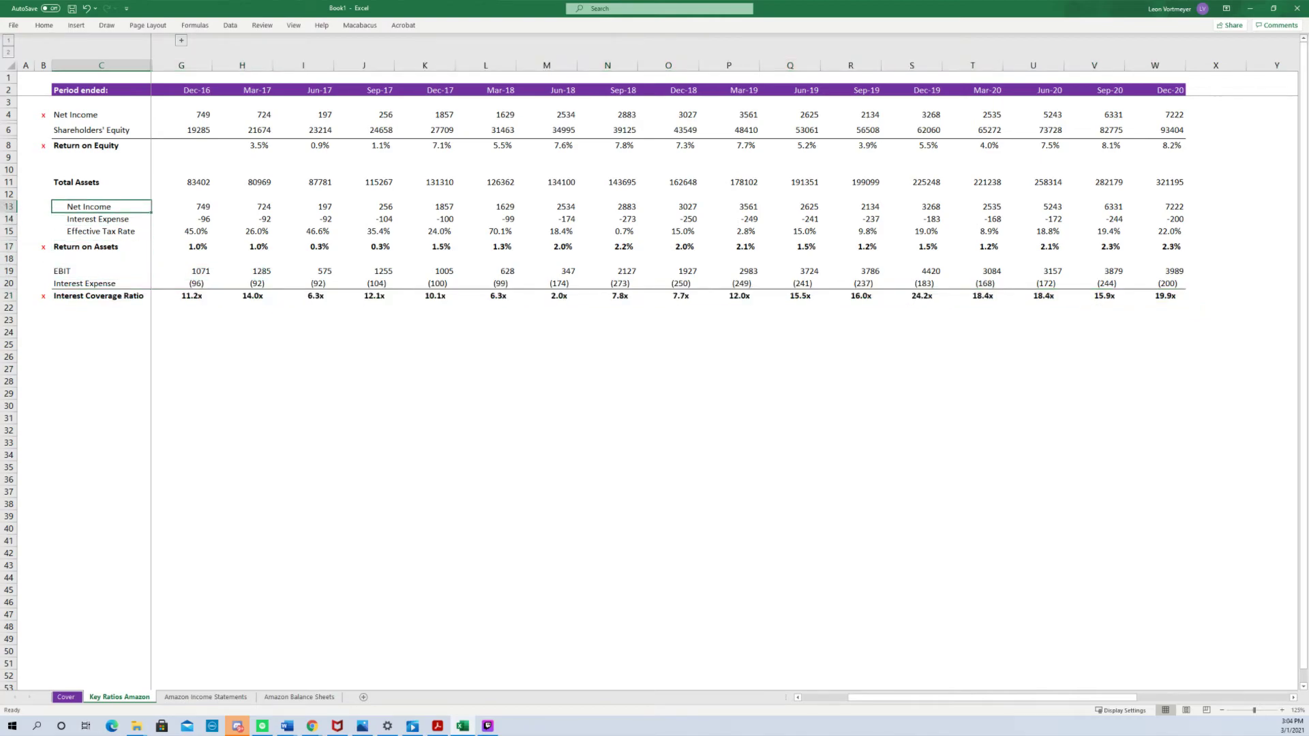
{"action": "key", "text": "Up"}
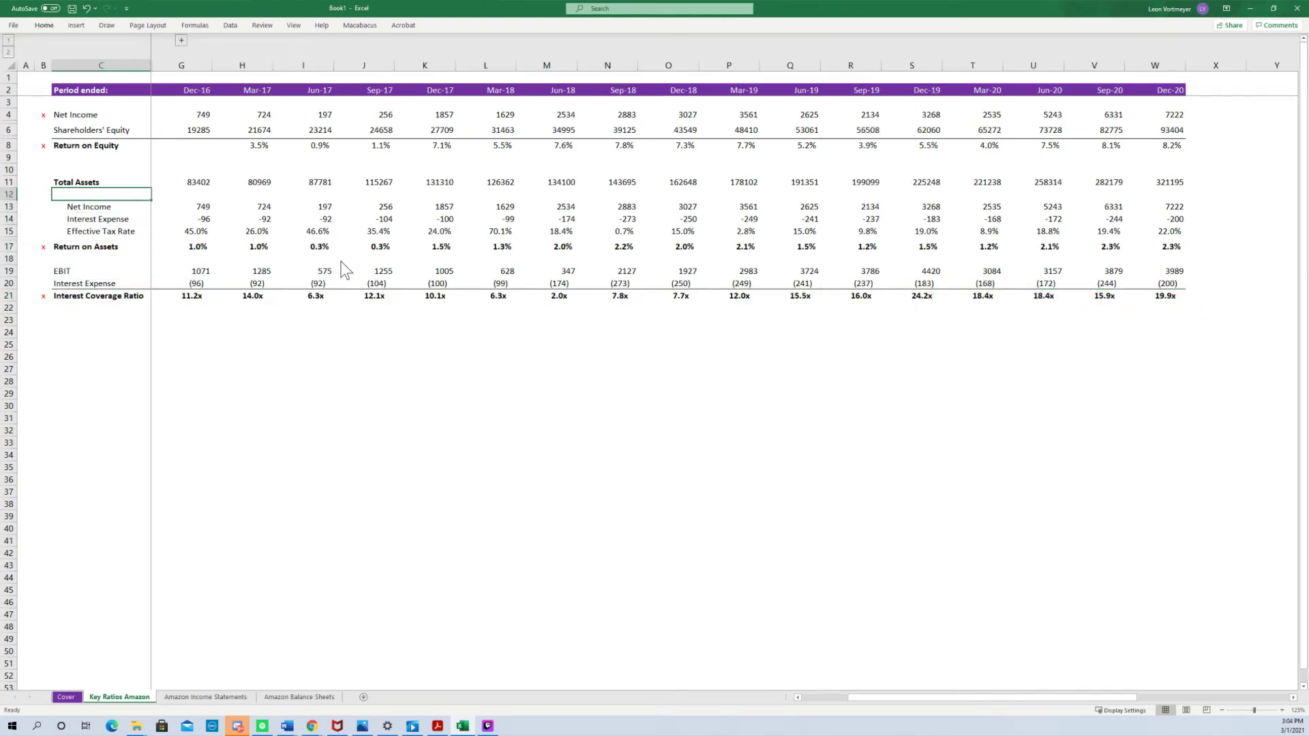
{"action": "key", "text": "ctrl+9"}
Remove bold from the Total Assets row and indent its label.
{"action": "key", "text": "ctrl+shift+Right"}
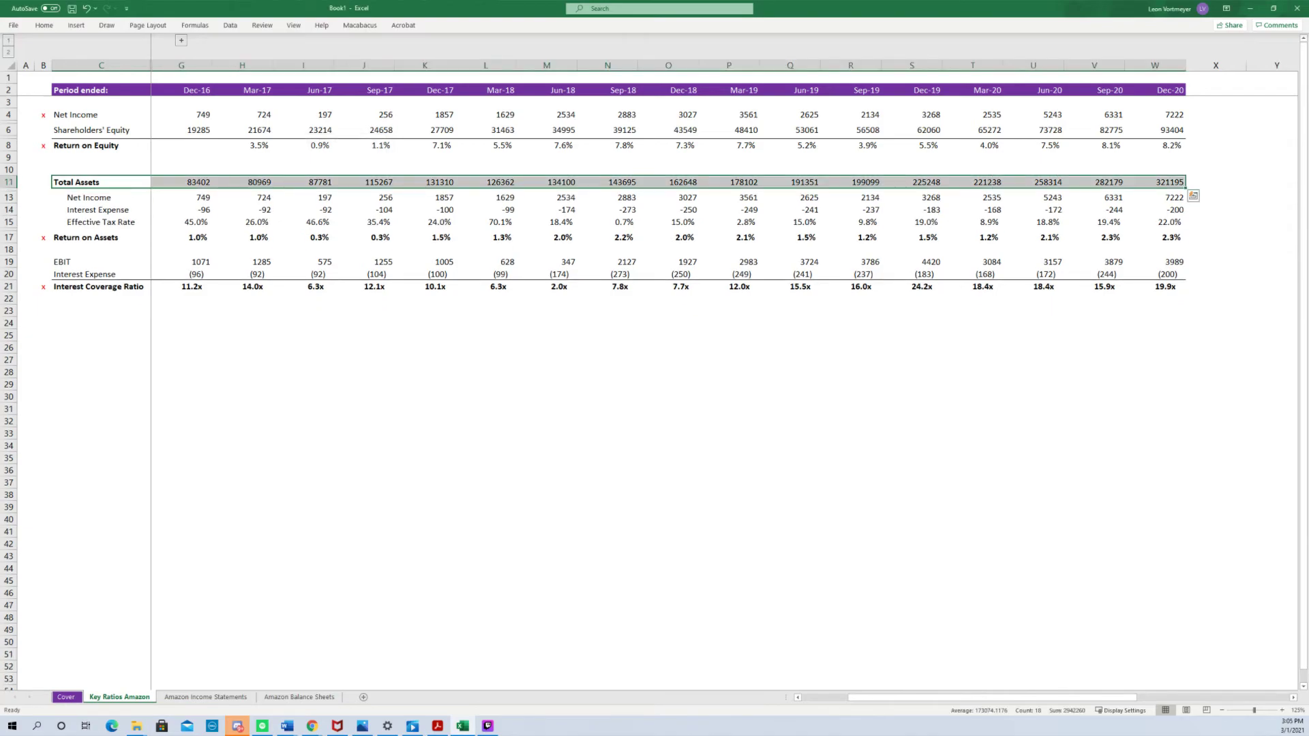
{"action": "key", "text": "ctrl+b"}
{"action": "key", "text": "alt+h"}
{"action": "key", "text": "6"}
Add thousands separators to the Total Assets values and rows 13–14.
{"action": "key", "text": "Down"}
{"action": "key", "text": "Up"}
{"action": "key", "text": "Right"}
{"action": "key", "text": "ctrl+shift+Right"}
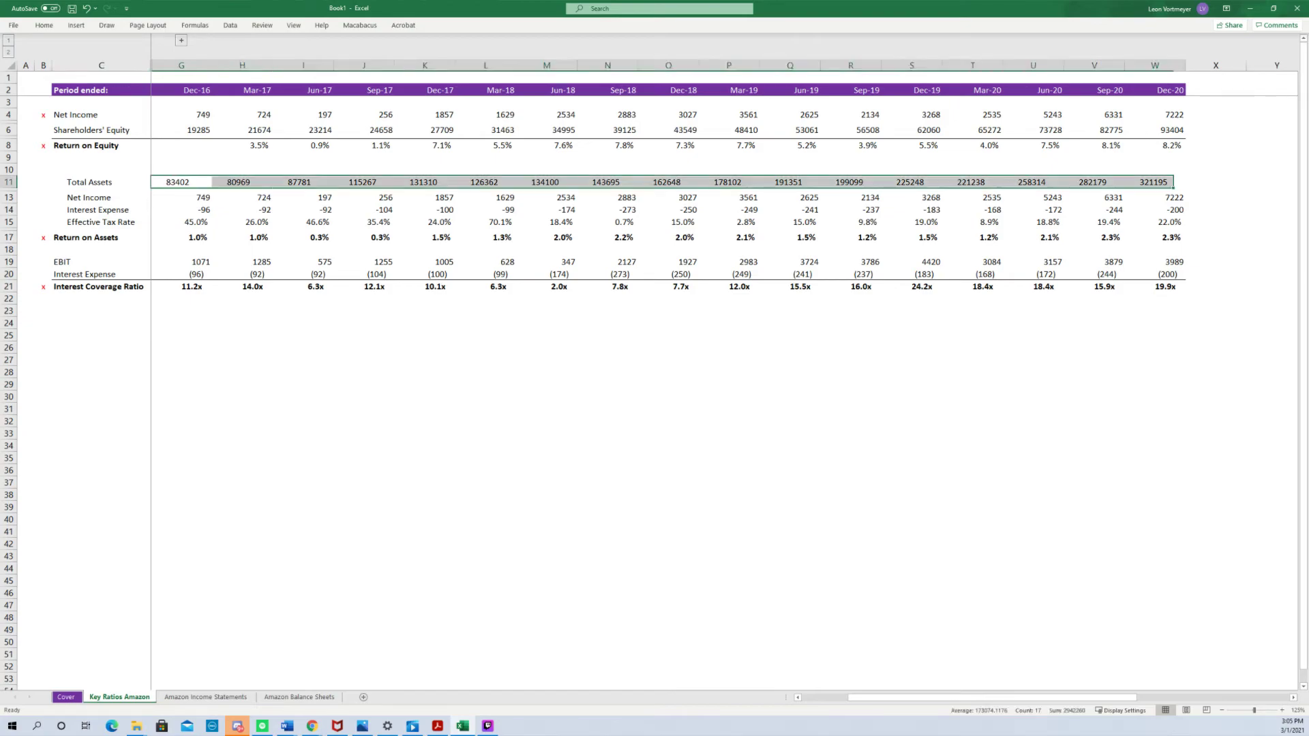
{"action": "key", "text": "ctrl+shift+1"}
{"action": "key", "text": "Down"}
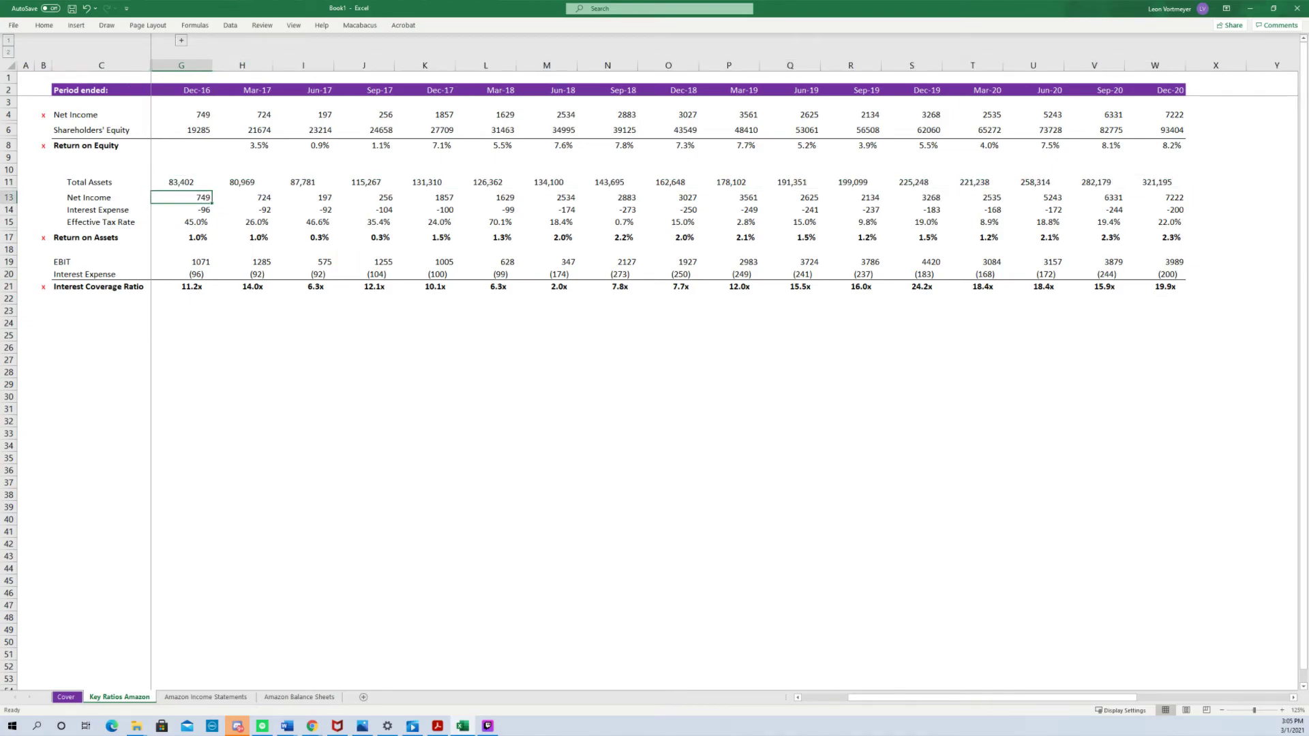
{"action": "key", "text": "shift+Down"}
{"action": "key", "text": "ctrl+shift+Right"}
{"action": "key", "text": "ctrl+shift+1"}
Add thousands separators to the Net Income and Shareholders' Equity rows 4 and 6.
{"action": "key", "text": "Up"}
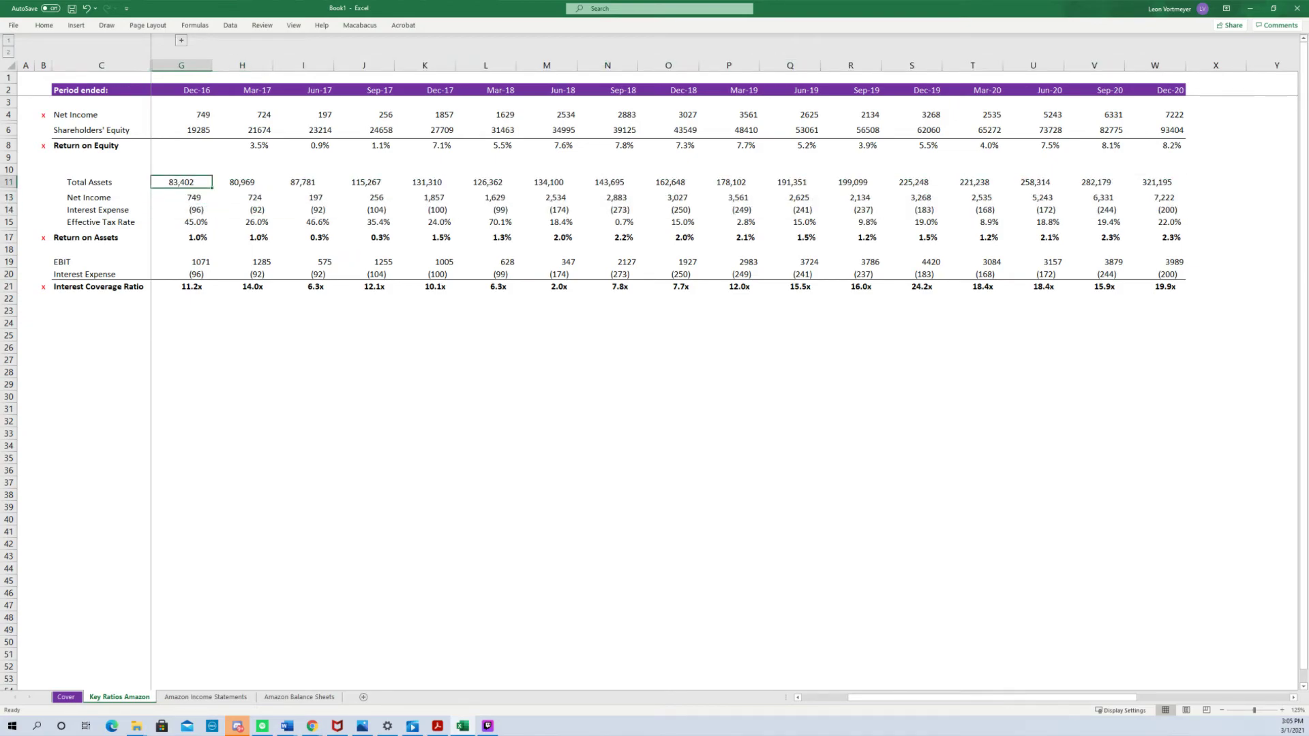
{"action": "key", "text": "Up"}
{"action": "key", "text": "Up"}
{"action": "key", "text": "Up"}
{"action": "key", "text": "Up"}
{"action": "key", "text": "Up"}
{"action": "key", "text": "shift+Down"}
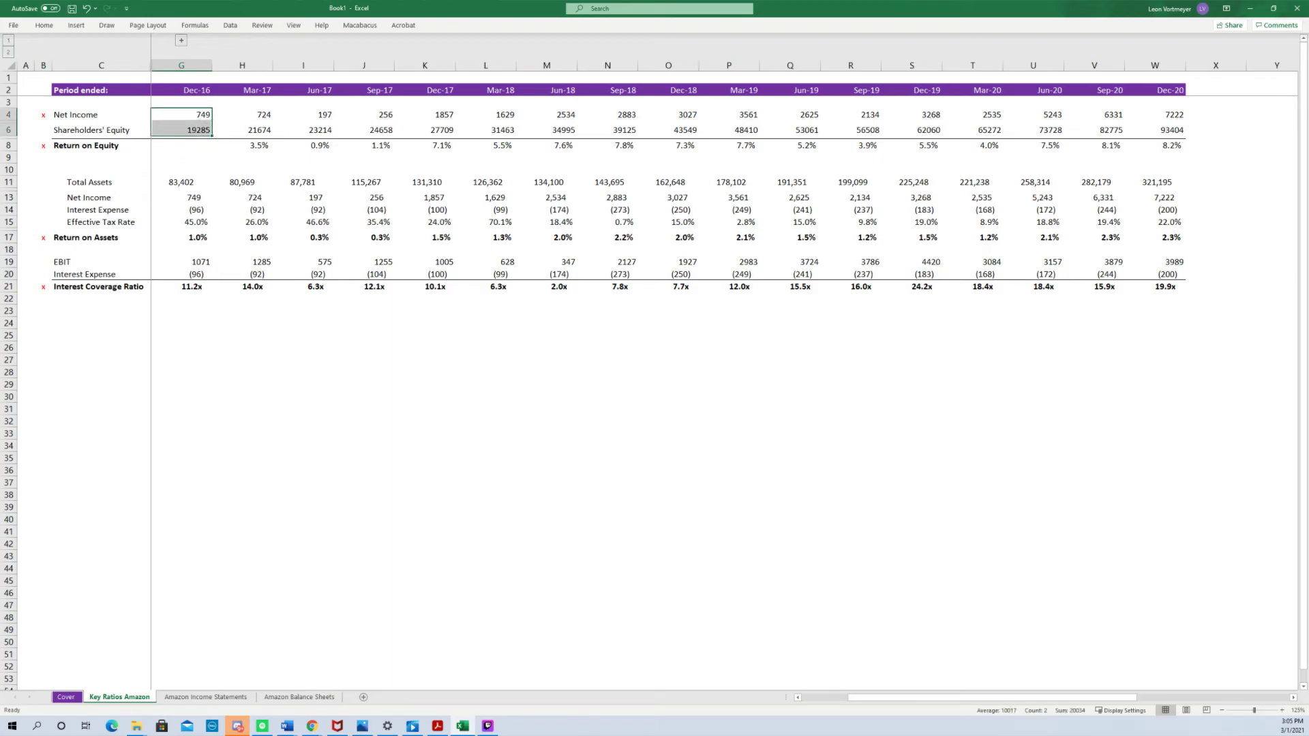
{"action": "key", "text": "ctrl+shift+Right"}
{"action": "key", "text": "ctrl+shift+1"}
Bold the whole Return on Equity row and copy the red x marker from row 21.
{"action": "key", "text": "Down"}
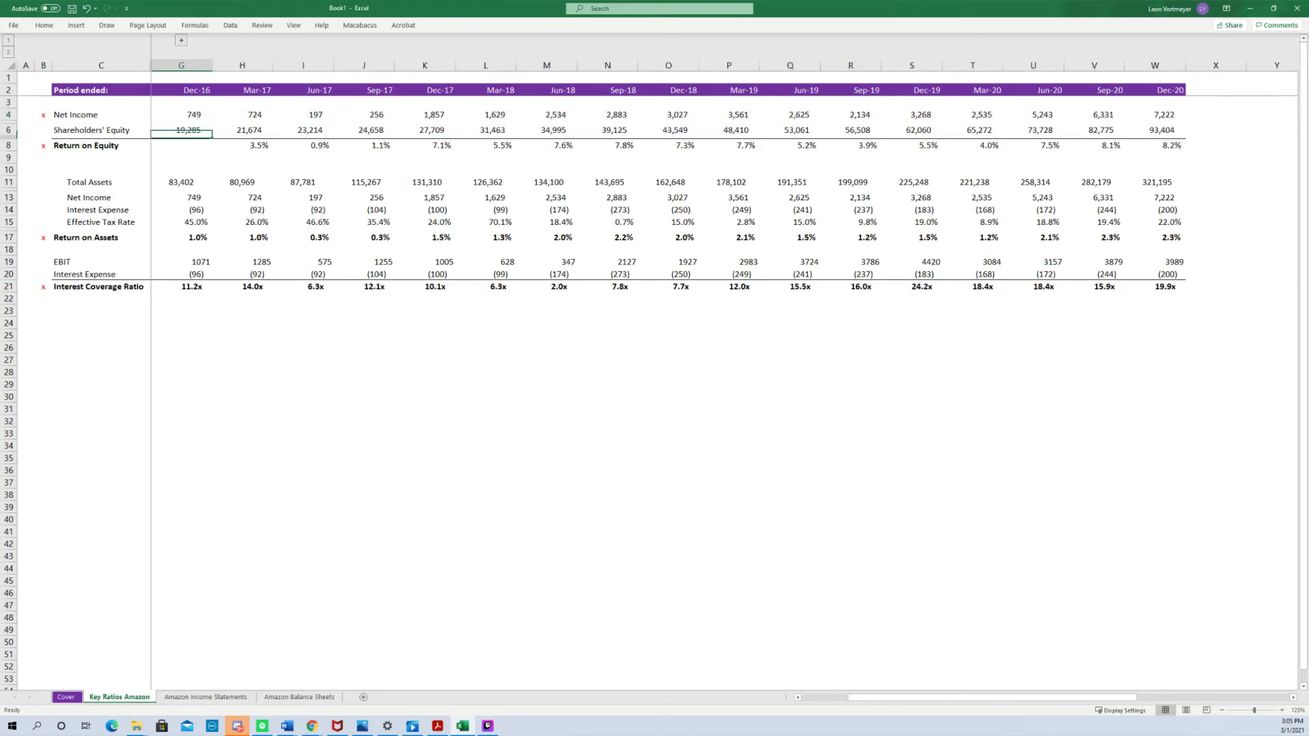
{"action": "key", "text": "Down"}
{"action": "key", "text": "Left"}
{"action": "key", "text": "ctrl+shift+Right"}
{"action": "key", "text": "ctrl+shift+Right"}
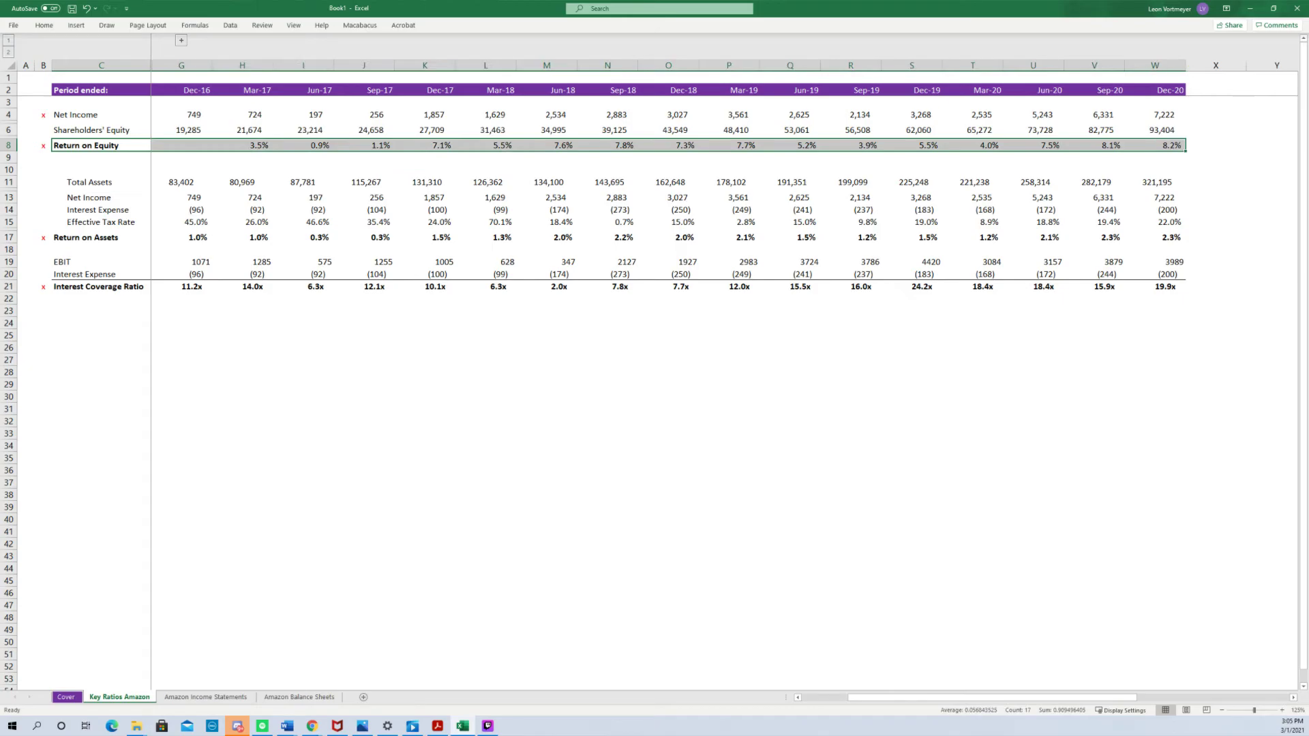
{"action": "key", "text": "ctrl+b"}
{"action": "key", "text": "ctrl+b"}
{"action": "key", "text": "Down"}
{"action": "key", "text": "Down"}
{"action": "key", "text": "Down"}
{"action": "key", "text": "Down"}
{"action": "key", "text": "Down"}
{"action": "key", "text": "Down"}
{"action": "key", "text": "Down"}
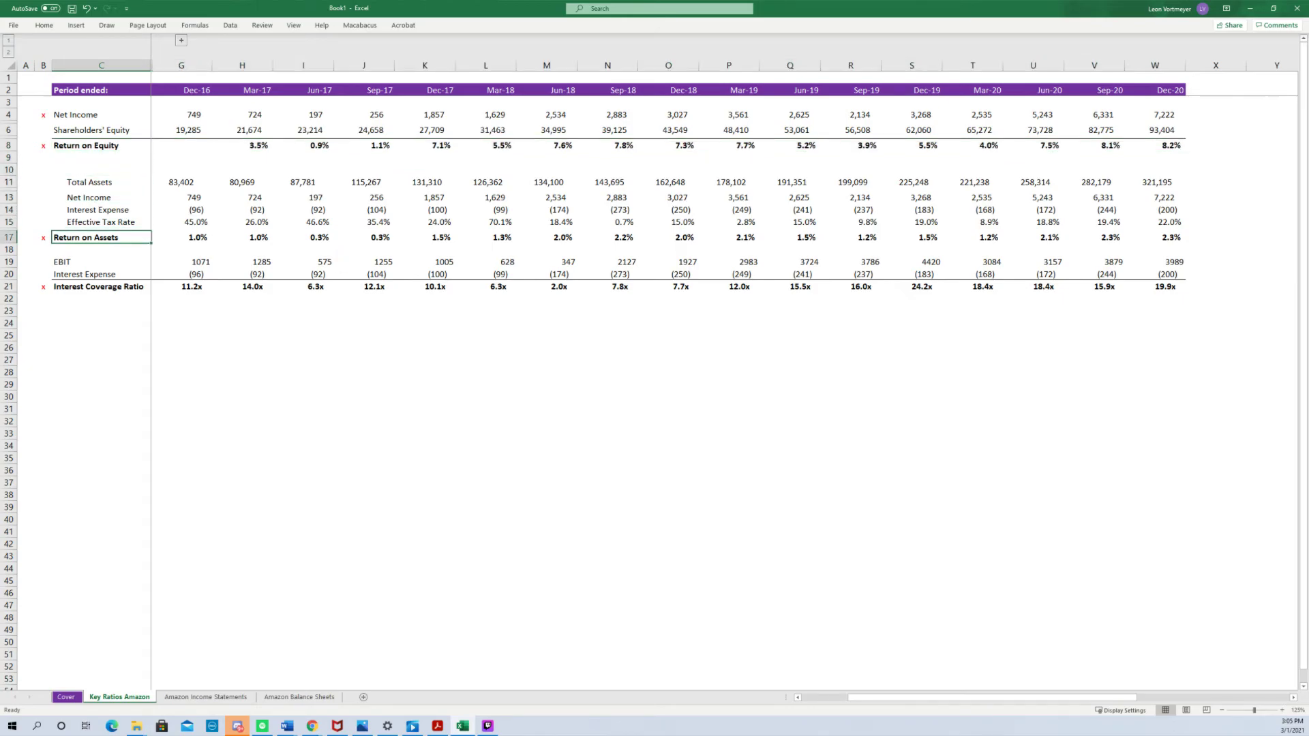
{"action": "key", "text": "Down"}
{"action": "key", "text": "Down"}
{"action": "key", "text": "Left"}
{"action": "key", "text": "Down"}
{"action": "key", "text": "Down"}
{"action": "key", "text": "ctrl+c"}
{"action": "key", "text": "Down"}
{"action": "key", "text": "Down"}
{"action": "key", "text": "Down"}
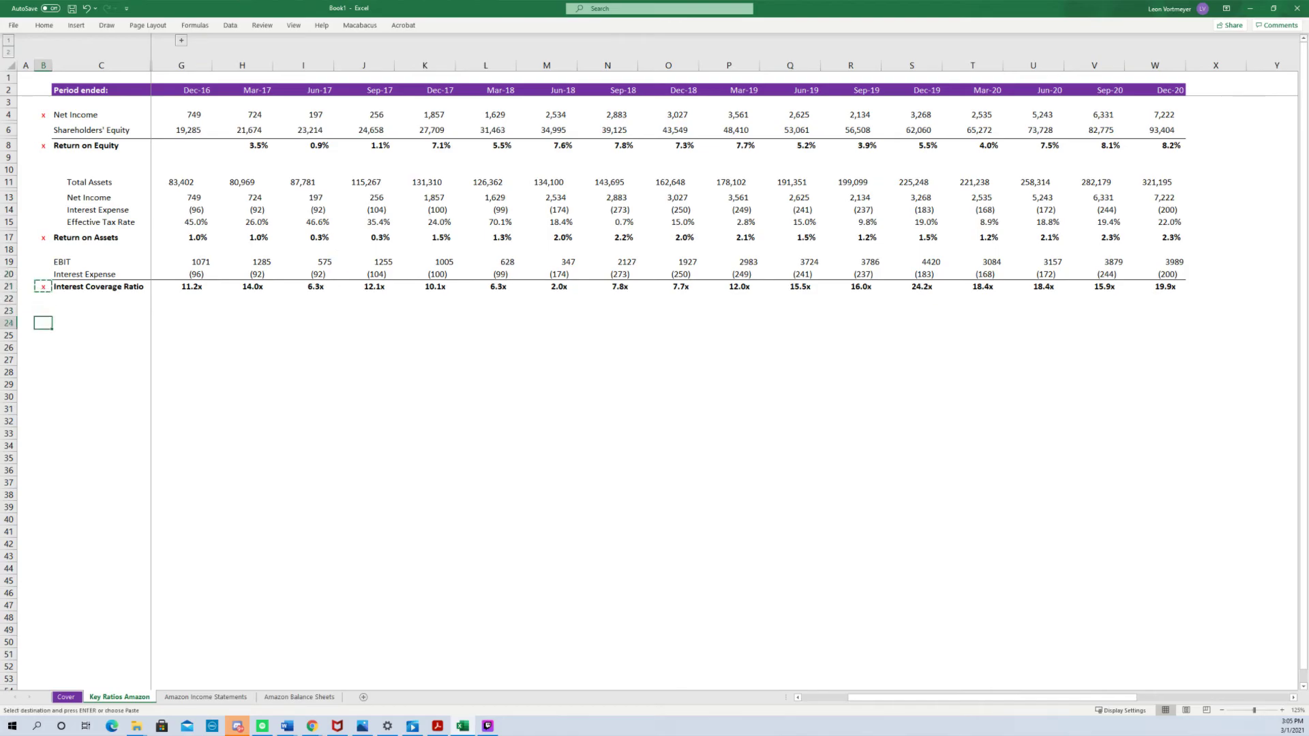
Paste the x into B24 and copy the income statements' End row into row 24.
{"action": "key", "text": "Return"}
{"action": "key", "text": "Right"}
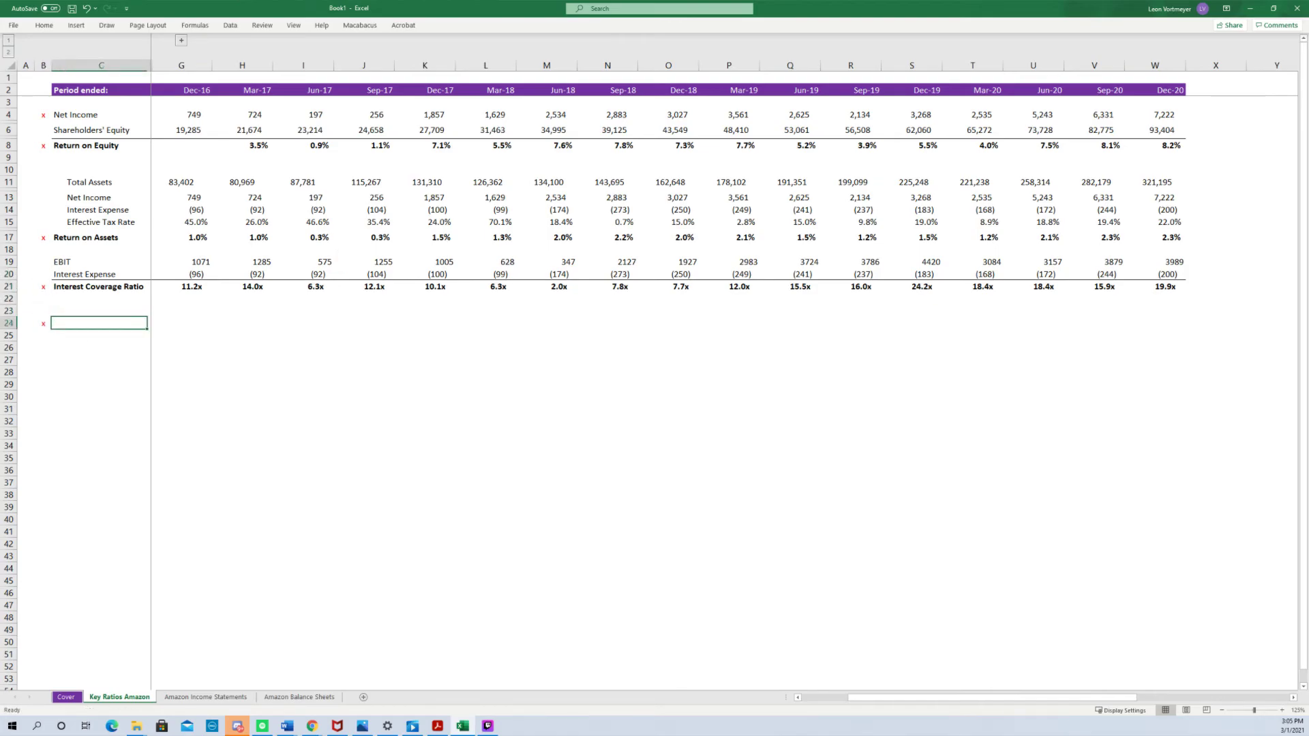
{"action": "key", "text": "ctrl+Page_Down"}
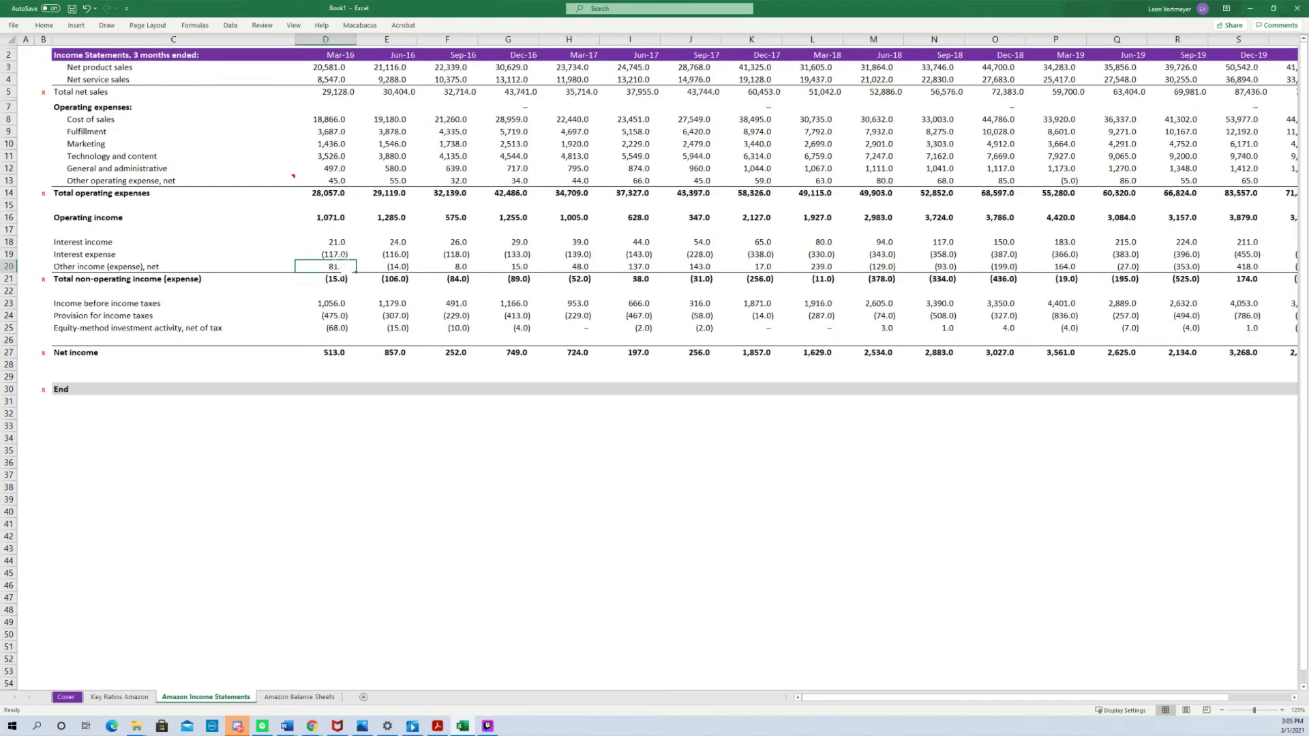
{"action": "key", "text": "Down"}
{"action": "key", "text": "Down"}
{"action": "key", "text": "Down"}
{"action": "key", "text": "Left"}
{"action": "key", "text": "shift+Right"}
{"action": "key", "text": "shift+Right"}
{"action": "key", "text": "ctrl+c"}
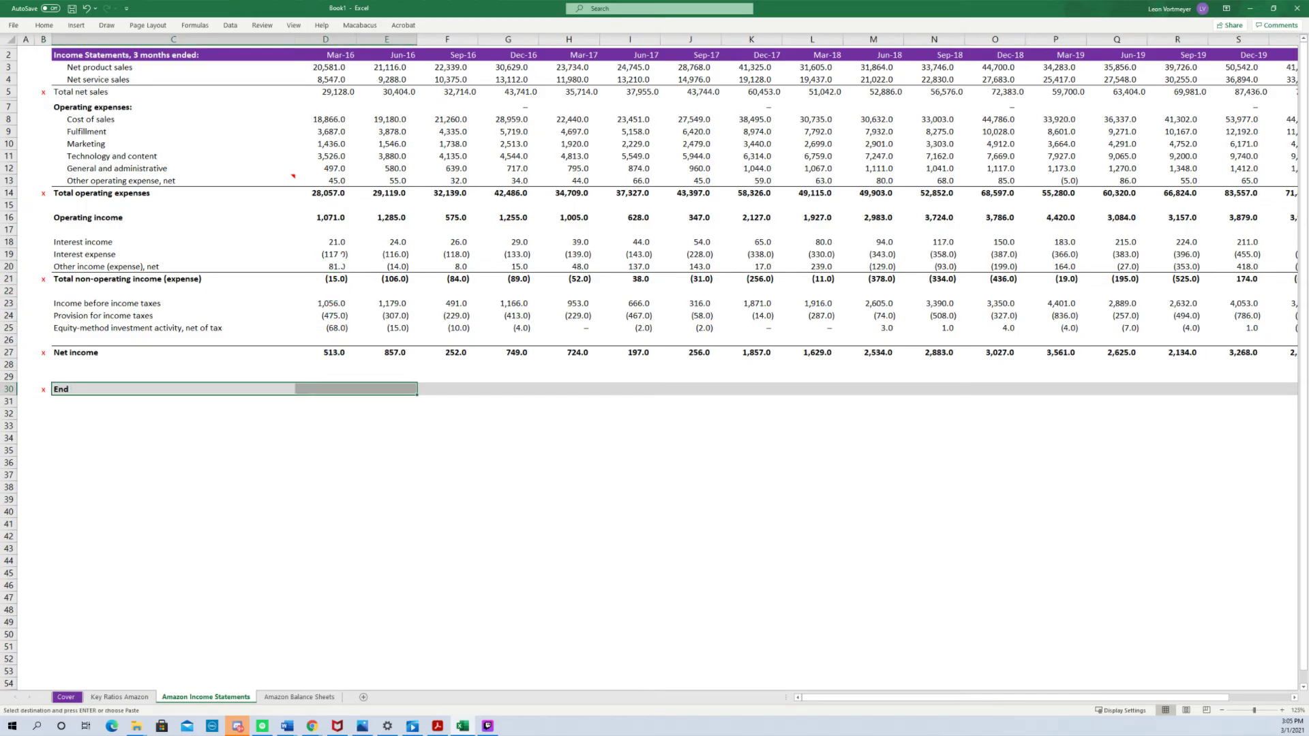
{"action": "key", "text": "ctrl+Right"}
{"action": "key", "text": "ctrl+Page_Up"}
{"action": "key", "text": "Return"}
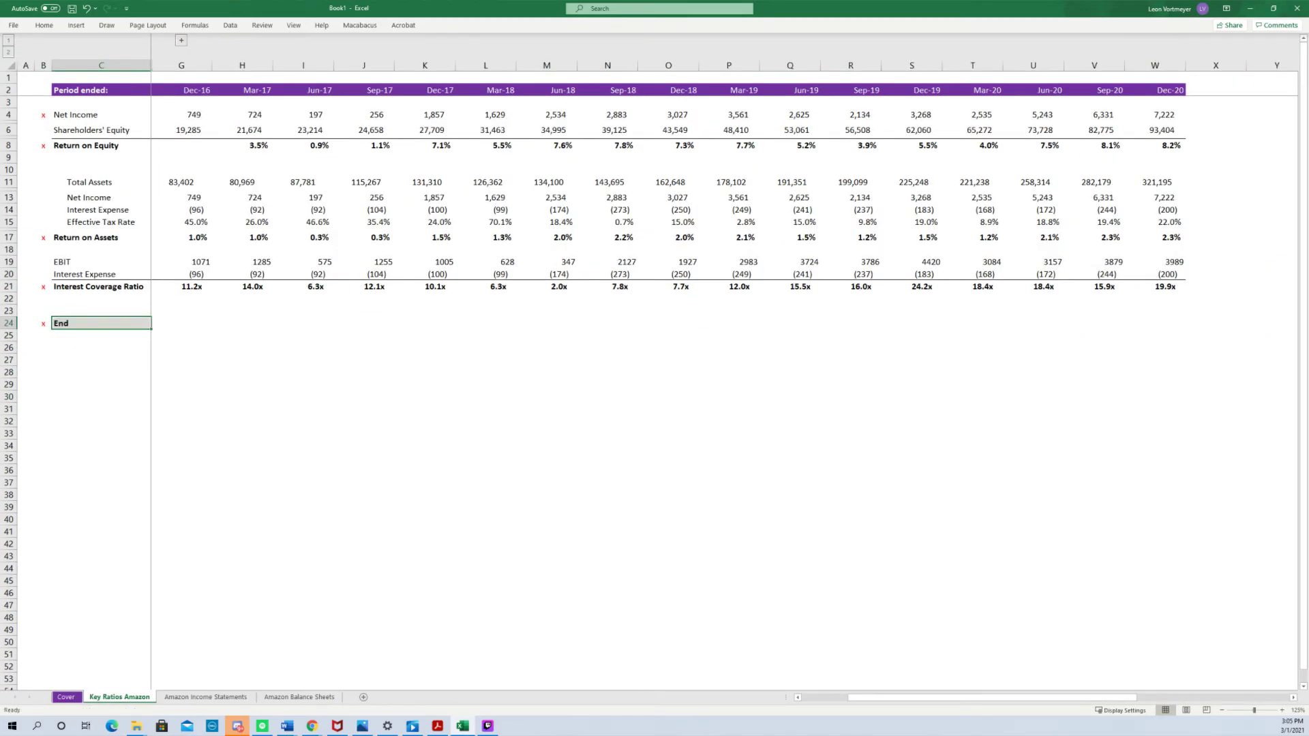
{"action": "key", "text": "shift+Right"}
{"action": "key", "text": "shift+Right"}
{"action": "key", "text": "shift+Right"}
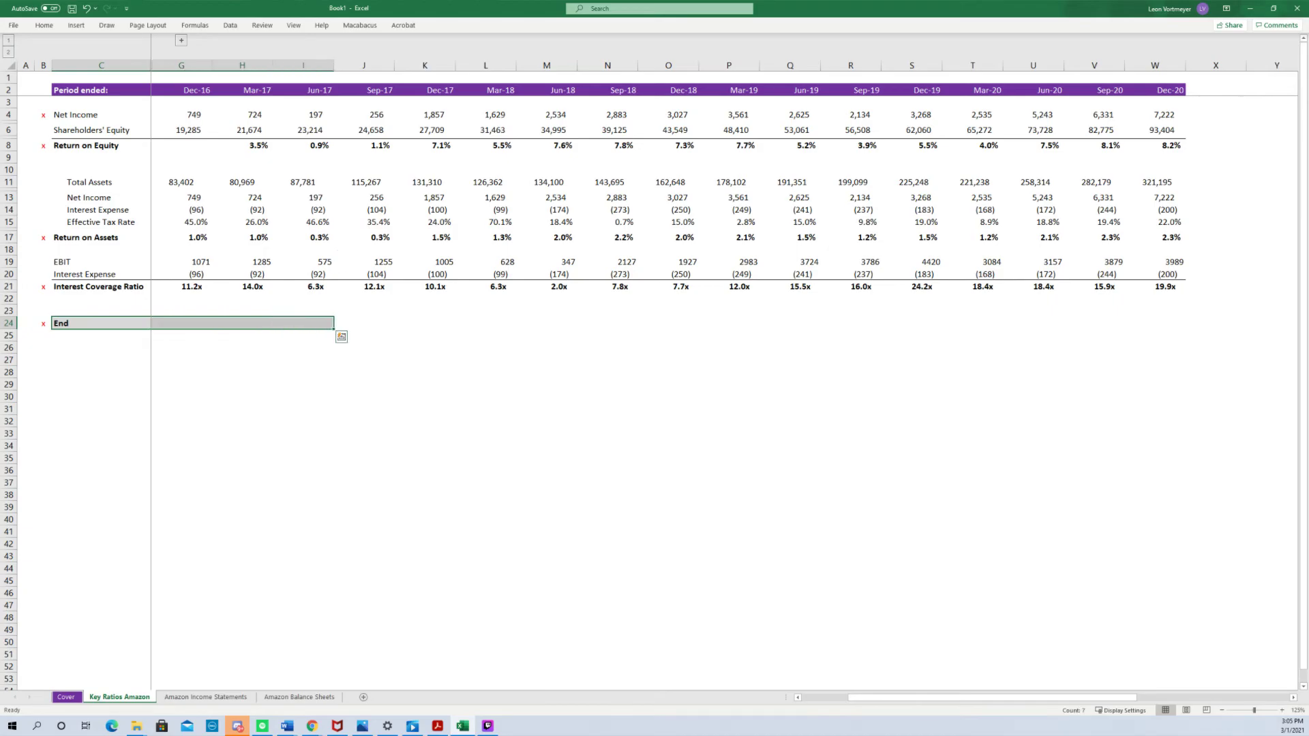
{"action": "key", "text": "Right"}
{"action": "key", "text": "ctrl+v"}
Clear the duplicated End labels and stray text from row 24.
{"action": "key", "text": "alt"}
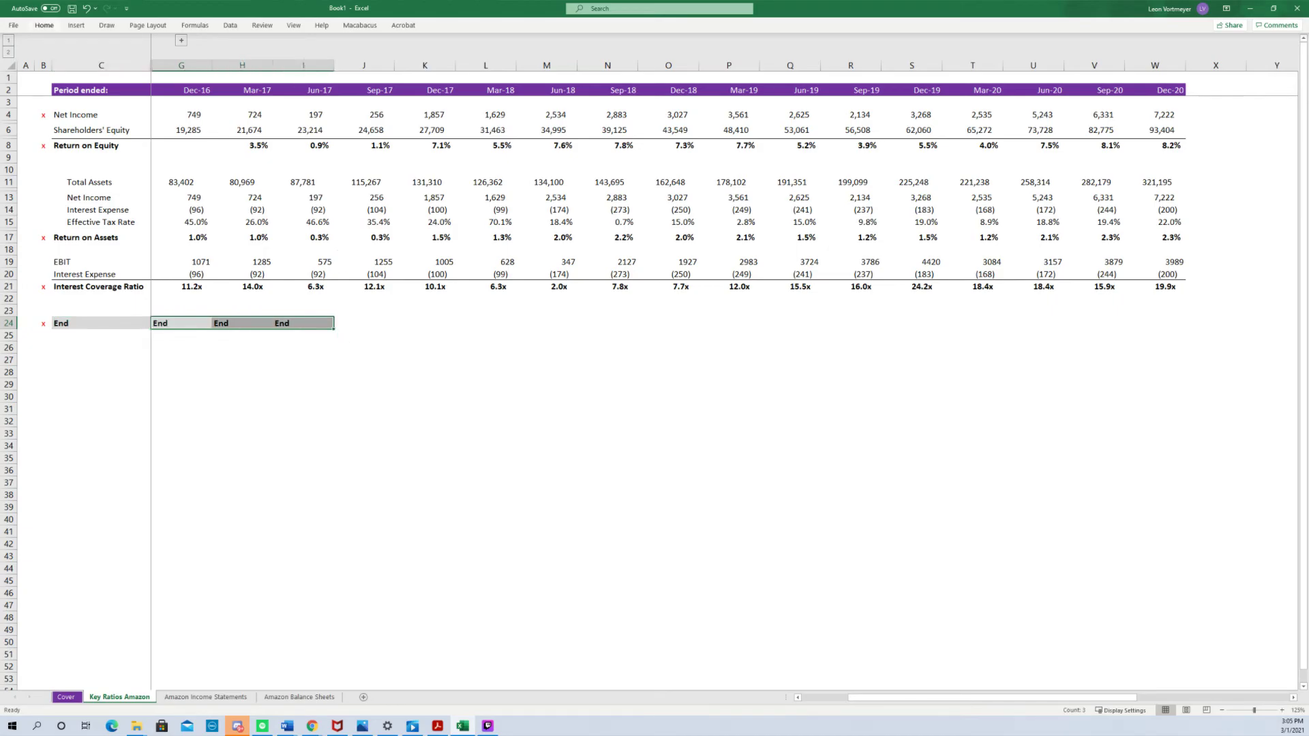
{"action": "key", "text": "h"}
{"action": "key", "text": "e"}
{"action": "key", "text": "Escape"}
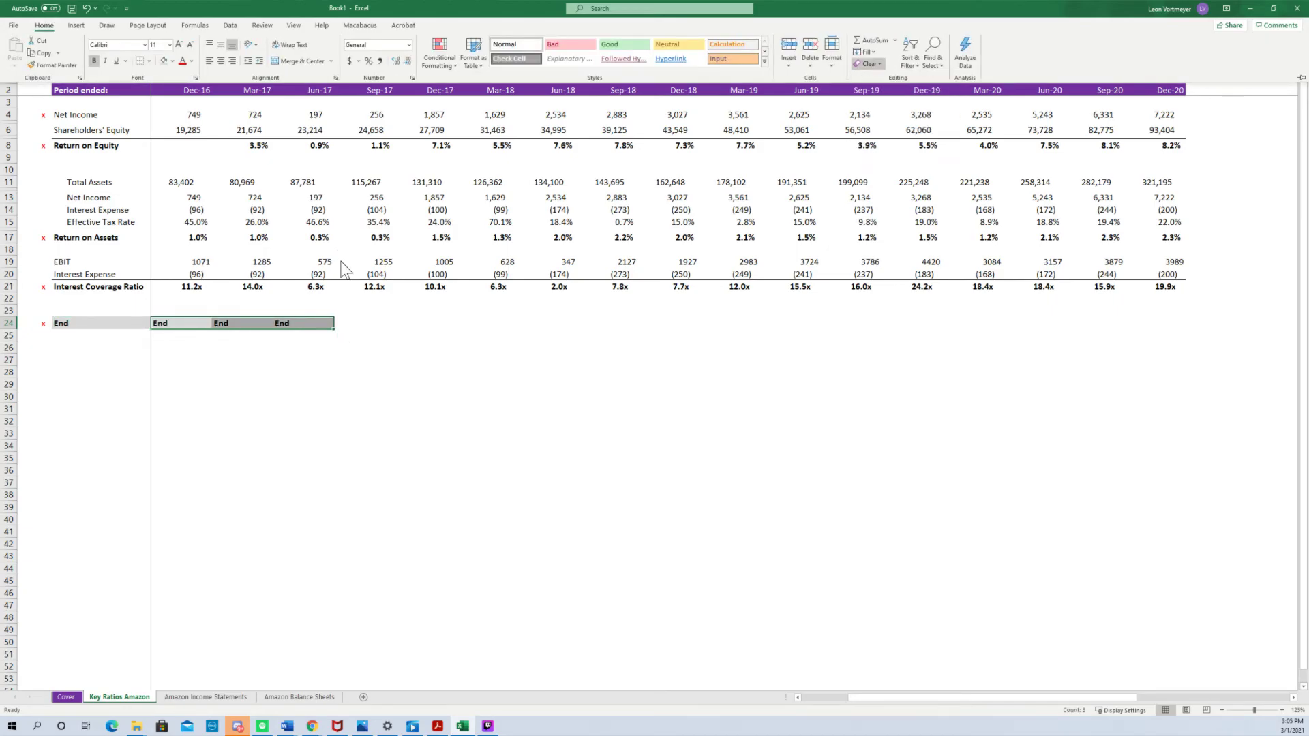
{"action": "key", "text": "Escape"}
{"action": "type", "text": "hec"}
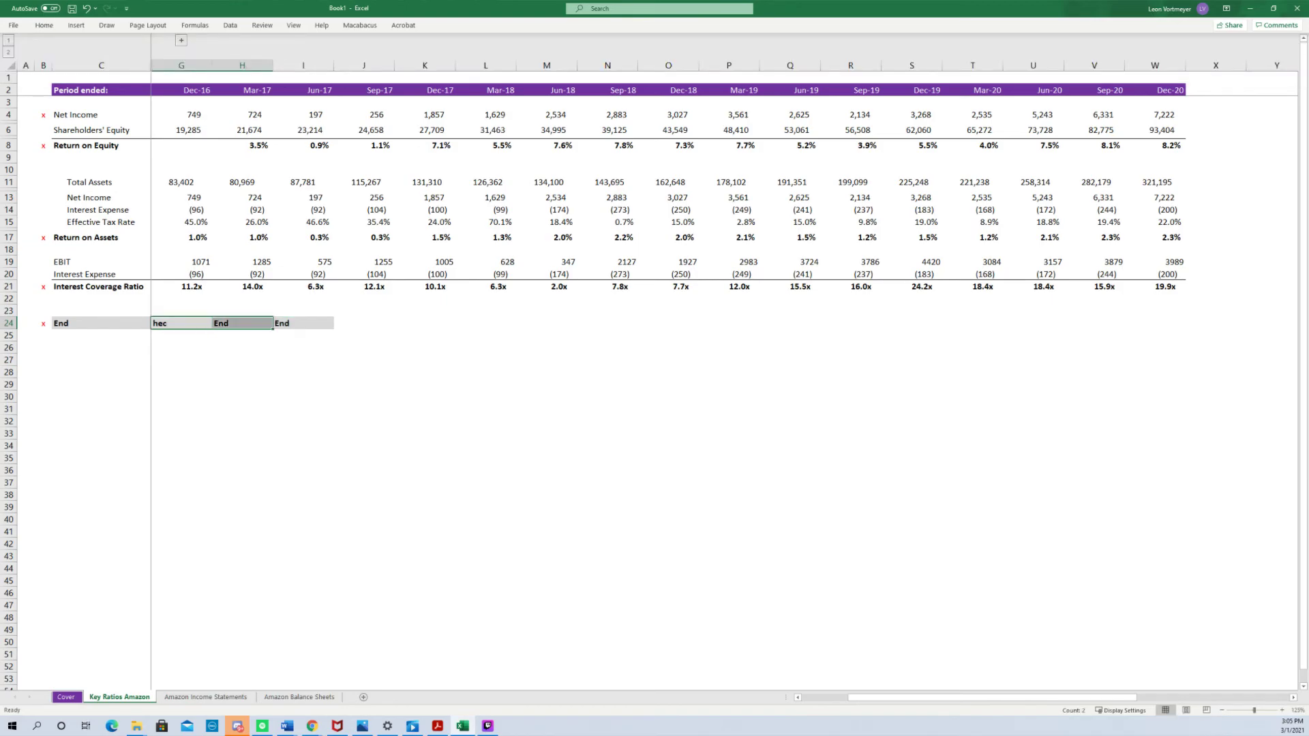
{"action": "key", "text": "alt"}
{"action": "key", "text": "h"}
{"action": "key", "text": "e"}
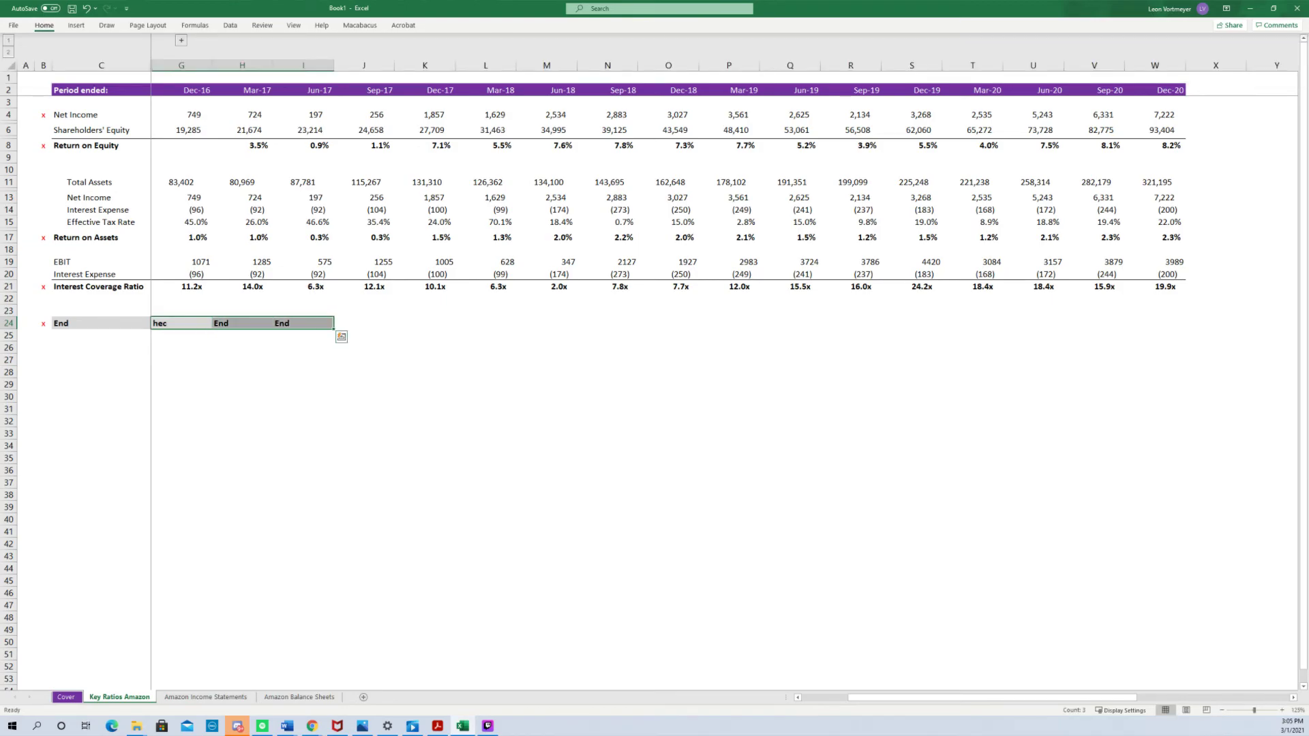
{"action": "key", "text": "a"}
Fill the rest of row 24 grey out to column W and return to the sheet top.
{"action": "key", "text": "Right"}
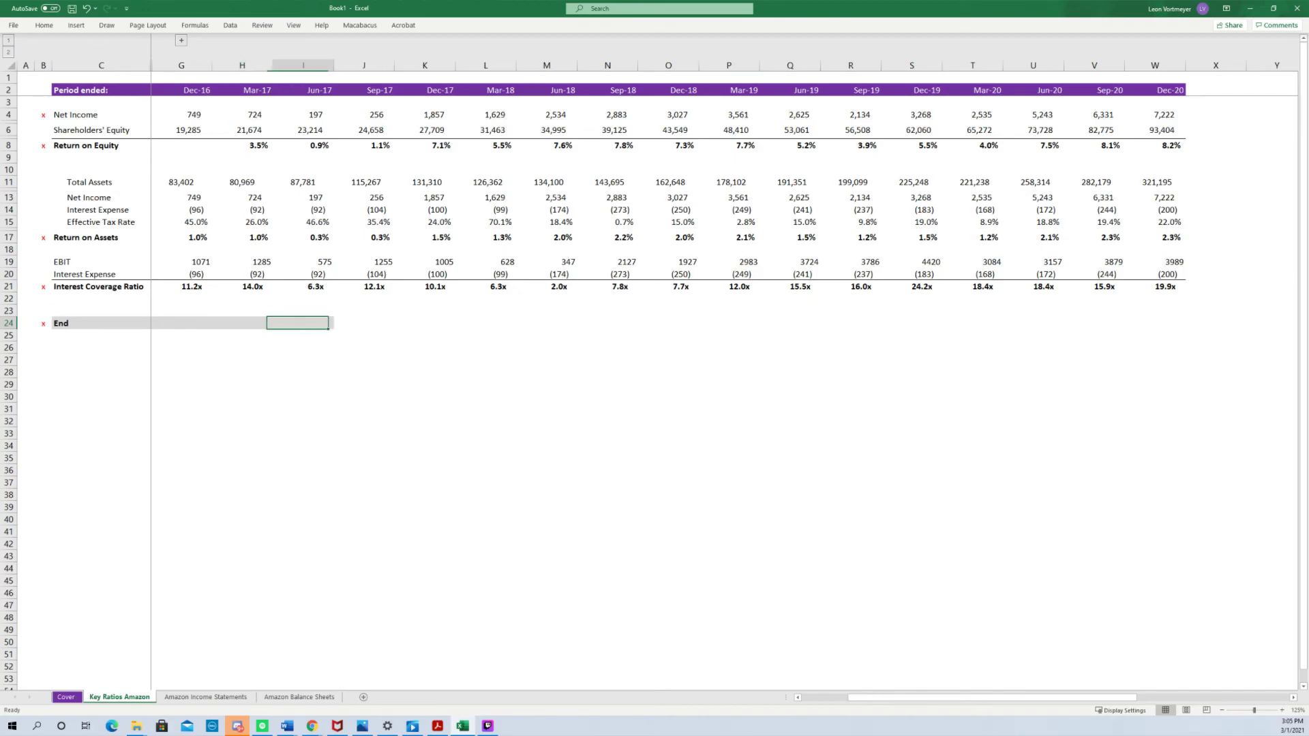
{"action": "key", "text": "shift+Right"}
{"action": "key", "text": "shift+Right"}
{"action": "key", "text": "shift+Right"}
{"action": "key", "text": "shift+Right"}
{"action": "key", "text": "shift+Right"}
{"action": "key", "text": "shift+Right"}
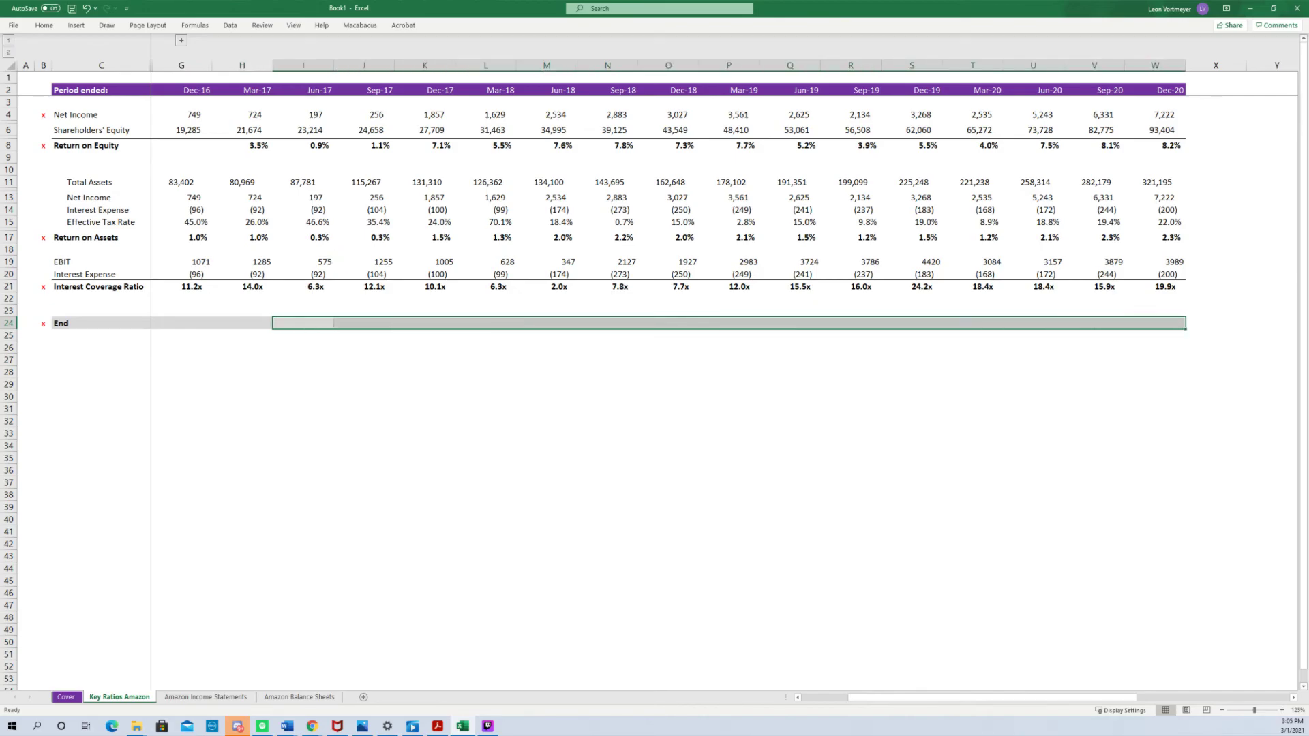
{"action": "key", "text": "F4"}
{"action": "key", "text": "Left"}
{"action": "key", "text": "Left"}
{"action": "key", "text": "Left"}
{"action": "key", "text": "Home"}
{"action": "key", "text": "ctrl+Up"}
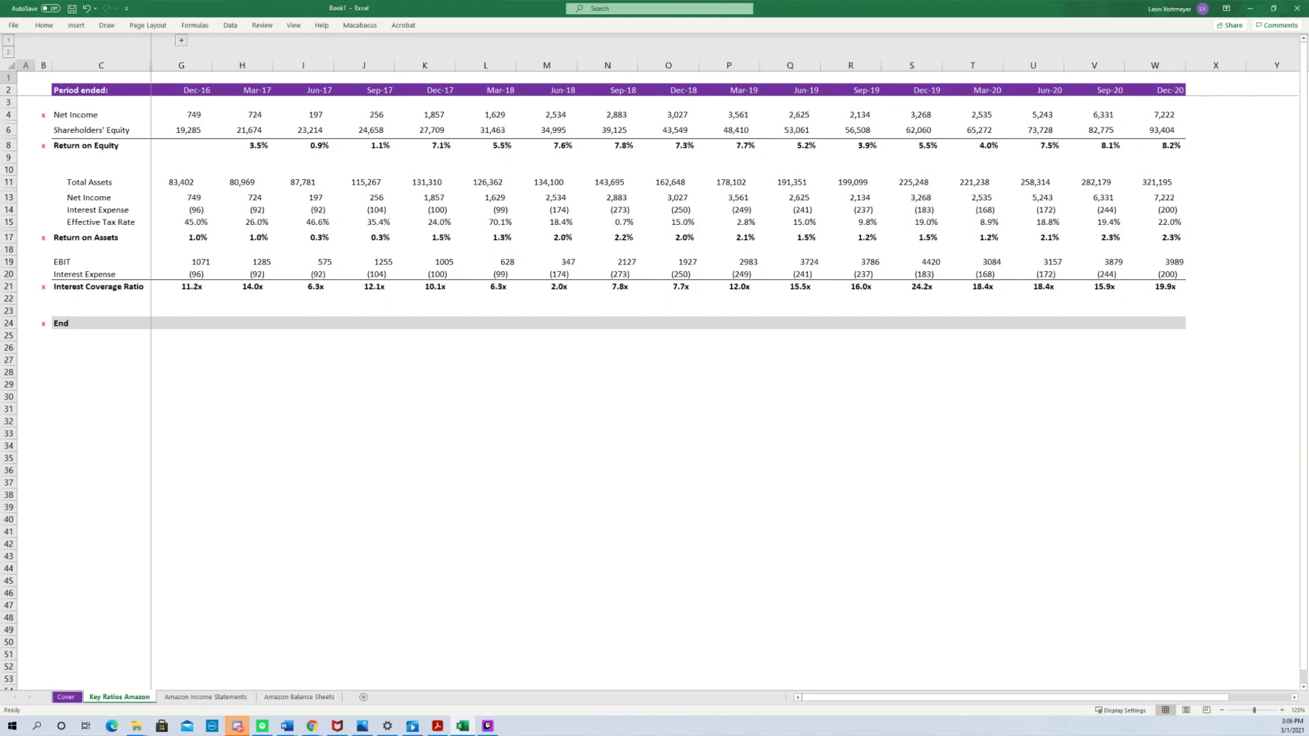
Switch to the Cover sheet describing the GenInvest Amazon ratio exercise.
{"action": "key", "text": "ctrl+Page_Up"}
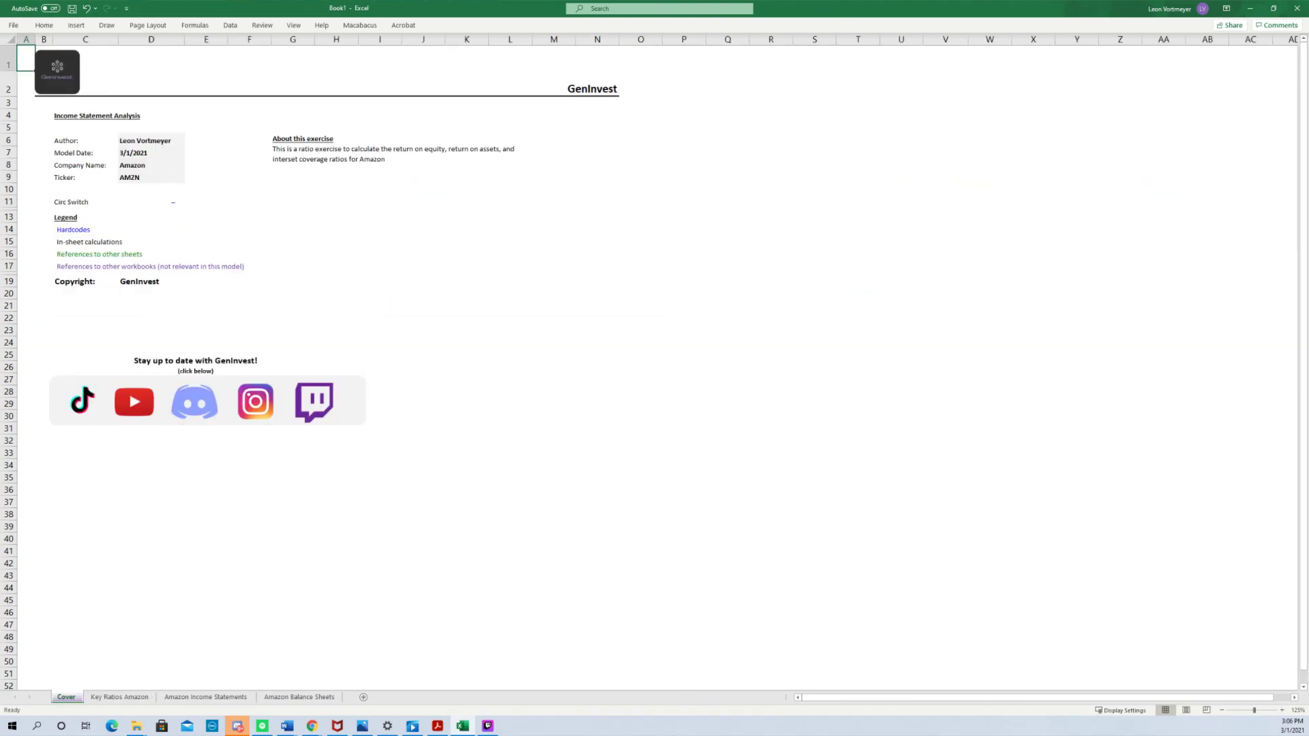